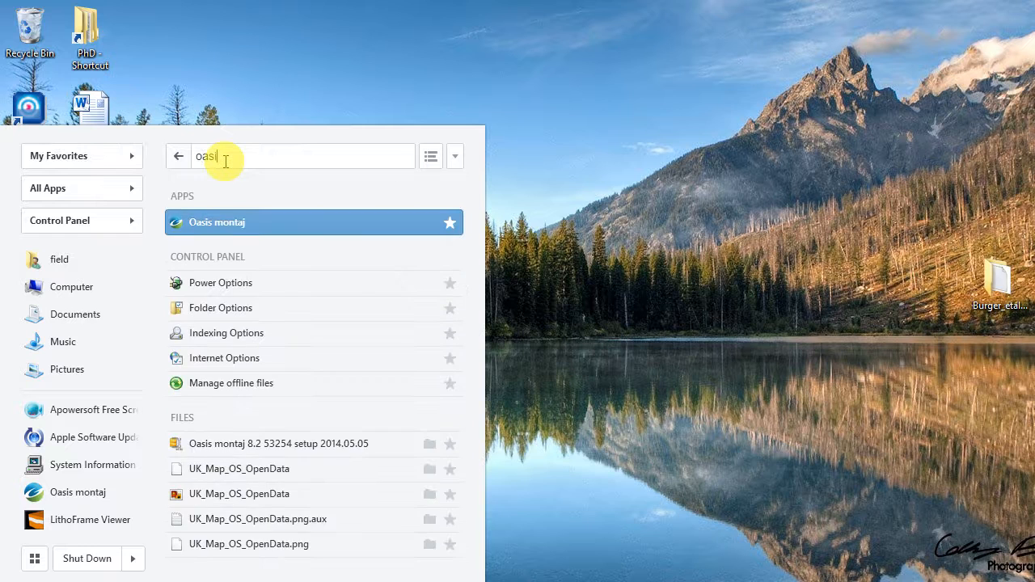
# Launch Oasis montaj and decline reopening the last project
pyautogui.click(199, 230)
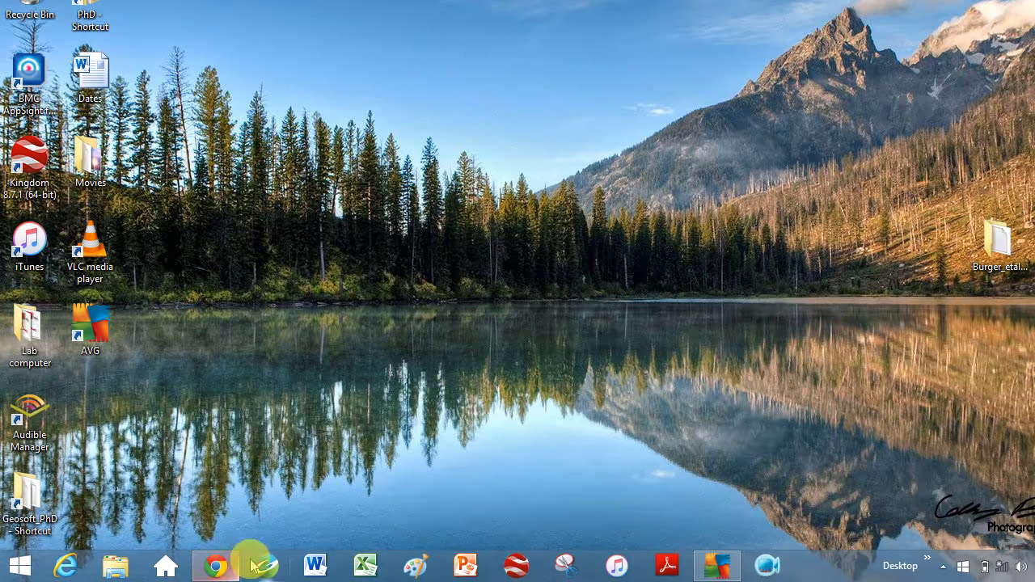
pyautogui.click(266, 566)
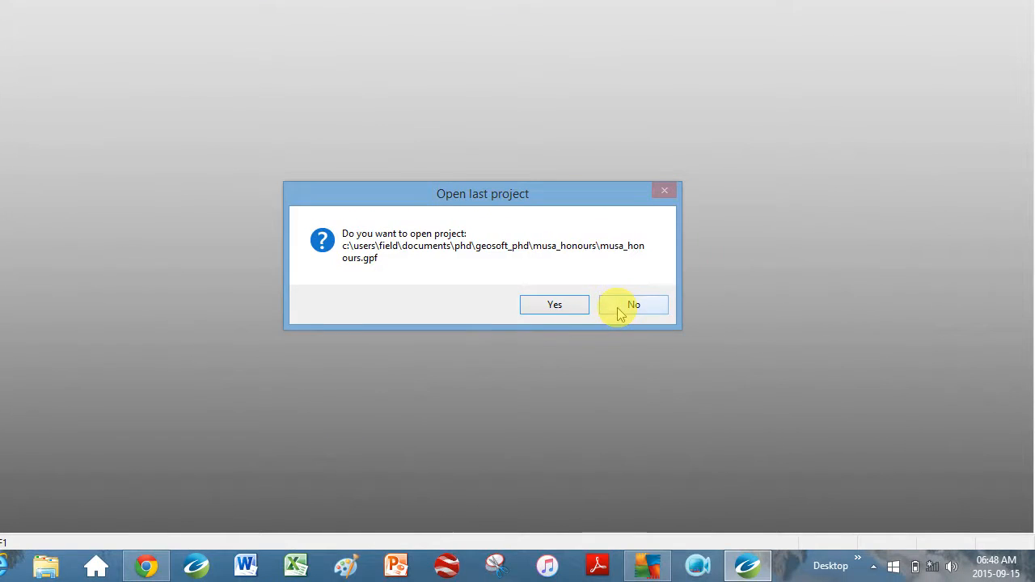
pyautogui.click(619, 344)
pyautogui.press('super+c')
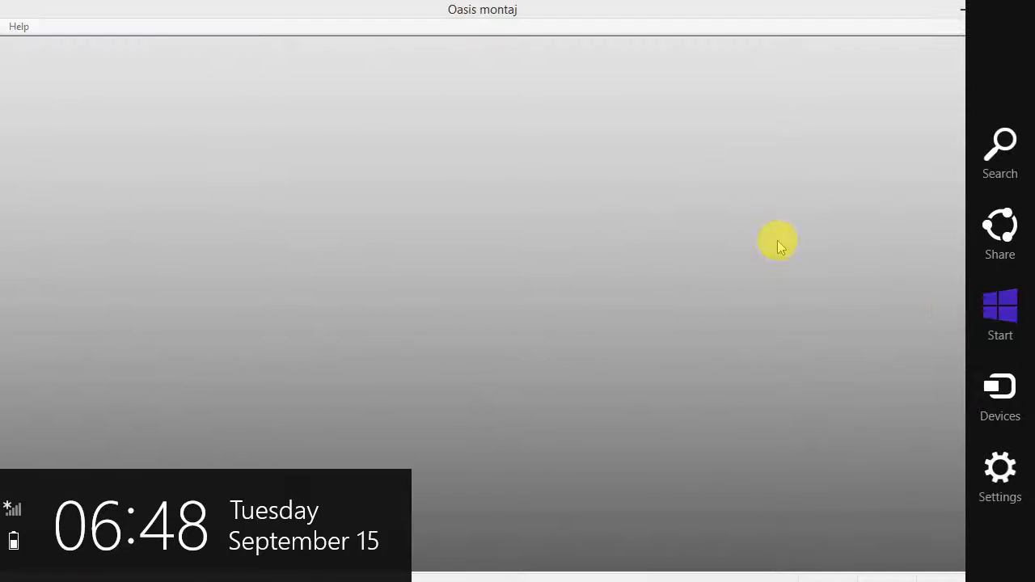
pyautogui.click(424, 162)
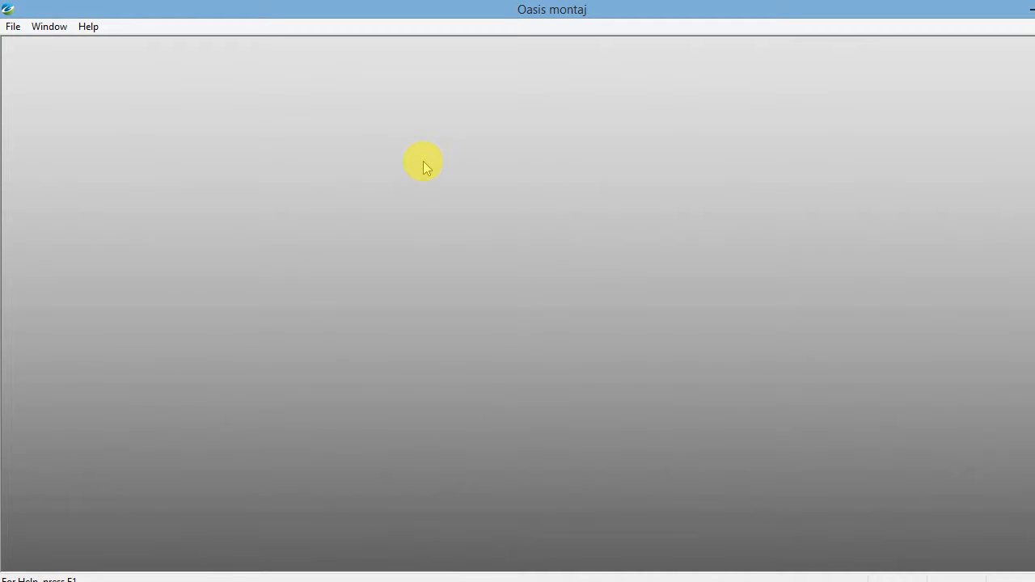
# Create a new Geosoft project named vredefort in the current project folder
pyautogui.click(9, 26)
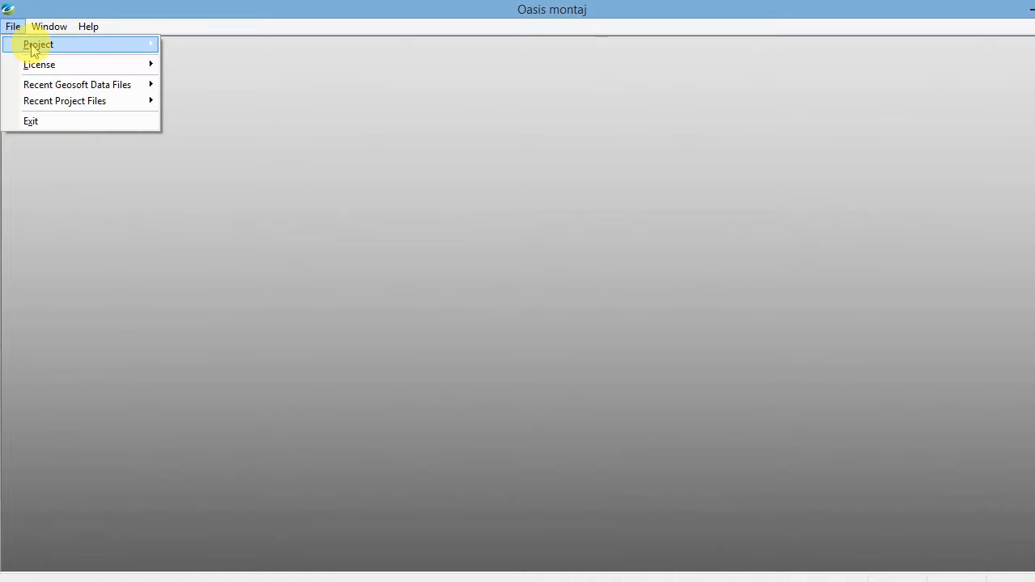
pyautogui.moveTo(32, 48)
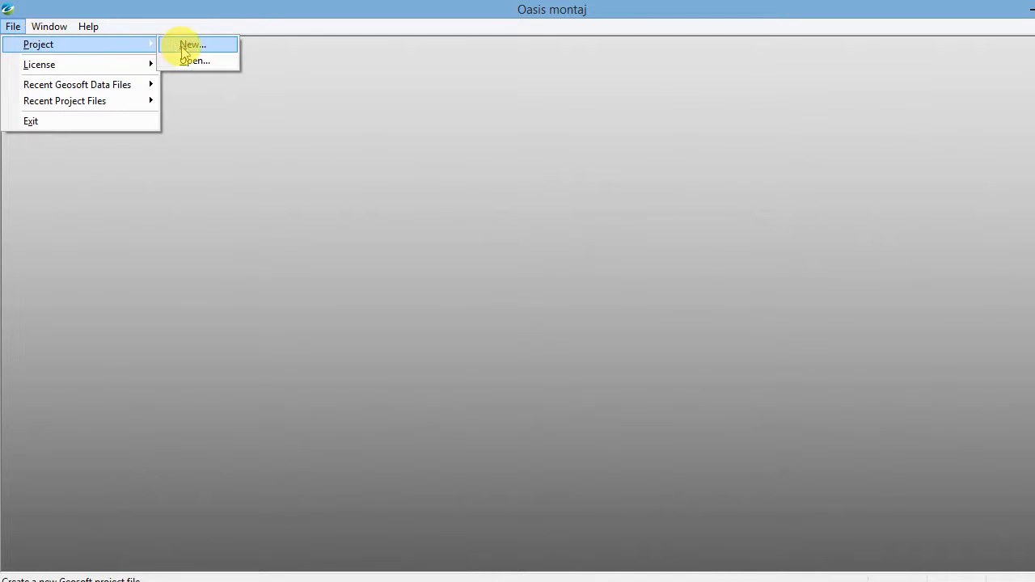
pyautogui.click(183, 46)
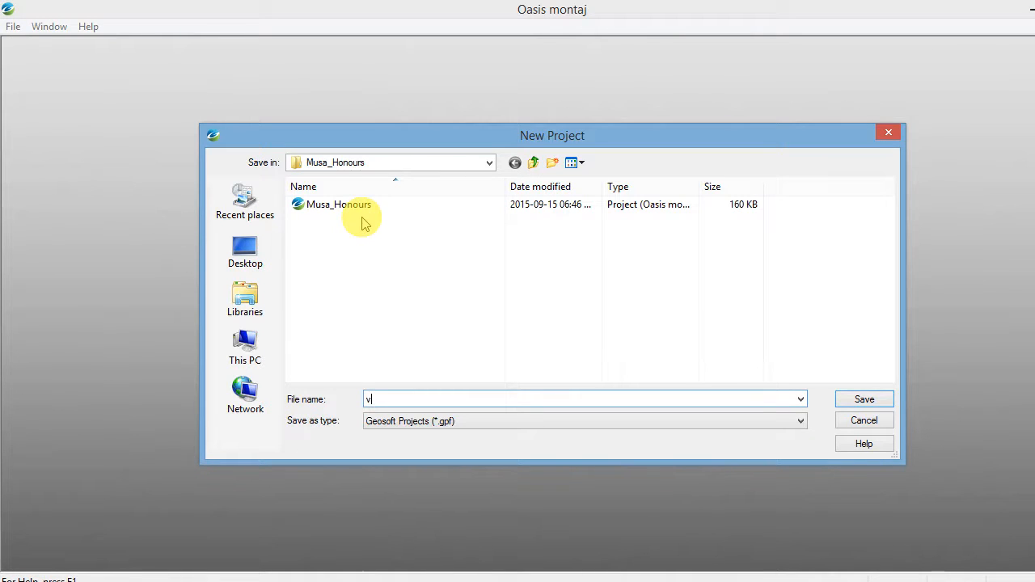
pyautogui.write('redefort')
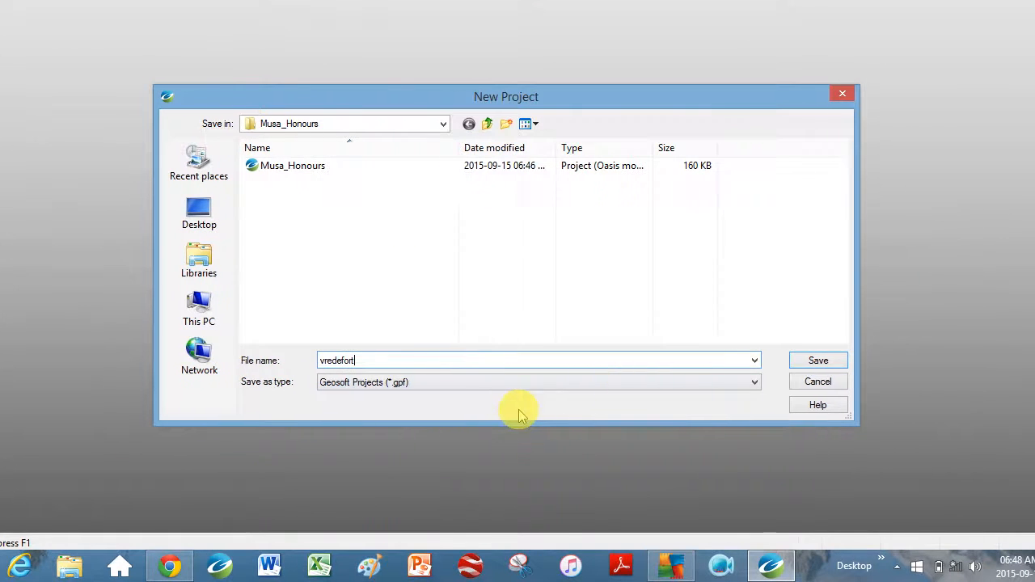
pyautogui.click(781, 363)
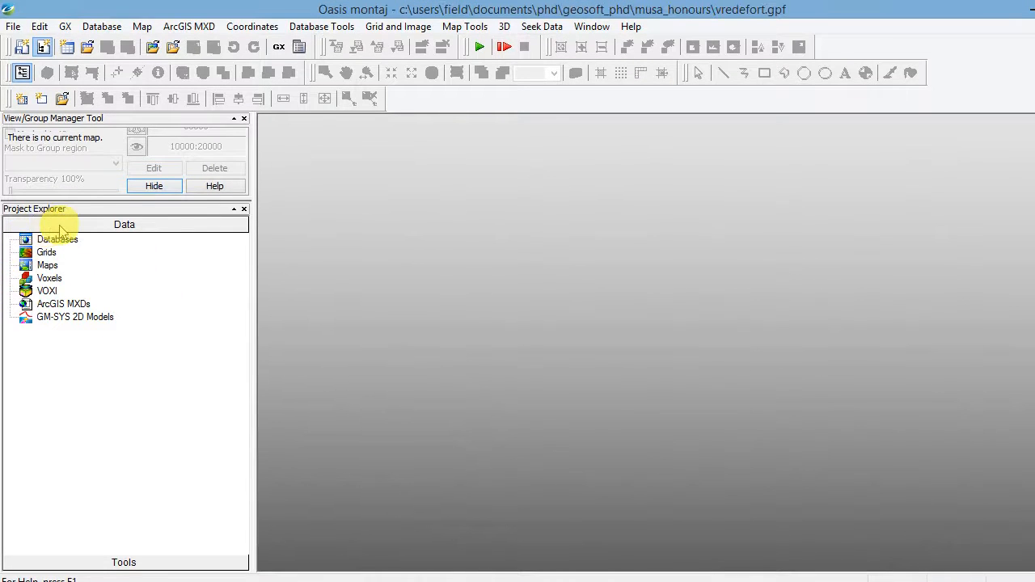
# Add the Lines_Comb.gdb database to the project and make its window narrower and taller
pyautogui.rightClick(50, 242)
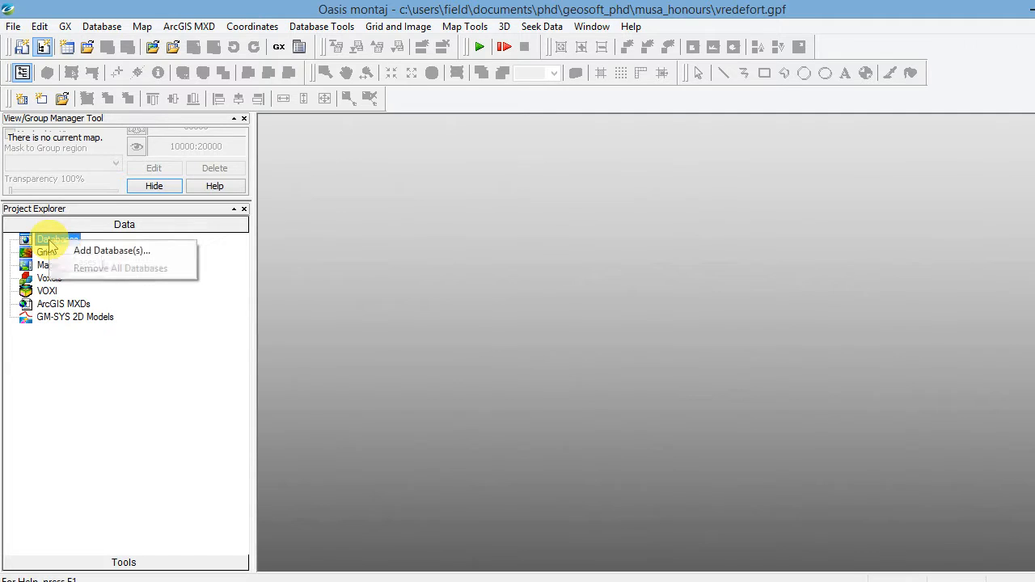
pyautogui.click(68, 255)
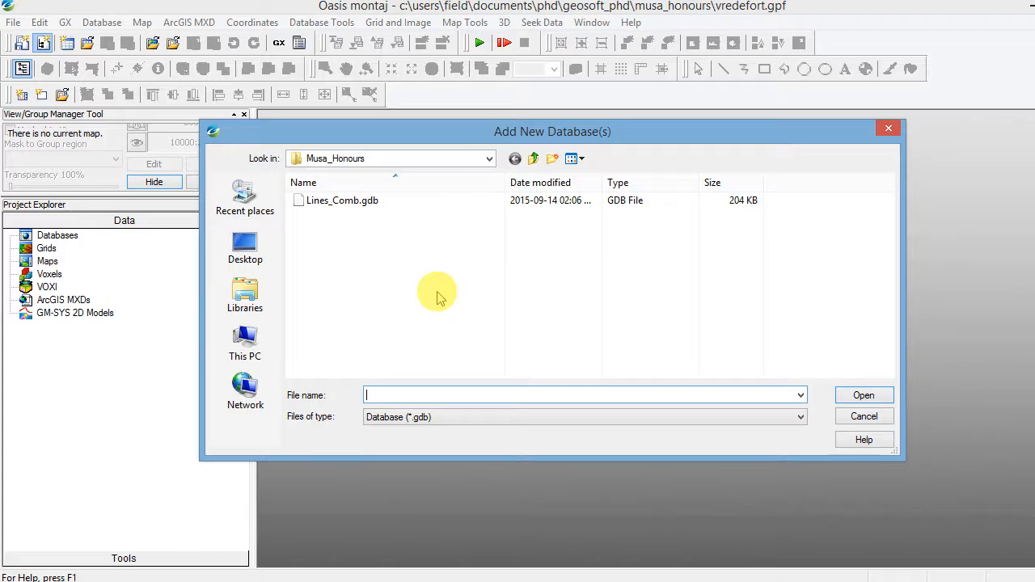
pyautogui.click(338, 209)
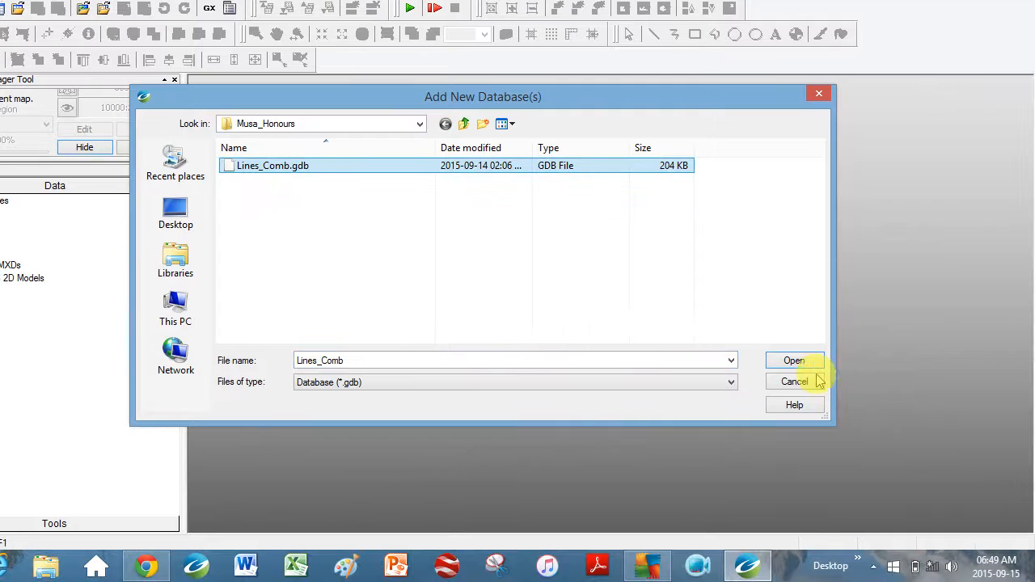
pyautogui.click(795, 362)
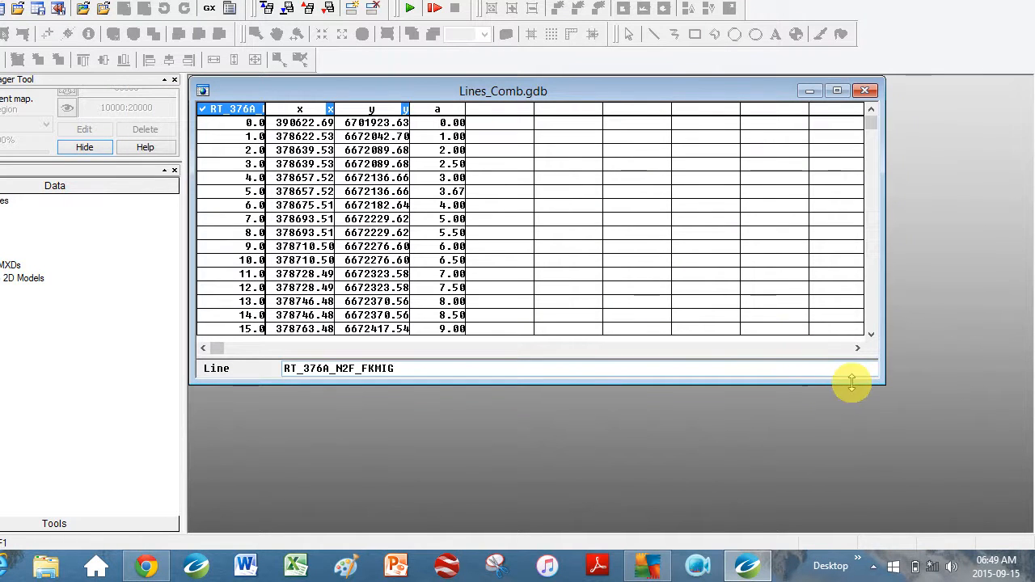
pyautogui.moveTo(880, 380); pyautogui.dragTo(595, 526)
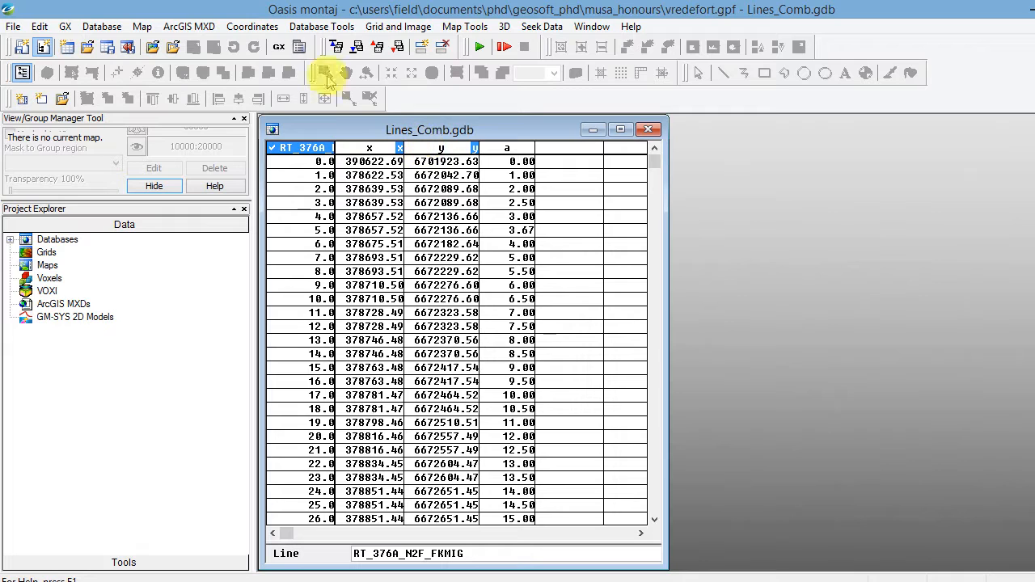
# Georeference the database's x and y channels as projected coordinates in UTM zone 35S, datum WGS 84, with metre units
pyautogui.click(255, 27)
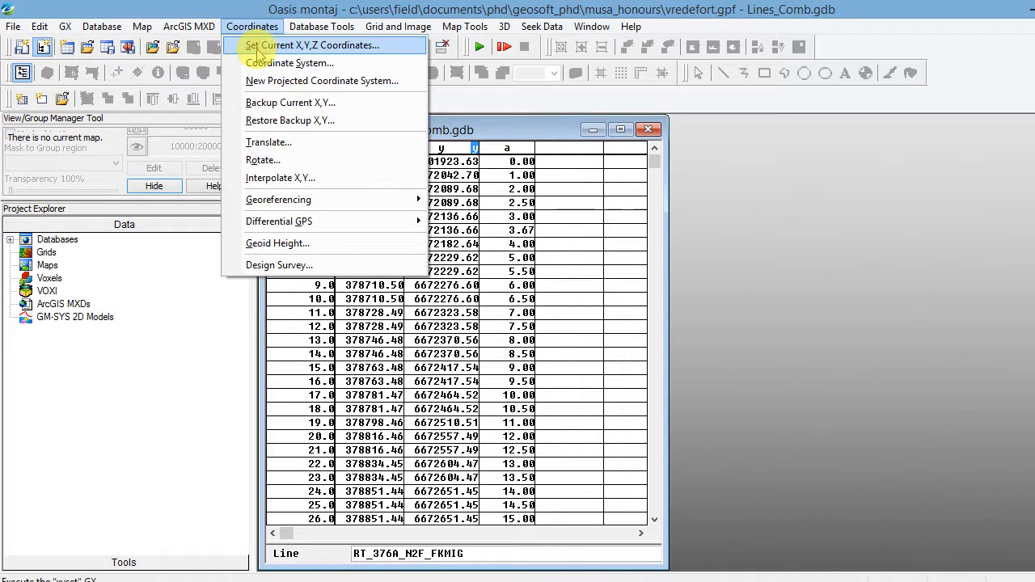
pyautogui.click(257, 64)
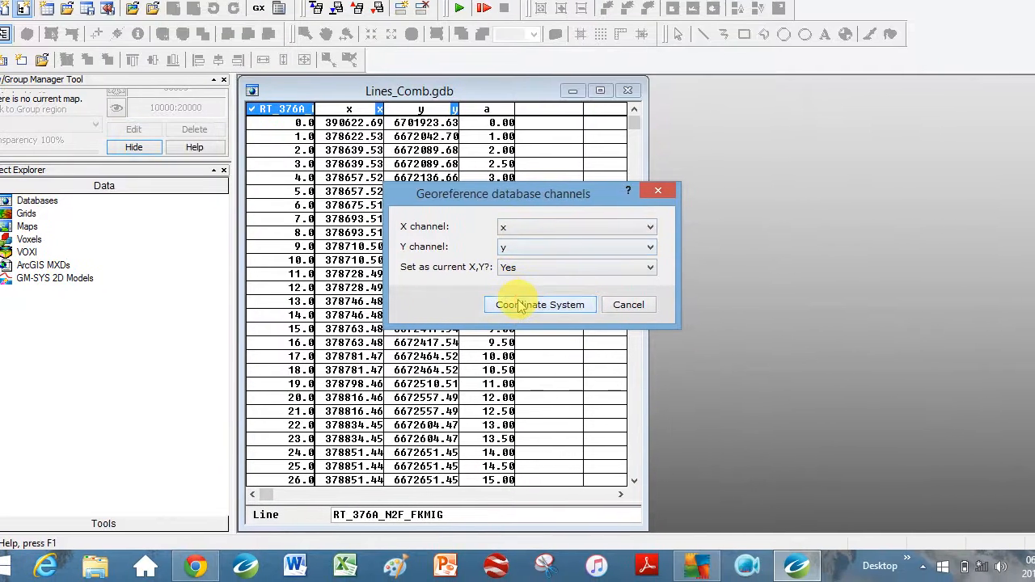
pyautogui.click(520, 305)
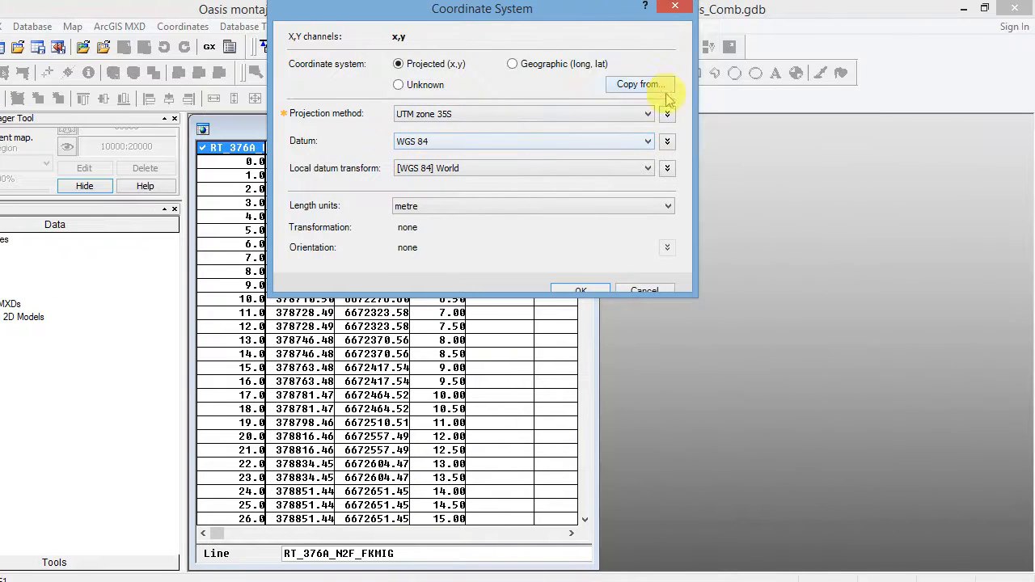
pyautogui.click(717, 114)
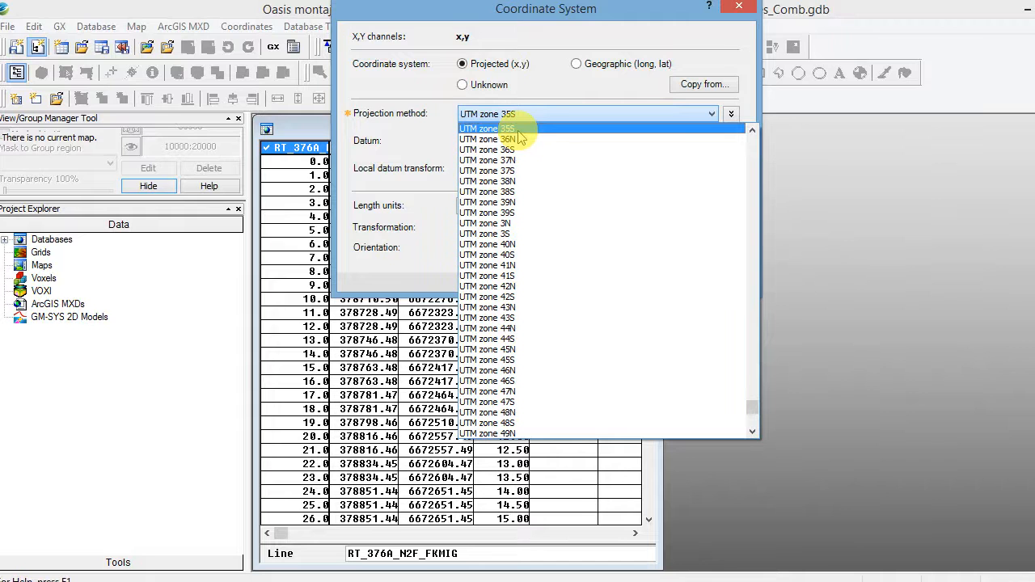
pyautogui.click(397, 171)
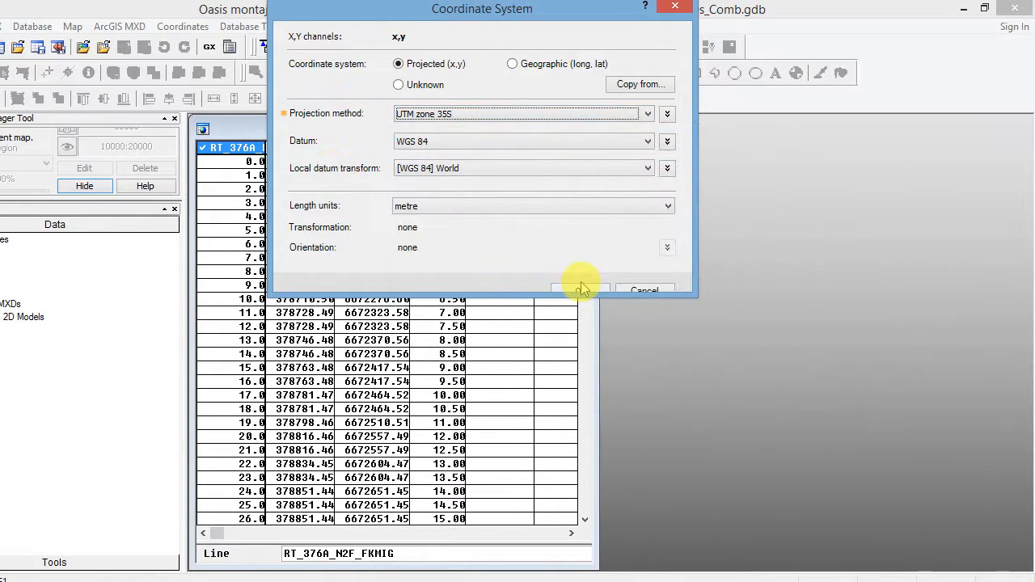
pyautogui.click(581, 289)
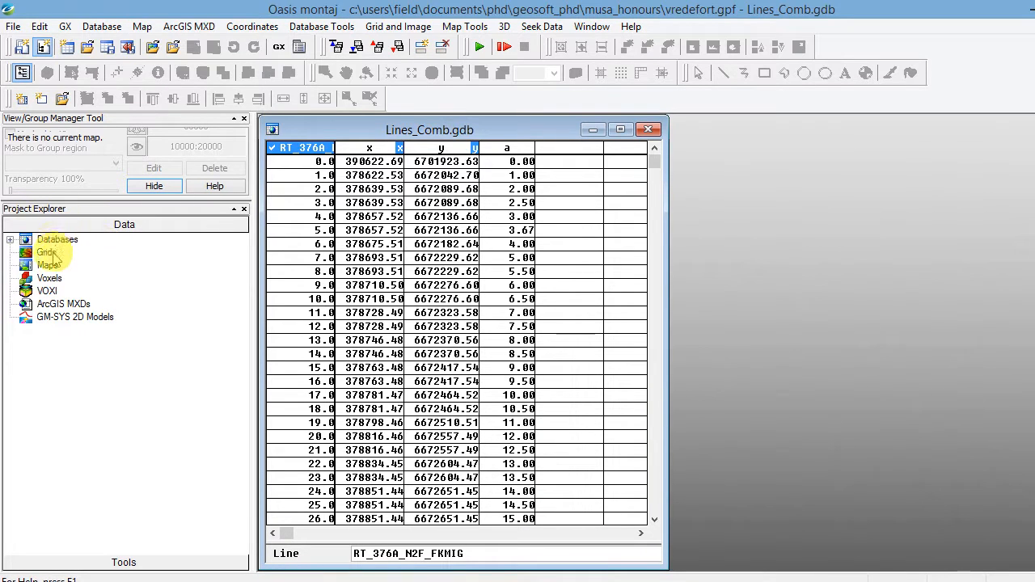
# Add the Gravity.grd grid to the project
pyautogui.rightClick(50, 253)
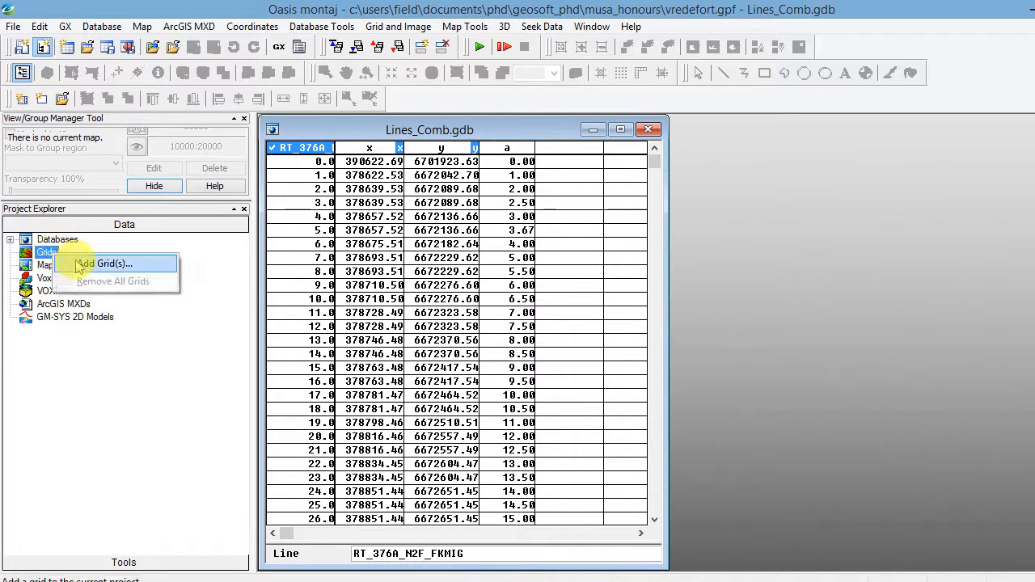
pyautogui.click(78, 265)
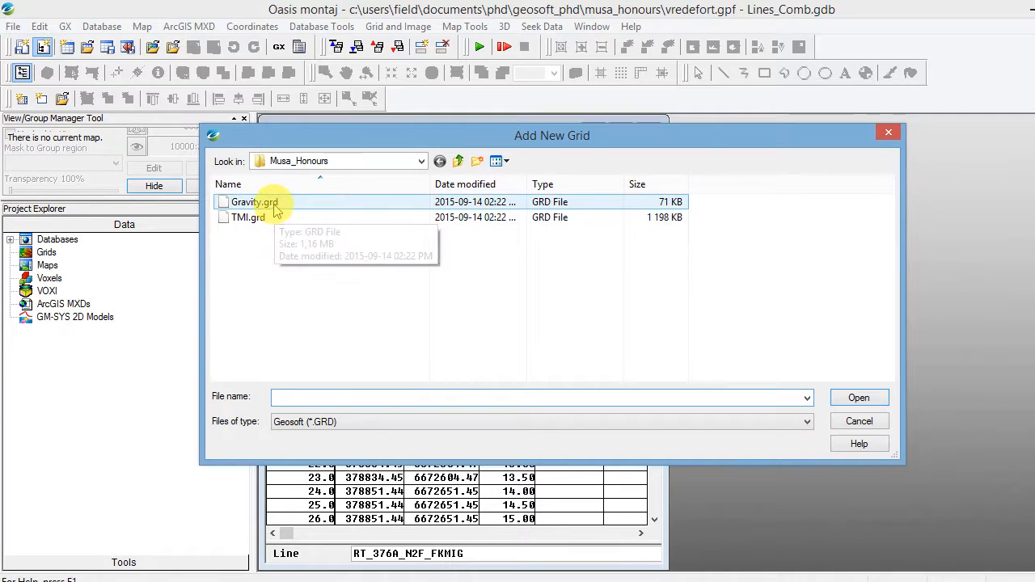
pyautogui.click(275, 208)
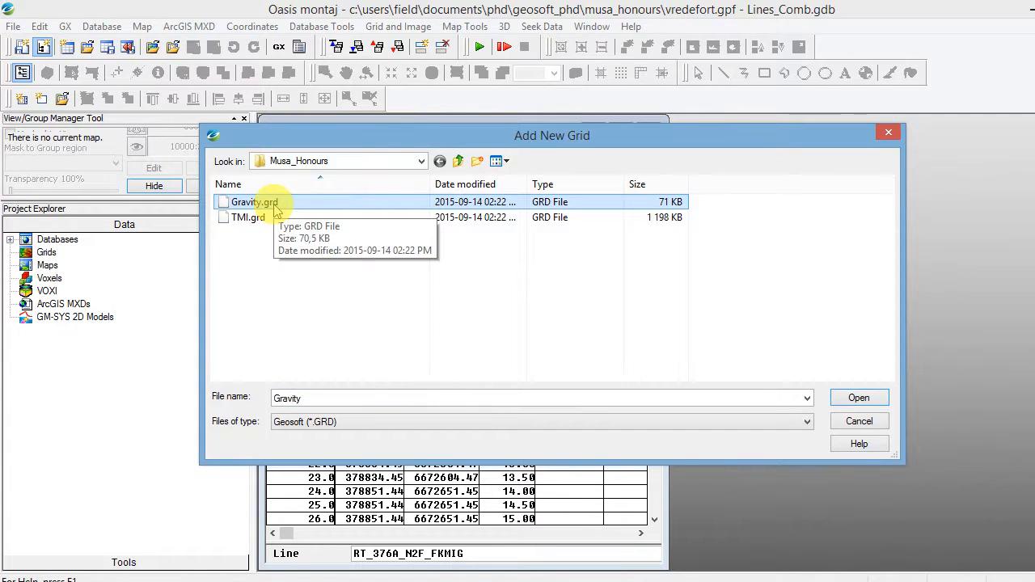
pyautogui.doubleClick(275, 208)
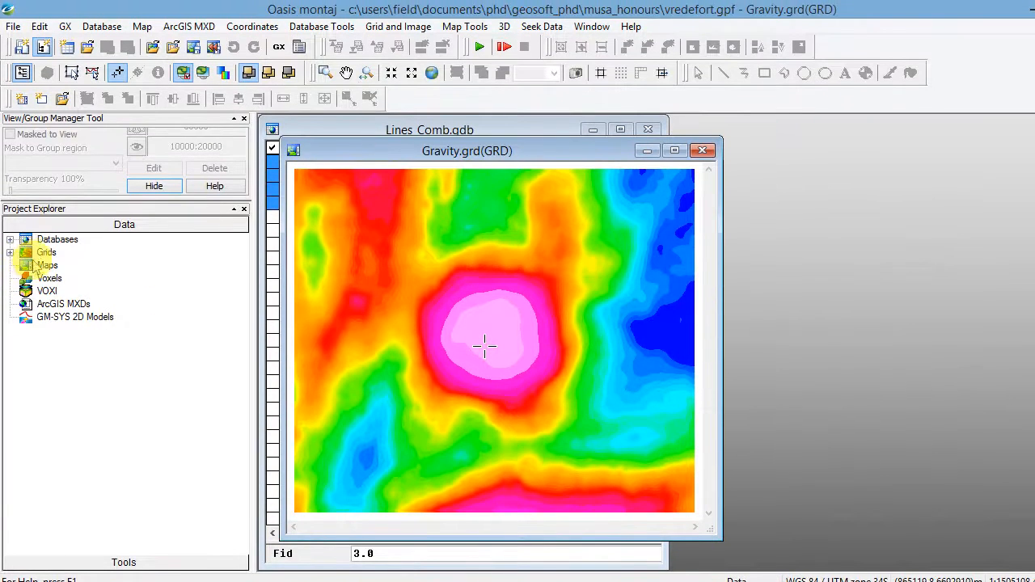
# Add the TMI.grd grid to the project
pyautogui.rightClick(49, 257)
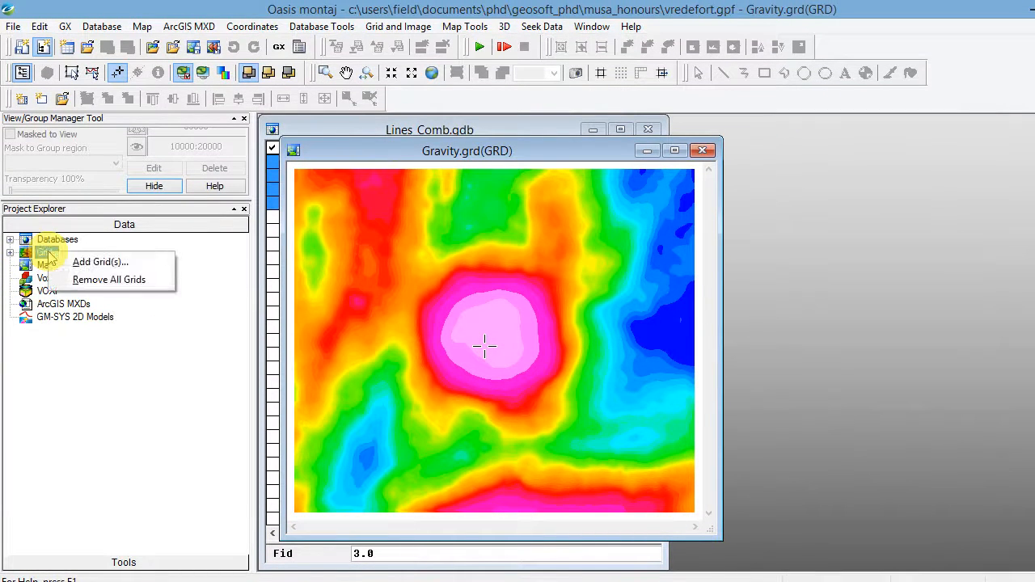
pyautogui.click(84, 263)
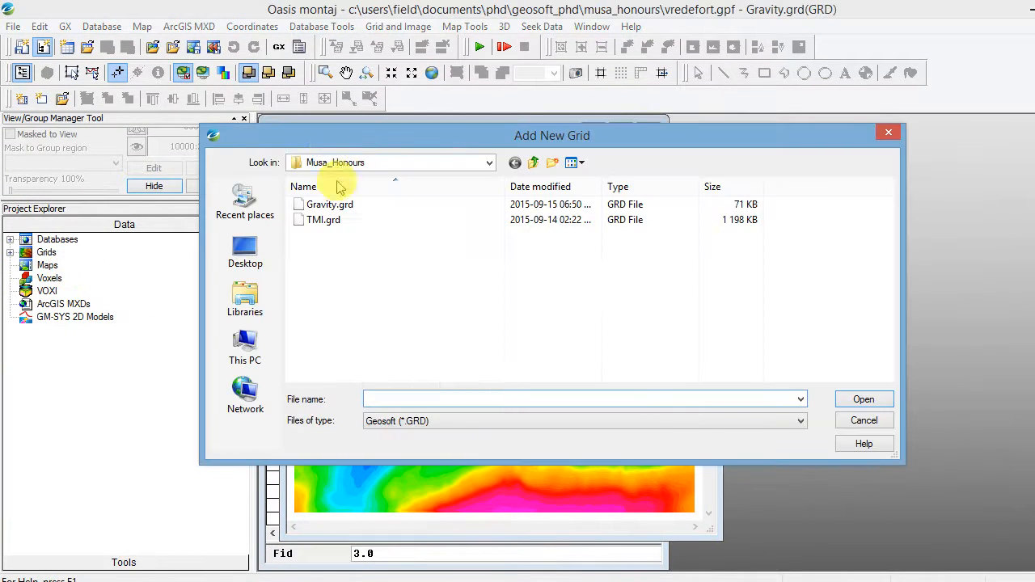
pyautogui.doubleClick(319, 217)
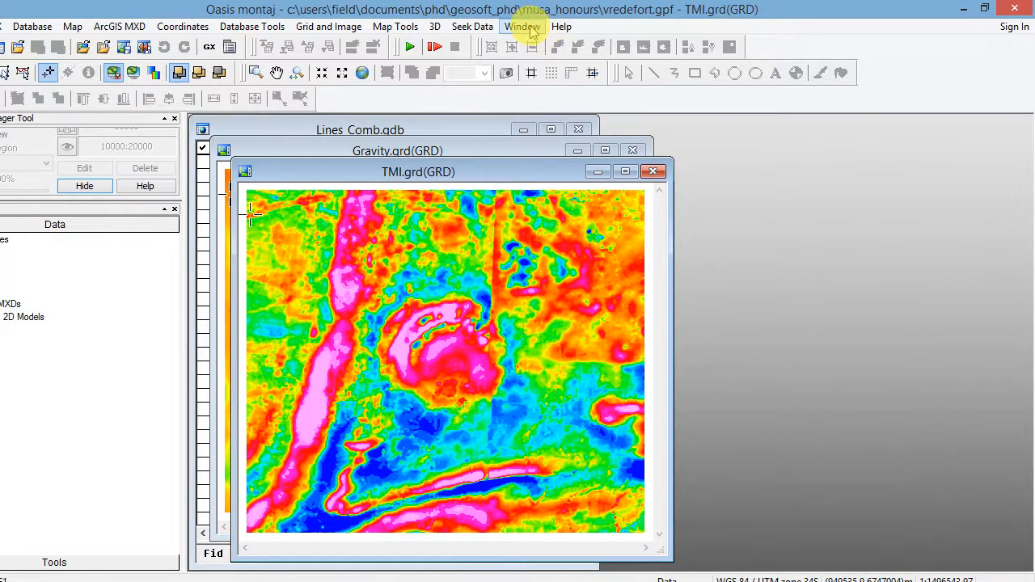
# Tile the open windows vertically and show the TMI and gravity grids at their full extent
pyautogui.click(524, 26)
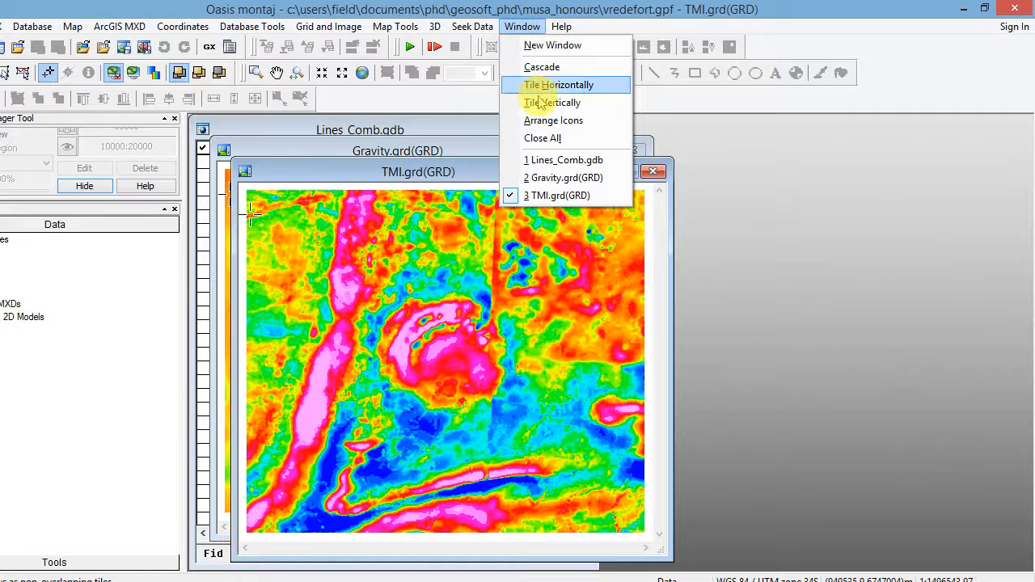
pyautogui.click(537, 107)
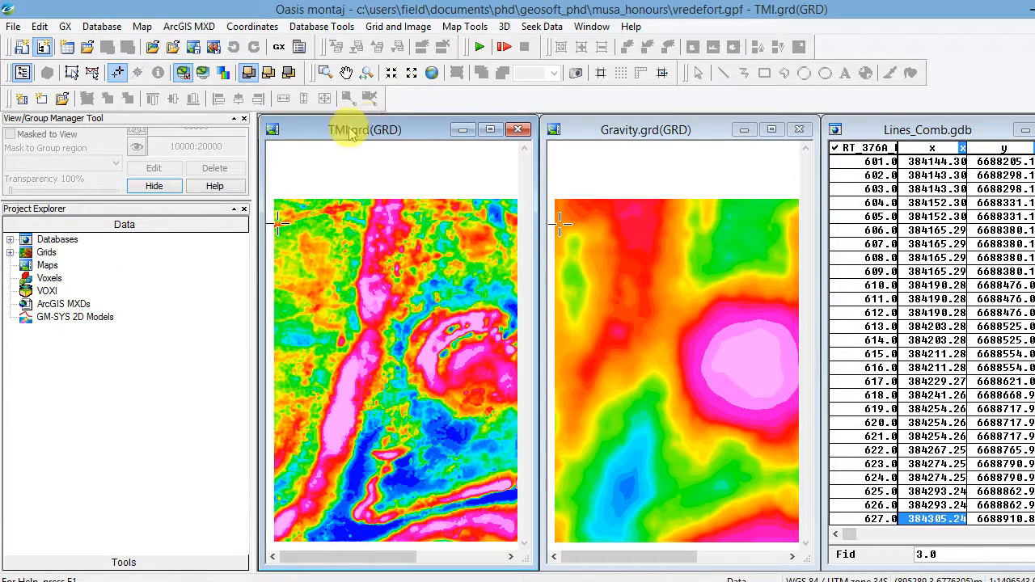
pyautogui.click(432, 73)
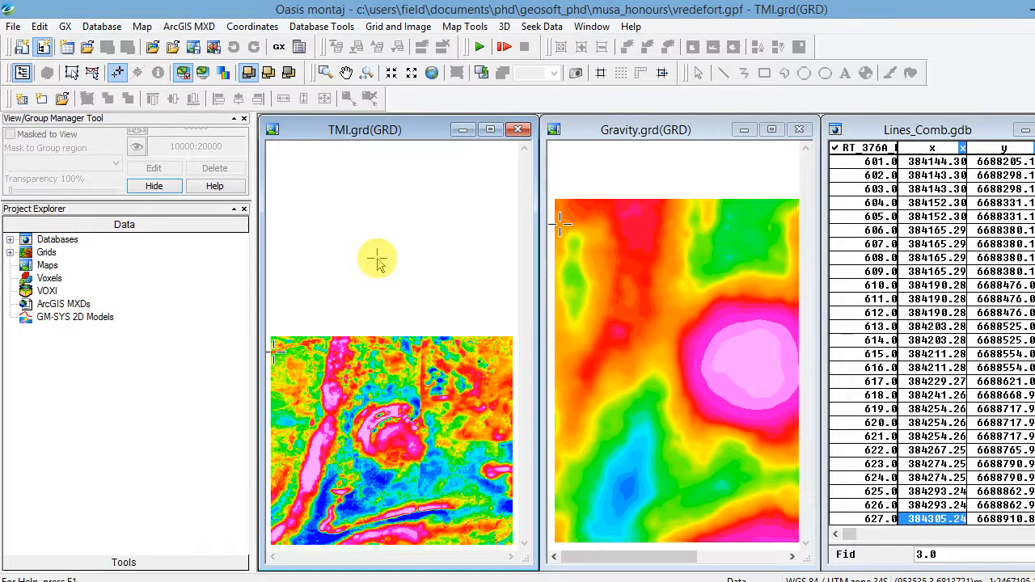
pyautogui.click(270, 75)
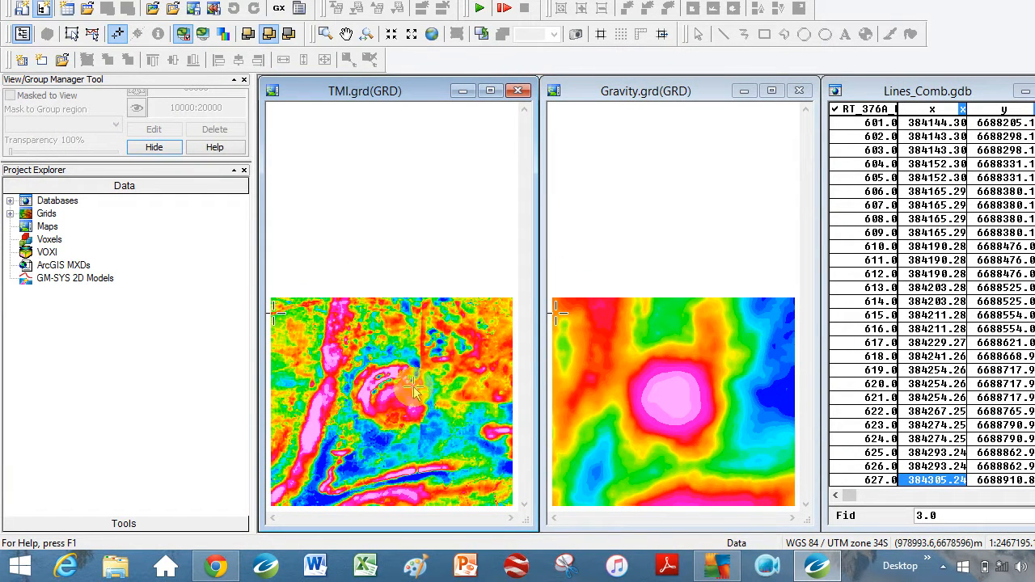
# Examine several spots on the TMI grid against the linked positions in the gravity grid and the Lines_Comb database
pyautogui.click(341, 346)
pyautogui.click(332, 391)
pyautogui.click(360, 446)
pyautogui.click(474, 414)
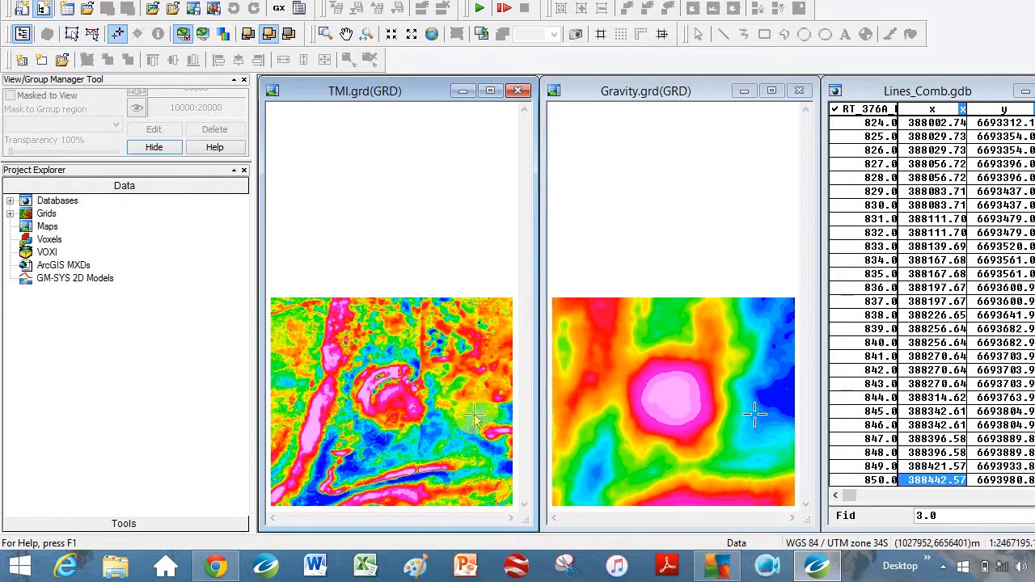
pyautogui.click(427, 413)
pyautogui.click(383, 397)
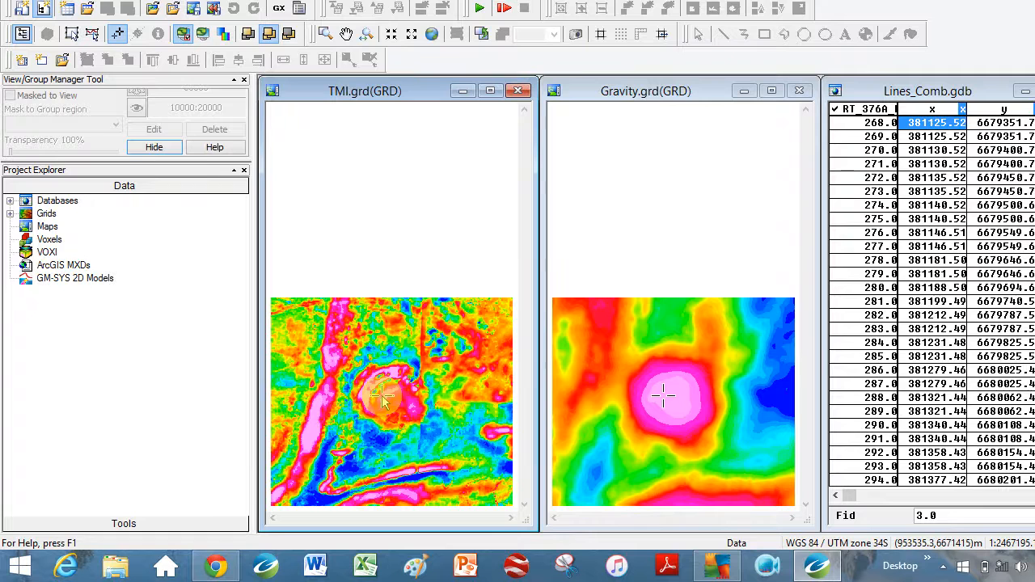
pyautogui.click(437, 333)
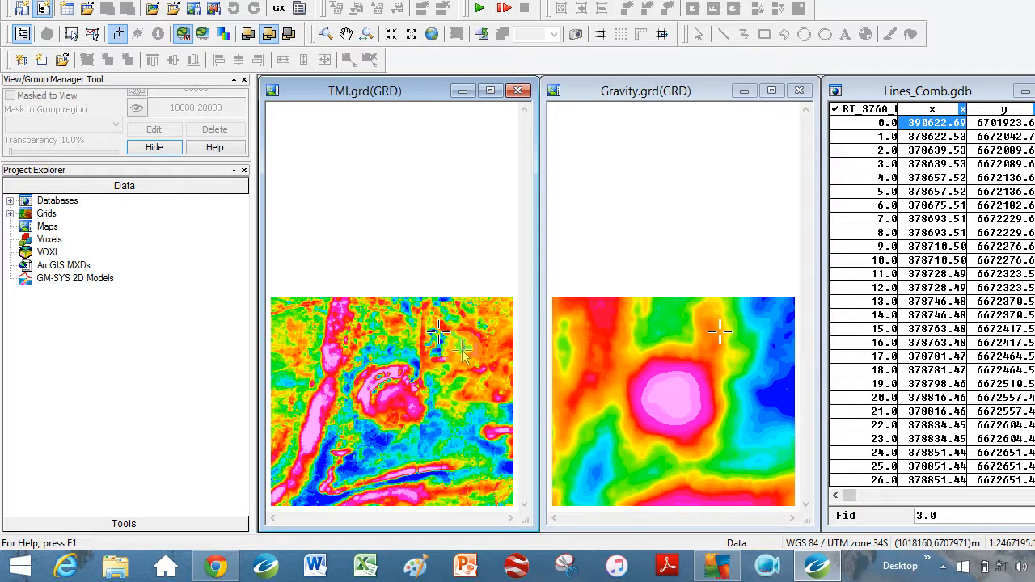
pyautogui.click(425, 450)
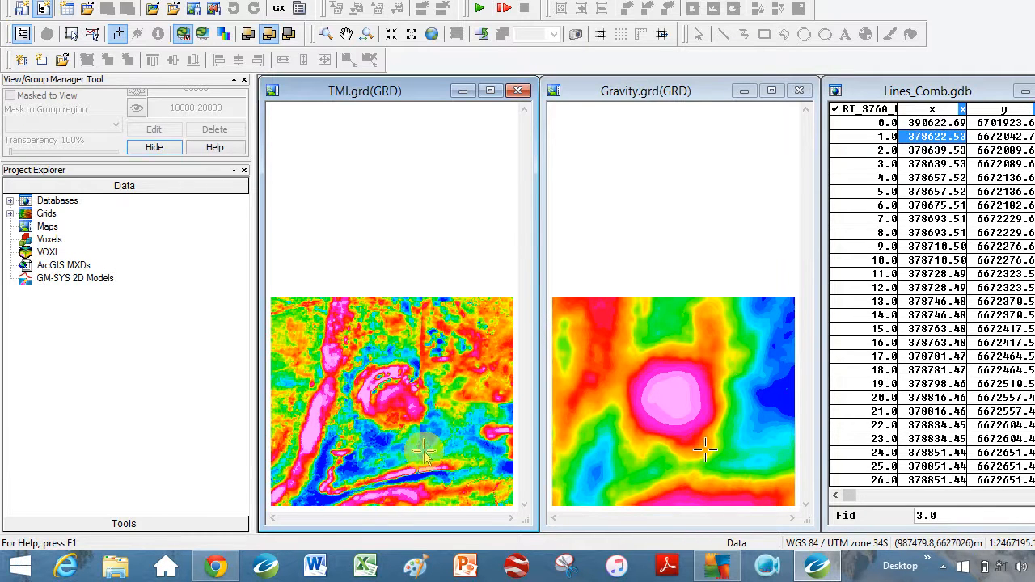
# Compare spots south of, inside and north of the TMI grid's central ring anomaly with the linked gravity grid and database positions
pyautogui.click(381, 449)
pyautogui.click(404, 398)
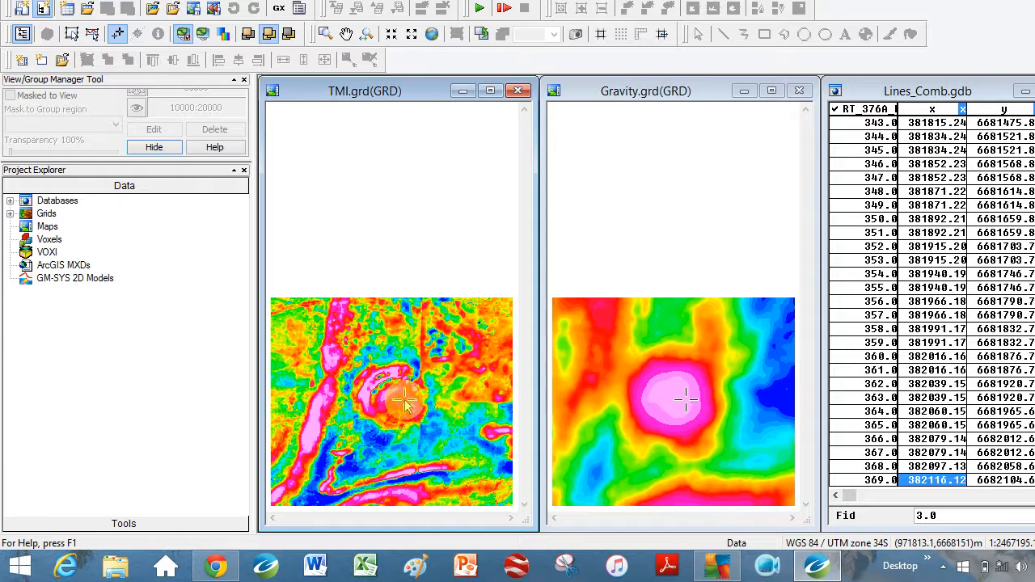
pyautogui.click(398, 349)
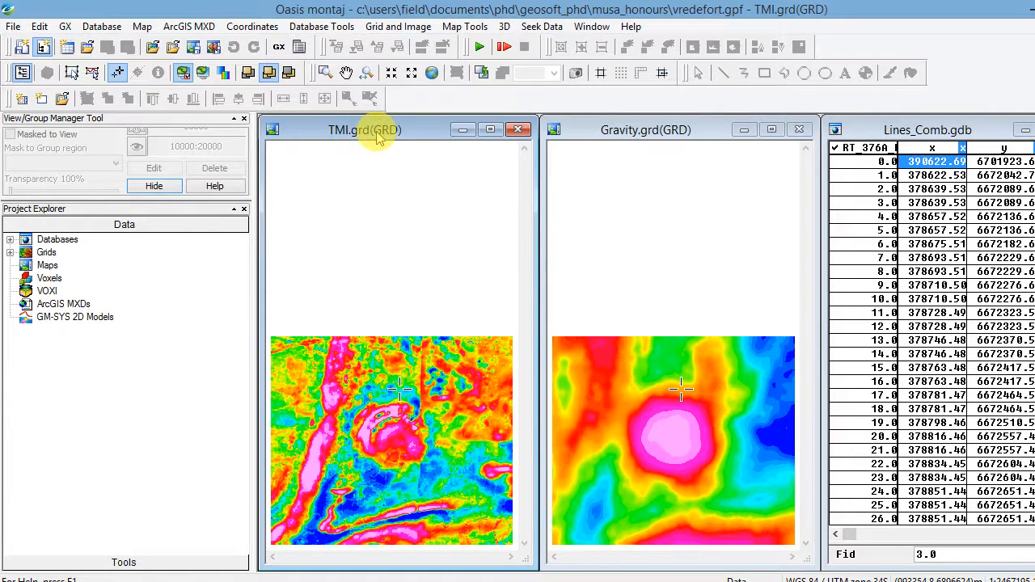
# Start a line path plot on the TMI grid with a line thickness of 0.5 and normal label weight
pyautogui.click(466, 28)
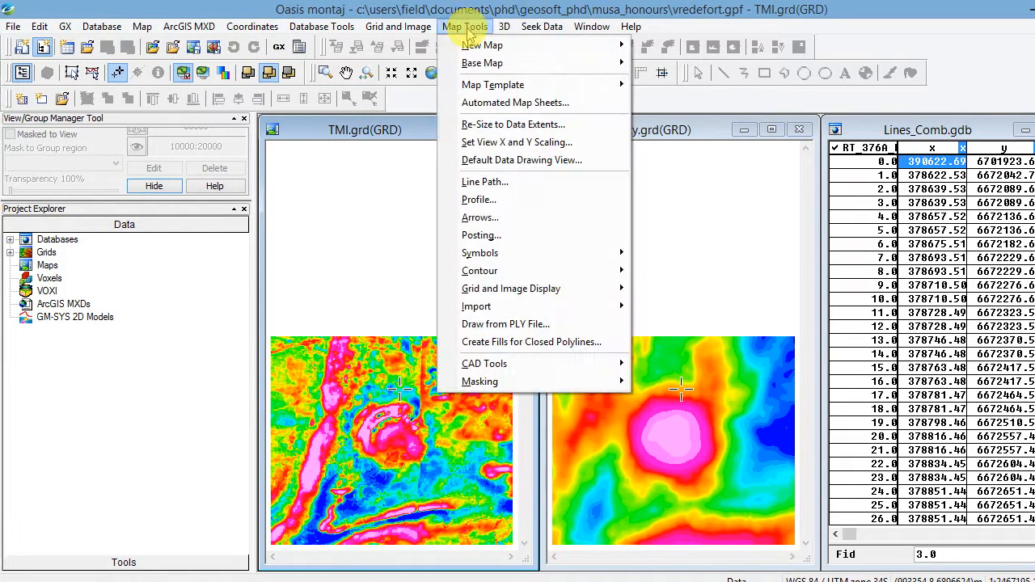
pyautogui.click(486, 191)
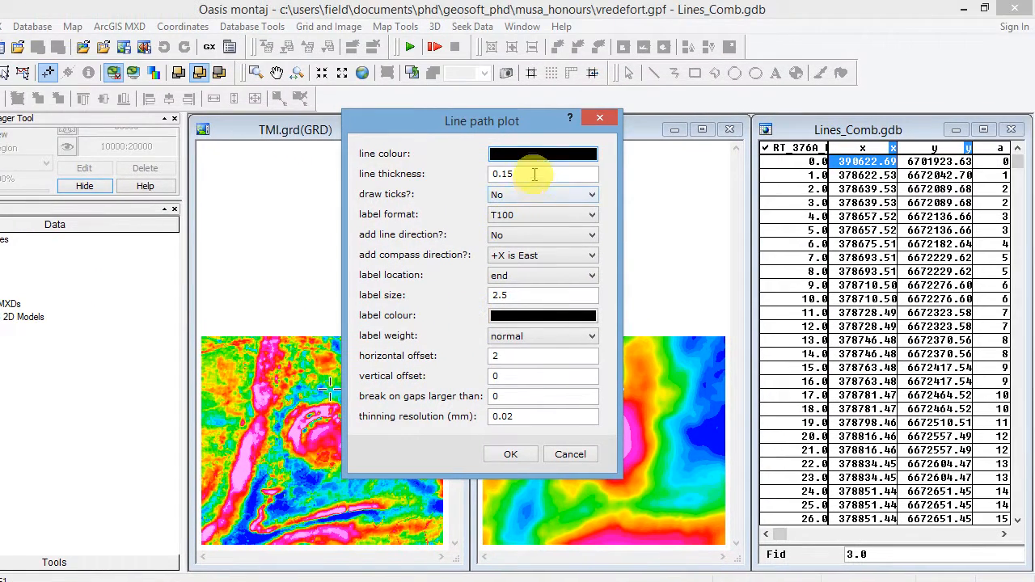
pyautogui.click(577, 152)
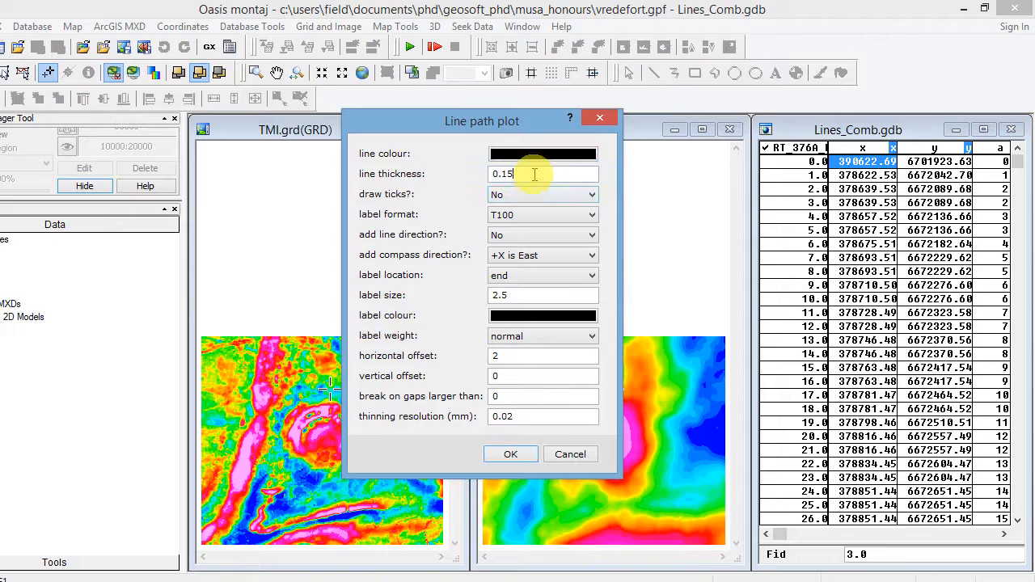
pyautogui.press('BackSpace')
pyautogui.write('5')
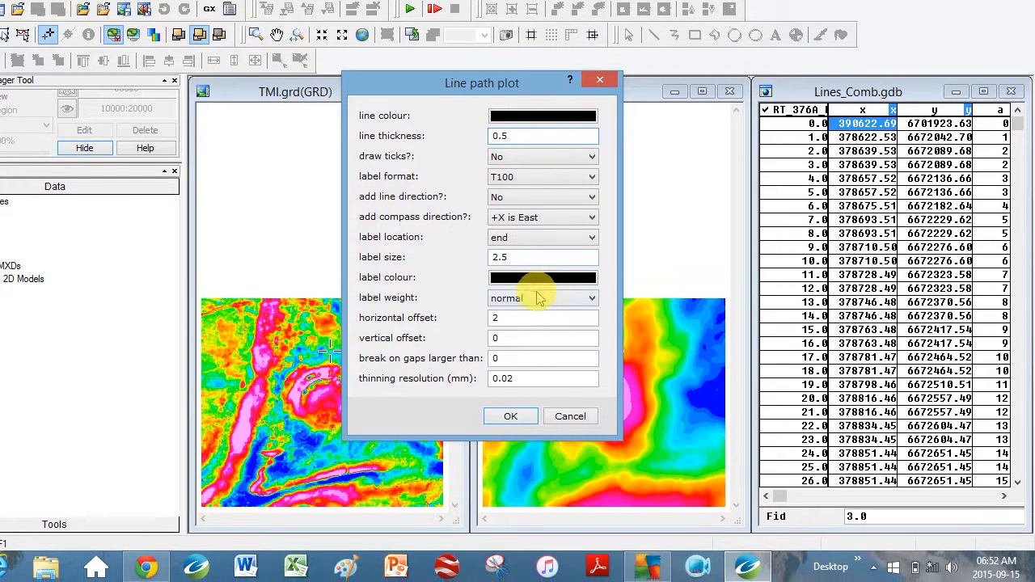
pyautogui.click(547, 334)
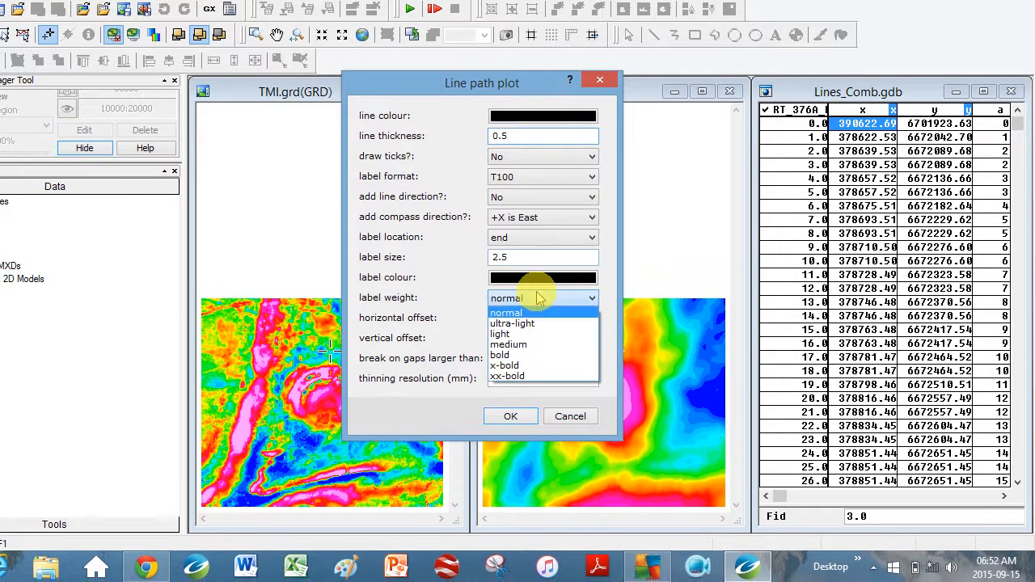
pyautogui.click(540, 299)
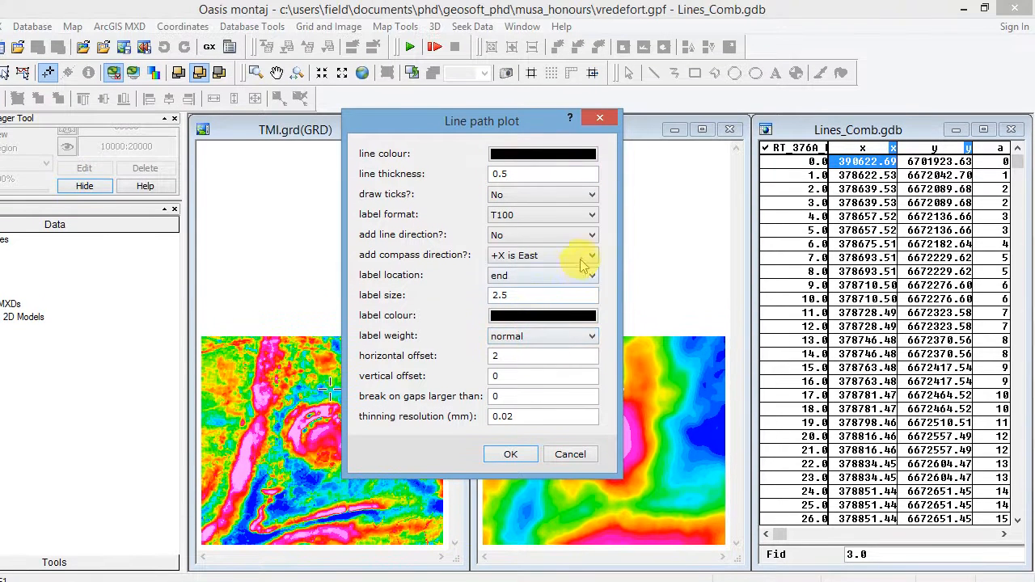
# Plot the line paths on the TMI grid with compass direction No and label location none, accepting the proposed map scale
pyautogui.click(524, 237)
pyautogui.click(522, 235)
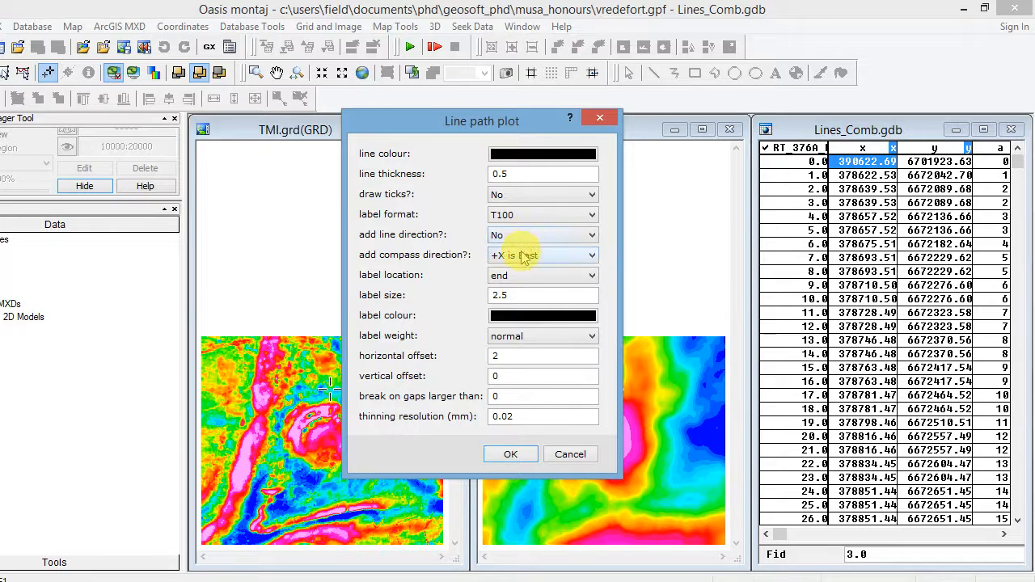
pyautogui.click(524, 257)
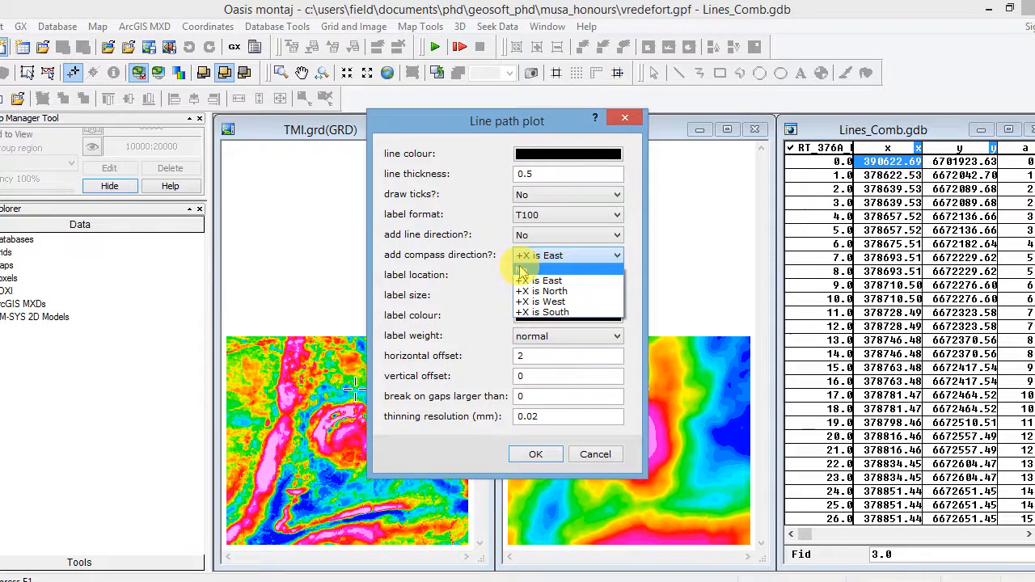
pyautogui.click(567, 270)
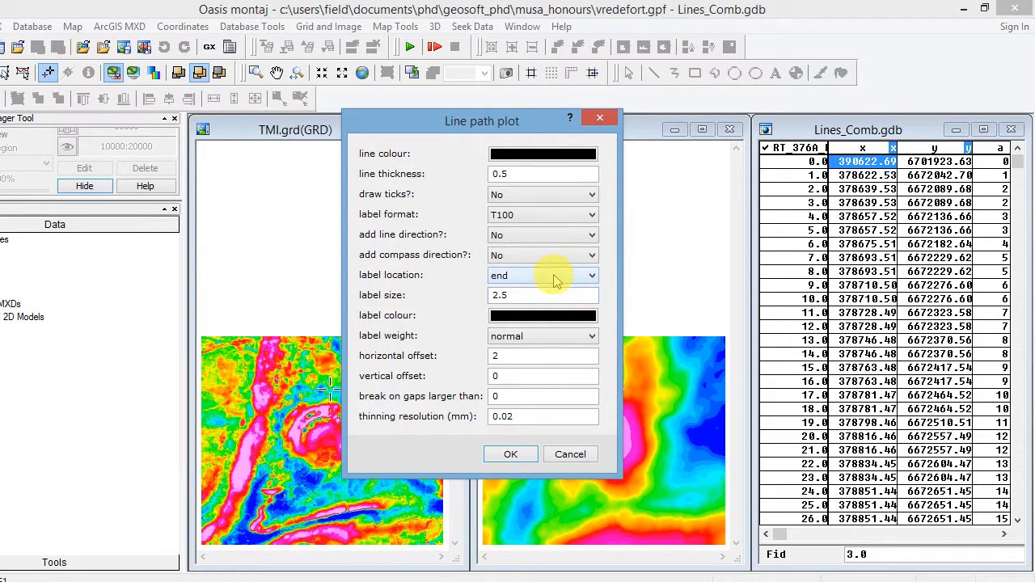
pyautogui.click(555, 279)
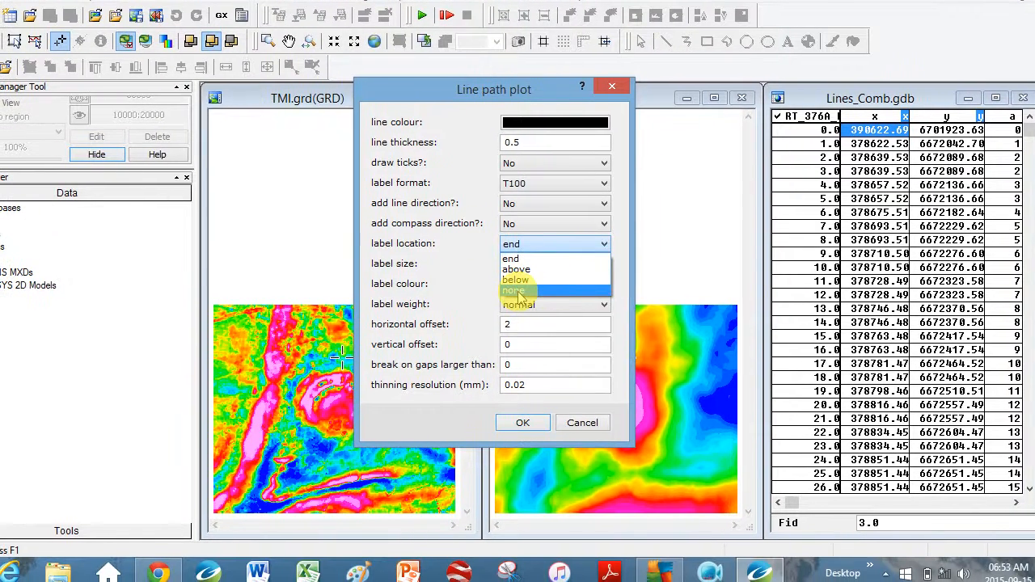
pyautogui.click(516, 301)
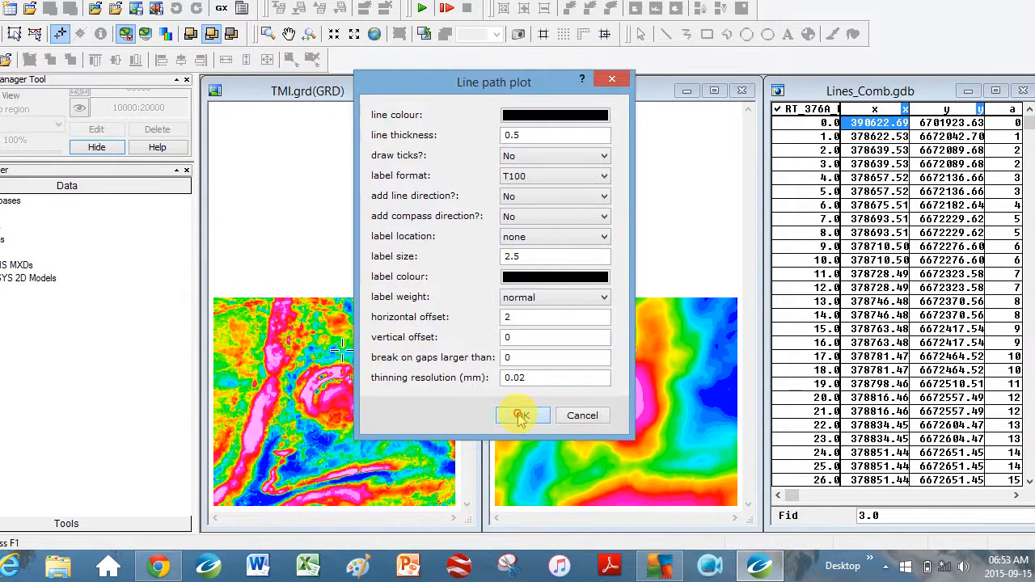
pyautogui.click(521, 454)
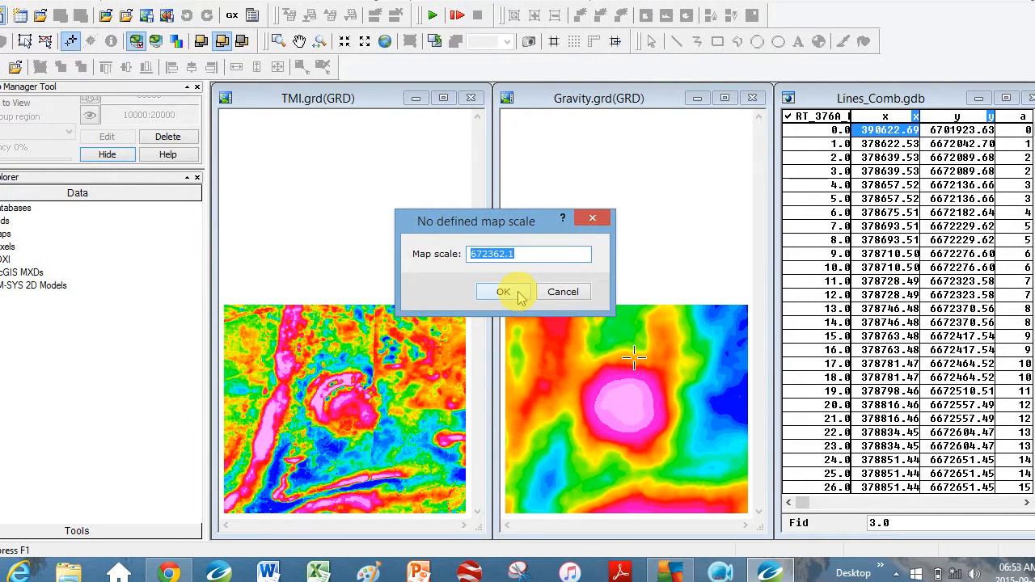
pyautogui.click(507, 285)
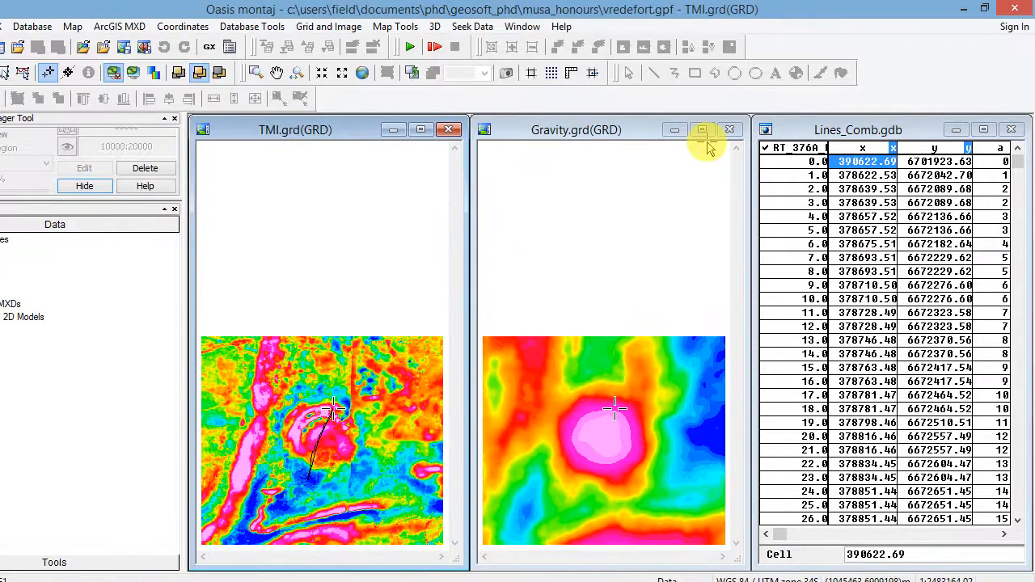
# List the lines stored in the Lines_Comb database, and close the list without changing the selection
pyautogui.click(819, 133)
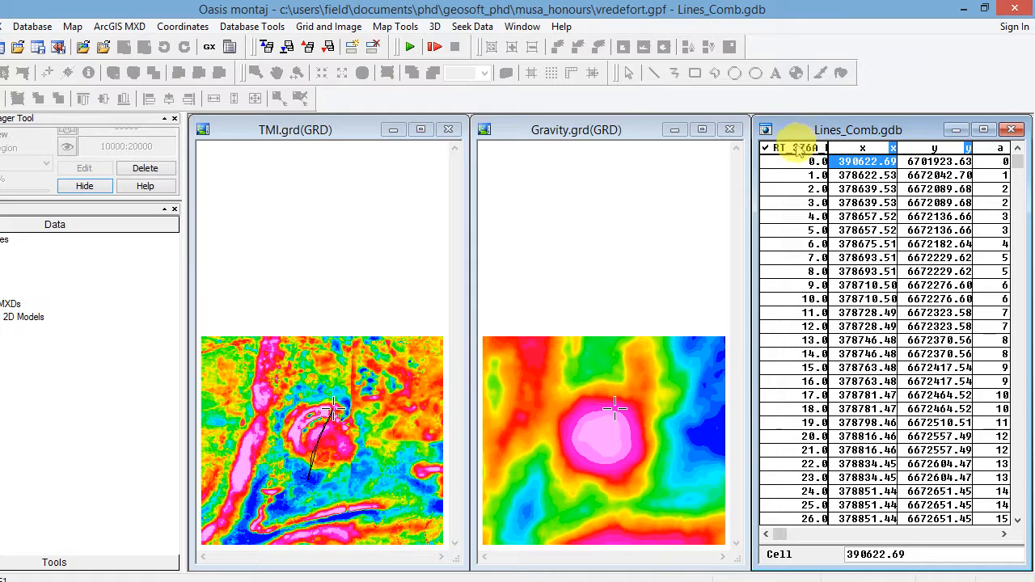
pyautogui.click(789, 150)
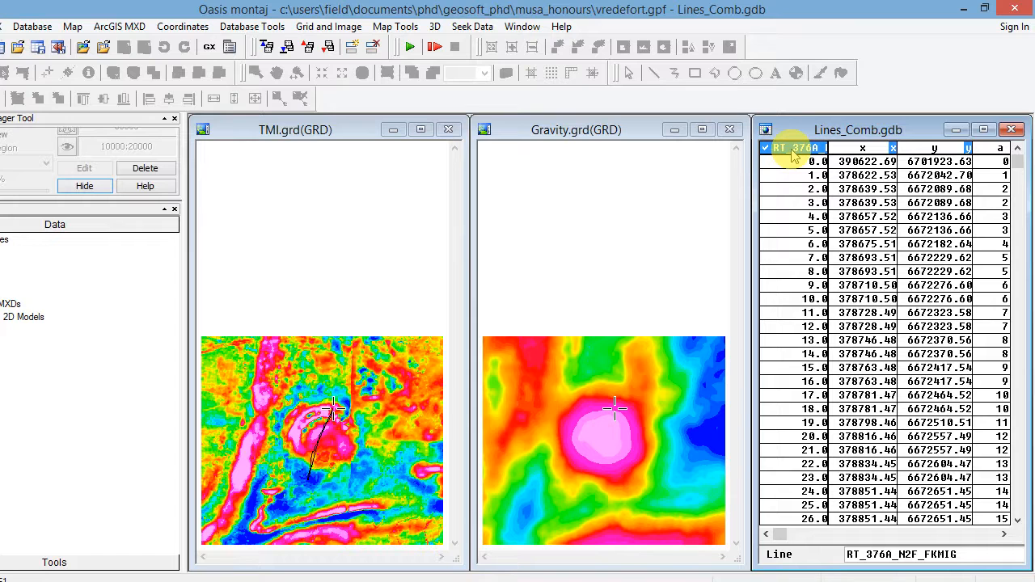
pyautogui.rightClick(795, 157)
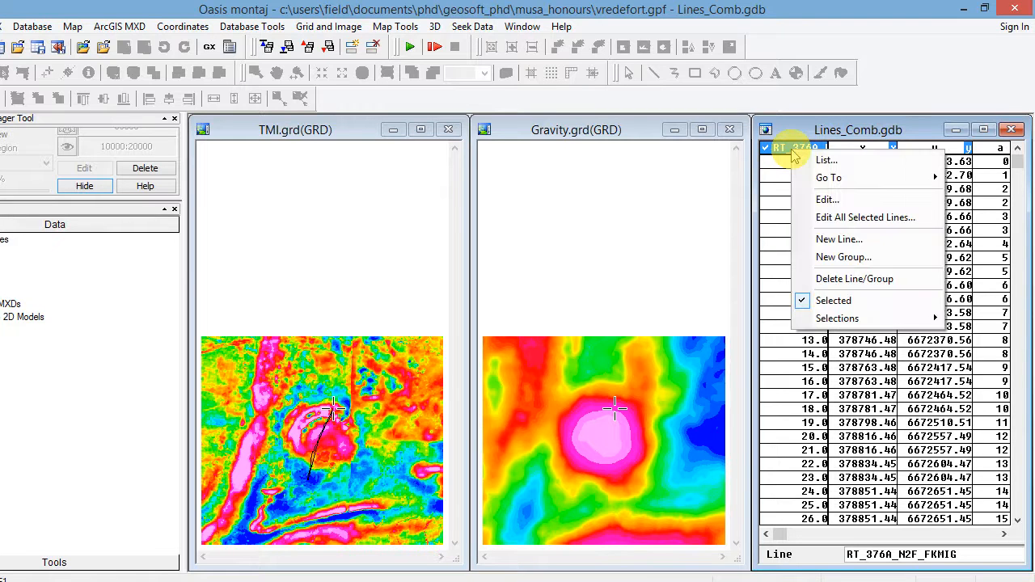
pyautogui.click(812, 161)
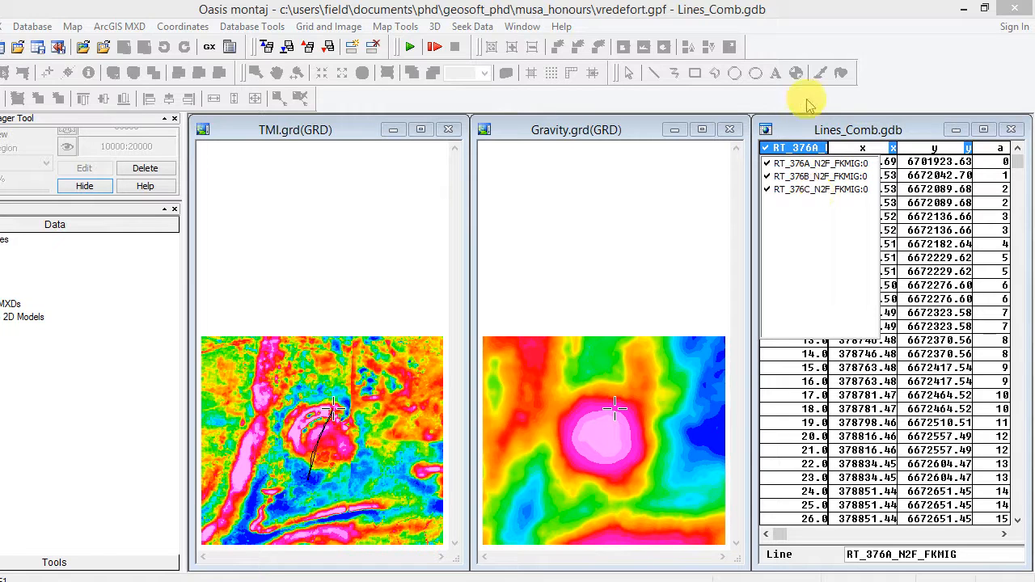
pyautogui.click(786, 127)
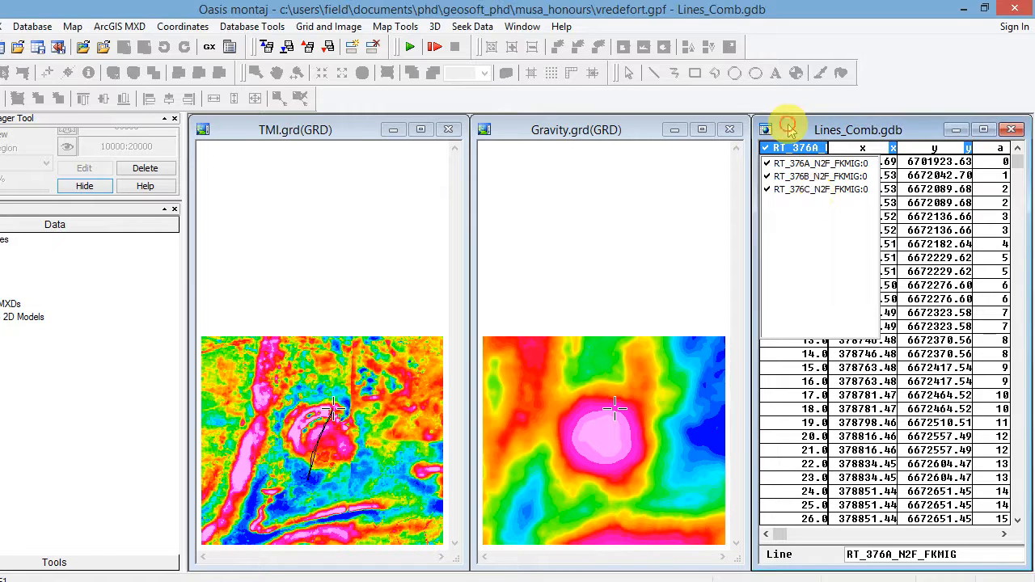
# Plot the database line paths on the gravity grid with the same line path settings and the proposed map scale
pyautogui.click(627, 135)
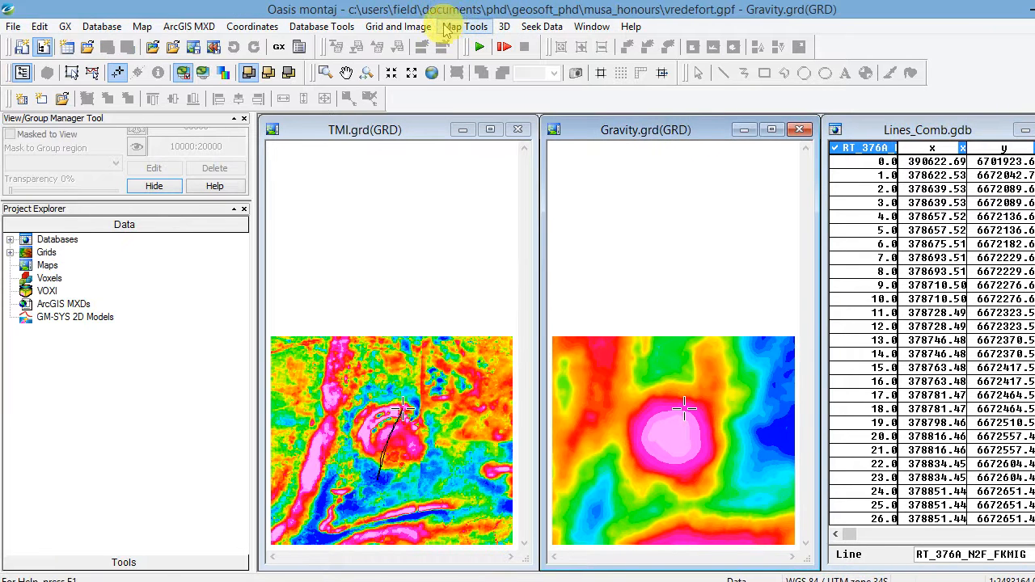
pyautogui.click(451, 29)
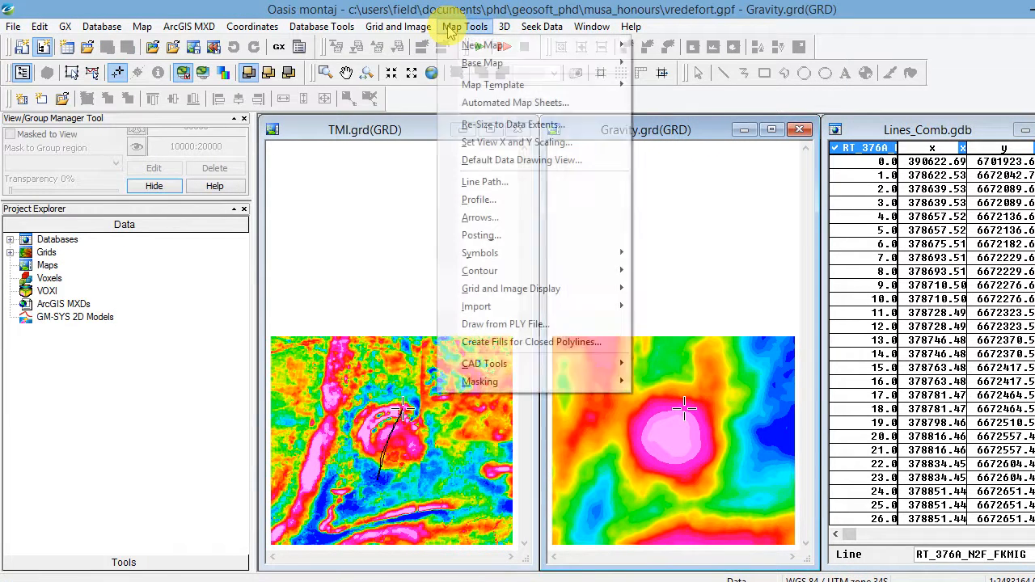
pyautogui.click(504, 183)
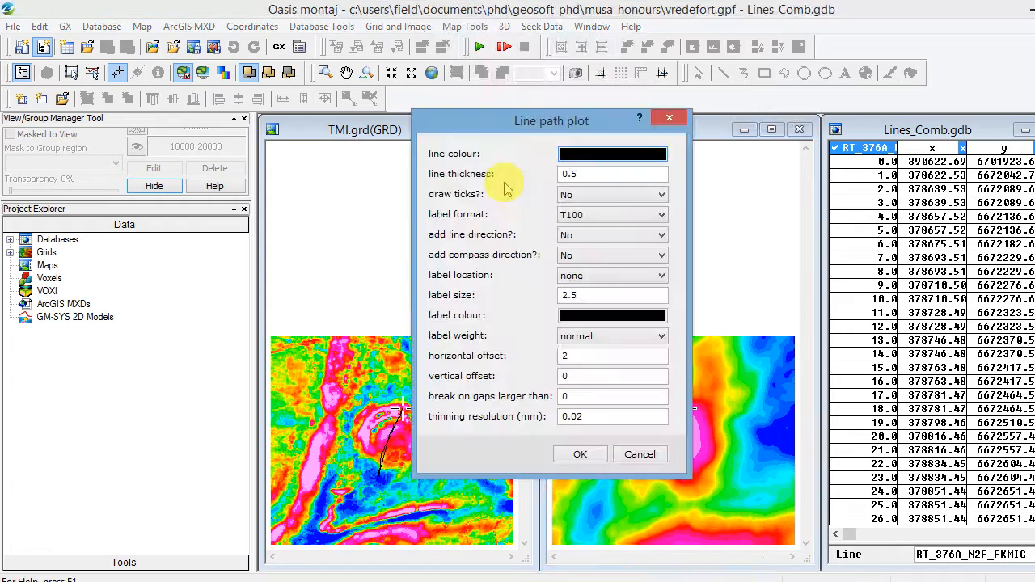
pyautogui.click(582, 457)
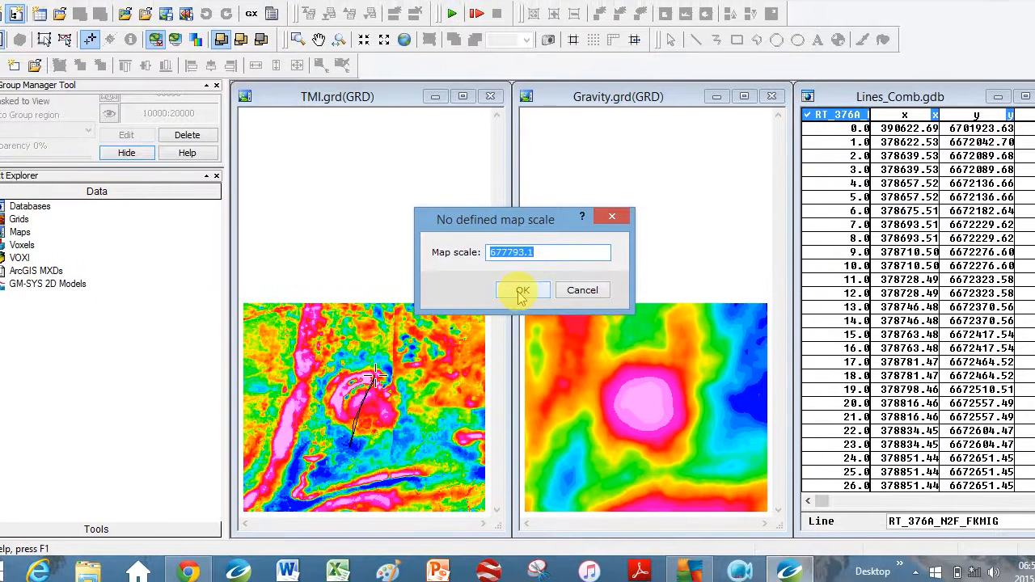
pyautogui.click(522, 293)
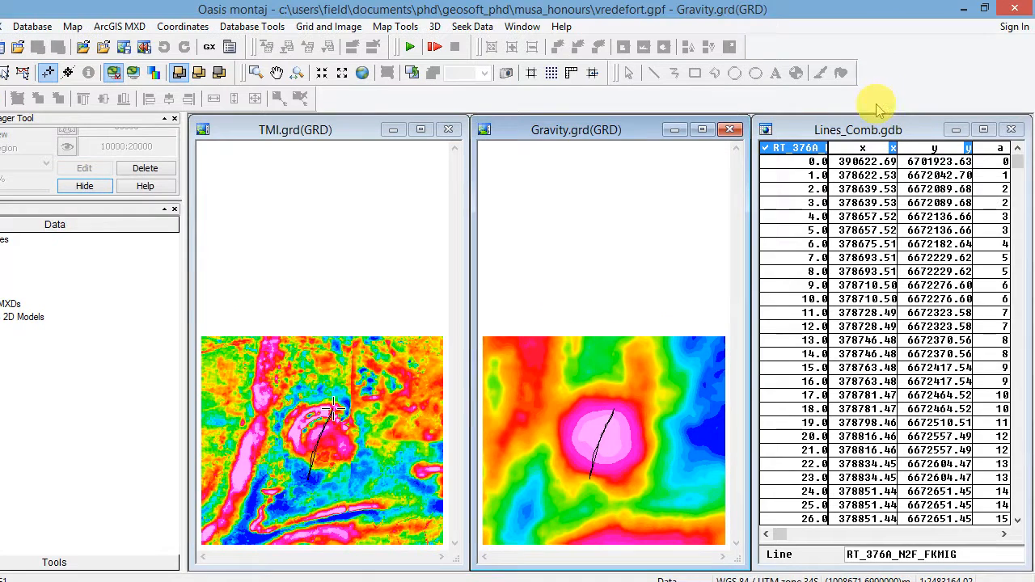
# Make the Lines_Comb database the active window
pyautogui.press('super+c')
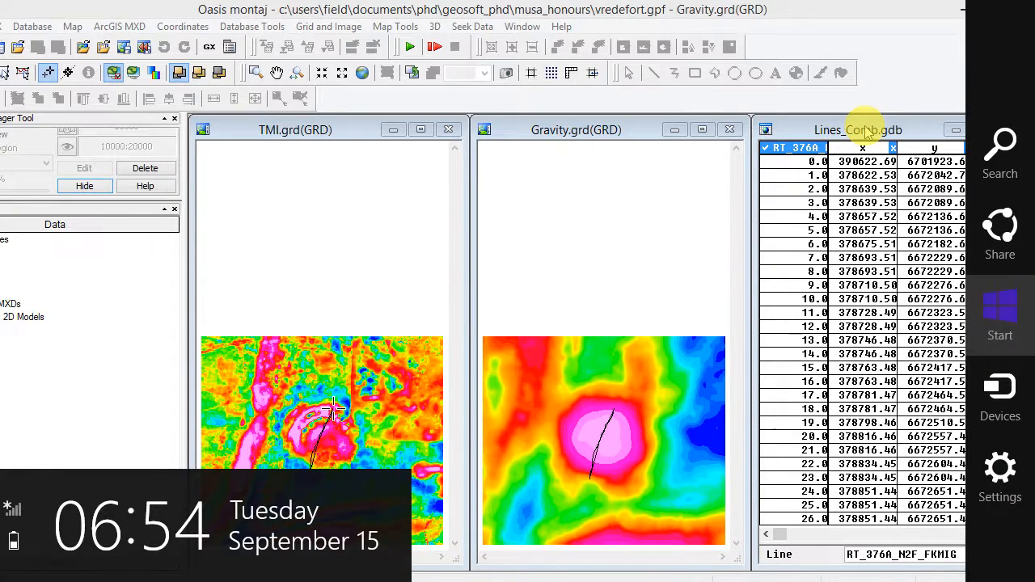
pyautogui.click(866, 132)
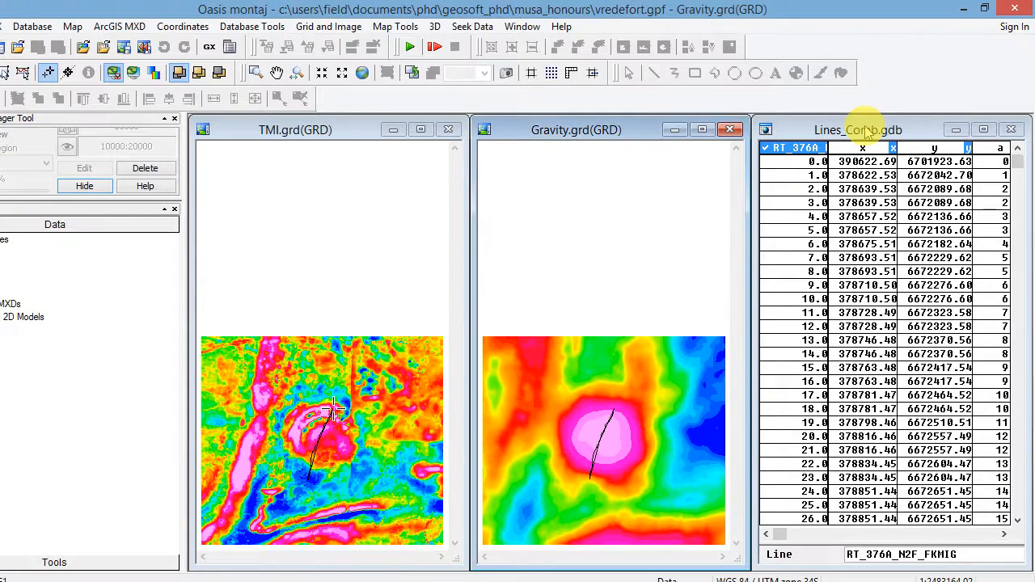
pyautogui.click(865, 132)
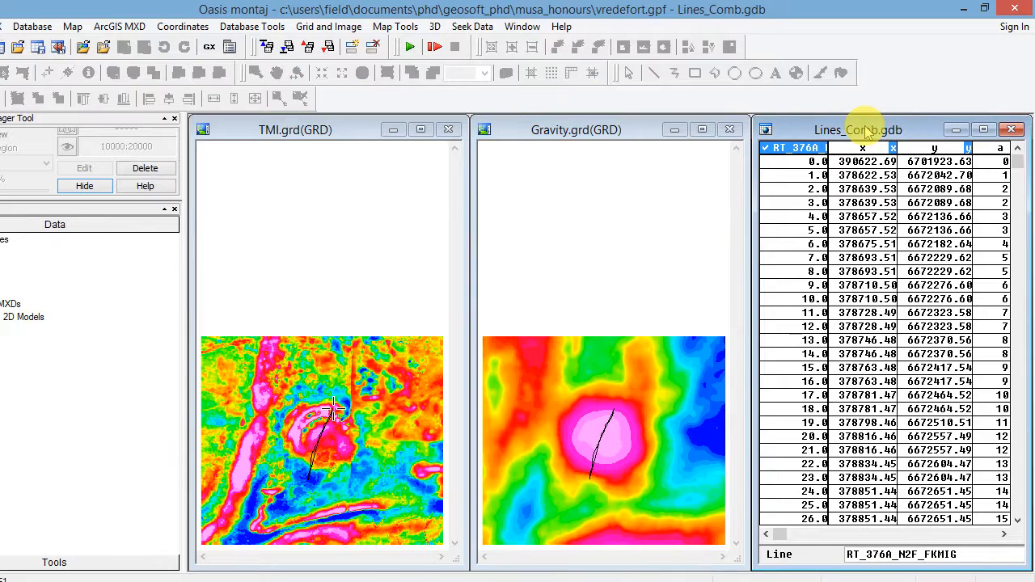
pyautogui.press('super+c')
pyautogui.click(834, 133)
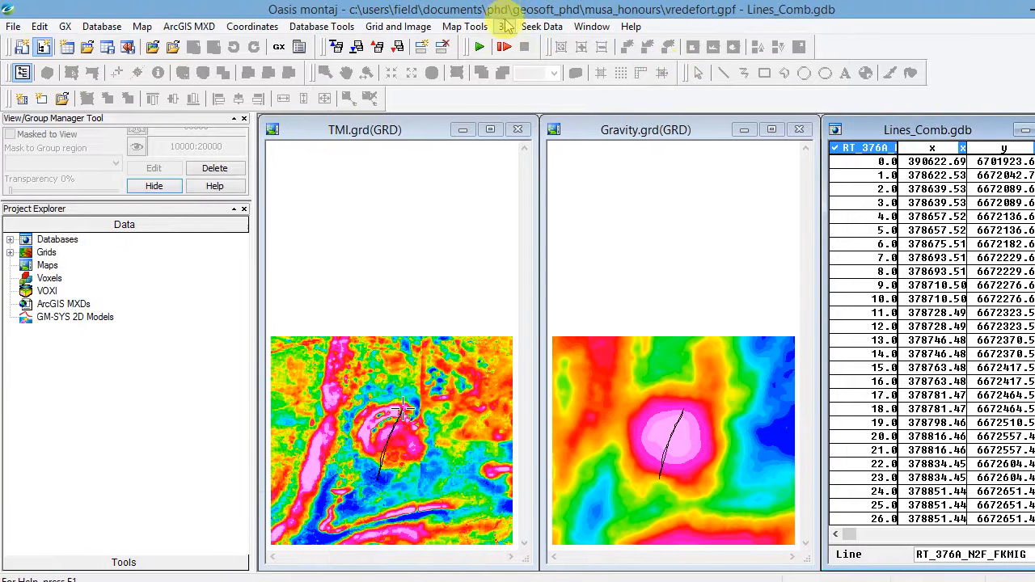
# Sample the Gravity.grd grid along the database lines into a channel named Gravity, using x and y as reference channels
pyautogui.click(389, 28)
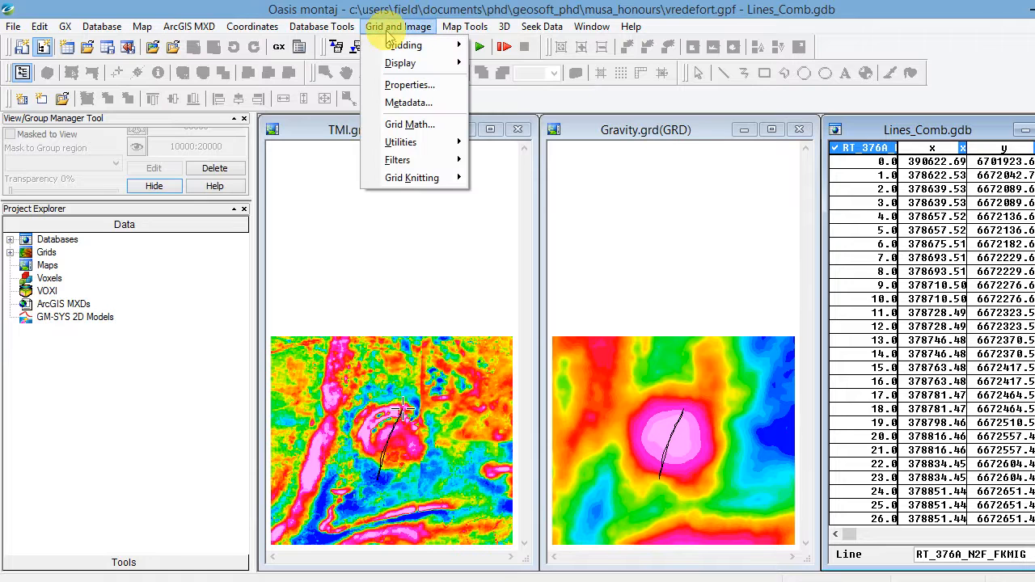
pyautogui.moveTo(410, 150)
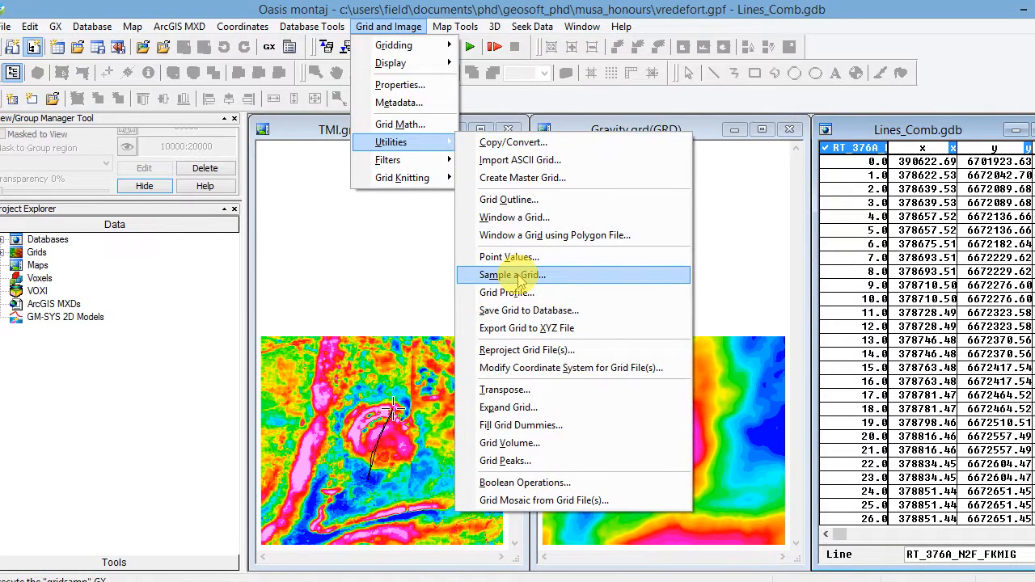
pyautogui.click(513, 275)
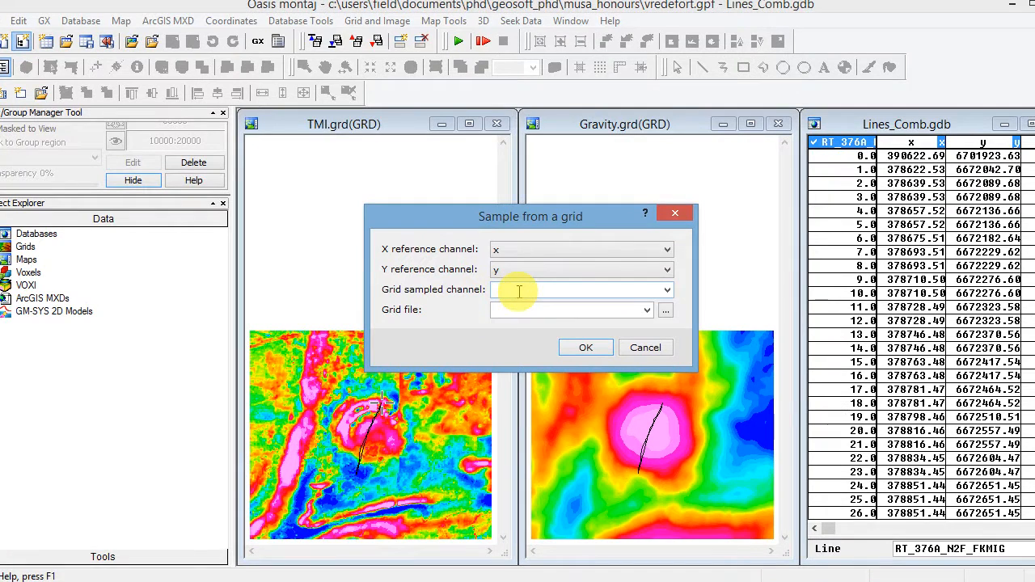
pyautogui.click(518, 291)
pyautogui.write('Gravity')
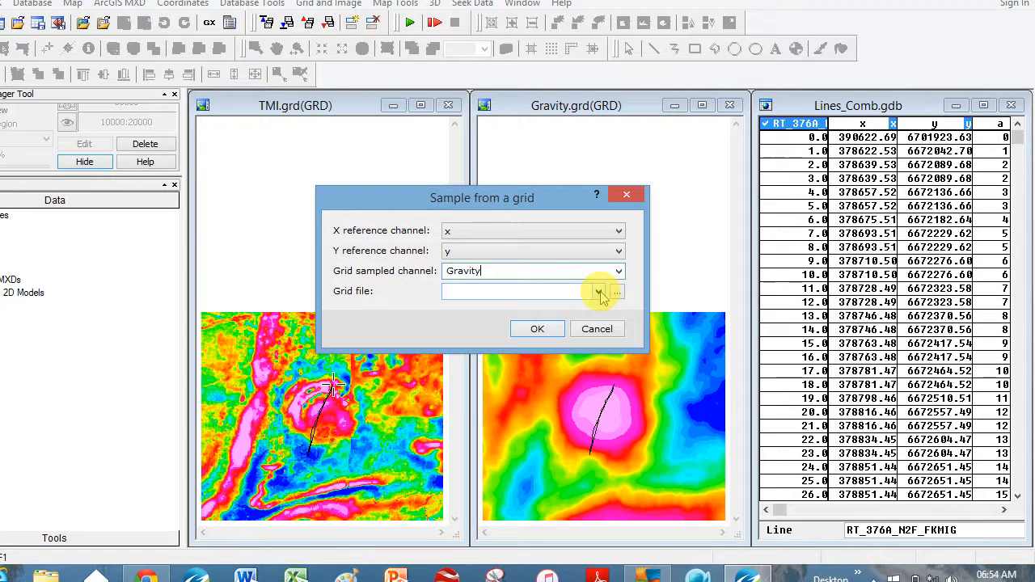
pyautogui.click(599, 292)
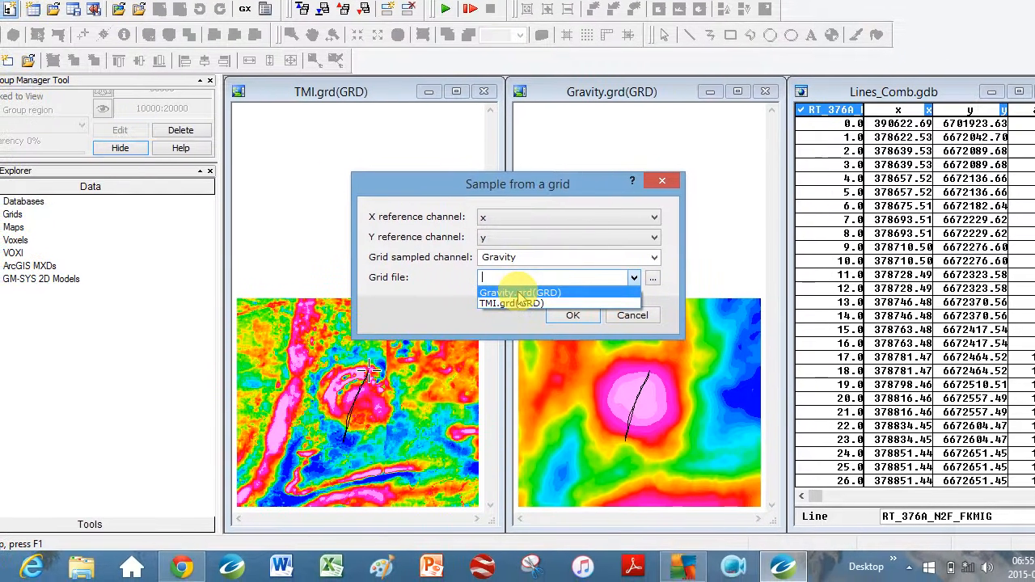
pyautogui.click(520, 297)
pyautogui.click(574, 317)
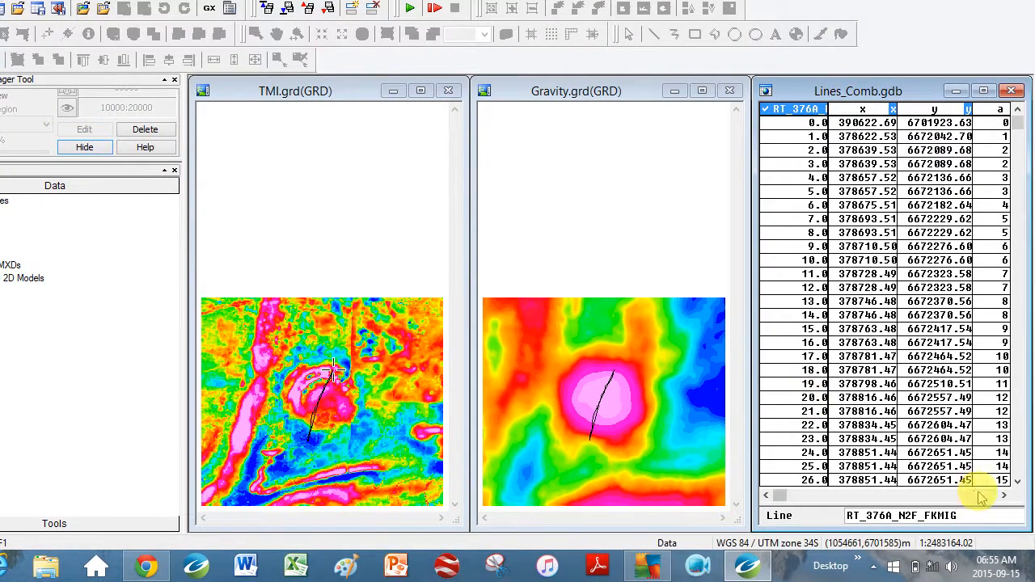
# Examine the sampled values in the Gravity channel of the Lines_Comb database
pyautogui.click(1004, 496)
pyautogui.click(1004, 496)
pyautogui.click(1004, 496)
pyautogui.click(1004, 495)
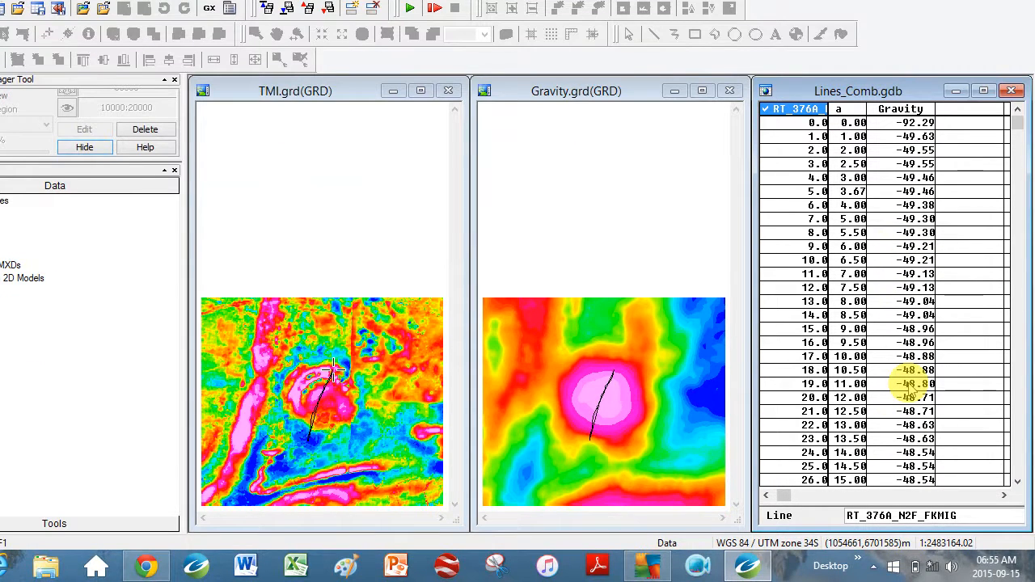
pyautogui.press('super+c')
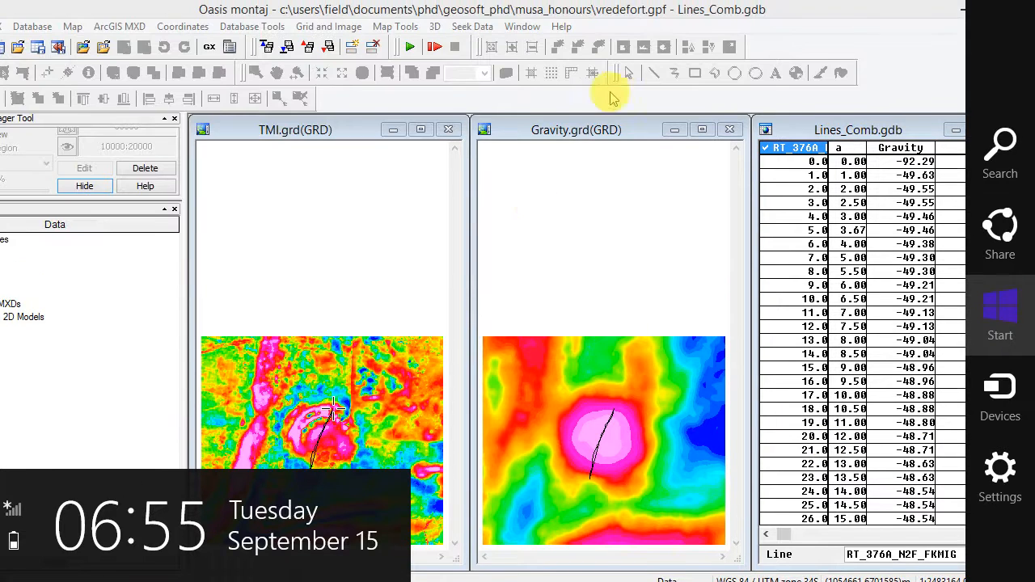
pyautogui.click(595, 133)
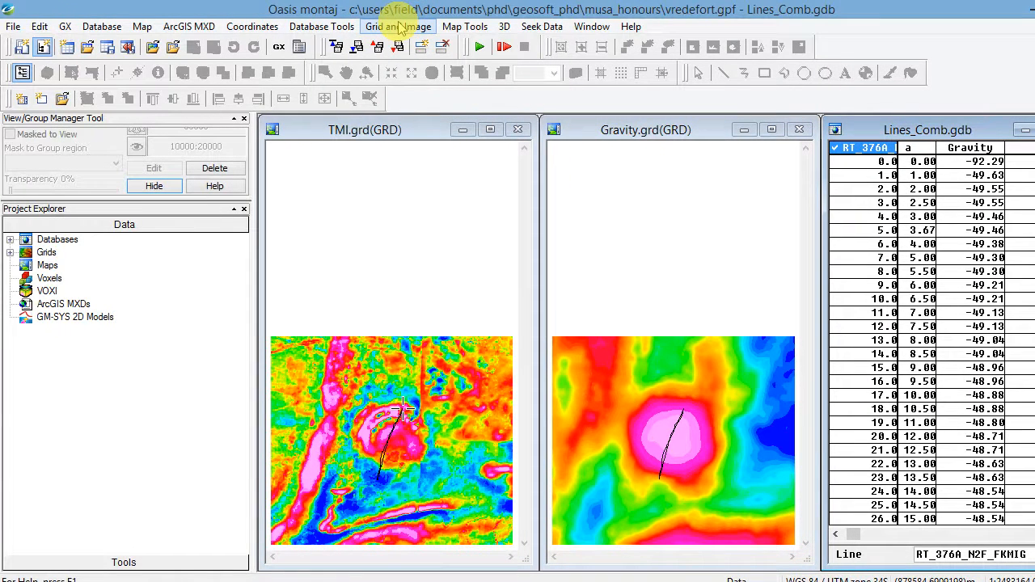
# Sample the TMI.grd grid along the database lines into a channel named TMI, using x and y as reference channels
pyautogui.click(398, 26)
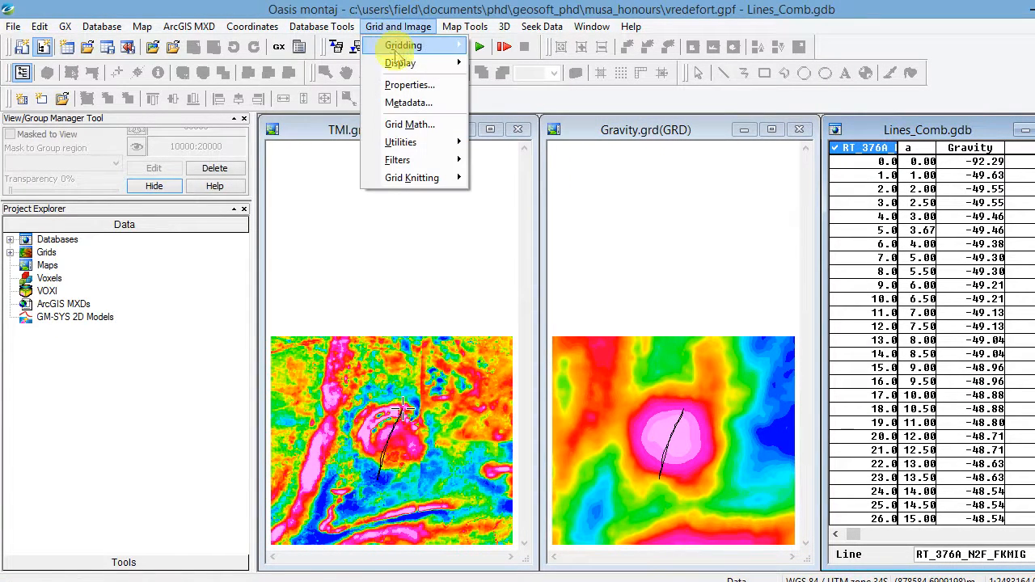
pyautogui.moveTo(400, 142)
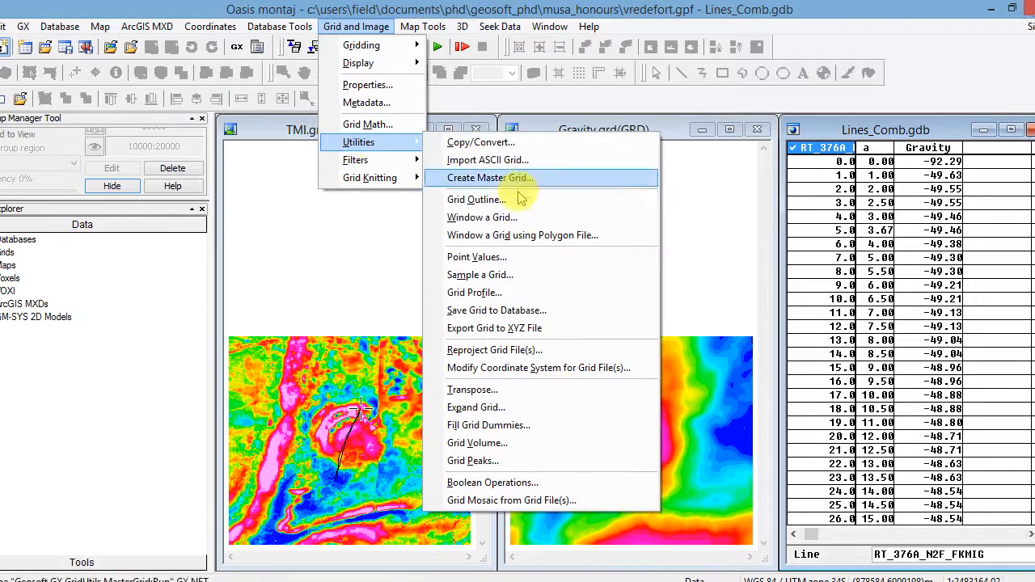
pyautogui.click(508, 275)
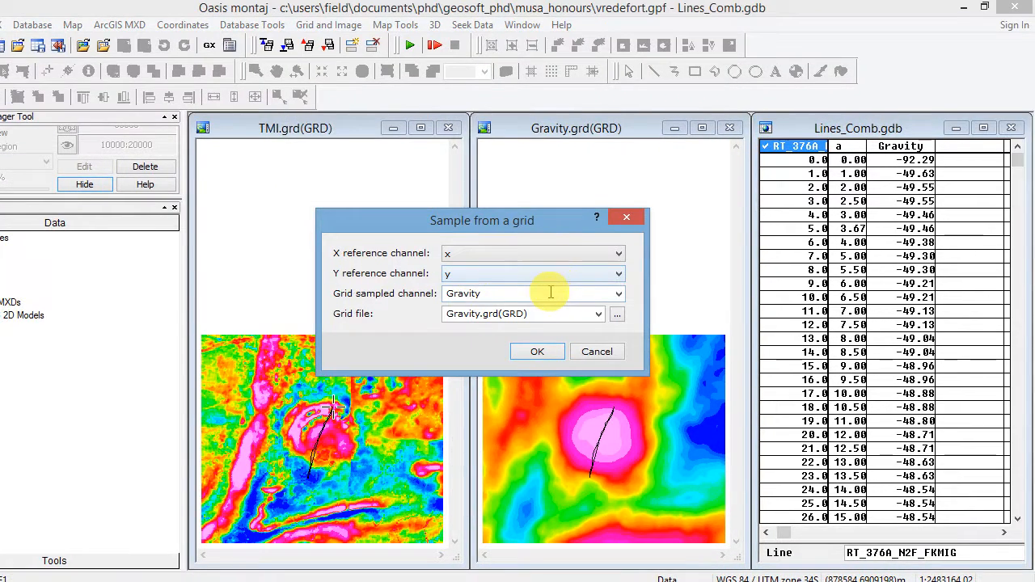
pyautogui.click(598, 295)
pyautogui.write('TMI')
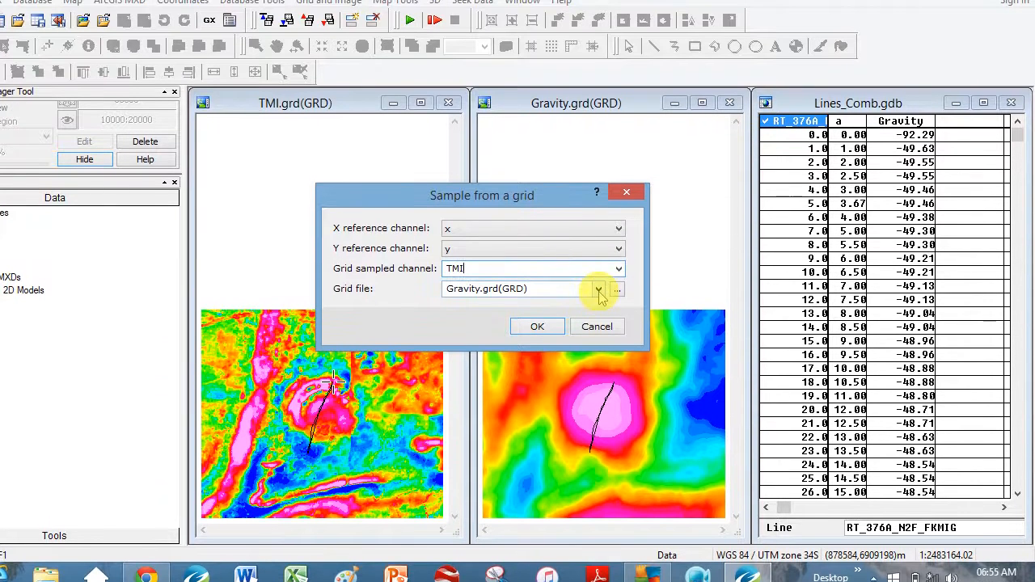
pyautogui.click(599, 314)
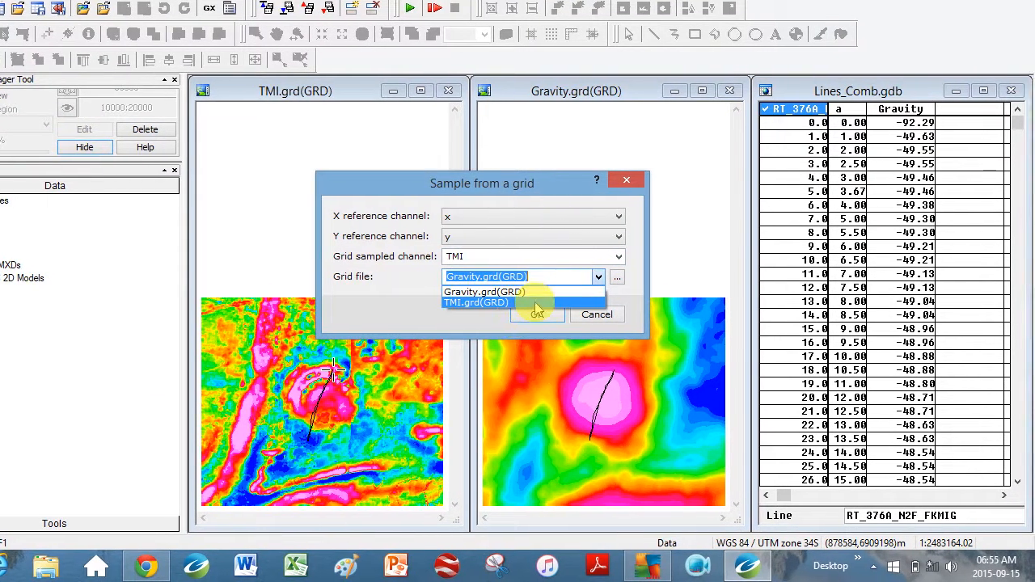
pyautogui.click(531, 302)
pyautogui.click(537, 313)
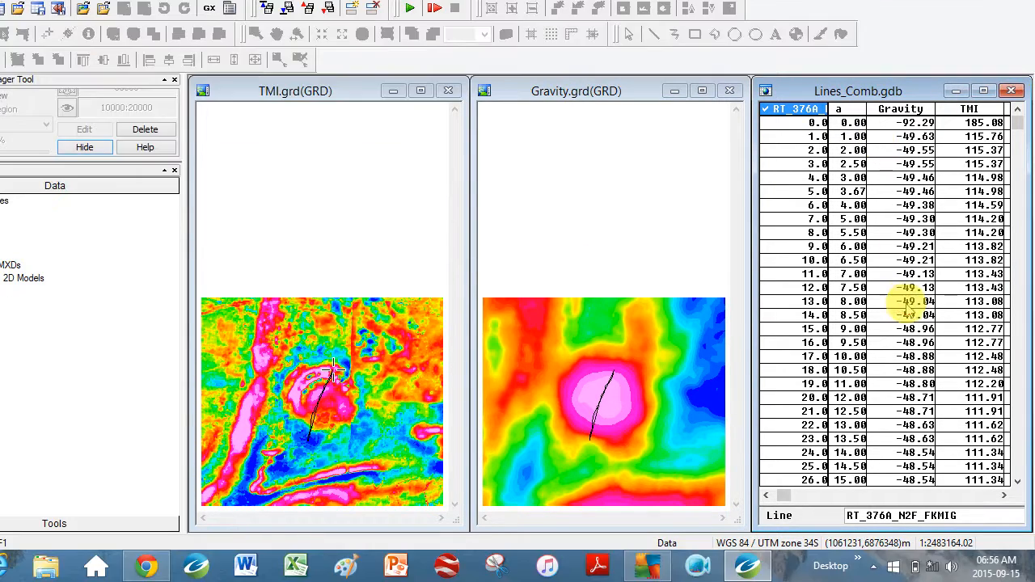
# Show the Gravity channel as a profile below the Lines_Comb data table
pyautogui.click(907, 303)
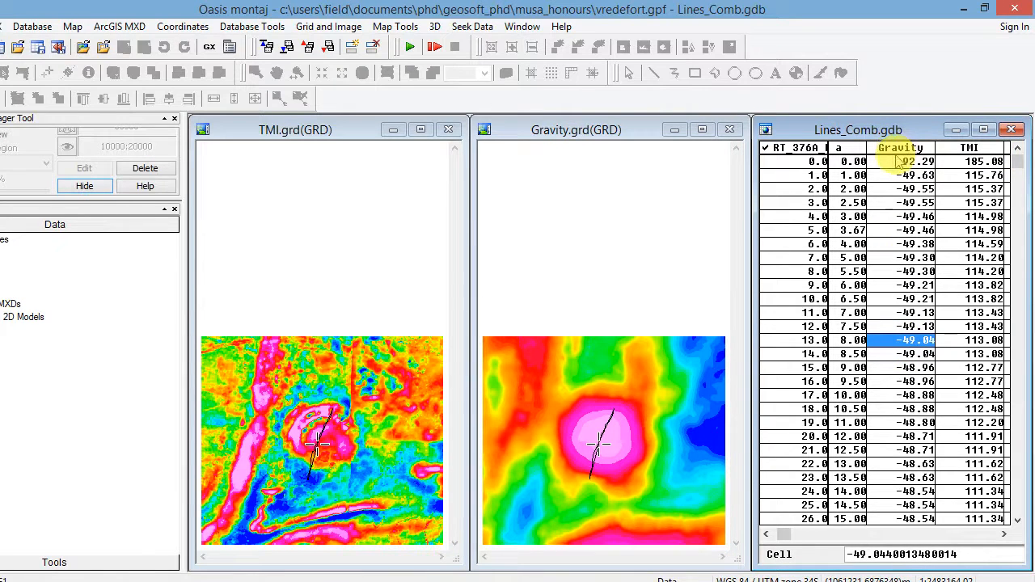
pyautogui.click(900, 149)
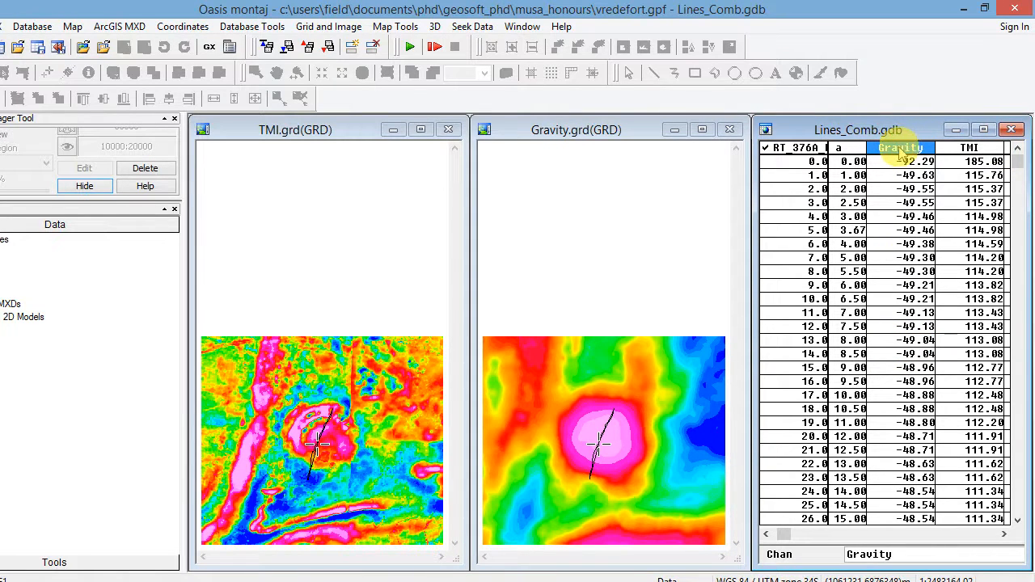
pyautogui.rightClick(899, 153)
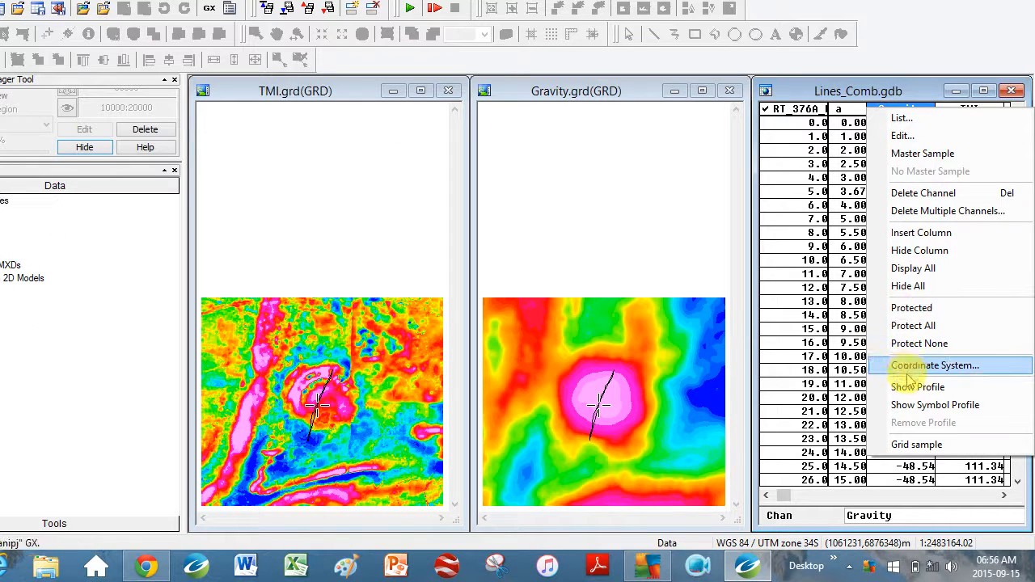
pyautogui.click(906, 389)
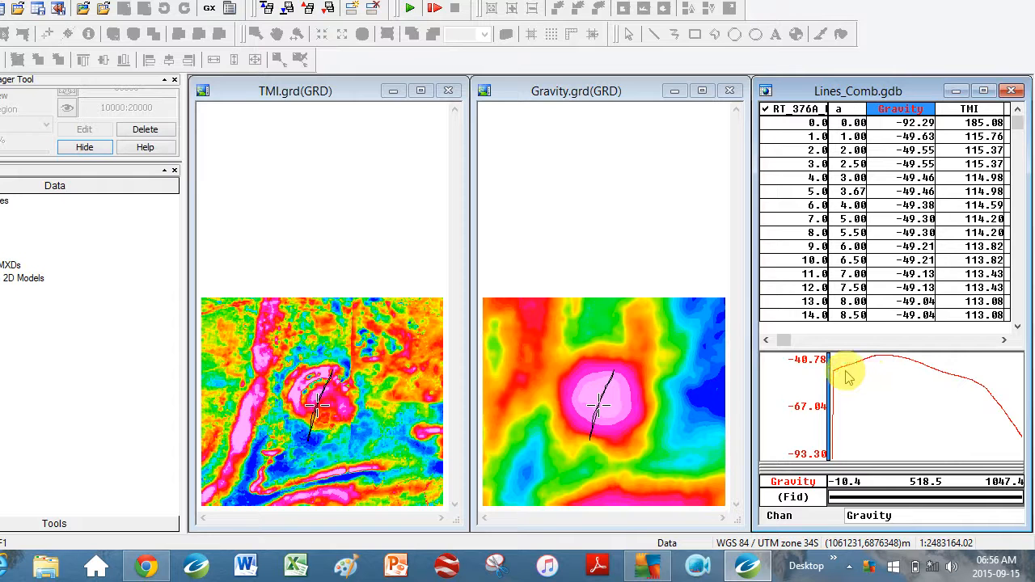
# Inspect several points along the Gravity profile and their linked positions on both grids
pyautogui.click(845, 371)
pyautogui.click(862, 358)
pyautogui.click(891, 358)
pyautogui.click(919, 384)
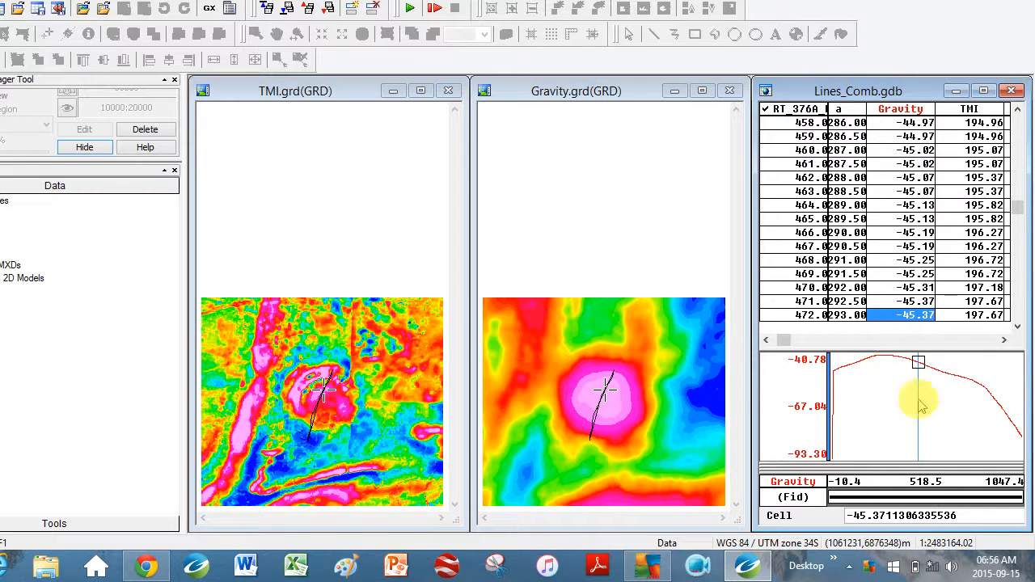
# Go through the first records of the Gravity channel, comparing the grid positions of fiducials 0 and 1
pyautogui.click(839, 380)
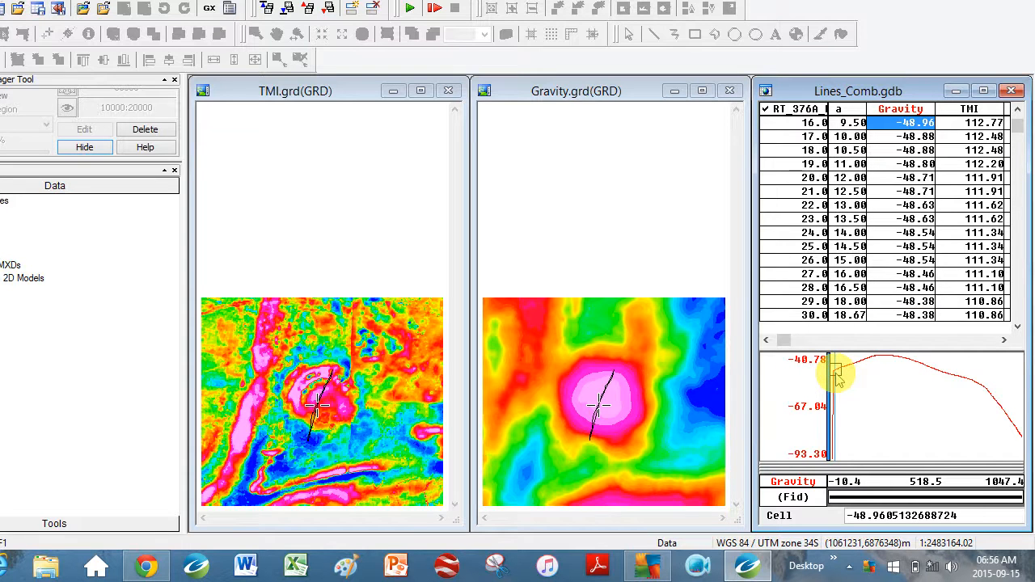
pyautogui.click(837, 377)
pyautogui.press('Up')
pyautogui.press('Up')
pyautogui.press('Up')
pyautogui.press('Up')
pyautogui.press('Up')
pyautogui.press('Up')
pyautogui.press('Up')
pyautogui.press('Up')
pyautogui.press('Up')
pyautogui.press('Up')
pyautogui.press('Up')
pyautogui.press('Up')
pyautogui.press('Up')
pyautogui.press('Up')
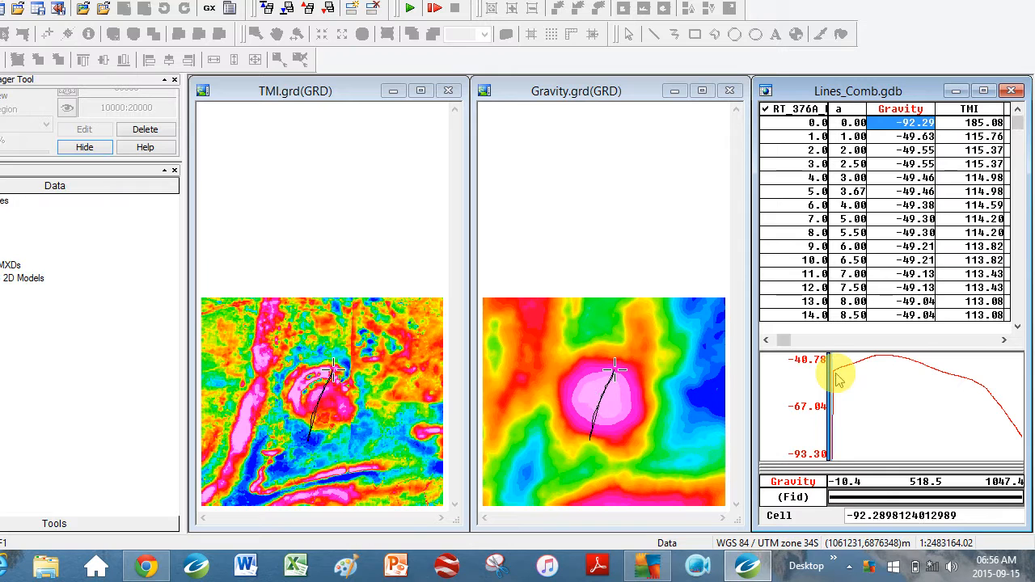
pyautogui.press('Down')
pyautogui.press('Down')
pyautogui.press('Down')
pyautogui.press('Down')
pyautogui.press('Down')
pyautogui.press('Down')
pyautogui.press('Down')
pyautogui.press('Down')
pyautogui.press('Down')
pyautogui.press('Down')
pyautogui.press('Down')
pyautogui.press('Down')
pyautogui.press('Down')
pyautogui.press('Down')
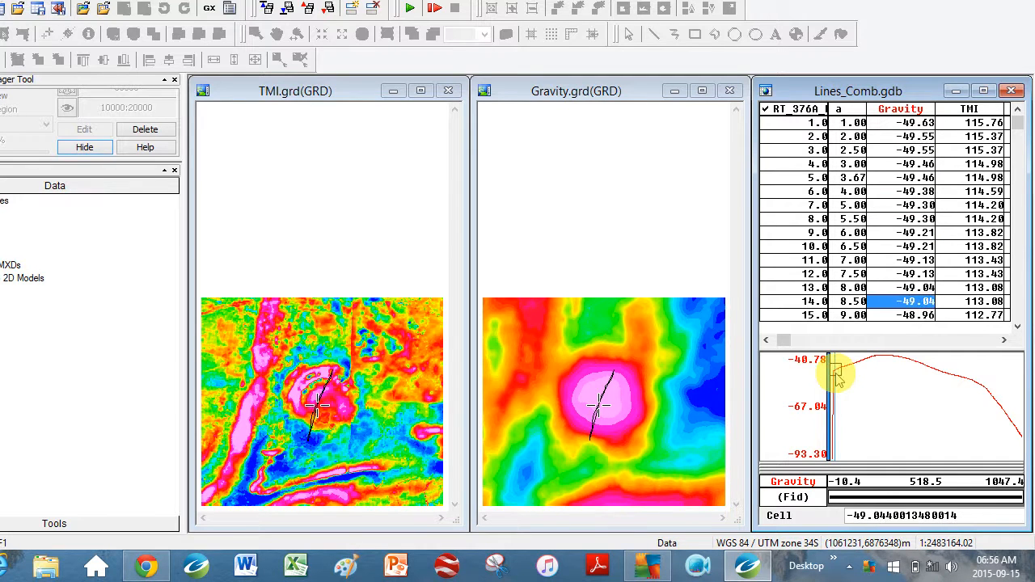
pyautogui.press('Up')
pyautogui.press('Up')
pyautogui.press('Up')
pyautogui.press('Up')
pyautogui.press('Up')
pyautogui.press('Up')
pyautogui.press('Up')
pyautogui.press('Up')
pyautogui.press('Up')
pyautogui.press('Up')
pyautogui.press('Up')
pyautogui.press('Up')
pyautogui.press('Up')
pyautogui.press('Up')
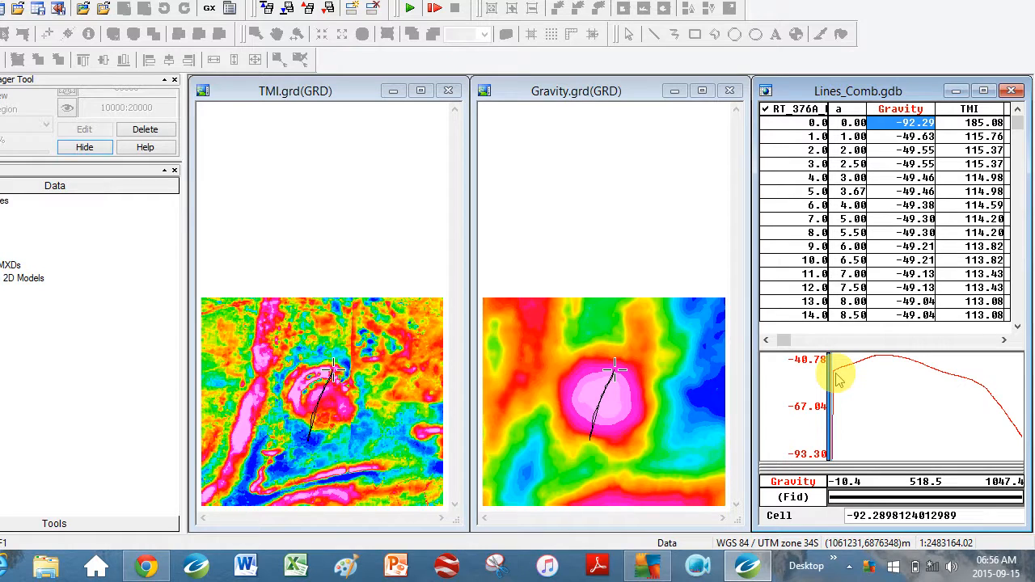
pyautogui.press('Down')
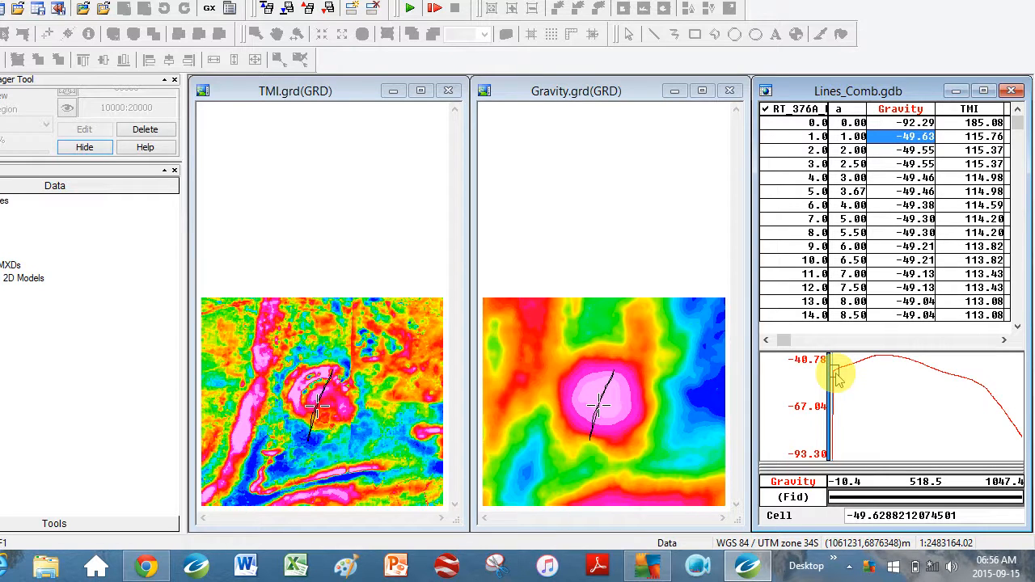
pyautogui.press('Up')
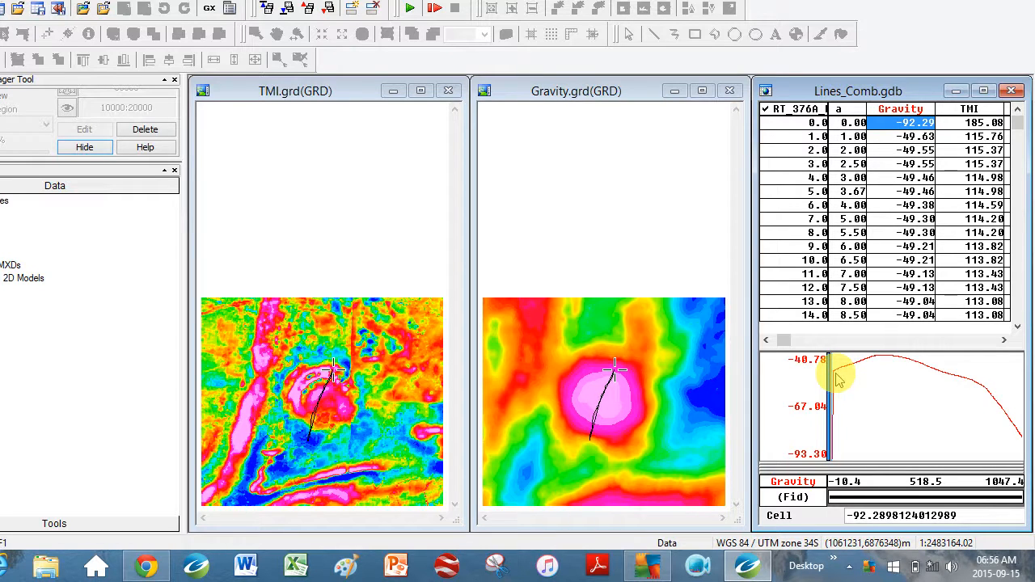
pyautogui.press('Down')
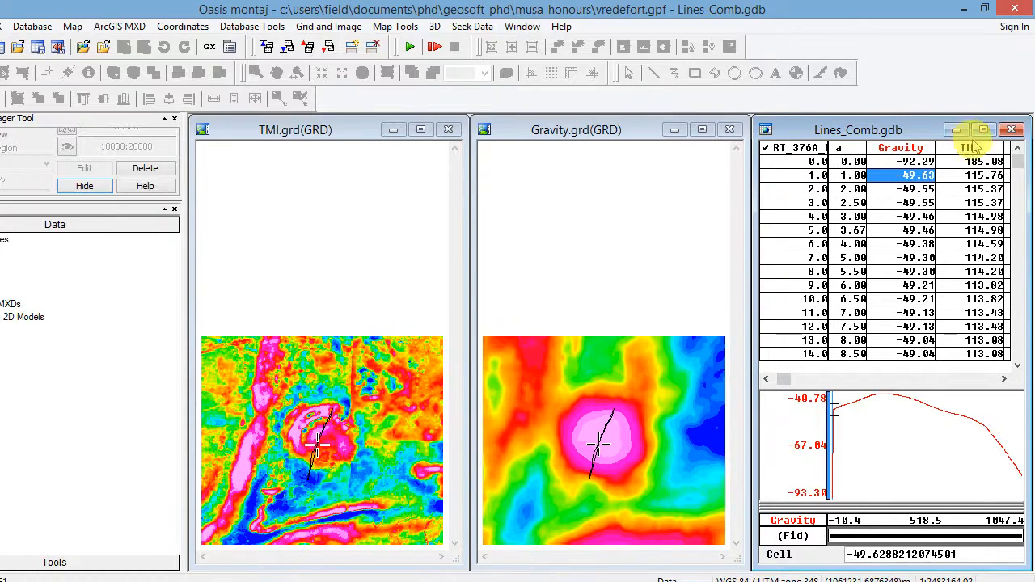
# Add the TMI channel's profile to the same profile window as Gravity
pyautogui.click(969, 110)
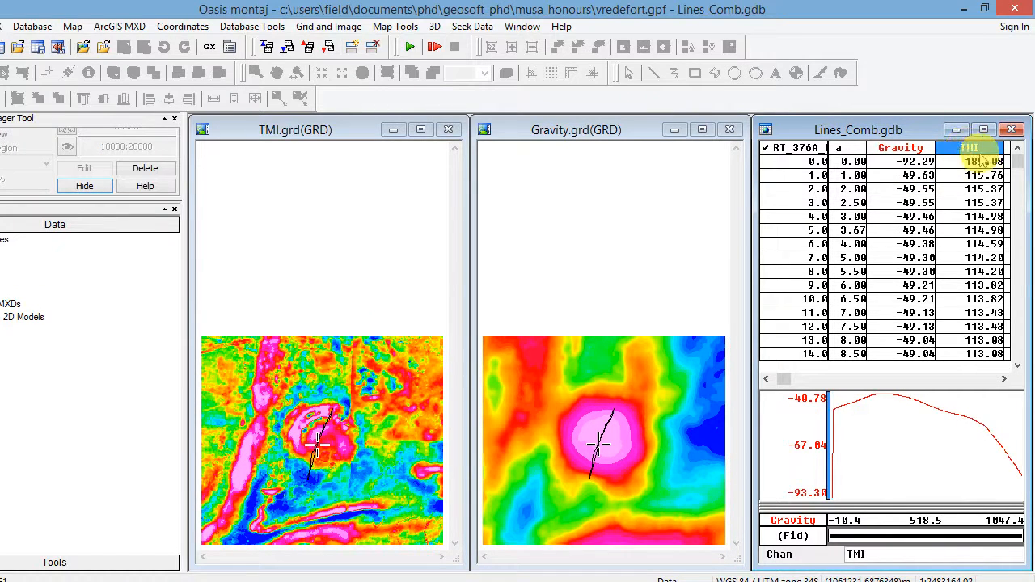
pyautogui.rightClick(969, 155)
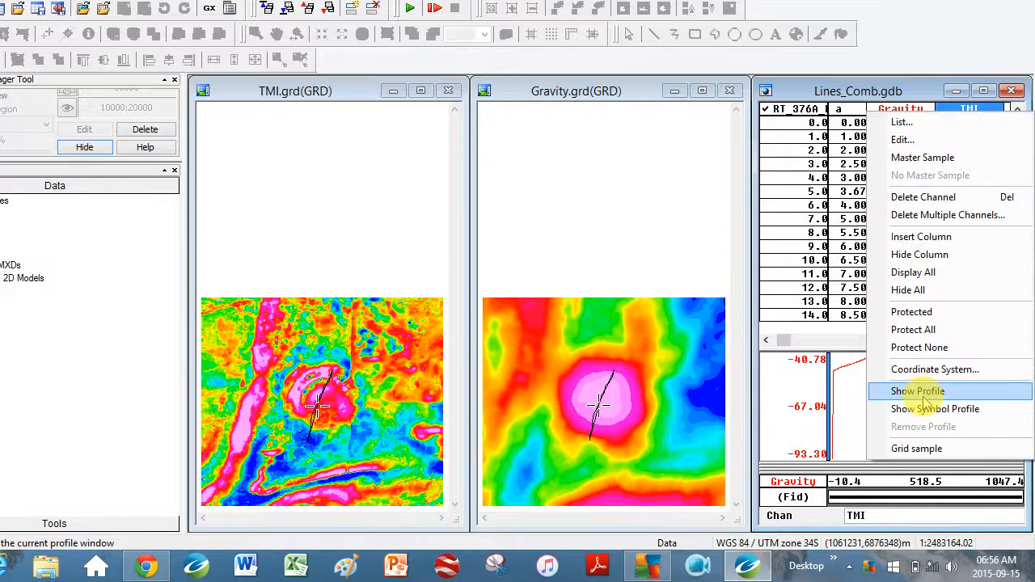
pyautogui.click(927, 392)
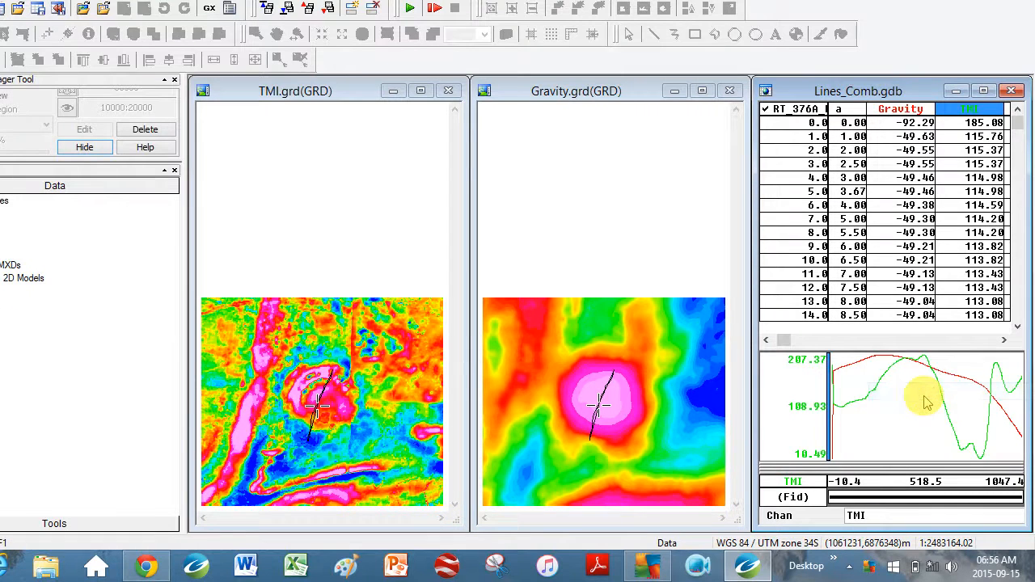
# Inspect points along the TMI profile of the current line and their linked positions on both grids
pyautogui.click(980, 434)
pyautogui.click(995, 425)
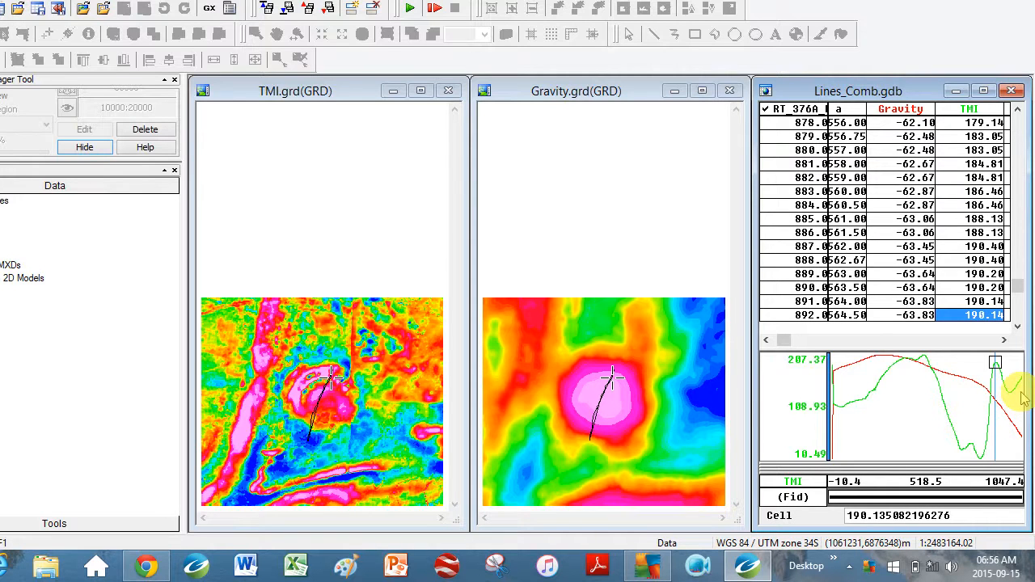
pyautogui.click(1007, 395)
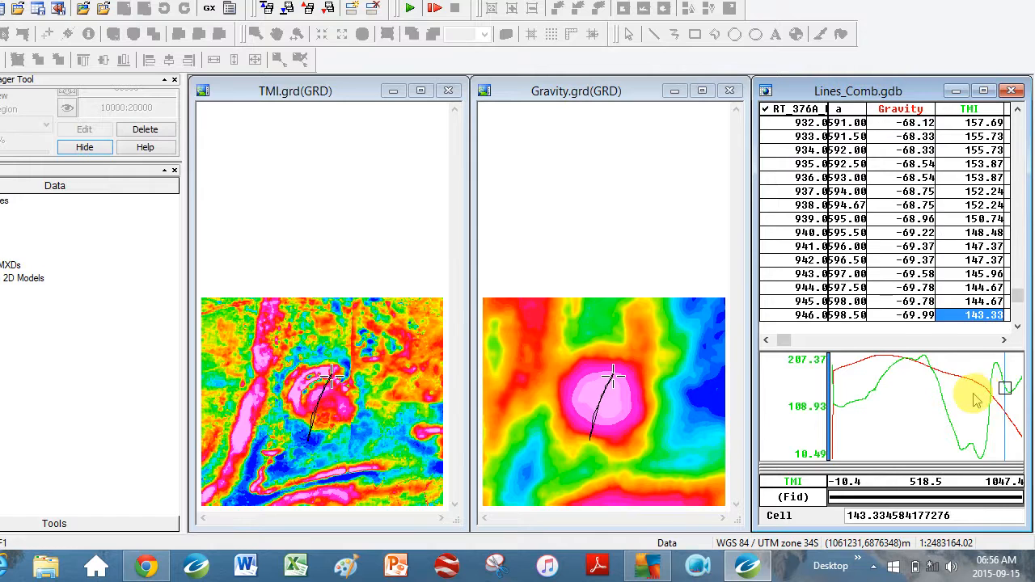
pyautogui.click(975, 398)
pyautogui.click(941, 392)
pyautogui.click(908, 392)
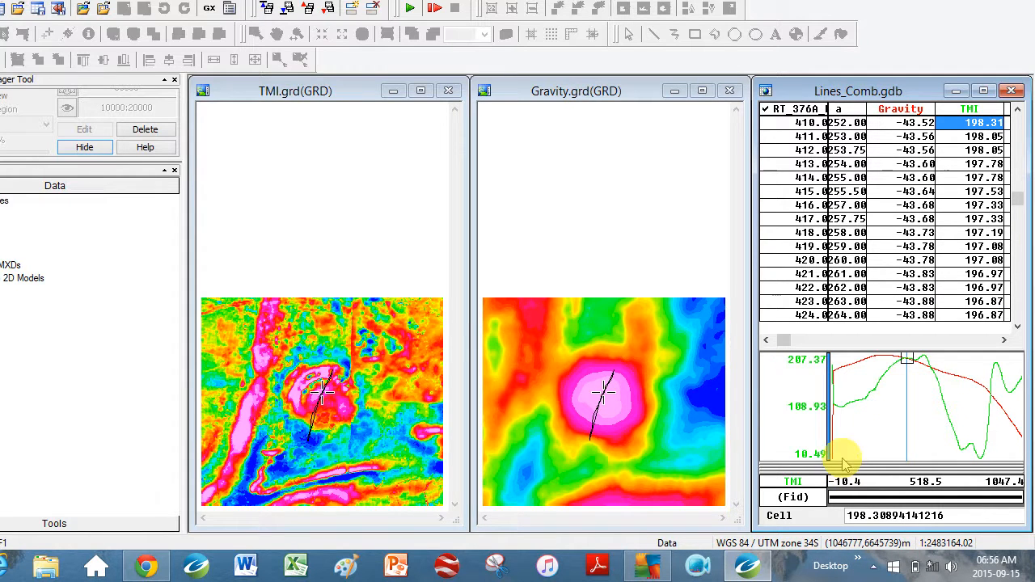
pyautogui.click(874, 401)
pyautogui.click(838, 415)
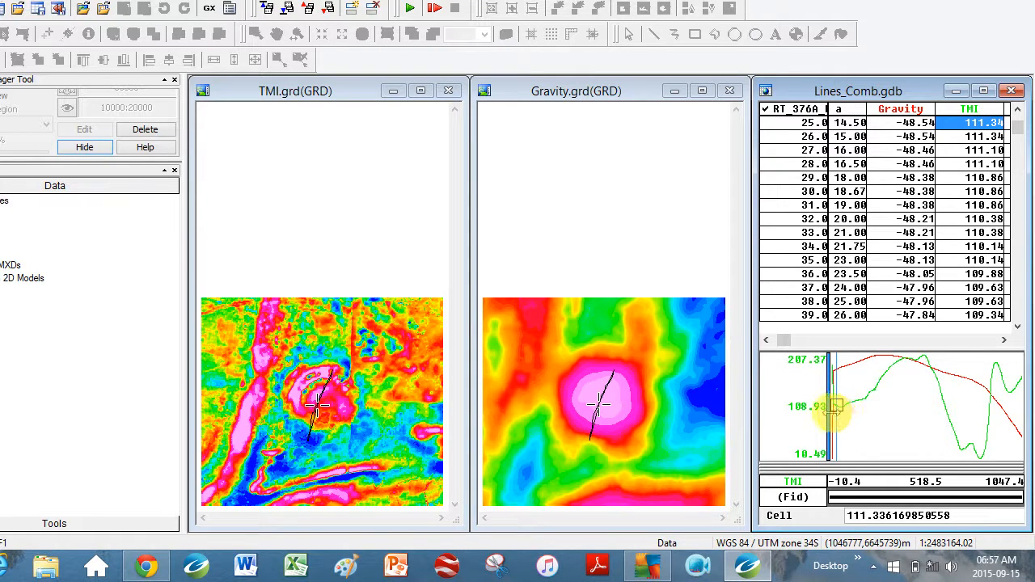
pyautogui.click(921, 421)
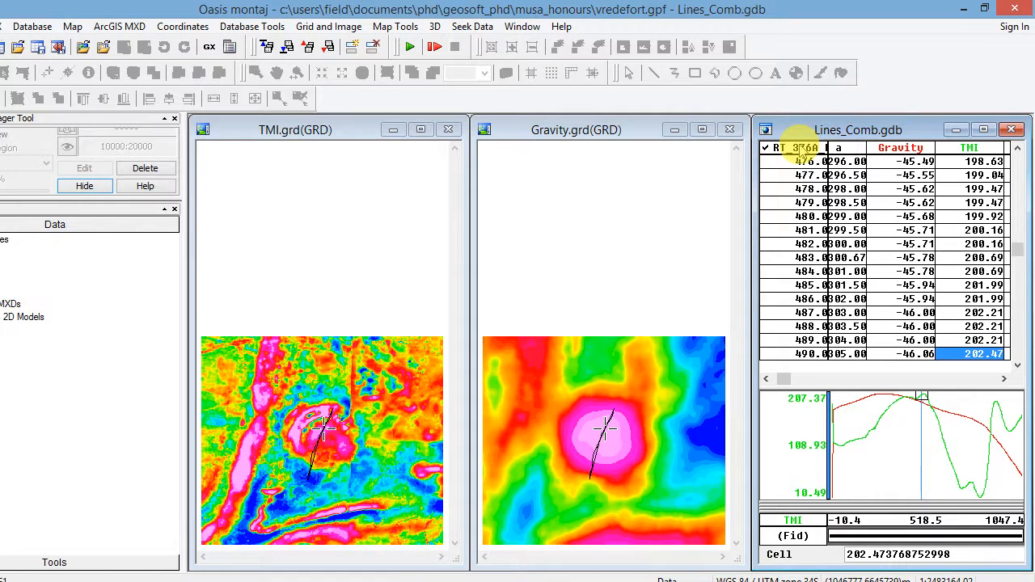
# Switch the database display to line RT_376B_N2F_FKMIG from the line list
pyautogui.click(799, 151)
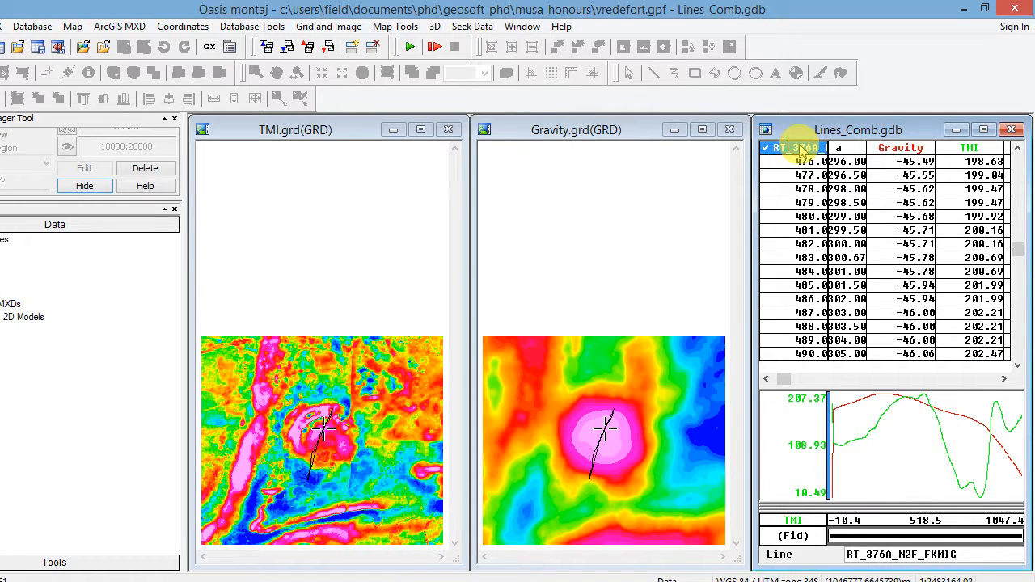
pyautogui.rightClick(801, 152)
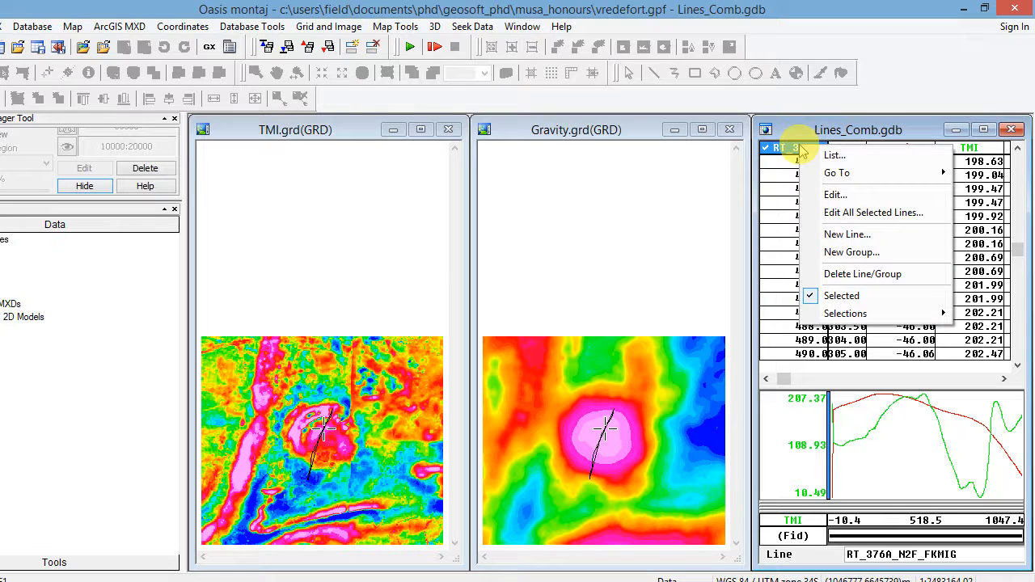
pyautogui.click(838, 155)
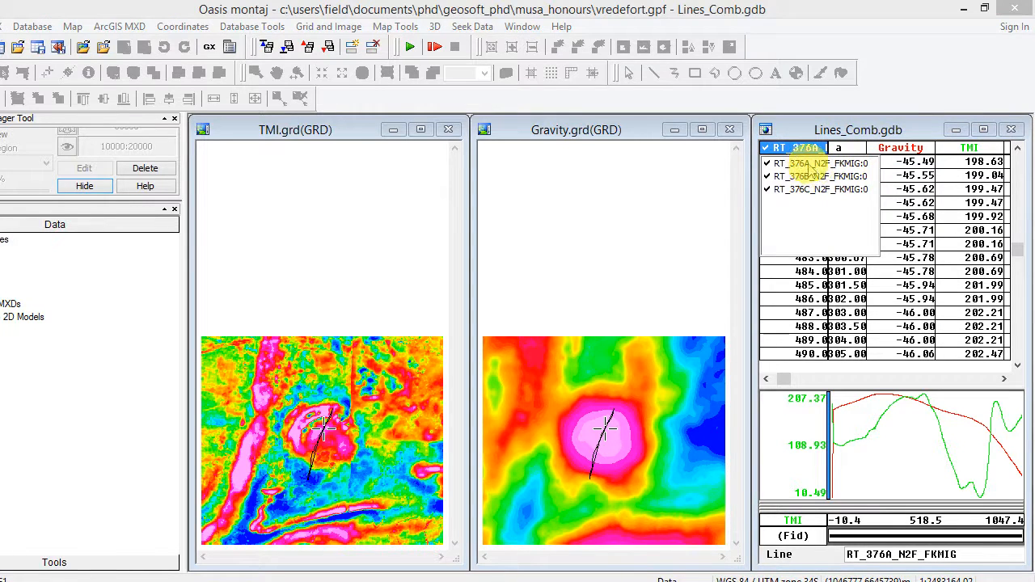
pyautogui.click(809, 178)
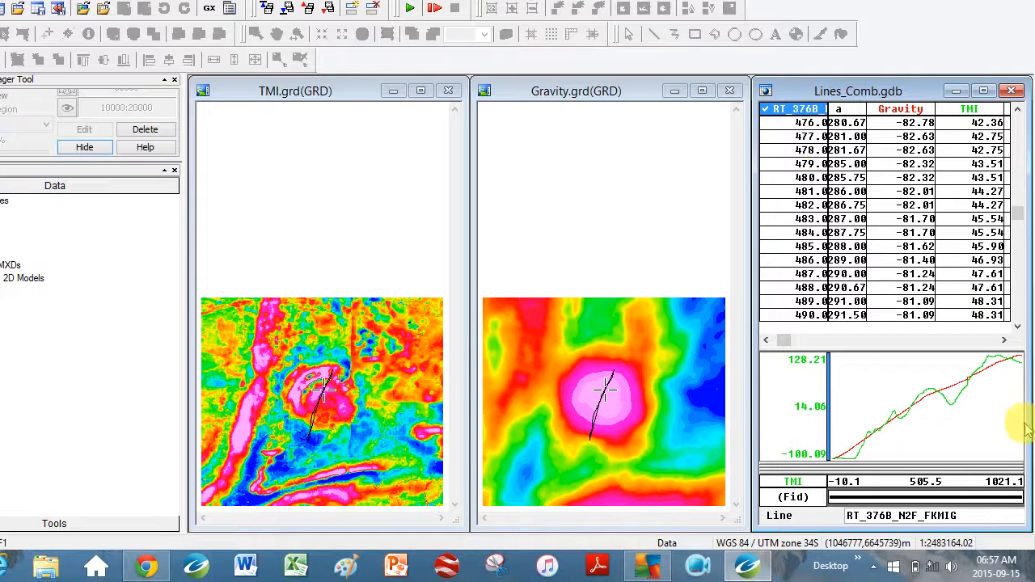
# Inspect points along line RT_376B's profiles from its end towards its start, with their positions on both grids
pyautogui.click(1019, 378)
pyautogui.click(992, 366)
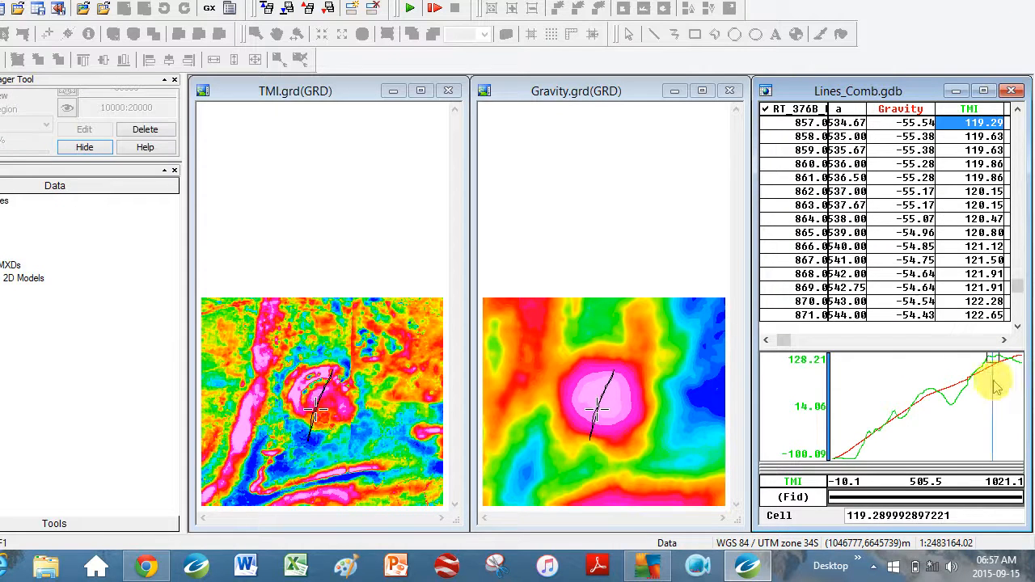
pyautogui.click(936, 415)
pyautogui.click(881, 439)
pyautogui.click(856, 458)
# Switch the database display to line RT_376C_N2F_FKMIG from the line list
pyautogui.rightClick(801, 108)
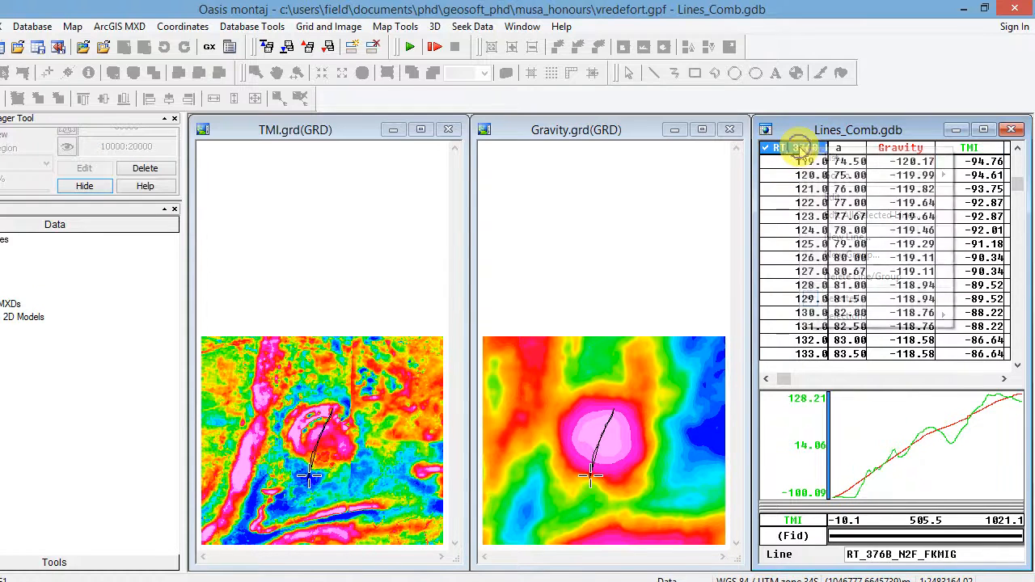
pyautogui.click(834, 158)
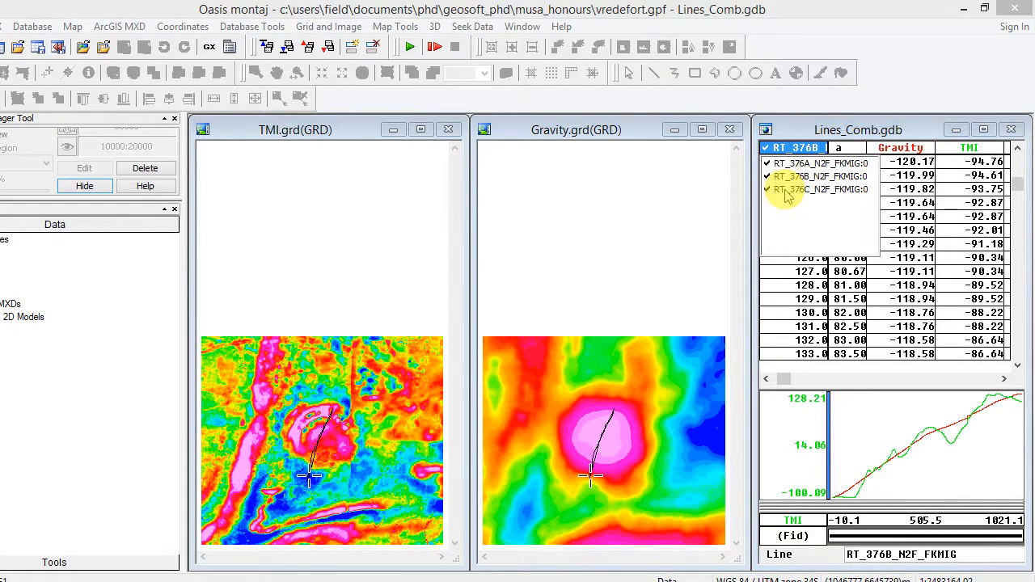
pyautogui.click(786, 192)
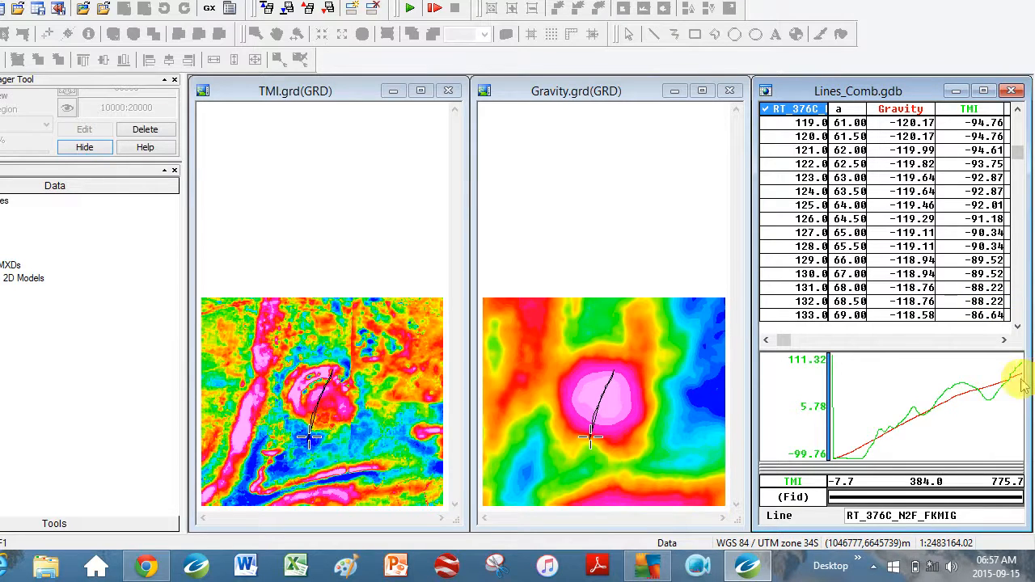
# Inspect points along line RT_376C's profiles from its end towards its start, with their positions on both grids
pyautogui.click(1019, 422)
pyautogui.click(971, 388)
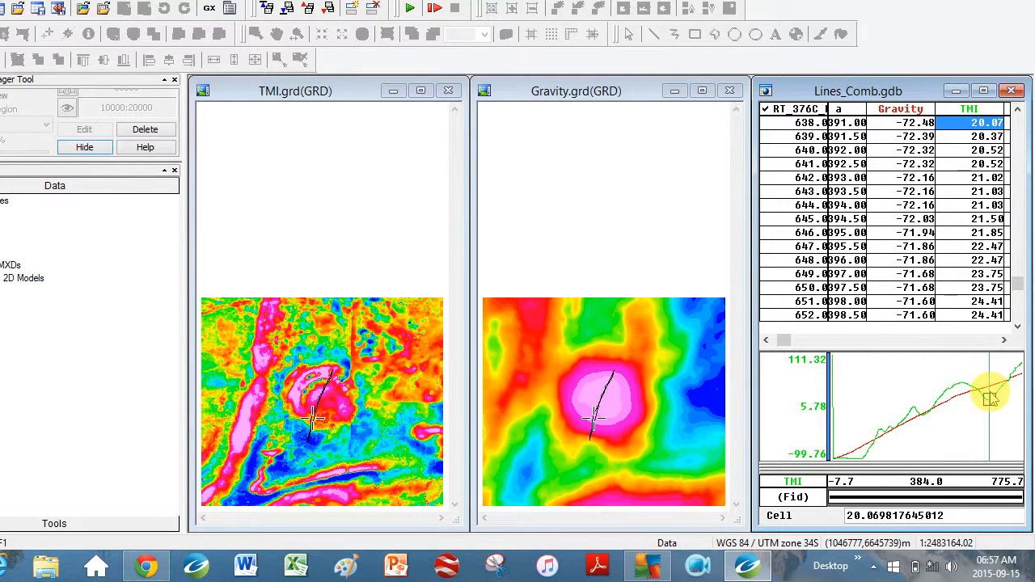
pyautogui.click(935, 414)
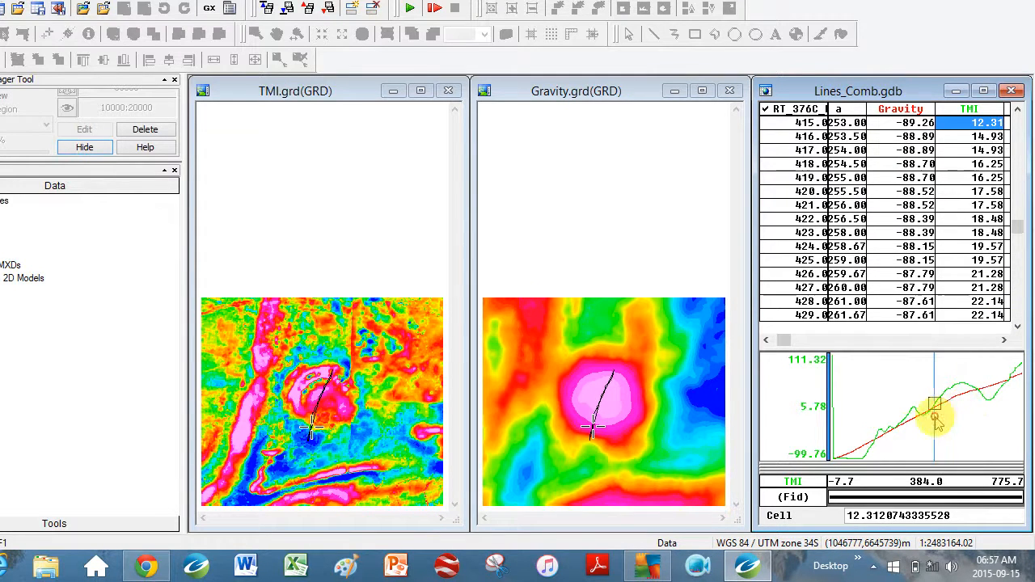
pyautogui.click(904, 440)
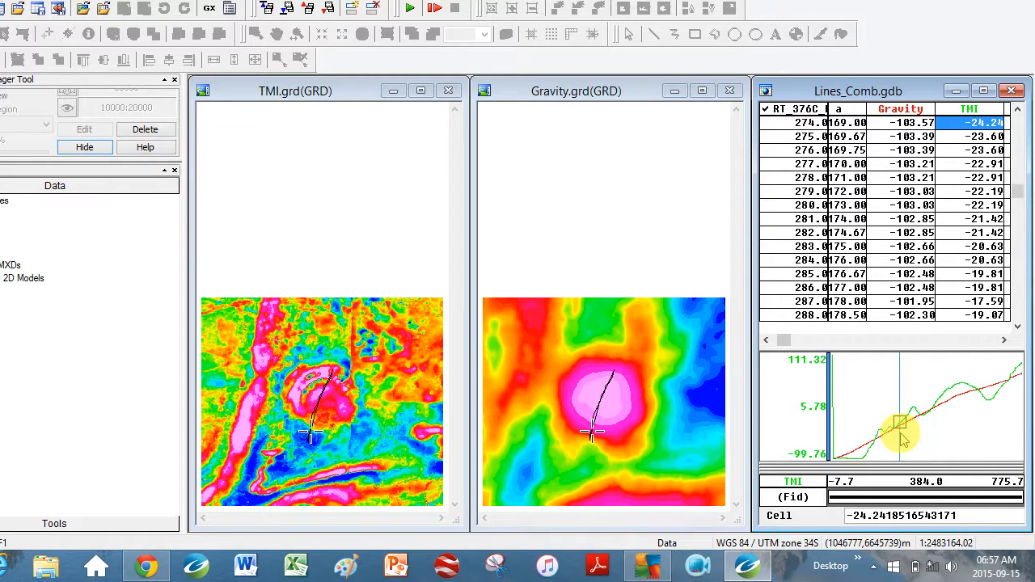
pyautogui.click(855, 454)
pyautogui.click(837, 455)
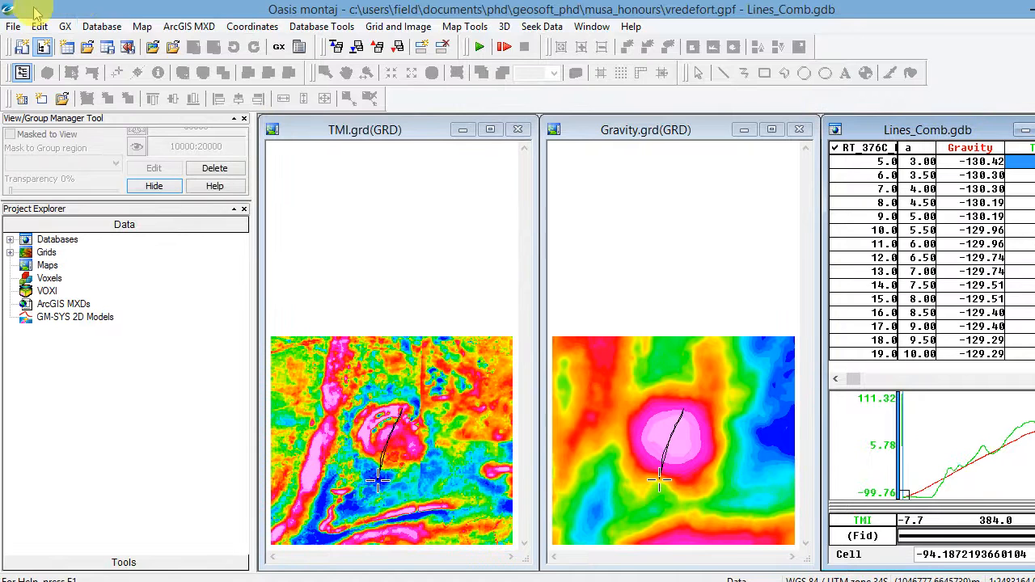
# Start a CSV export of the line database and name the data file vredefort_profile in the Musa_Honours folder
pyautogui.click(112, 31)
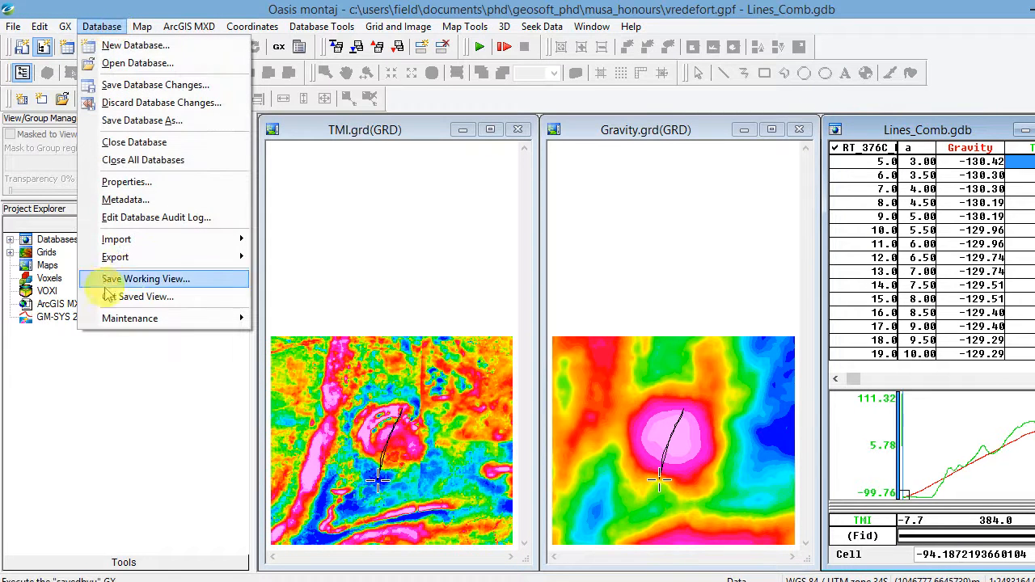
pyautogui.moveTo(146, 259)
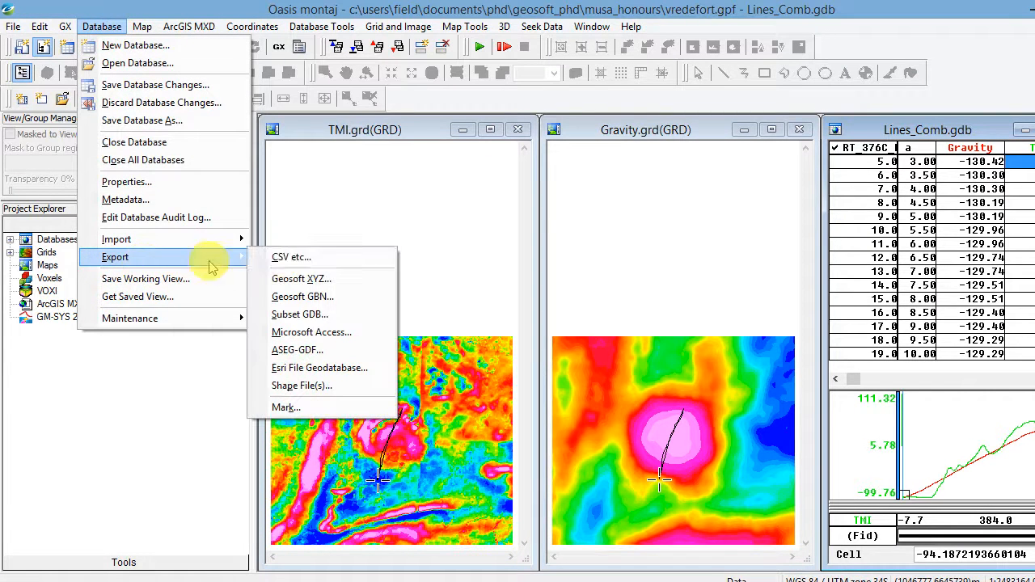
pyautogui.click(284, 254)
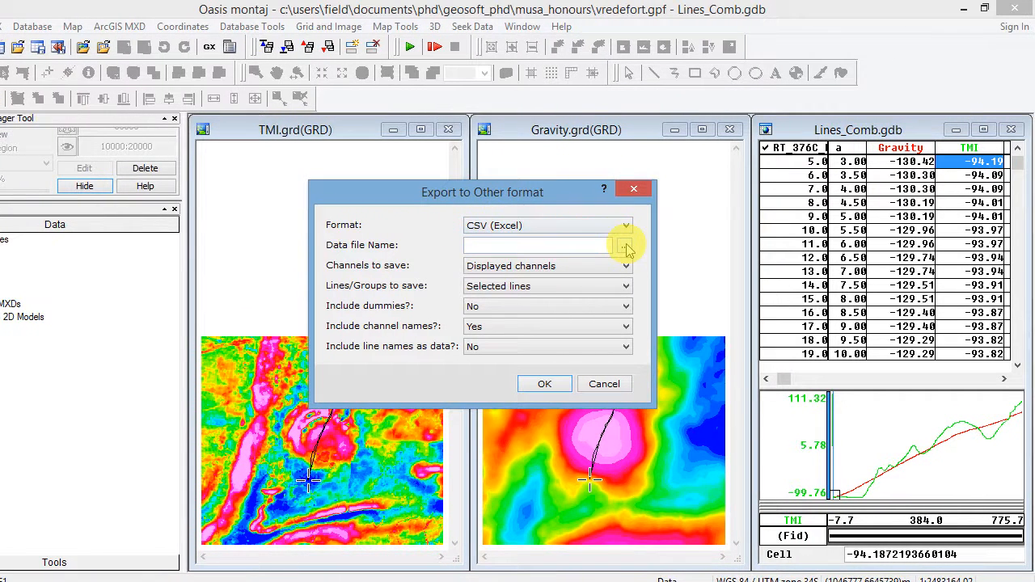
pyautogui.click(666, 247)
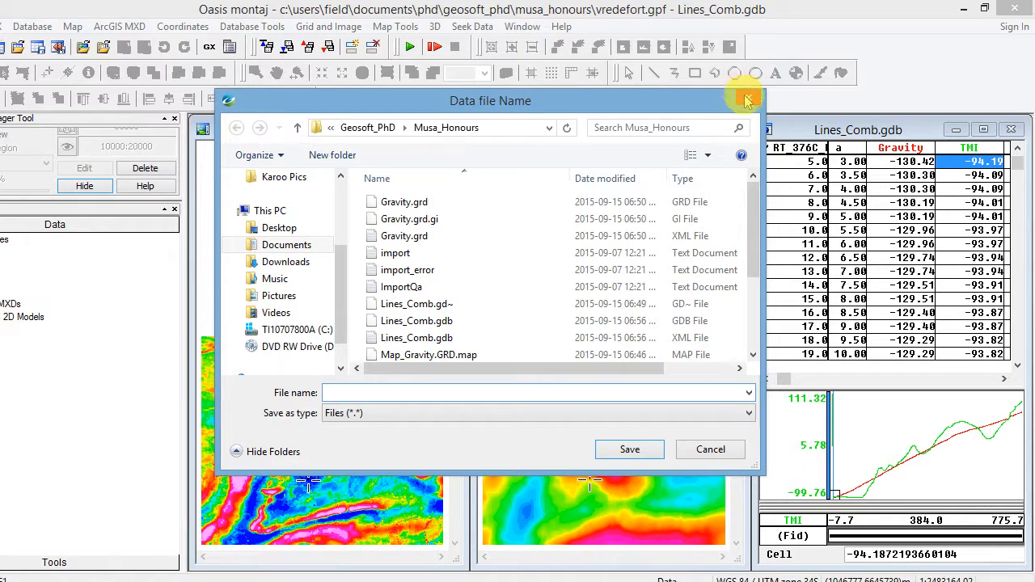
pyautogui.write('t=')
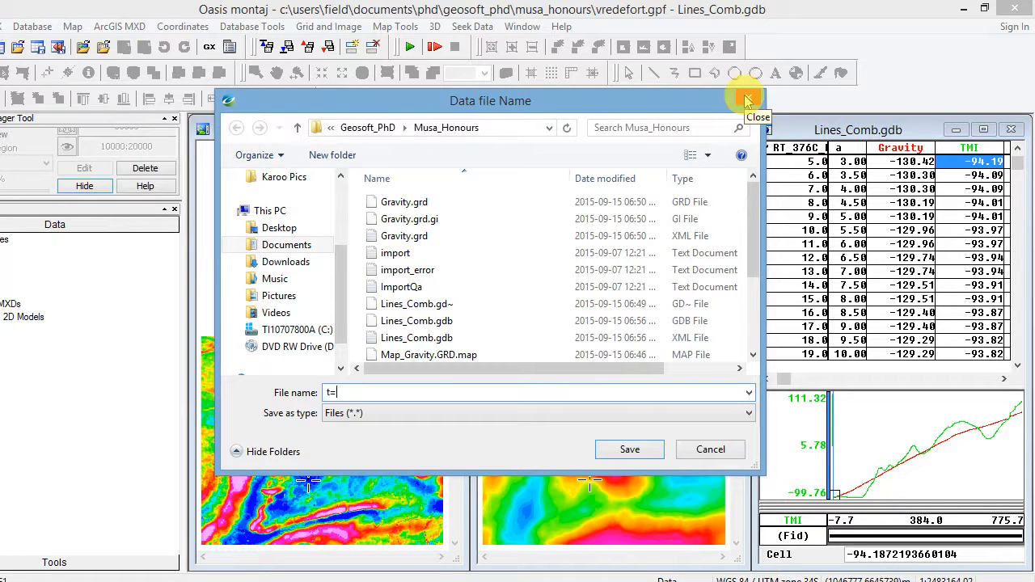
pyautogui.press('BackSpace')
pyautogui.press('BackSpace')
pyautogui.write('vredefort_')
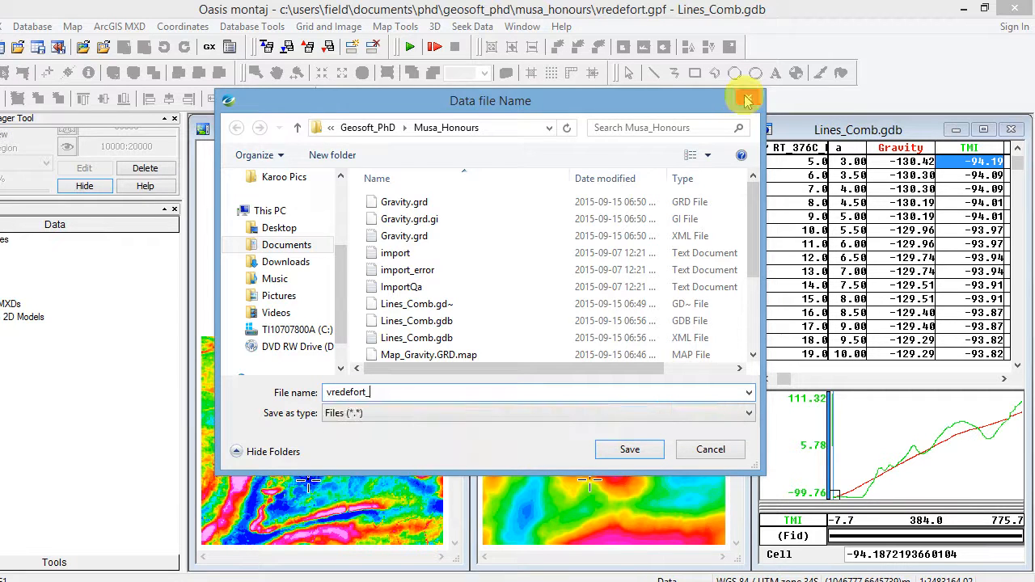
pyautogui.press('BackSpace')
pyautogui.write('_profile')
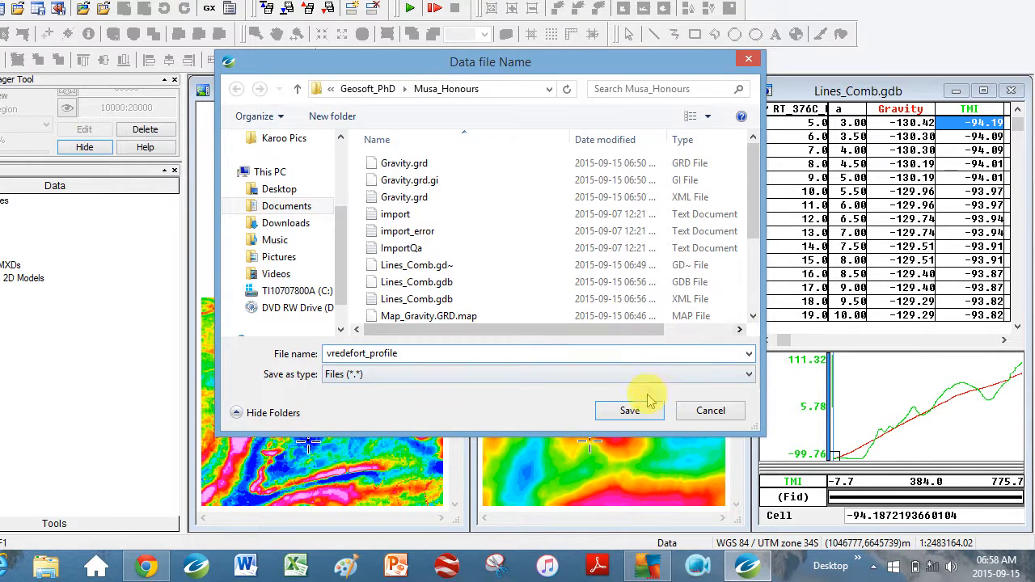
pyautogui.click(636, 443)
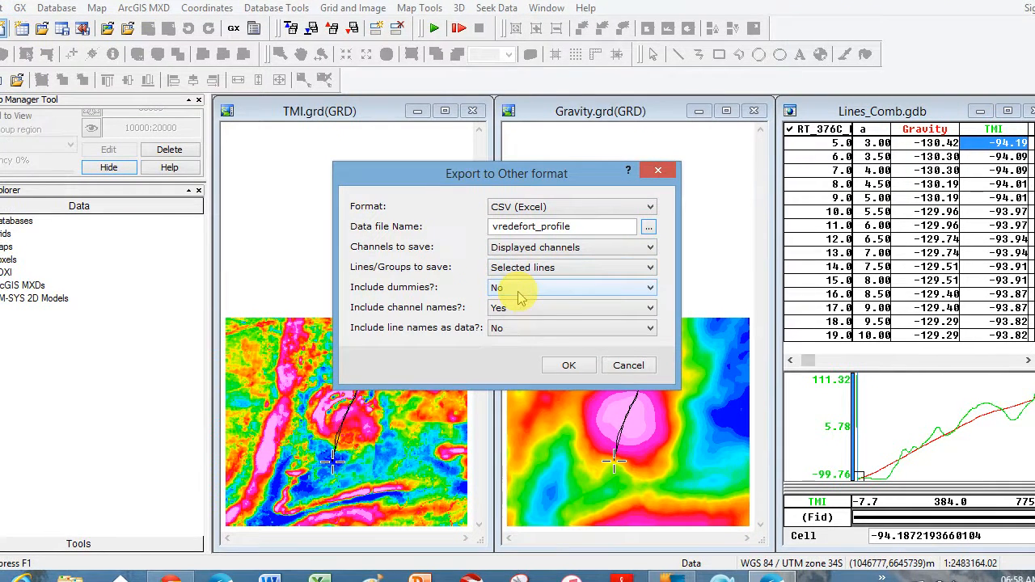
# Set the CSV export to include dummies and line names as data, and run it
pyautogui.click(521, 299)
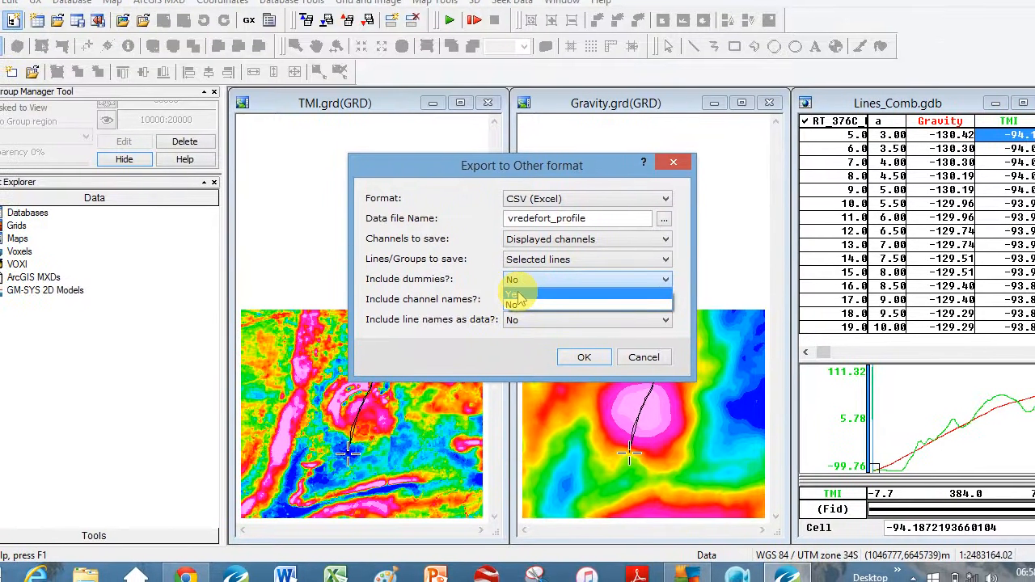
pyautogui.click(503, 302)
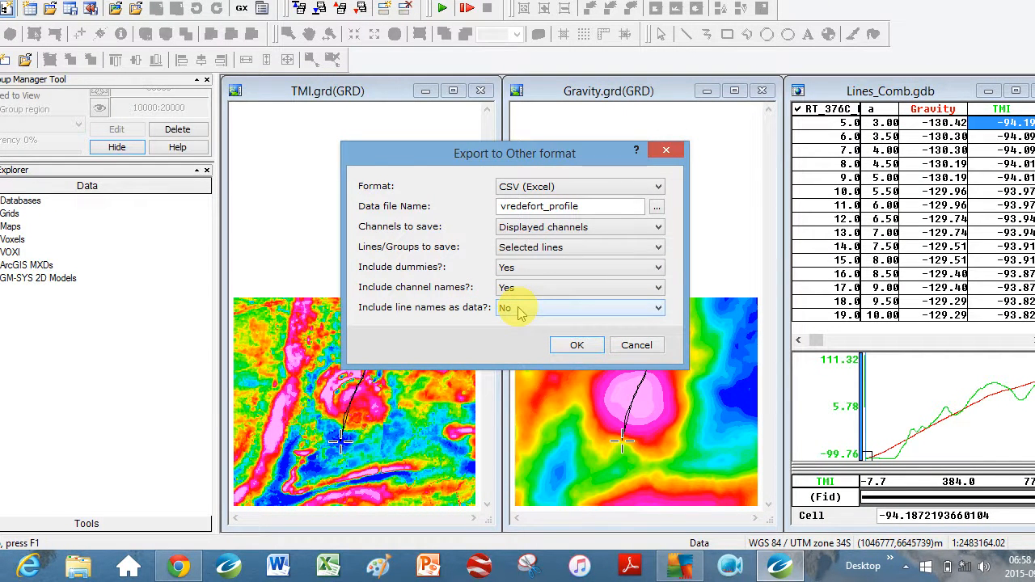
pyautogui.click(522, 311)
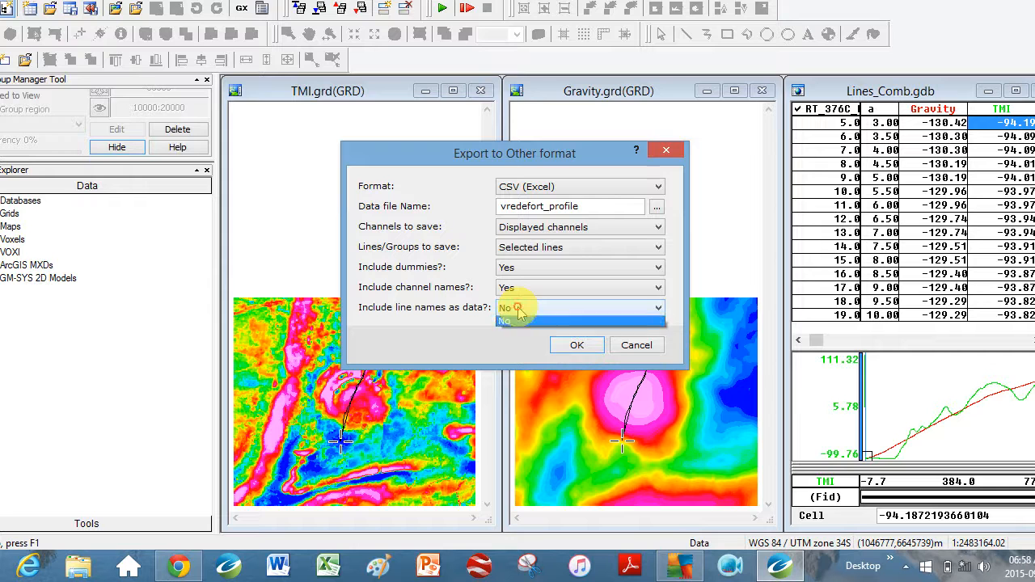
pyautogui.click(511, 323)
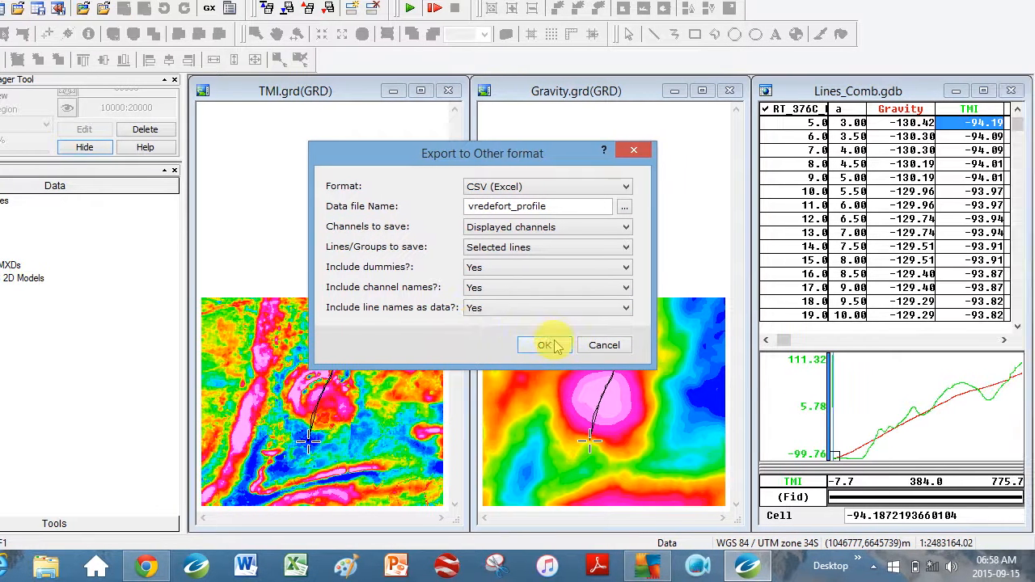
pyautogui.click(590, 346)
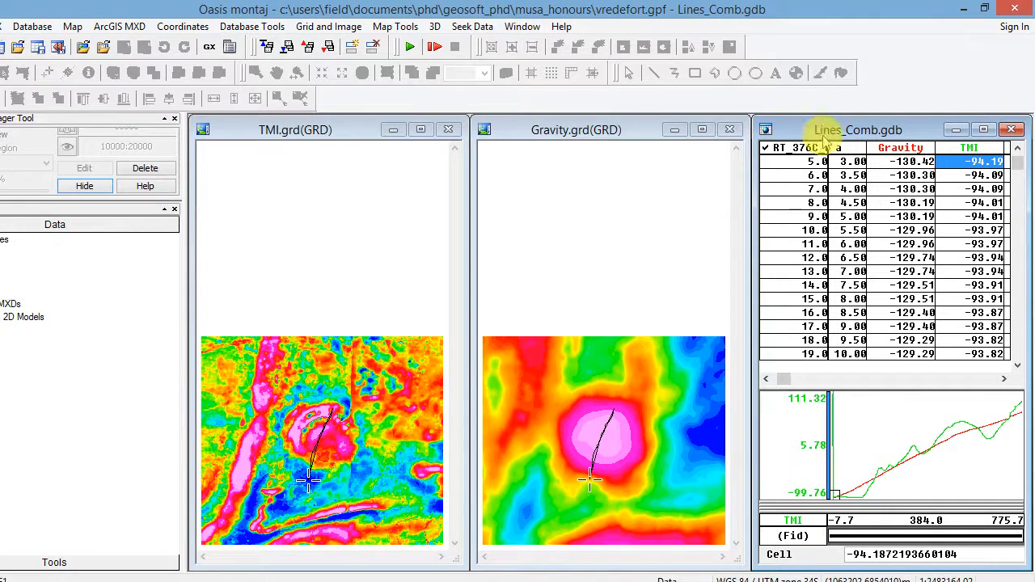
# Zoom the Gravity grid in on a box around the seismic line paths so their full length fits the view
pyautogui.click(550, 135)
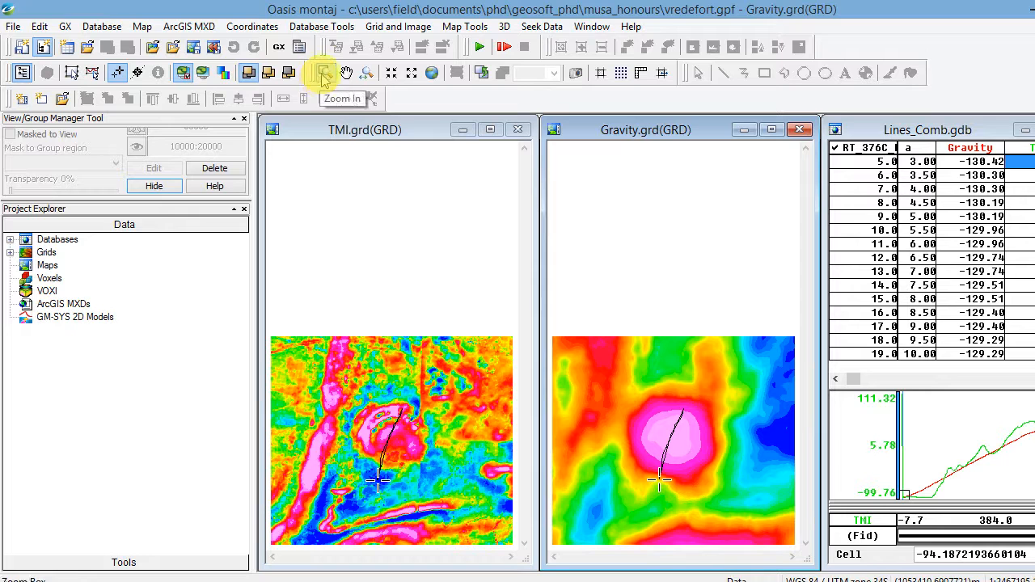
pyautogui.click(329, 73)
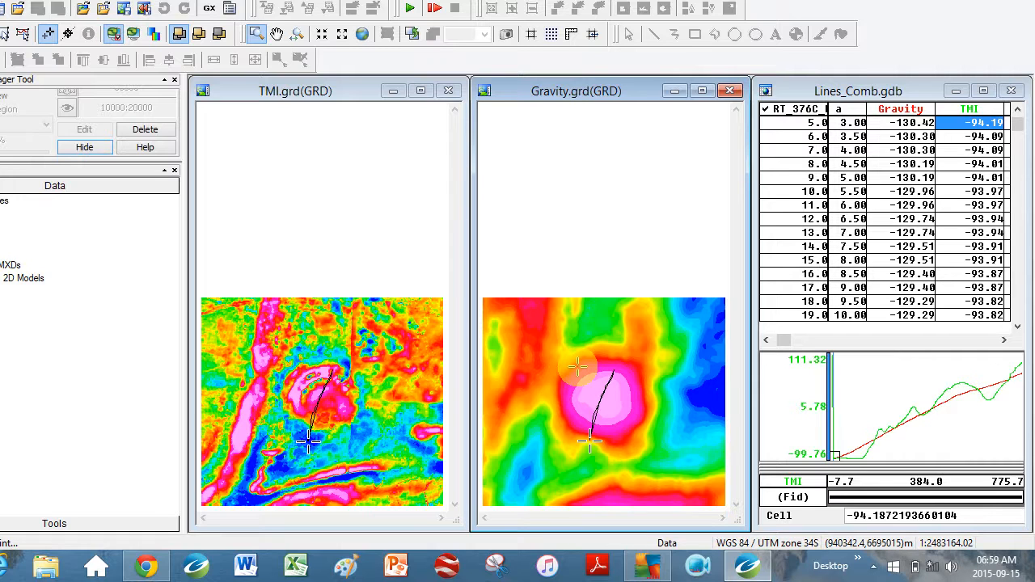
pyautogui.click(578, 367)
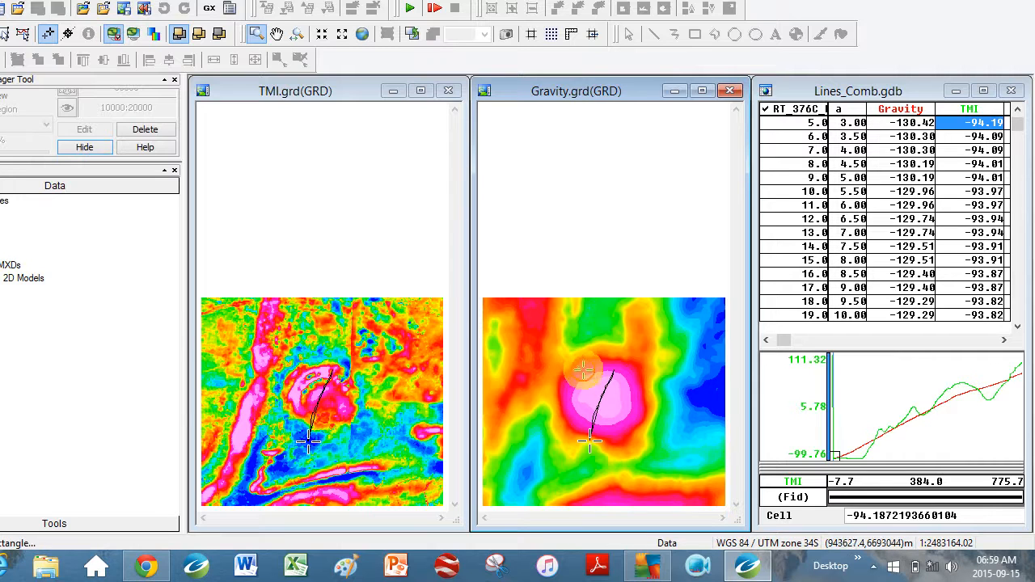
pyautogui.click(625, 439)
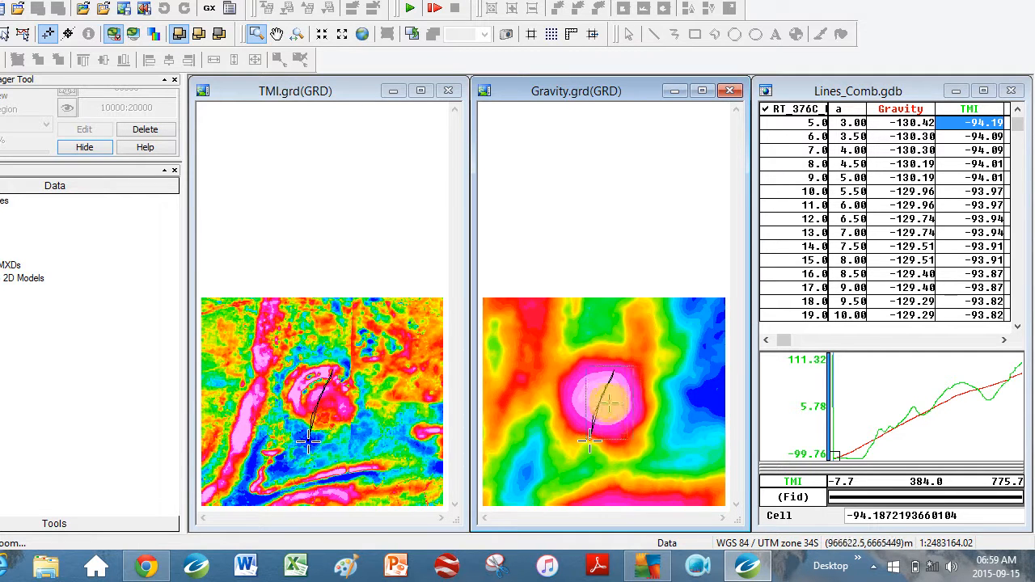
pyautogui.click(604, 405)
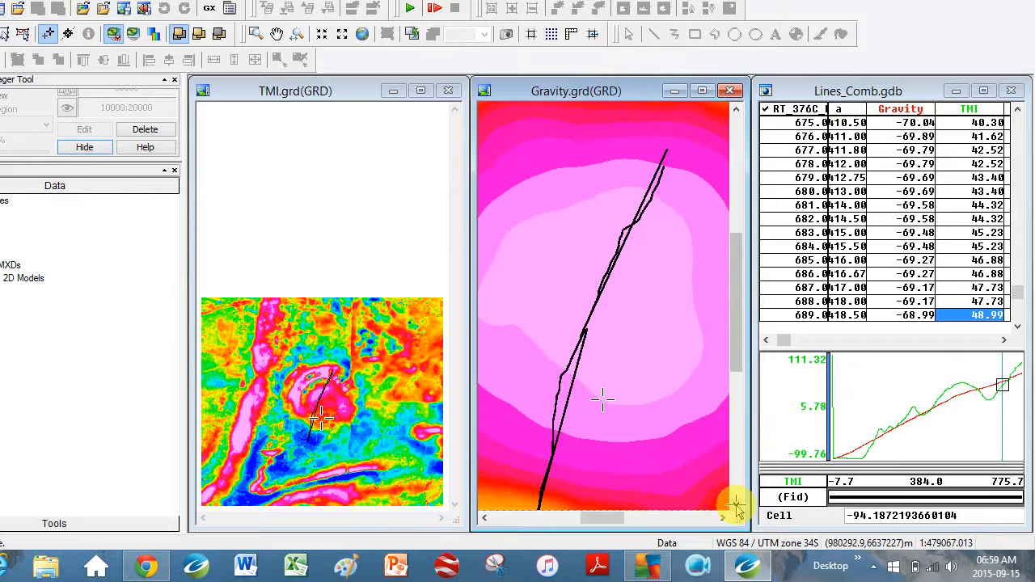
pyautogui.moveTo(737, 343); pyautogui.dragTo(737, 354)
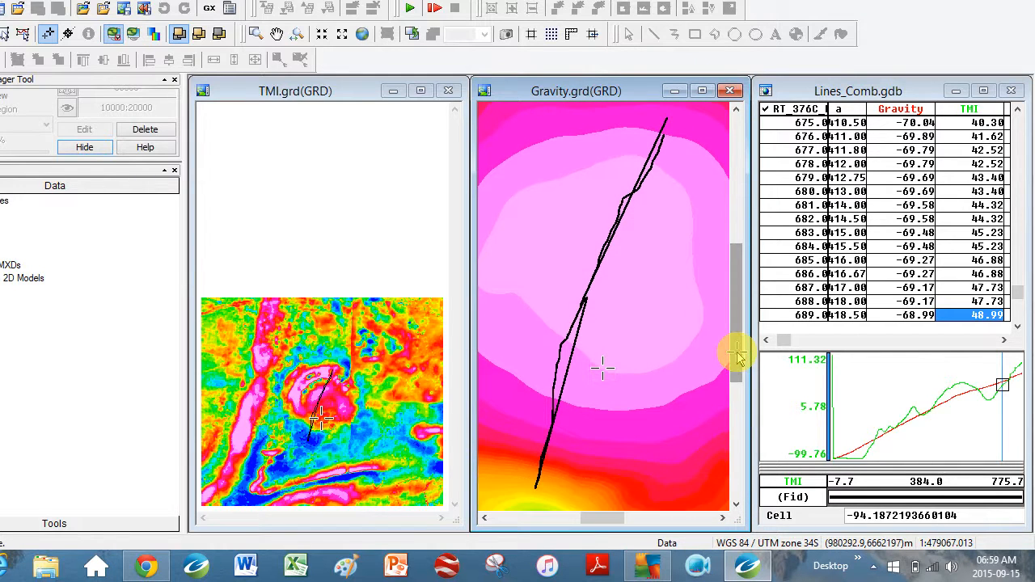
# Inspect points along line RT_376C's profiles from its start to its end, with their positions on the enlarged Gravity grid
pyautogui.click(845, 457)
pyautogui.click(880, 435)
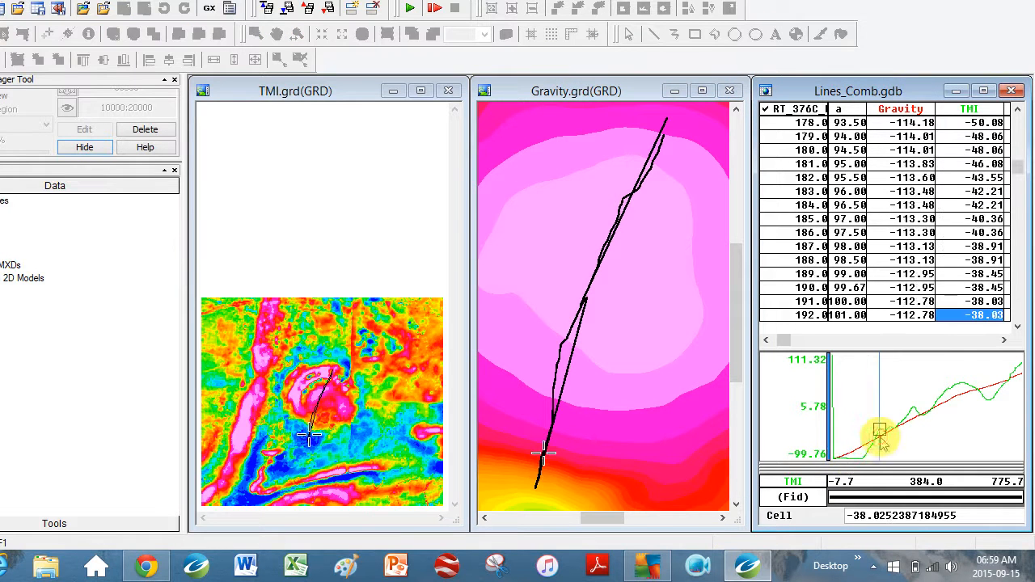
pyautogui.click(947, 416)
pyautogui.click(997, 397)
pyautogui.click(1006, 391)
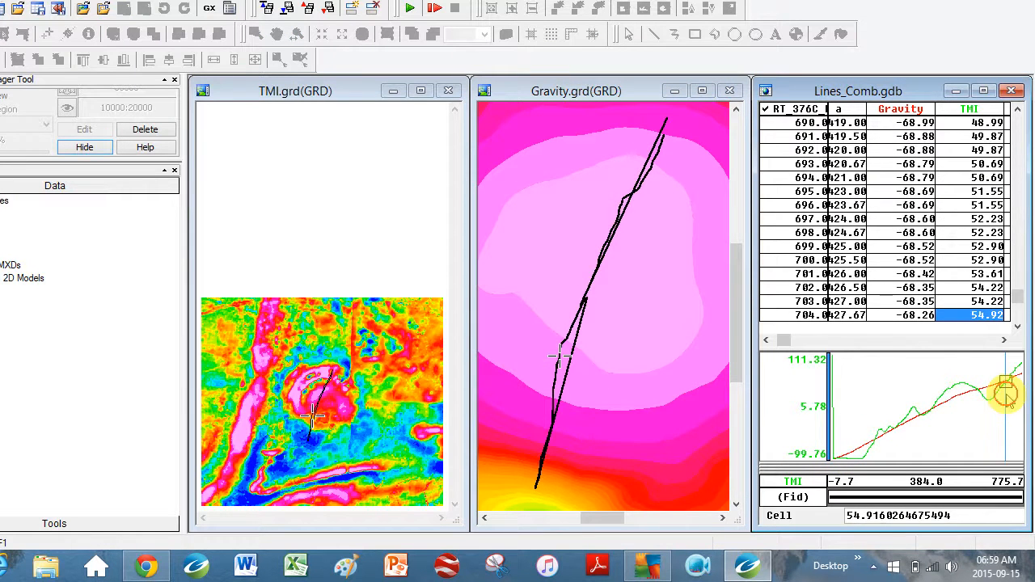
pyautogui.click(1019, 390)
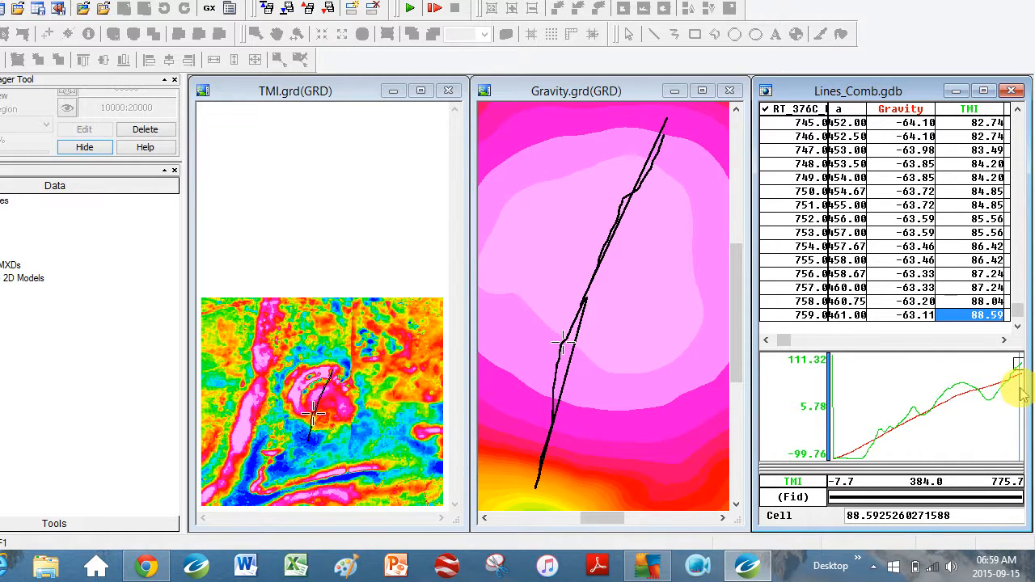
pyautogui.click(1023, 394)
pyautogui.click(1024, 396)
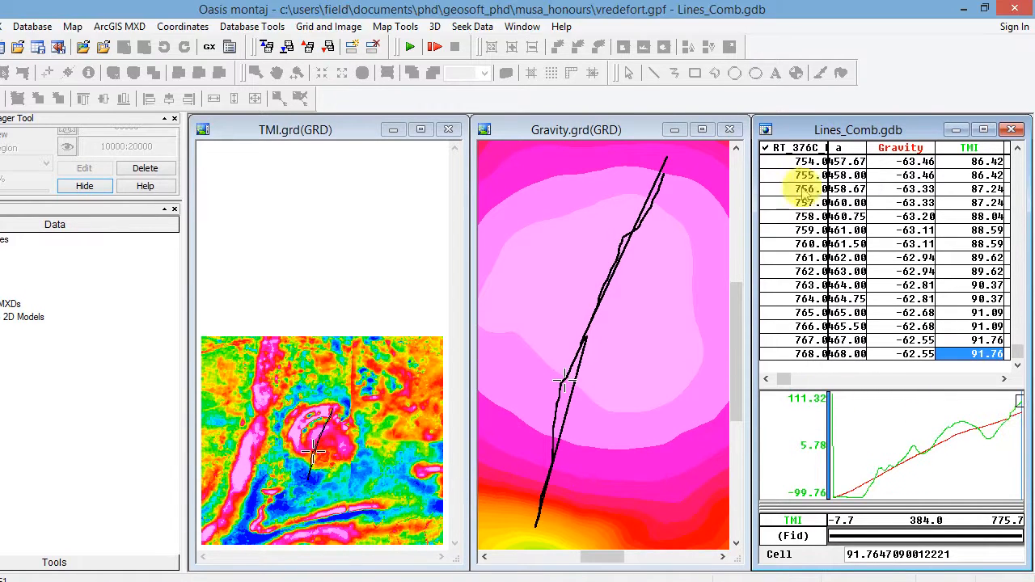
# Change the displayed database line back to RT_376B_N2F_FKMIG
pyautogui.rightClick(795, 112)
pyautogui.click(817, 158)
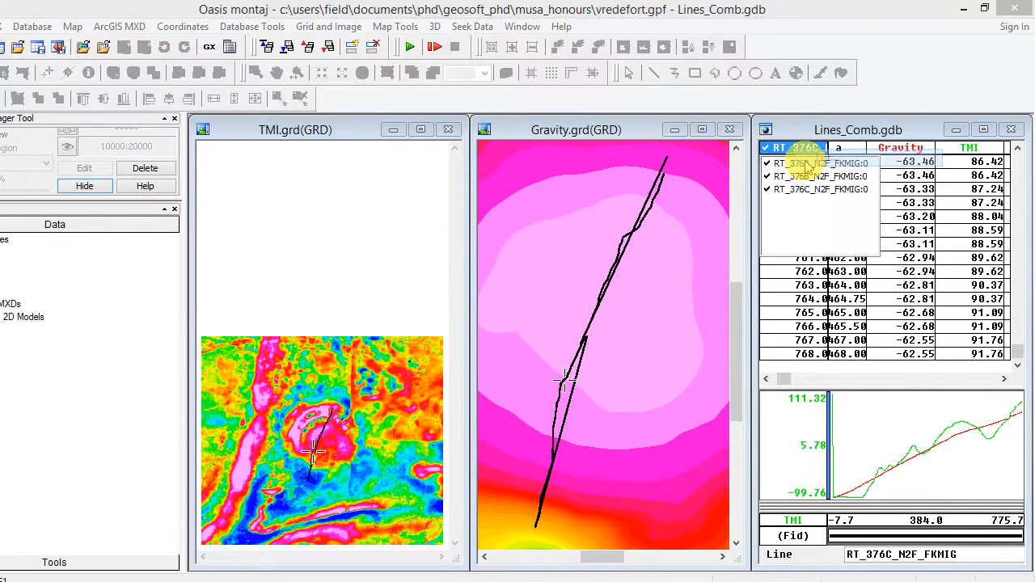
pyautogui.click(809, 176)
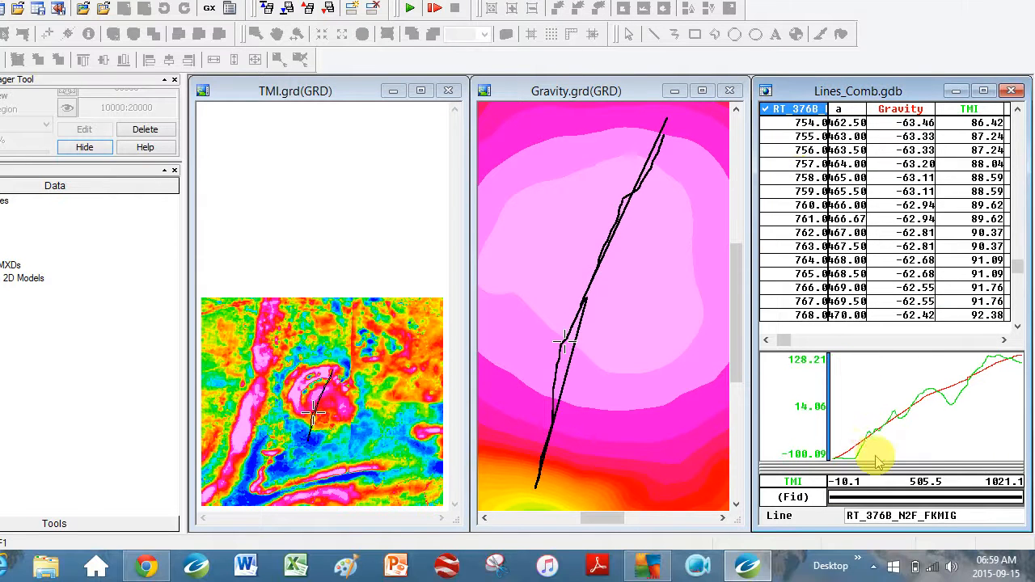
# Step through the TMI records of line RT_376B from its start, and check points further along against the enlarged Gravity grid
pyautogui.click(838, 453)
pyautogui.press('Down')
pyautogui.press('Down')
pyautogui.press('Down')
pyautogui.press('Down')
pyautogui.press('Down')
pyautogui.press('Down')
pyautogui.press('Down')
pyautogui.press('Down')
pyautogui.press('Down')
pyautogui.press('Down')
pyautogui.press('Down')
pyautogui.press('Down')
pyautogui.press('Down')
pyautogui.press('Down')
pyautogui.press('Down')
pyautogui.press('Down')
pyautogui.press('Down')
pyautogui.press('Down')
pyautogui.press('Down')
pyautogui.press('Down')
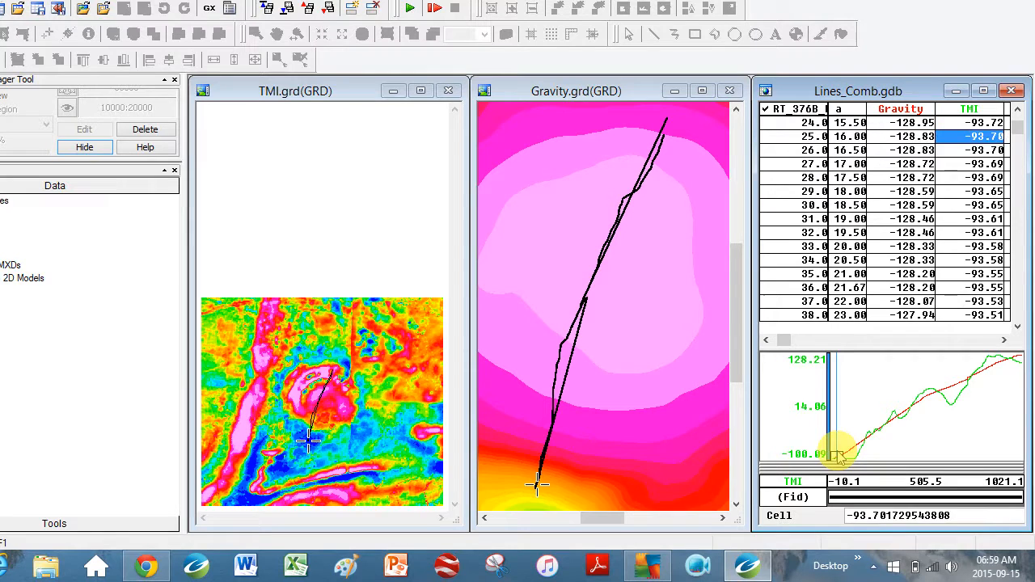
pyautogui.press('Down')
pyautogui.press('Down')
pyautogui.press('Down')
pyautogui.press('Down')
pyautogui.press('Down')
pyautogui.press('Down')
pyautogui.press('Down')
pyautogui.press('Down')
pyautogui.press('Down')
pyautogui.press('Down')
pyautogui.press('Down')
pyautogui.press('Down')
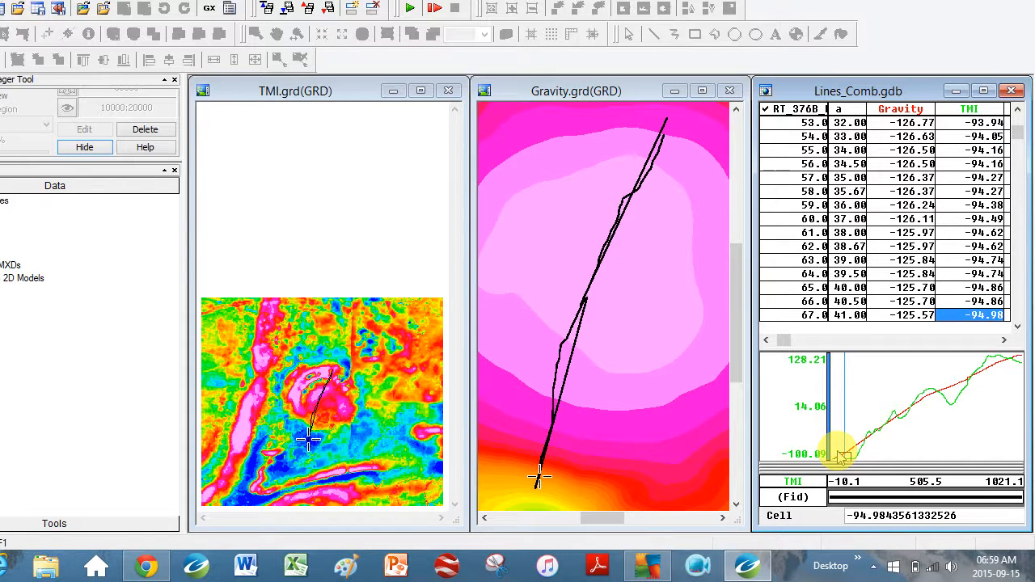
pyautogui.click(903, 415)
pyautogui.click(931, 412)
pyautogui.click(966, 389)
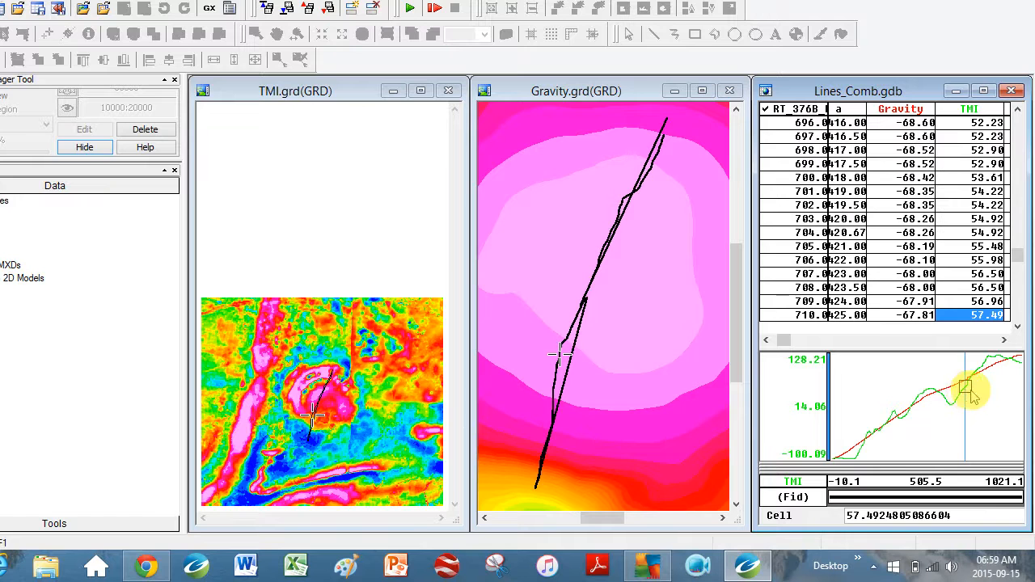
# Inspect the remaining profile points of line RT_376B up to its end, with their positions on the enlarged Gravity grid
pyautogui.click(982, 384)
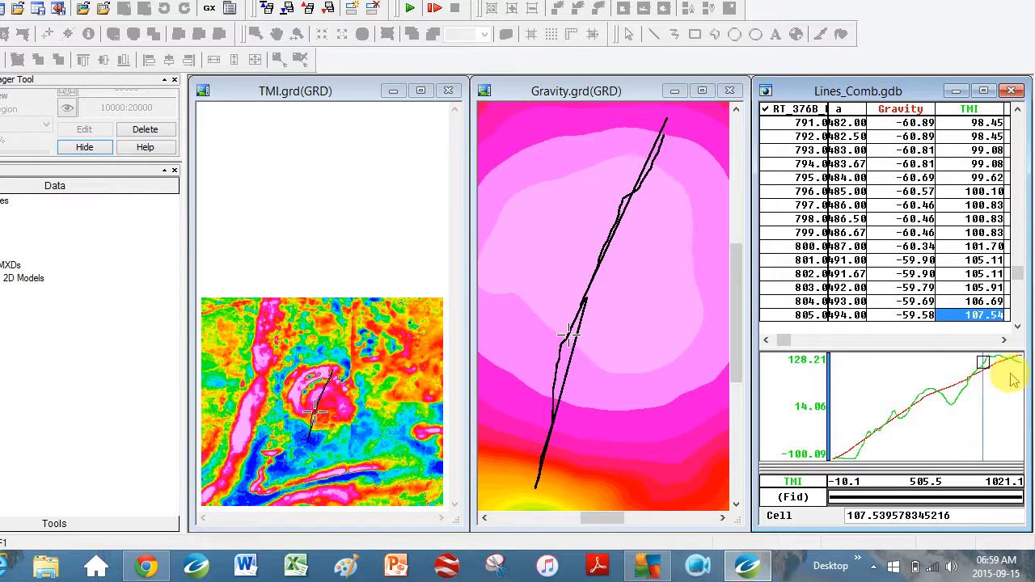
pyautogui.click(1015, 380)
pyautogui.click(1018, 375)
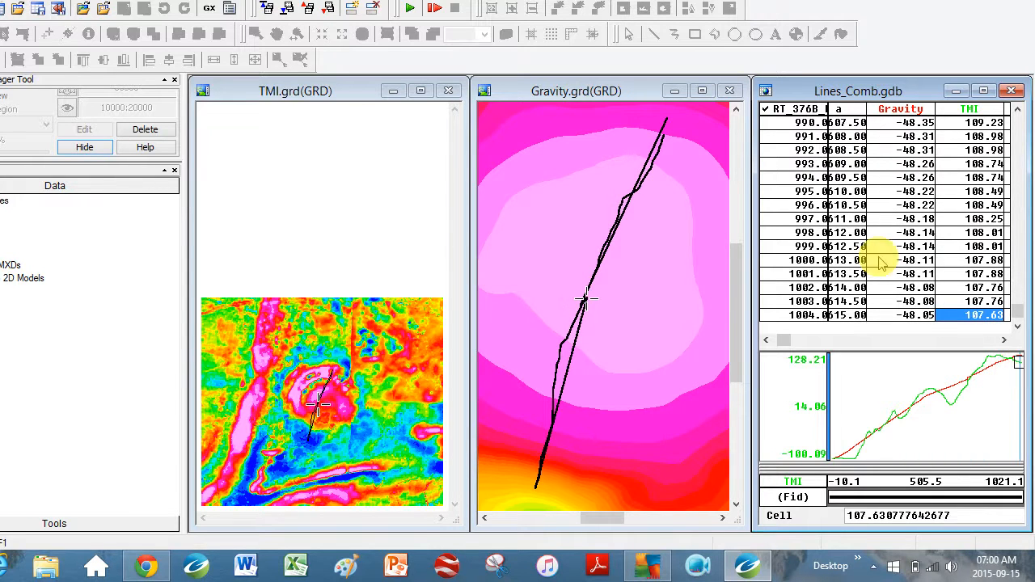
# Change the displayed database line to RT_376A_N2F_FKMIG
pyautogui.rightClick(806, 148)
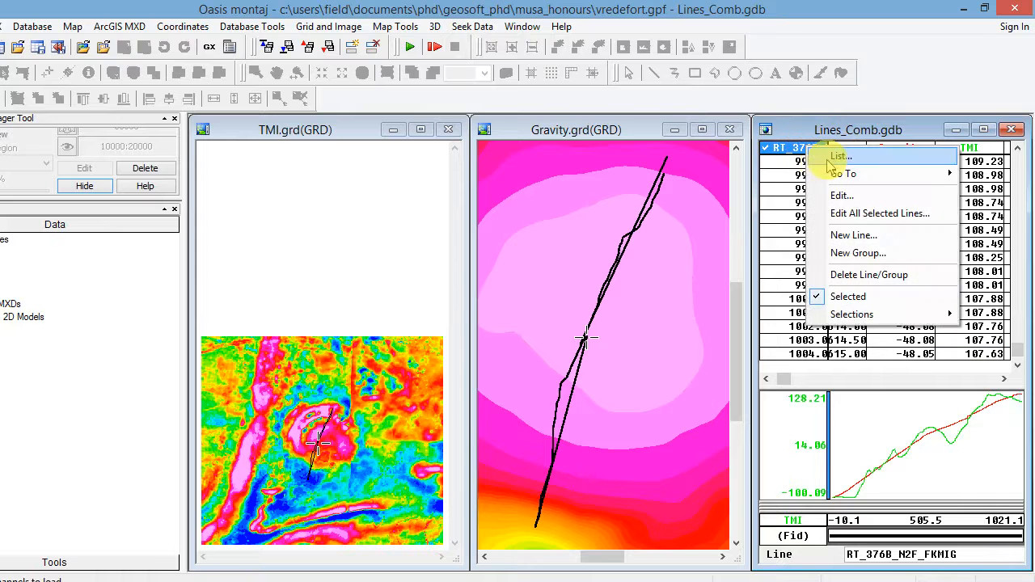
pyautogui.click(828, 161)
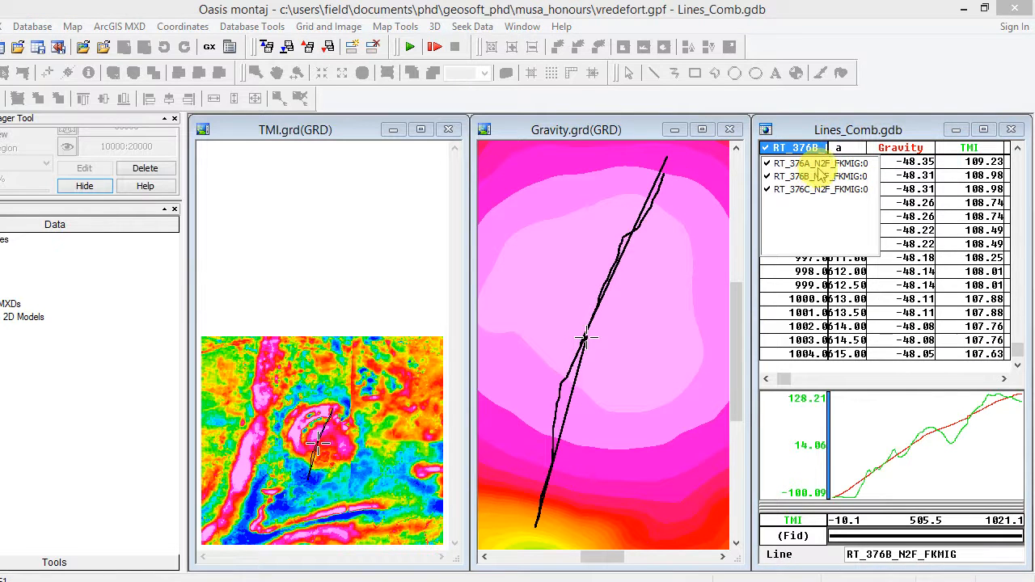
pyautogui.click(822, 164)
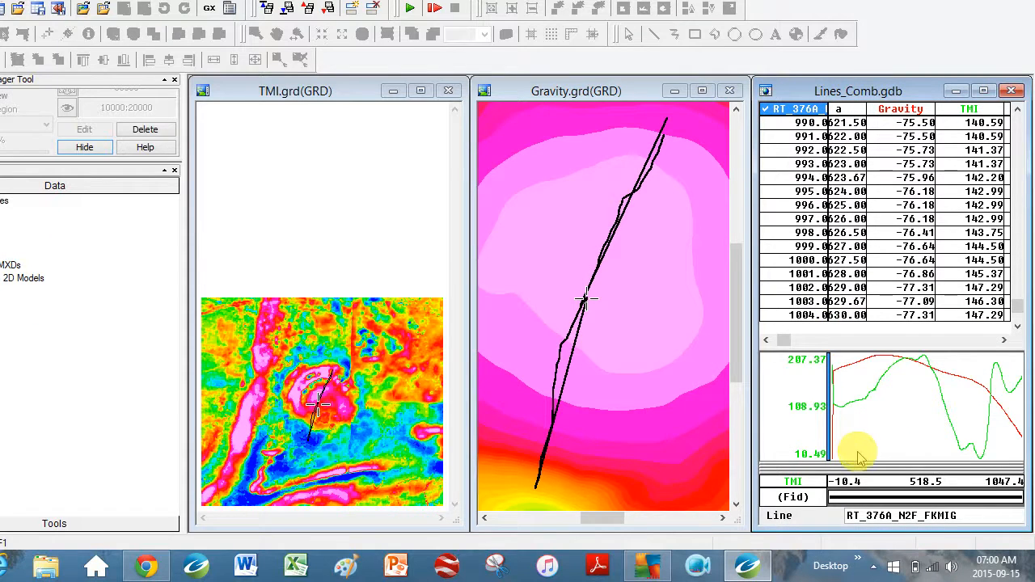
# Inspect points along line RT_376A's profiles from near its start to its end, comparing their positions on the Gravity grid
pyautogui.click(855, 450)
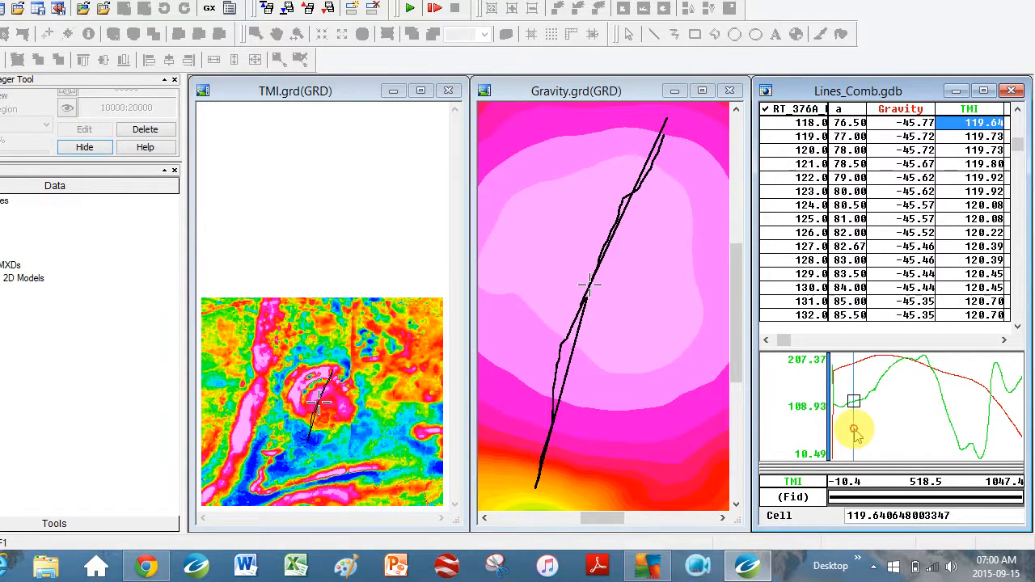
pyautogui.click(903, 409)
pyautogui.click(959, 395)
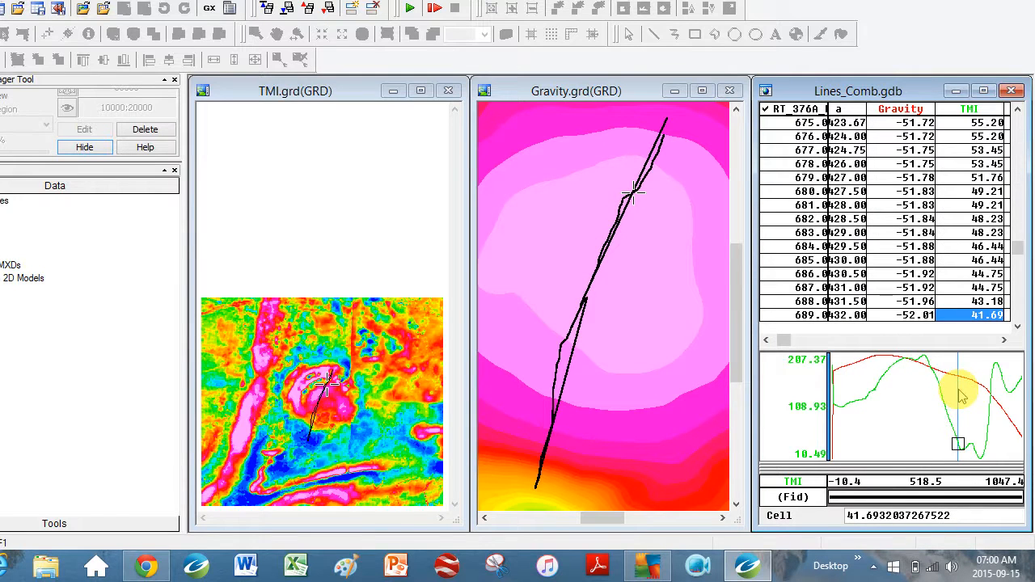
pyautogui.click(1010, 393)
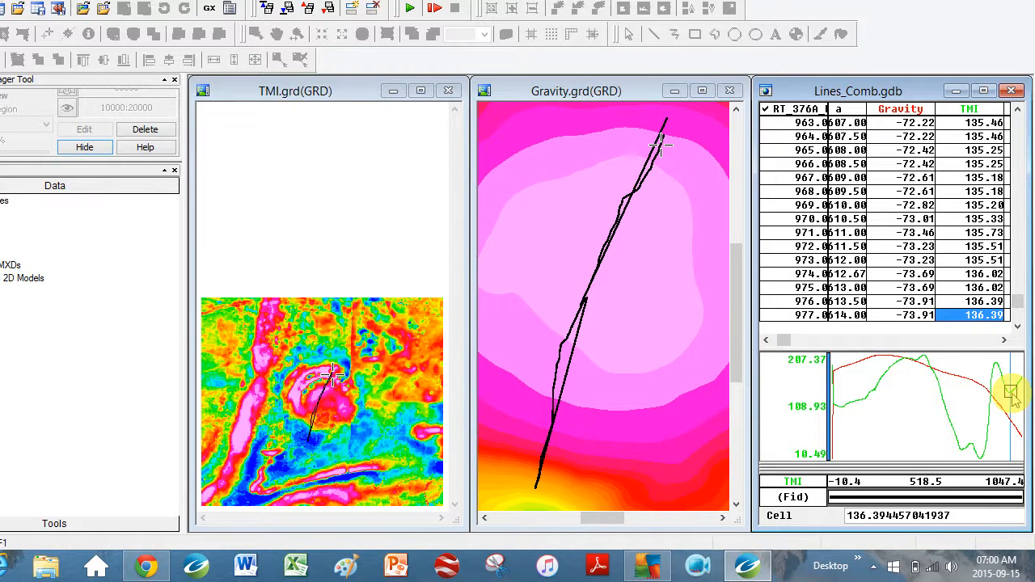
pyautogui.click(1016, 379)
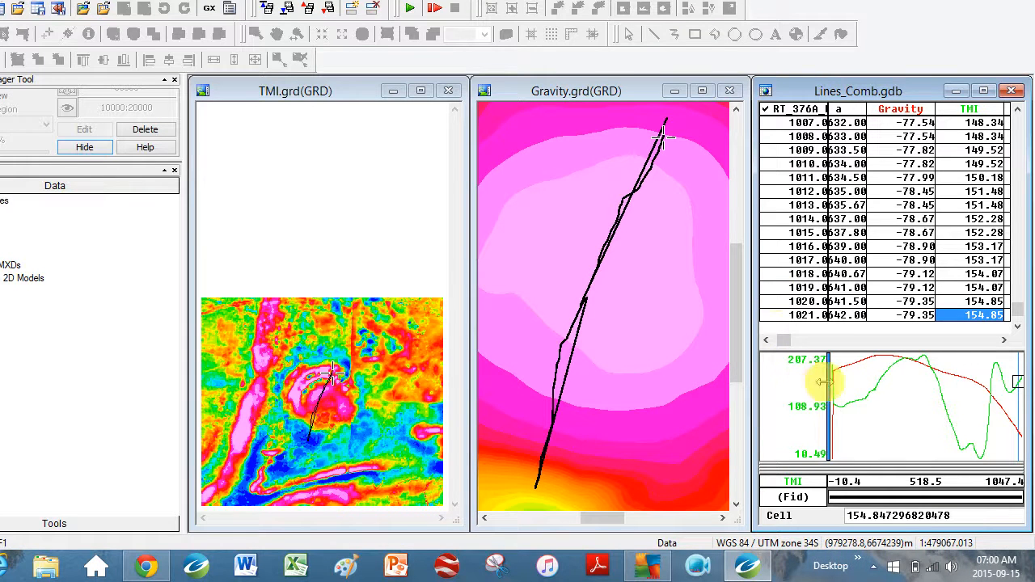
# Delete the stray first record (fid 0.0) of line RT_376A from the Lines_Comb database
pyautogui.click(838, 398)
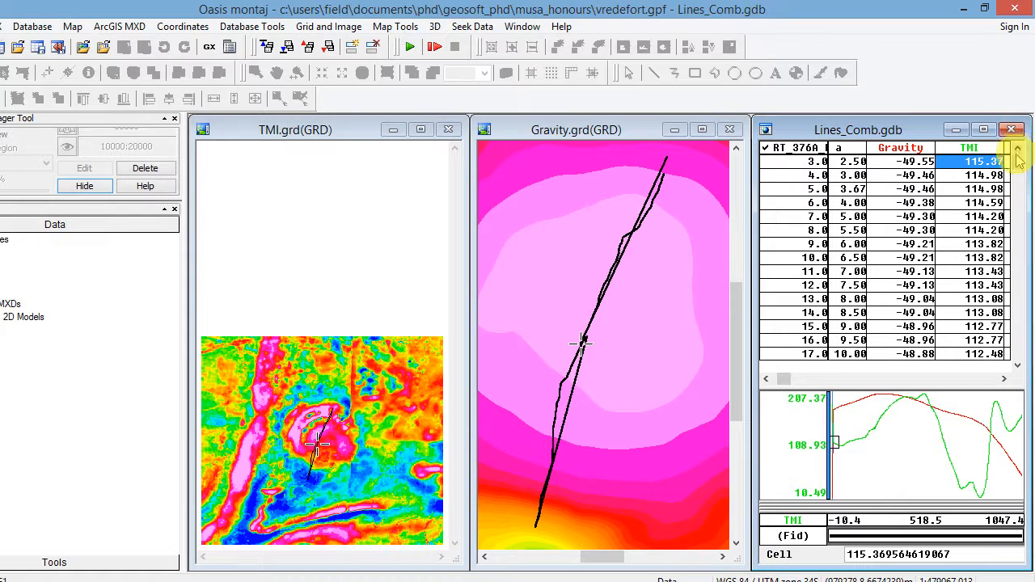
pyautogui.click(1018, 150)
pyautogui.click(1019, 151)
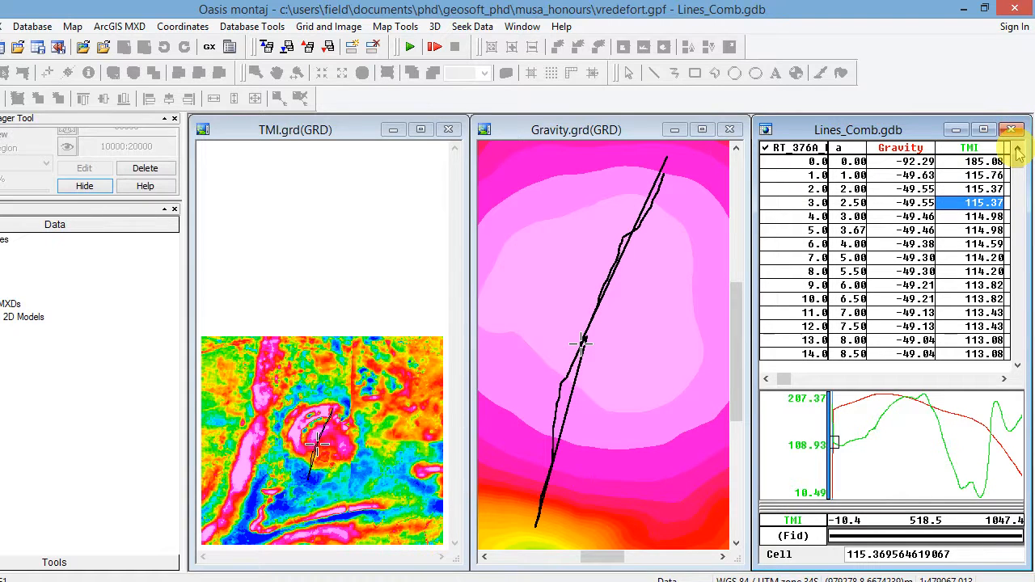
pyautogui.moveTo(1019, 152)
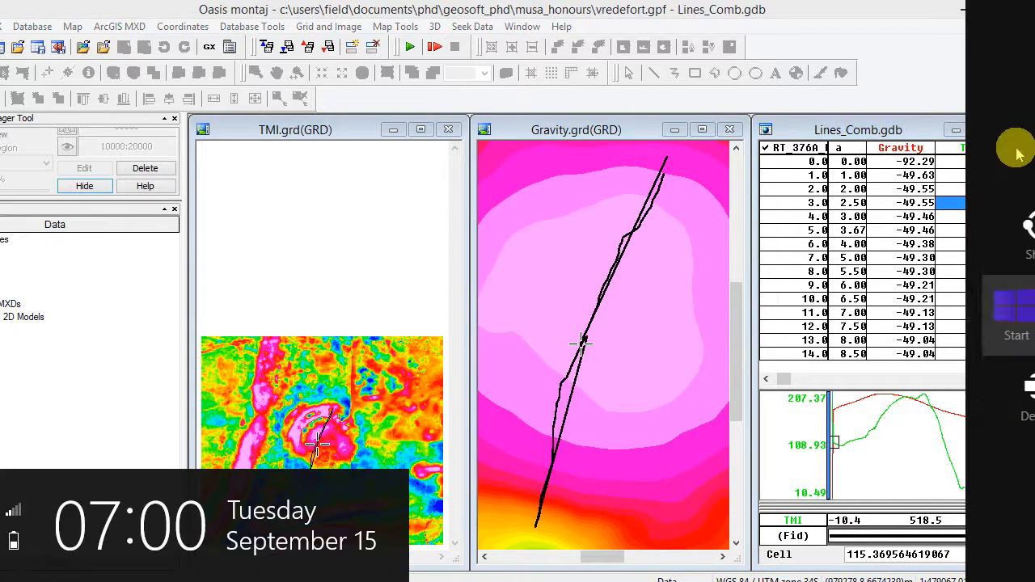
pyautogui.click(817, 162)
pyautogui.rightClick(818, 162)
pyautogui.click(846, 212)
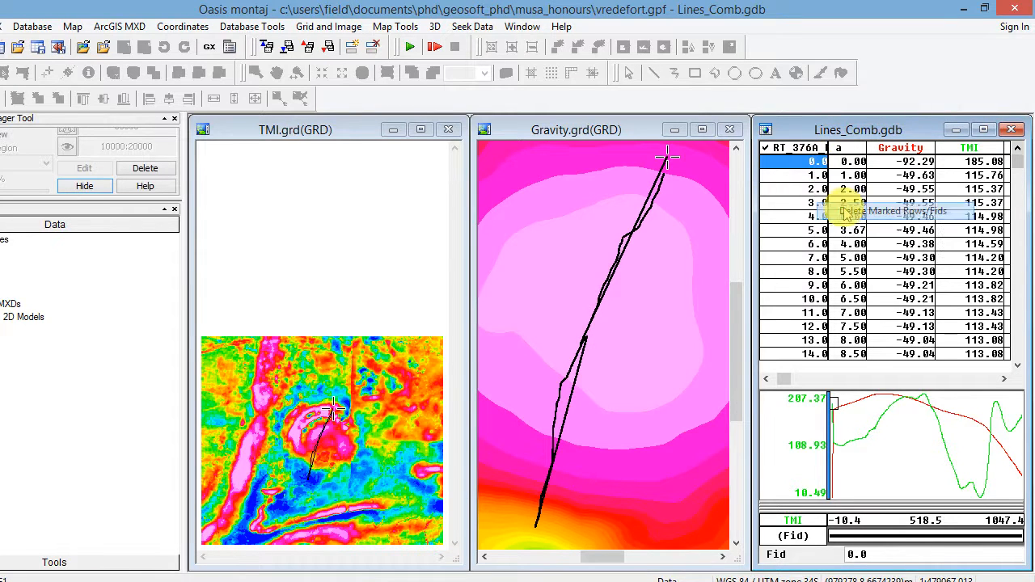
pyautogui.click(486, 342)
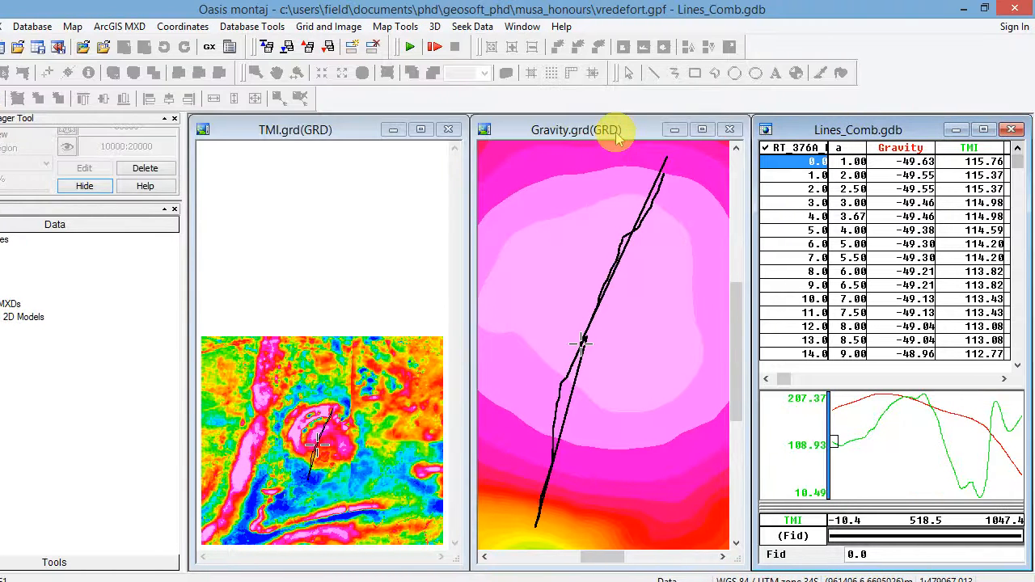
# Replot the line paths on the Gravity grid with black lines 0.5 thick, no labels and 0.02 mm thinning resolution
pyautogui.click(647, 96)
pyautogui.click(395, 26)
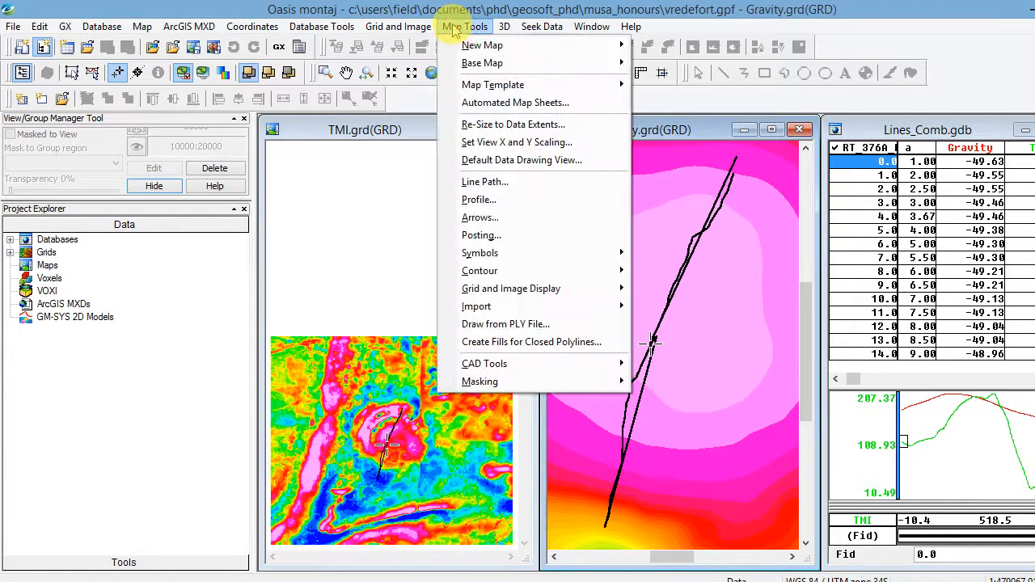
pyautogui.click(481, 181)
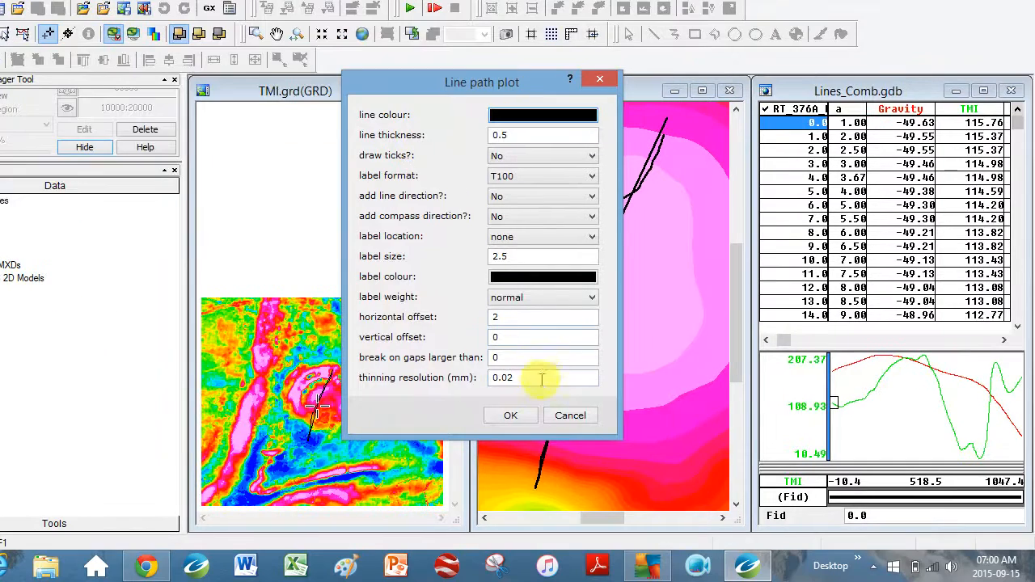
pyautogui.click(511, 416)
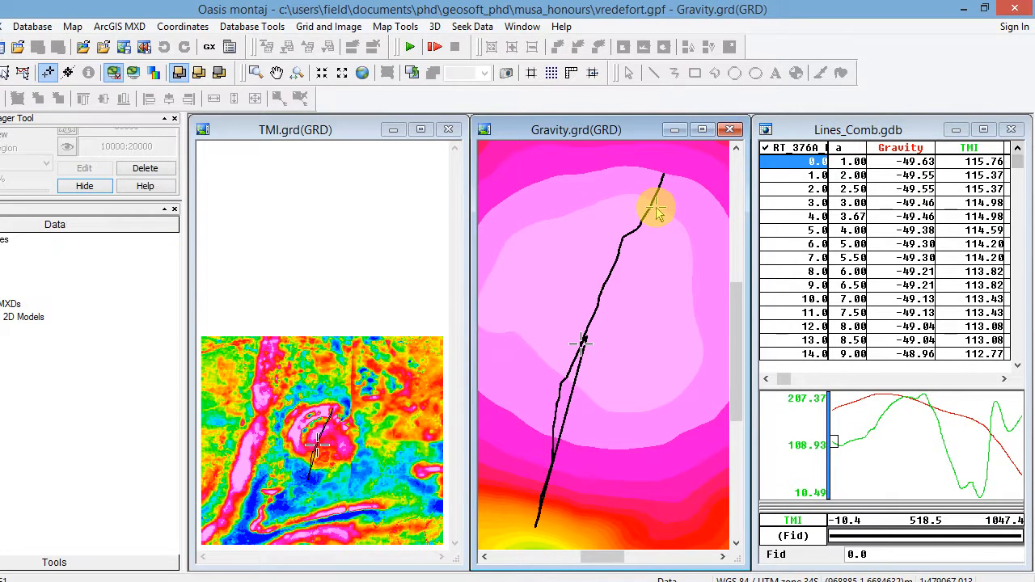
# Redisplay line RT_376A_N2F_FKMIG and check its first record, including the Gravity value
pyautogui.click(815, 152)
pyautogui.rightClick(814, 152)
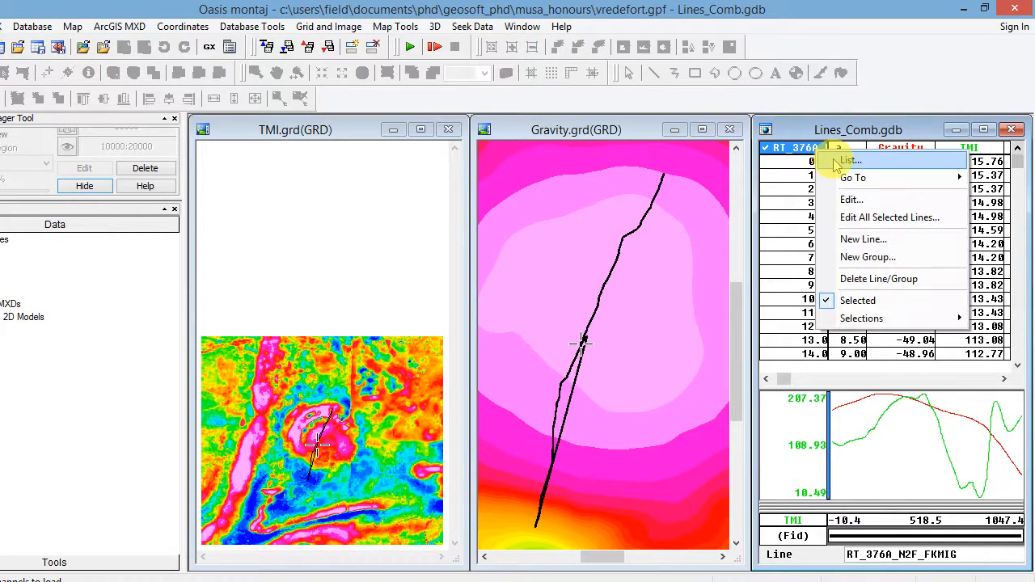
pyautogui.click(809, 155)
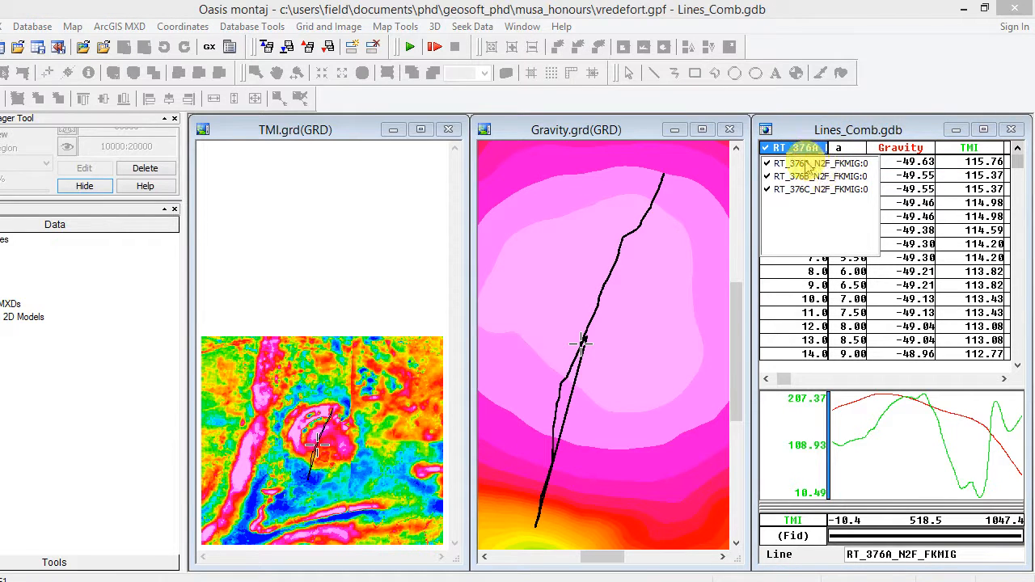
pyautogui.click(811, 164)
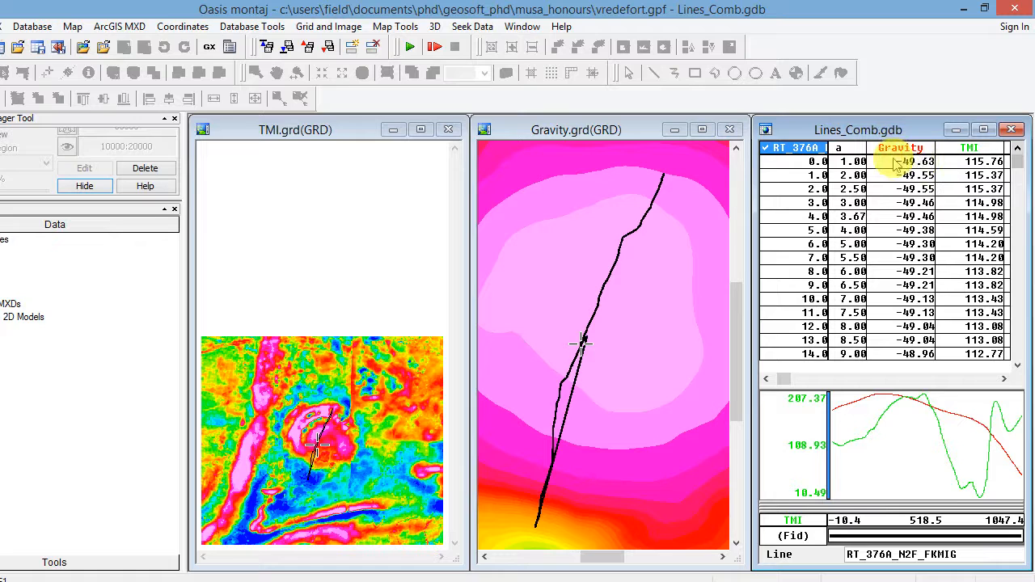
pyautogui.click(810, 162)
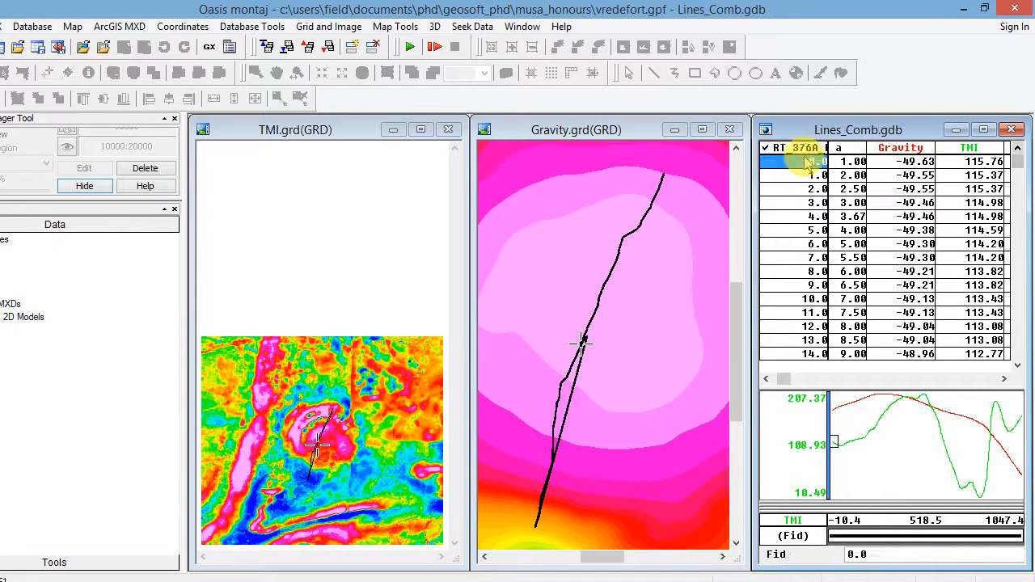
pyautogui.click(925, 163)
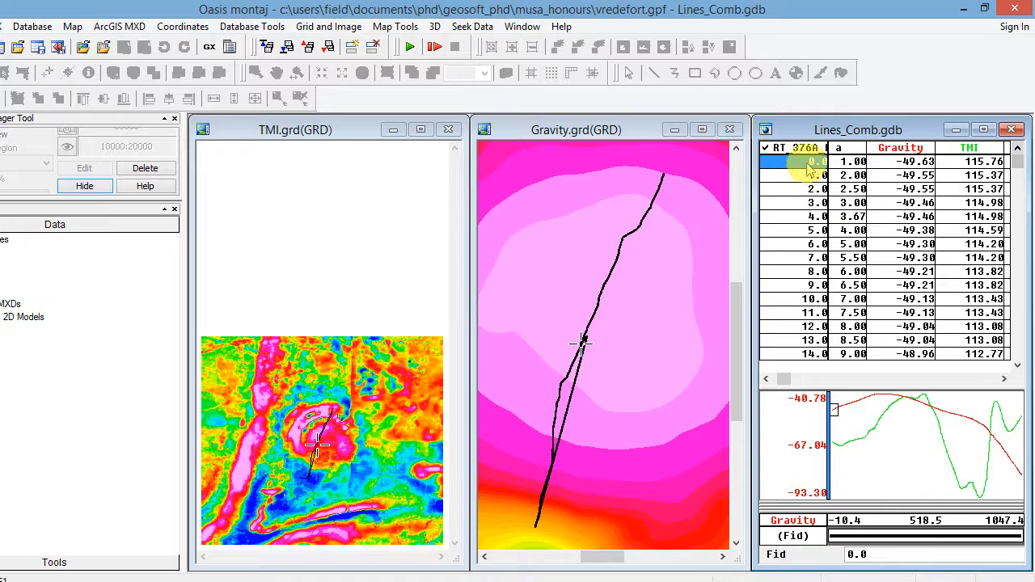
pyautogui.rightClick(809, 165)
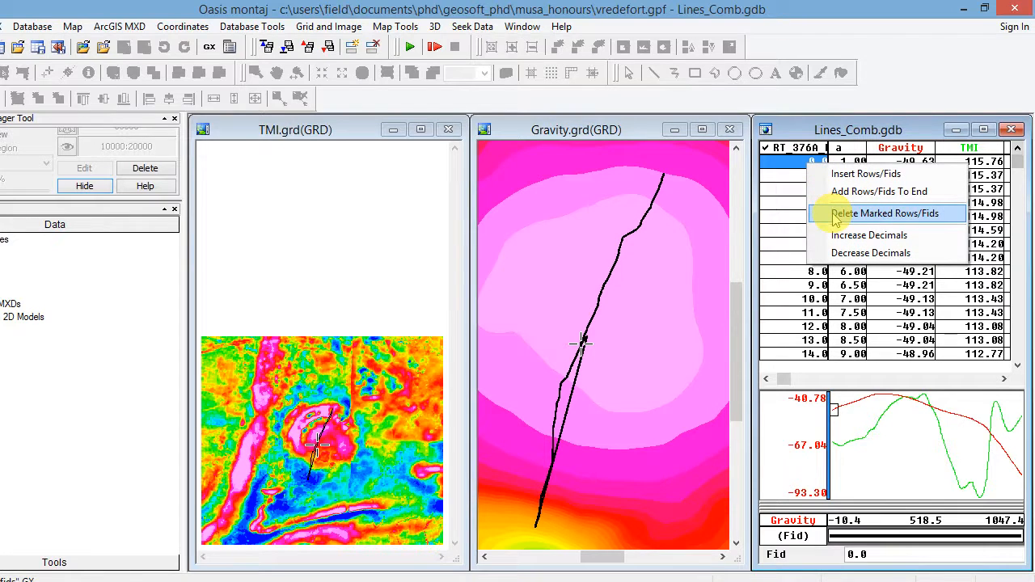
pyautogui.click(624, 130)
pyautogui.click(474, 27)
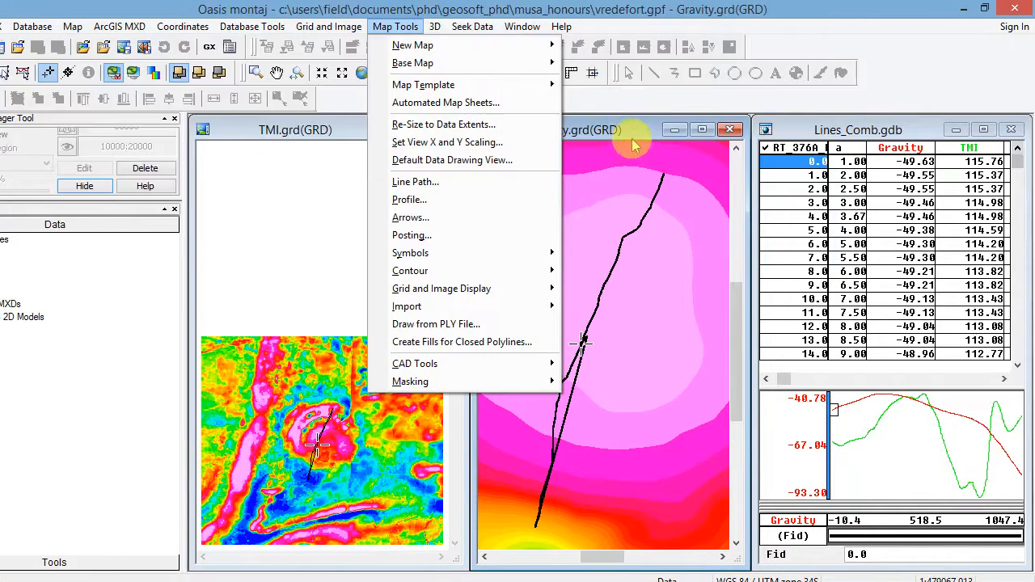
pyautogui.click(701, 129)
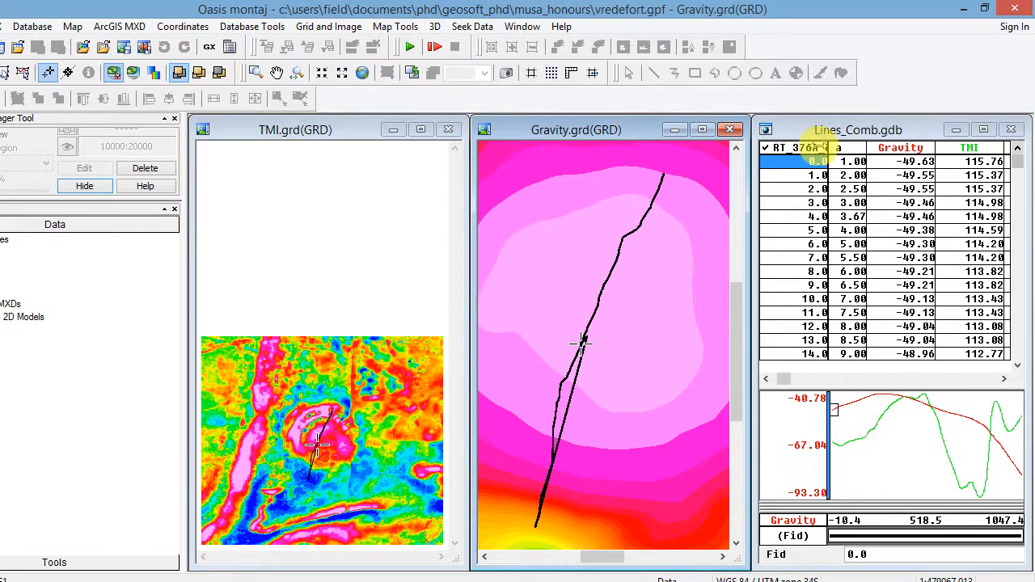
# Switch the database display from line RT_376A to RT_376B_N2F_FKMIG
pyautogui.rightClick(824, 148)
pyautogui.click(833, 159)
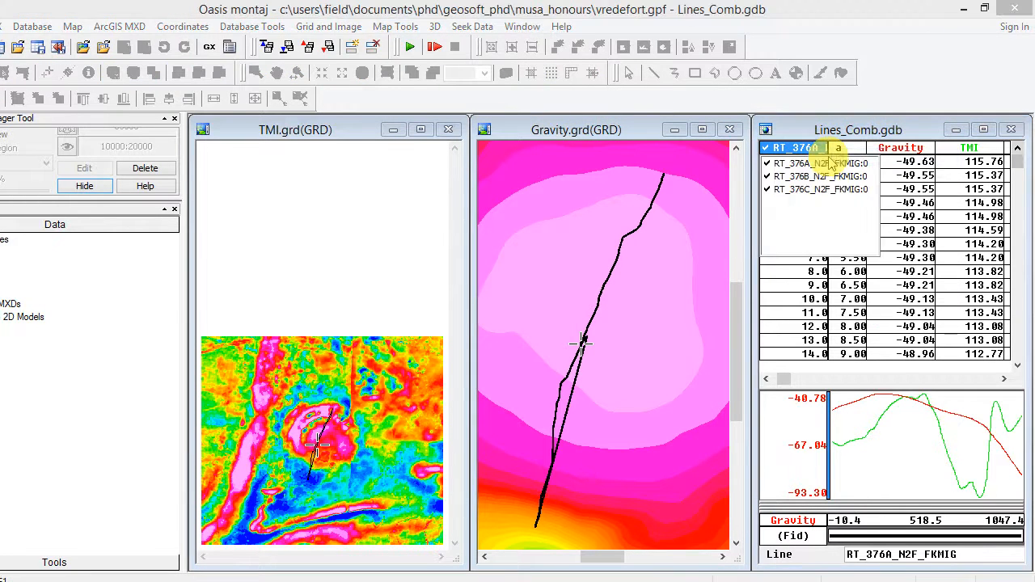
pyautogui.click(805, 172)
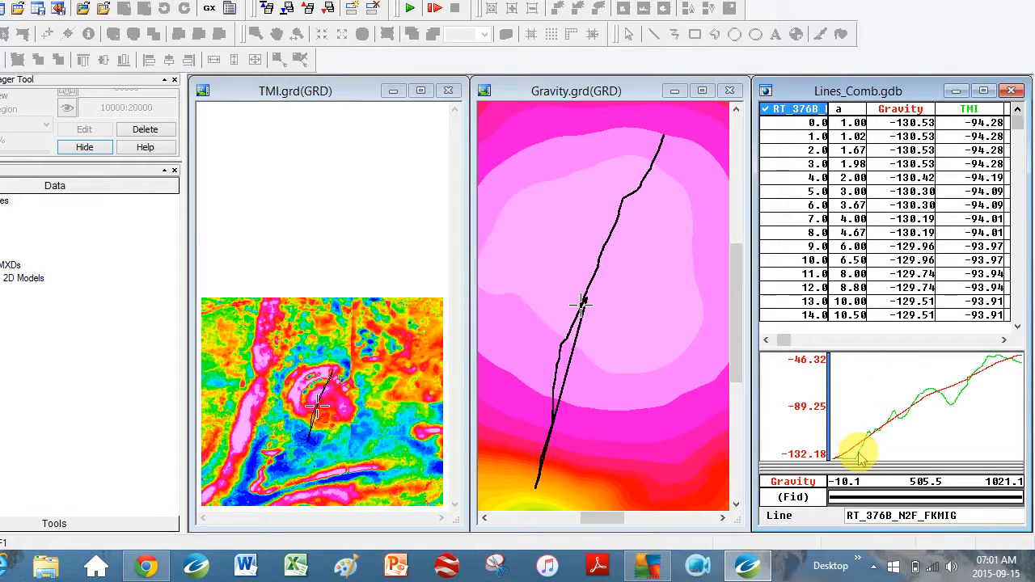
# Inspect Gravity profile points along line RT_376B through to its end, against the replotted line paths
pyautogui.click(848, 489)
pyautogui.click(918, 464)
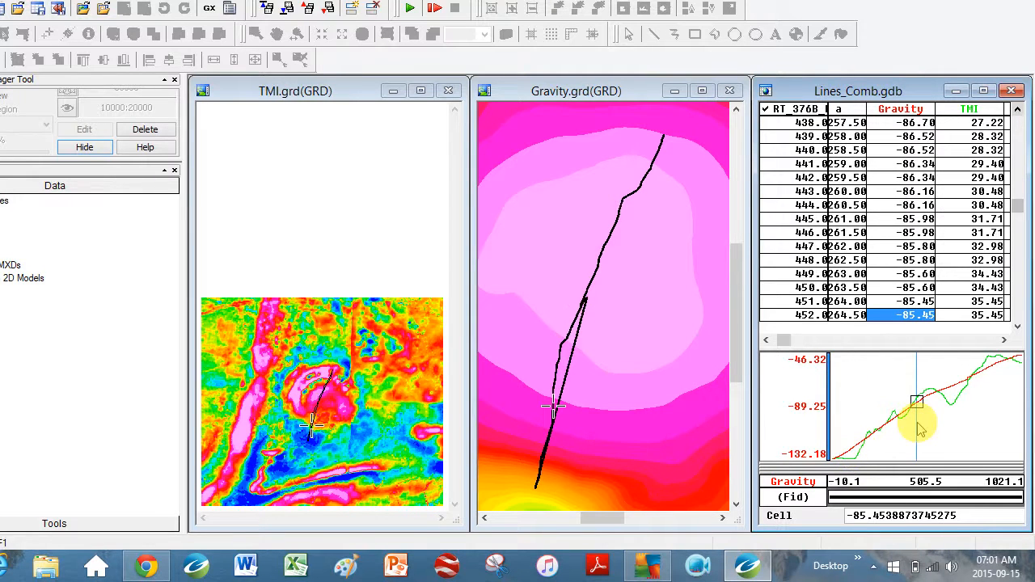
pyautogui.click(951, 396)
pyautogui.click(1000, 377)
pyautogui.click(1017, 363)
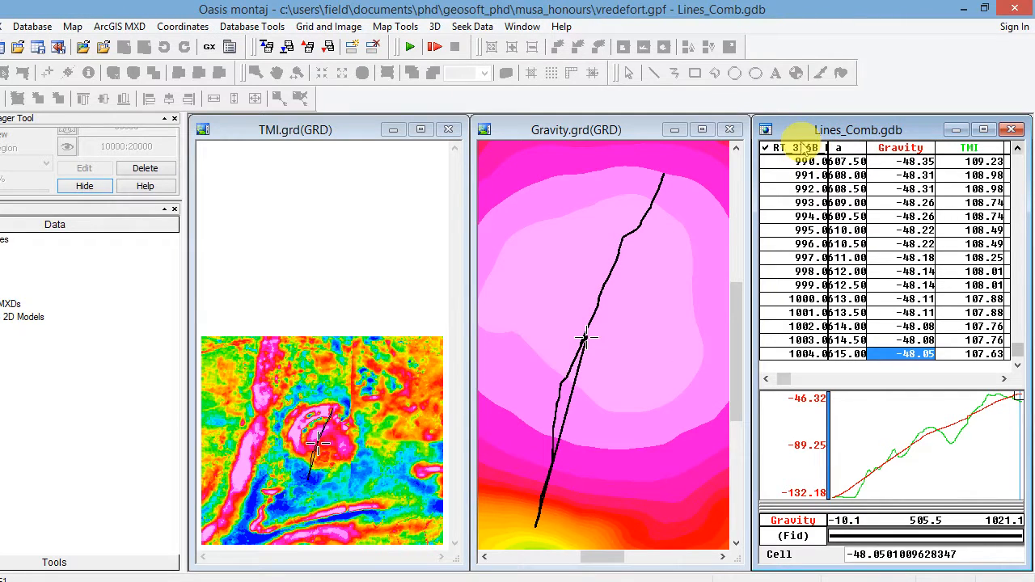
# Change the displayed database line to RT_376C_N2F_FKMIG
pyautogui.click(805, 147)
pyautogui.rightClick(803, 146)
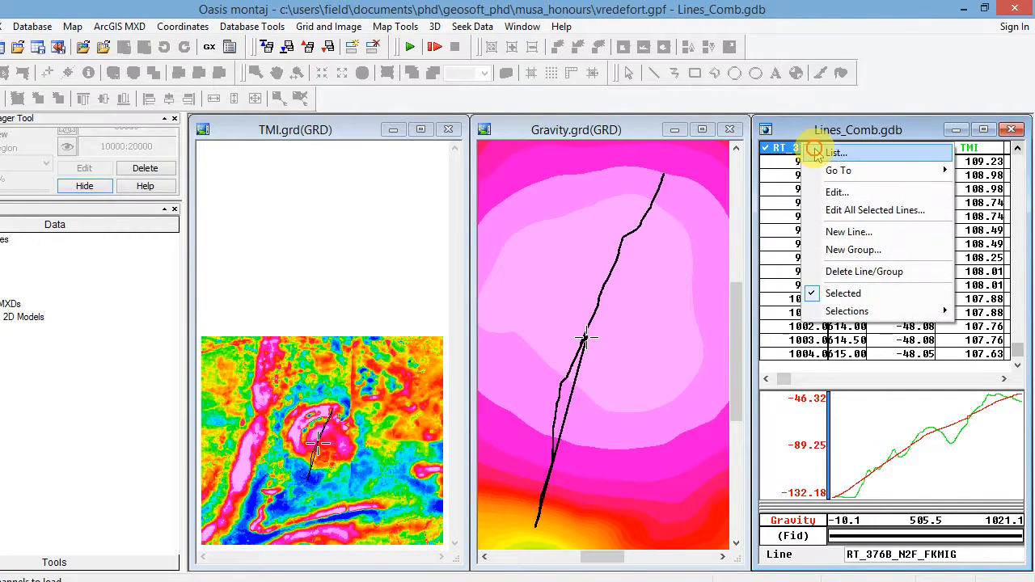
pyautogui.click(807, 153)
pyautogui.click(821, 189)
# Inspect Gravity profile points along line RT_376C through to its end, against the replotted line paths
pyautogui.click(864, 478)
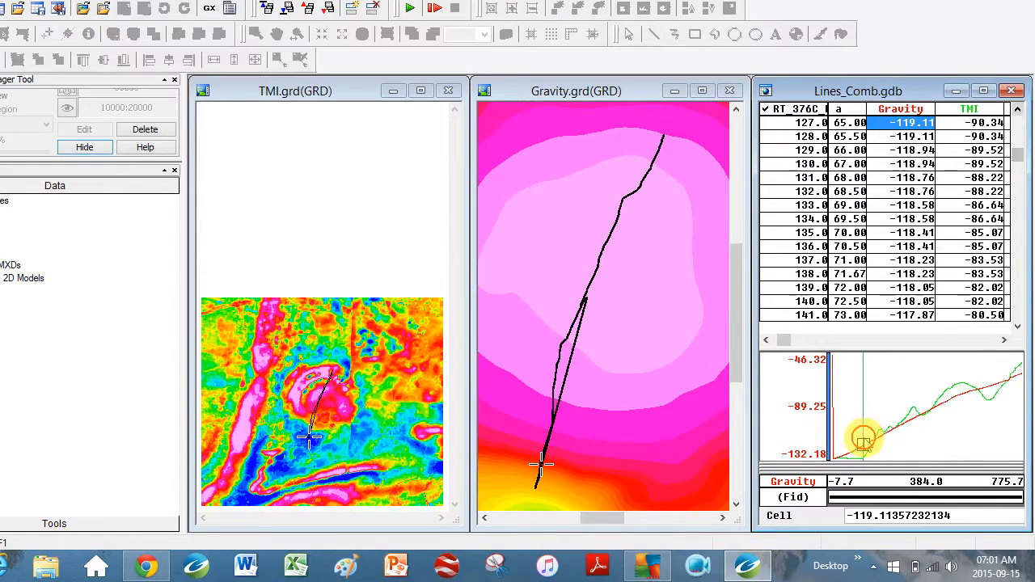
pyautogui.click(901, 414)
pyautogui.click(971, 380)
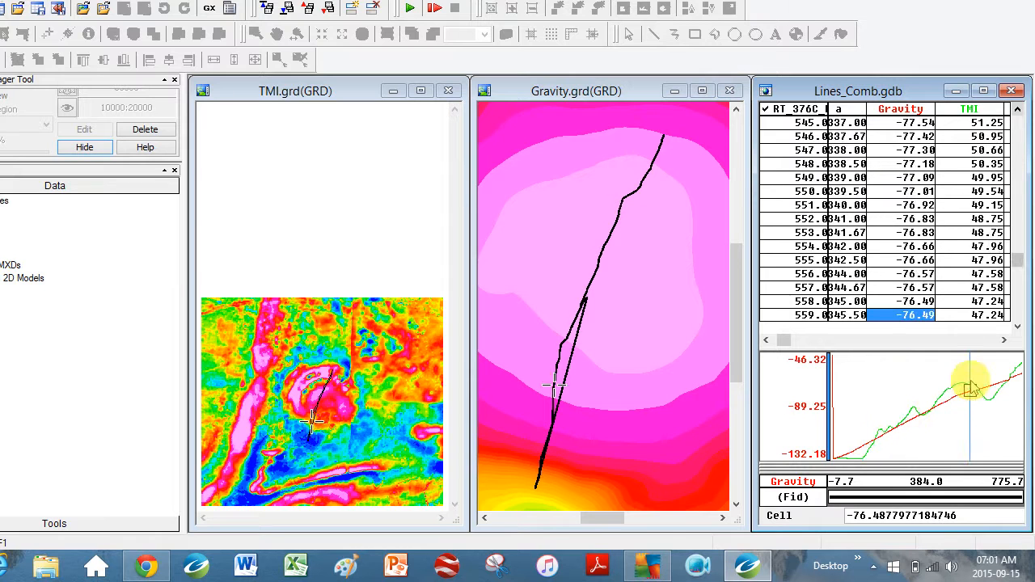
pyautogui.click(993, 380)
pyautogui.click(1013, 375)
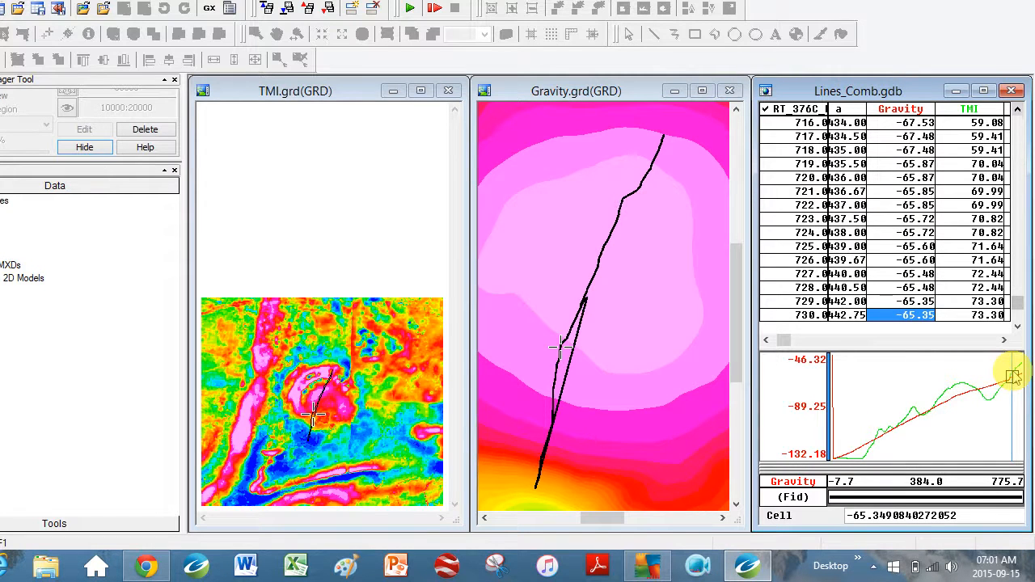
pyautogui.click(1020, 373)
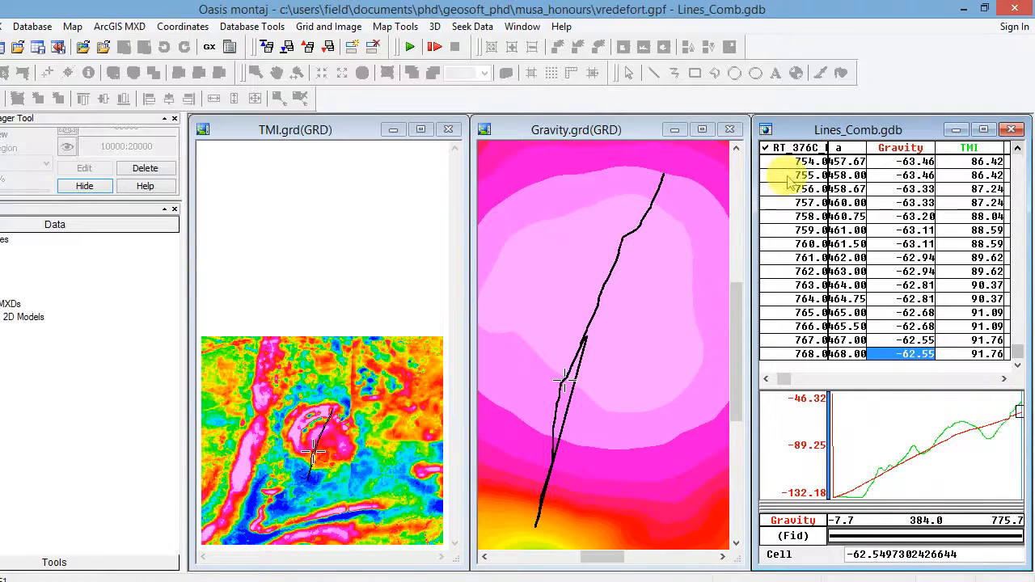
pyautogui.click(803, 148)
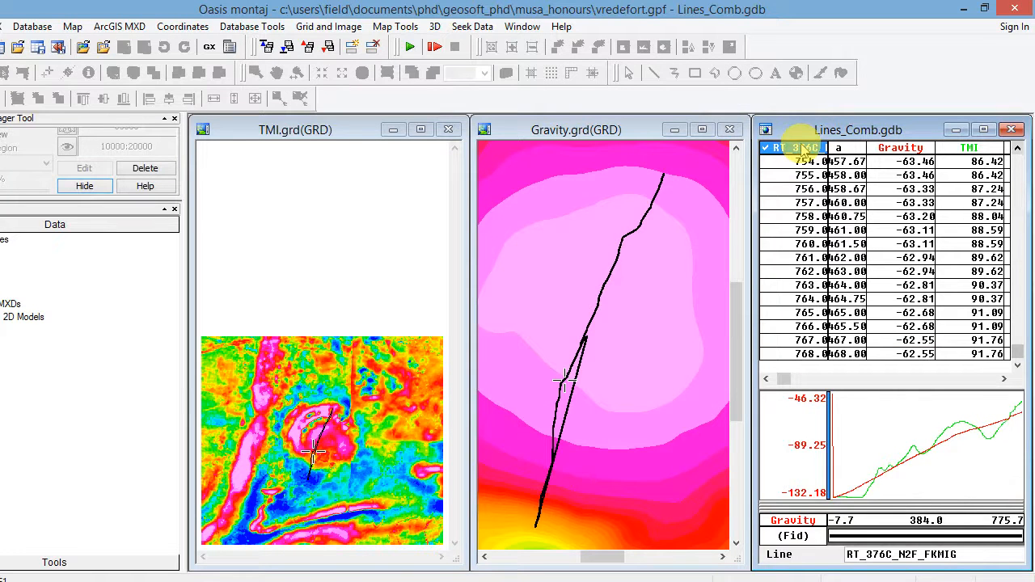
# Delete the displayed line RT_376C_N2F_FKMIG from the Lines_Comb database
pyautogui.rightClick(803, 150)
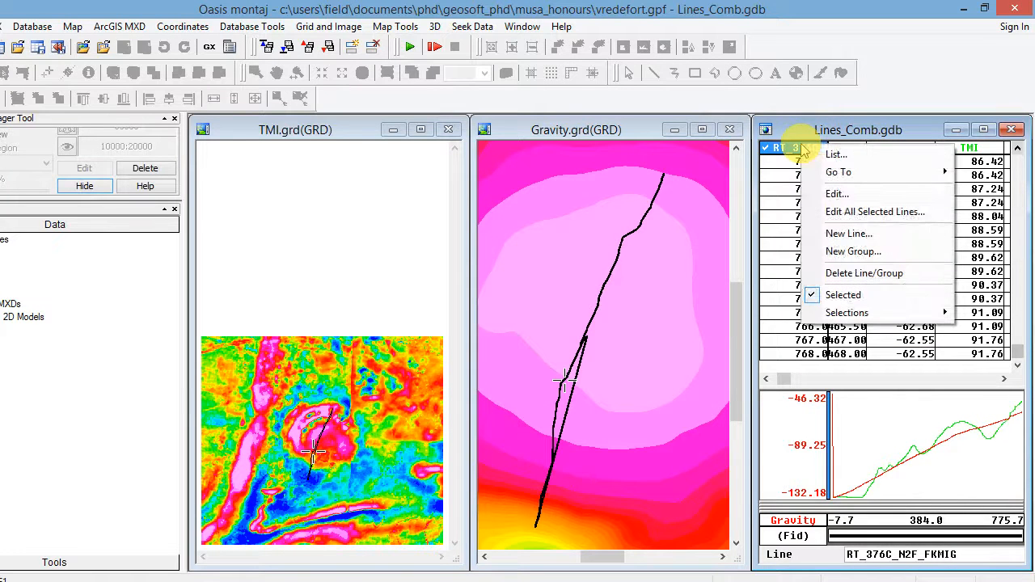
pyautogui.click(779, 152)
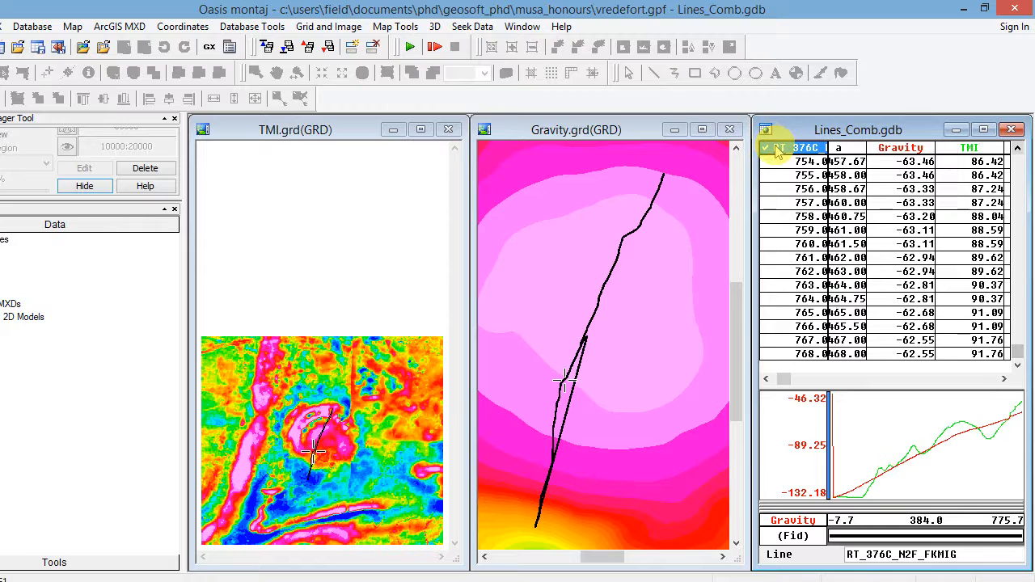
pyautogui.rightClick(778, 152)
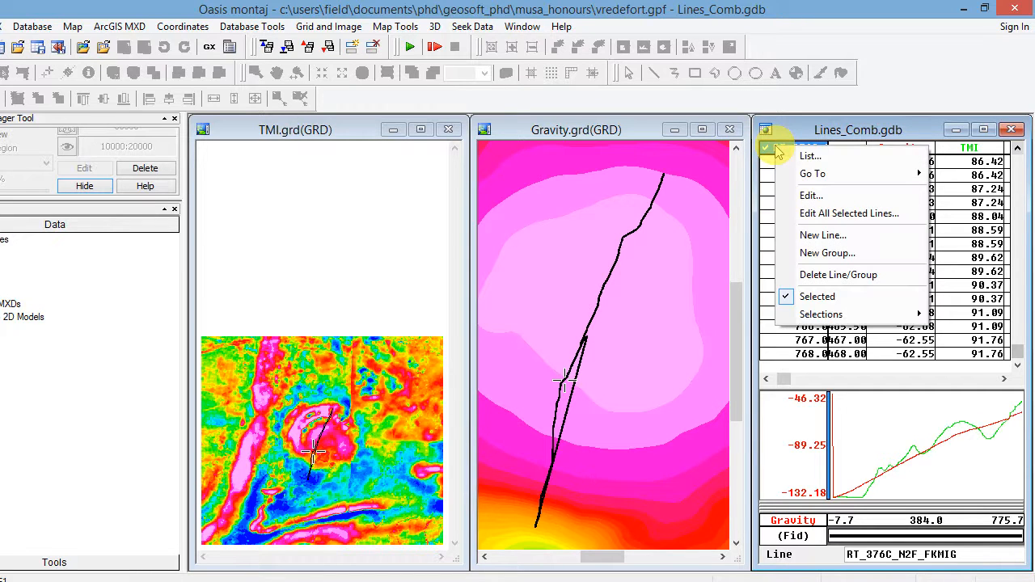
pyautogui.click(840, 279)
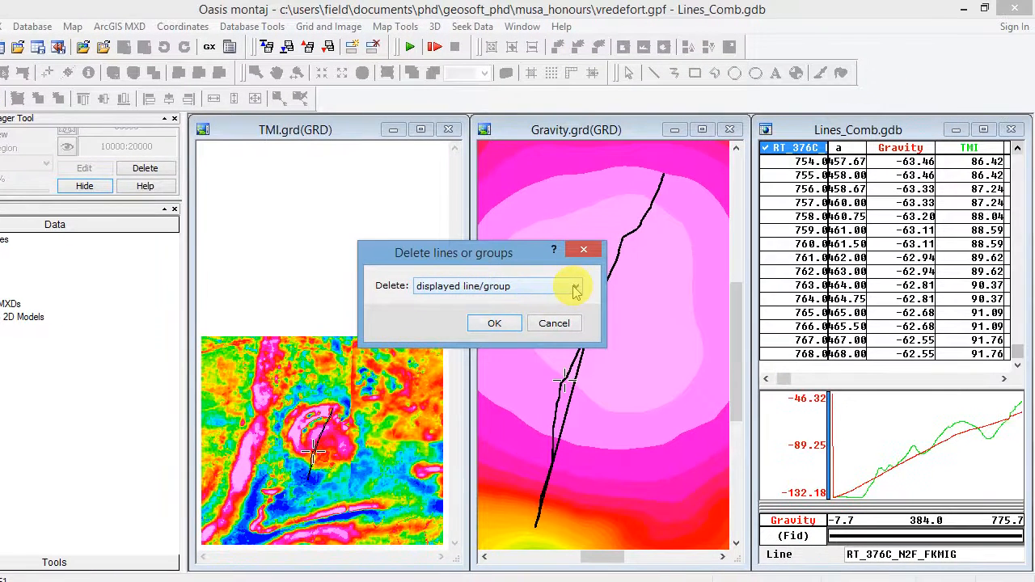
pyautogui.click(575, 289)
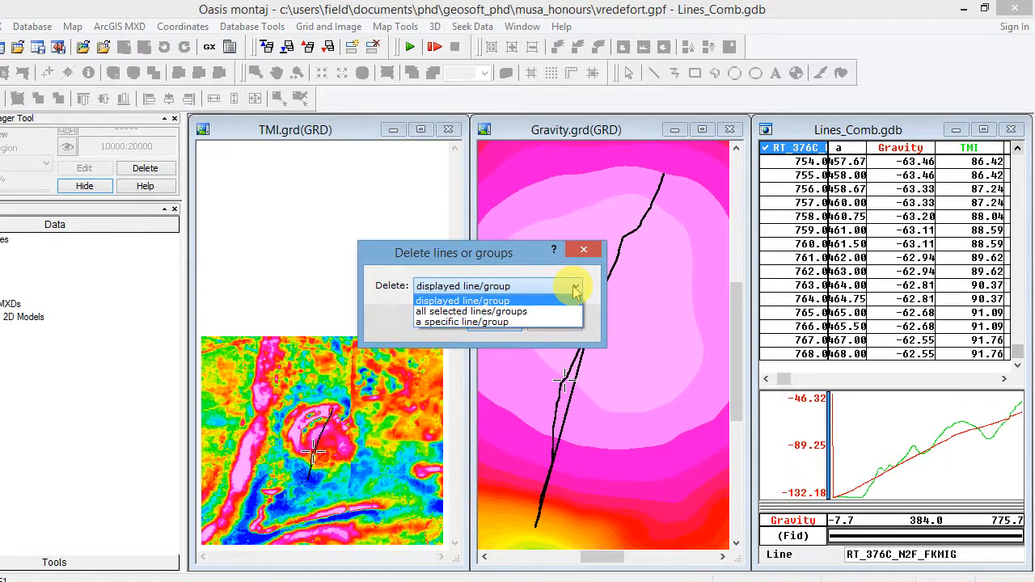
pyautogui.click(575, 289)
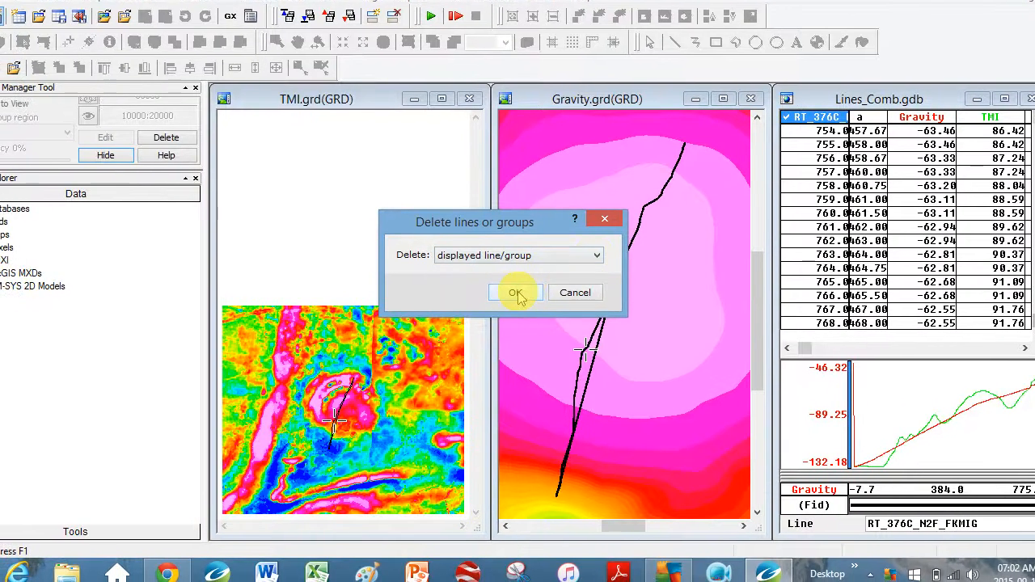
pyautogui.click(494, 322)
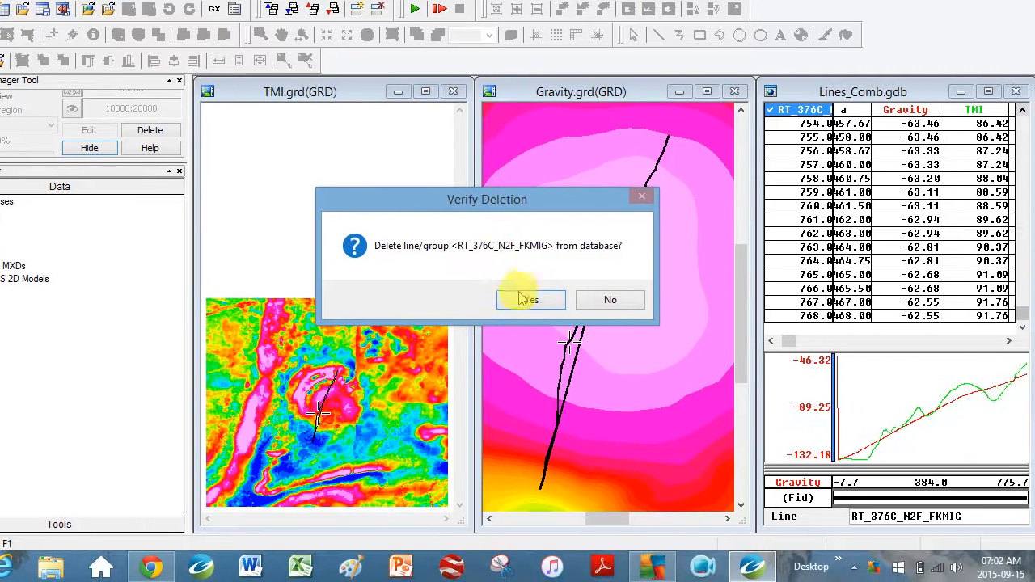
pyautogui.click(552, 338)
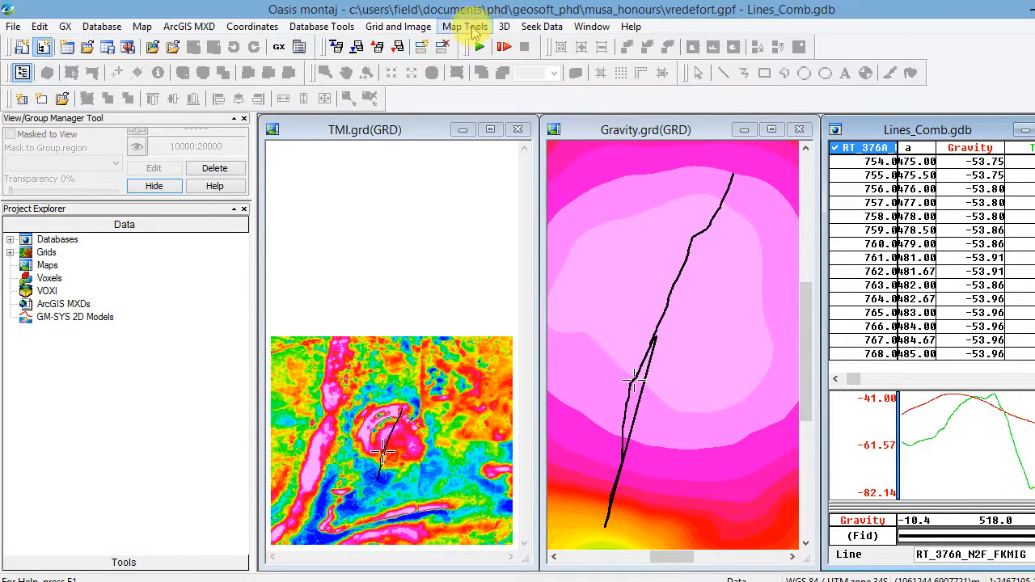
# Replot the line paths on the Gravity map in black, with thickness 0.5 and label location none
pyautogui.click(465, 27)
pyautogui.click(476, 179)
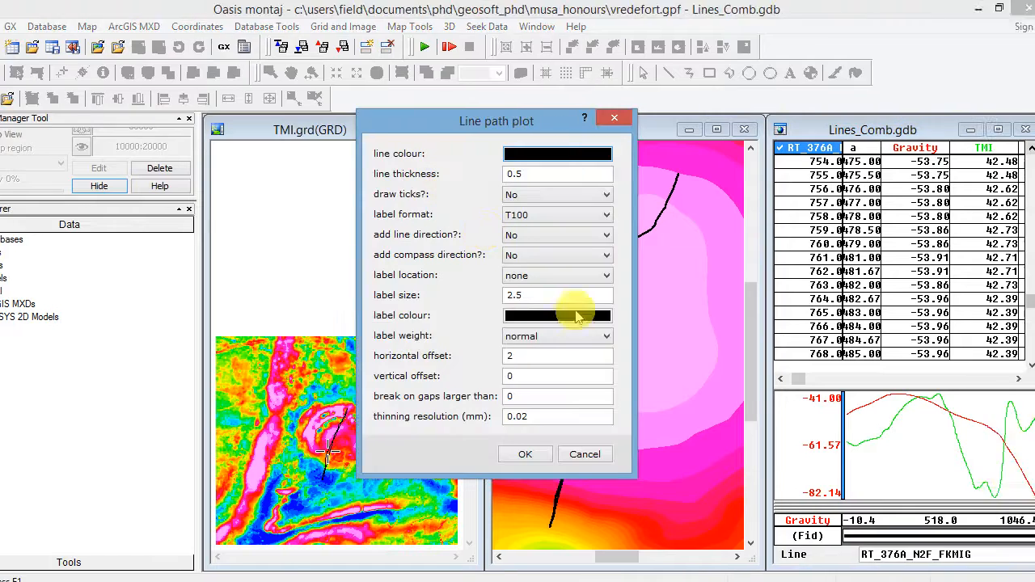
pyautogui.click(525, 453)
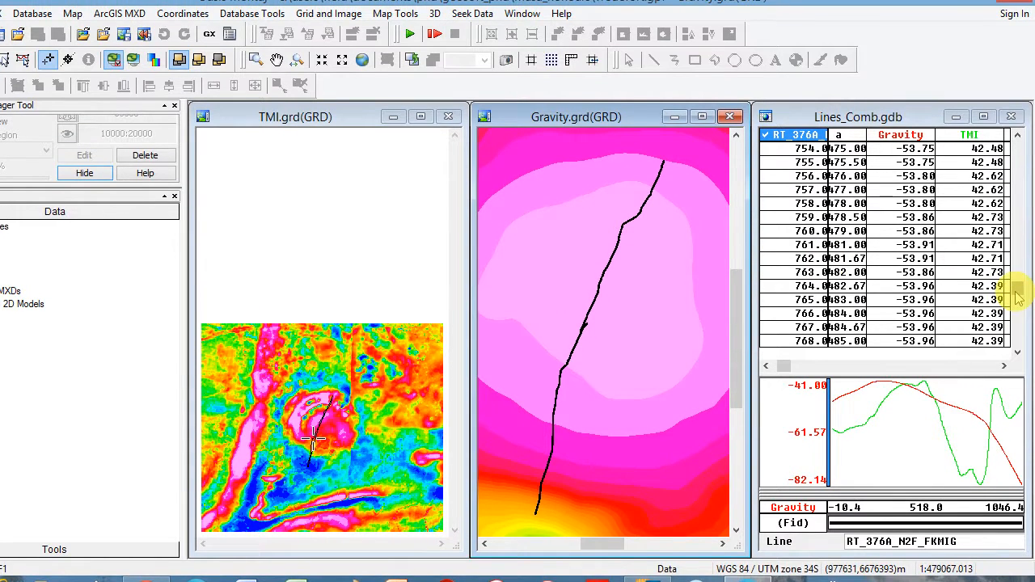
# Examine the last and first Gravity profile points of line RT_376A against the replotted line paths
pyautogui.moveTo(1013, 293); pyautogui.dragTo(1013, 375)
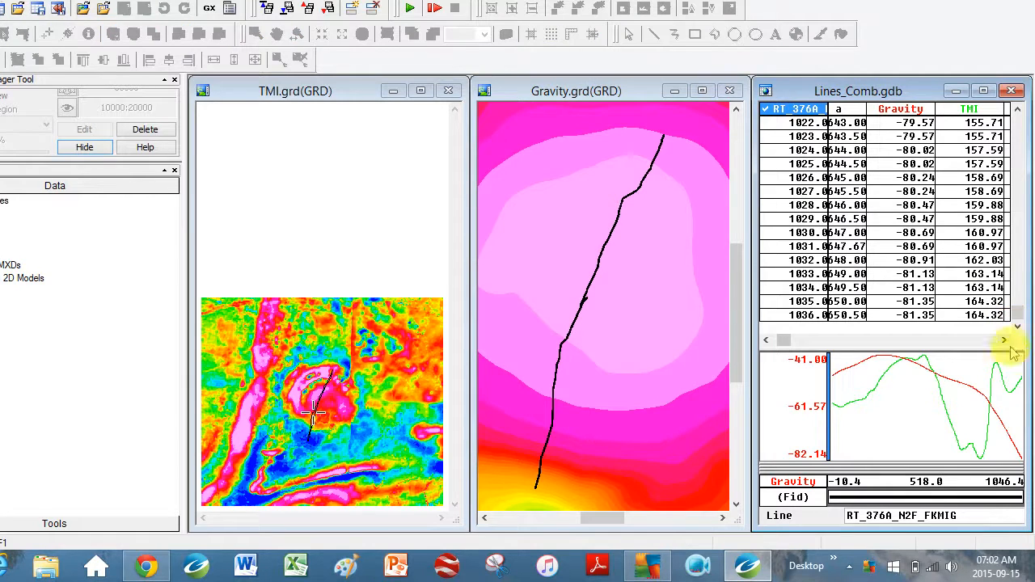
pyautogui.click(1010, 381)
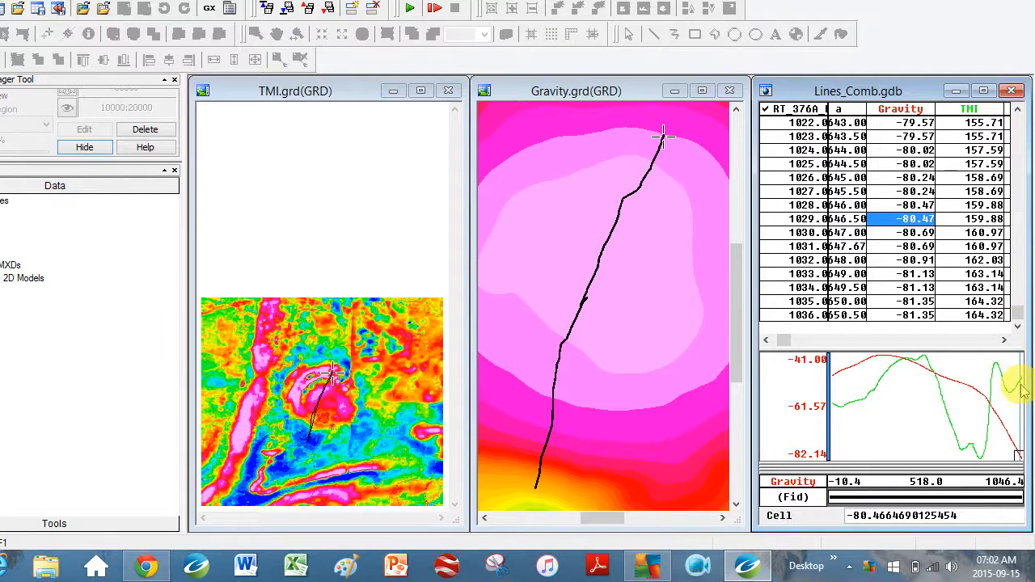
pyautogui.click(845, 396)
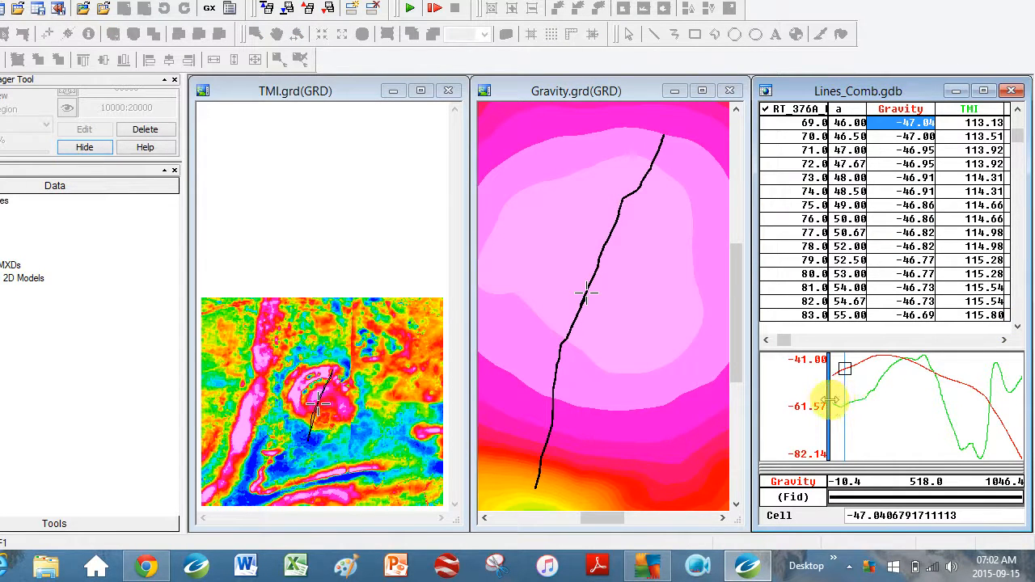
pyautogui.click(835, 401)
# Switch the database display to line RT_376B_N2F_FKMIG
pyautogui.rightClick(816, 154)
pyautogui.click(819, 161)
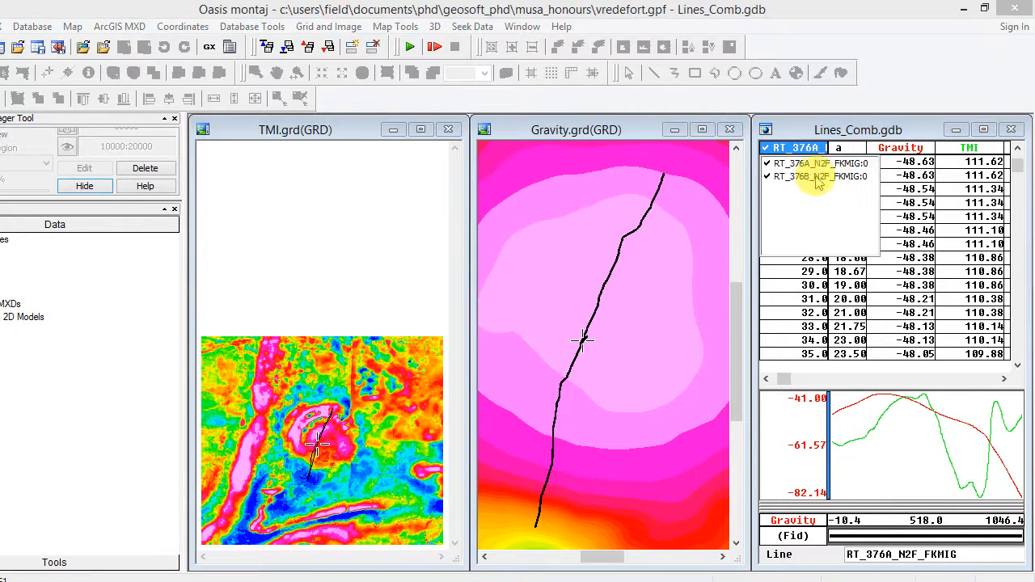
pyautogui.click(803, 177)
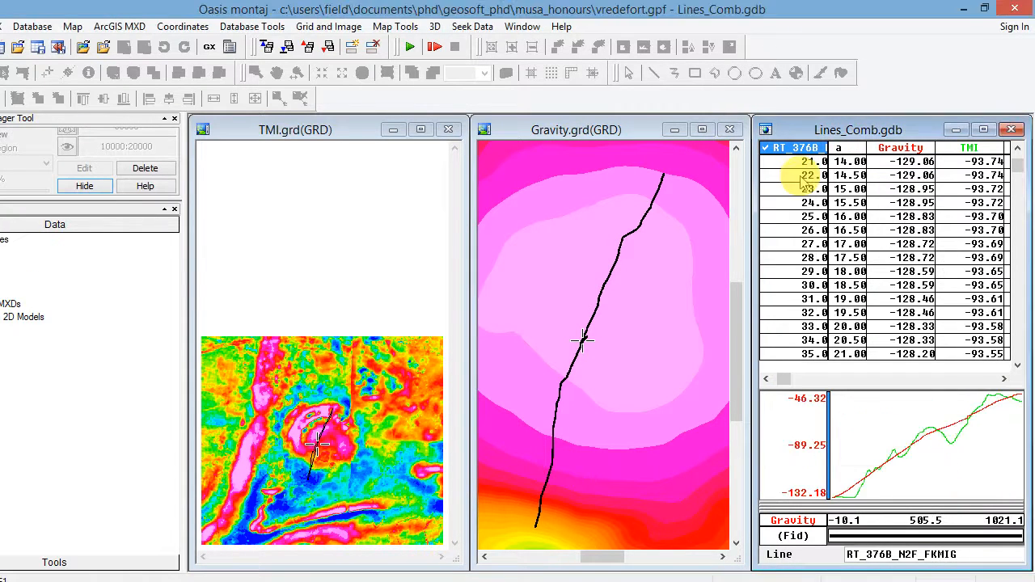
# Examine the final Gravity points of line RT_376B back and forth to locate where it overlaps RT_376A
pyautogui.click(1023, 369)
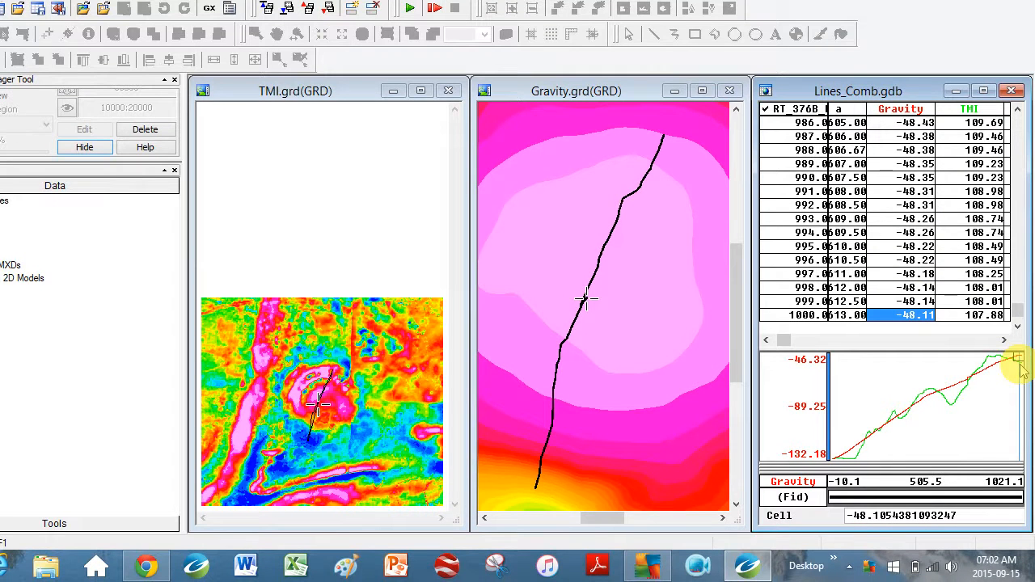
pyautogui.press('Down')
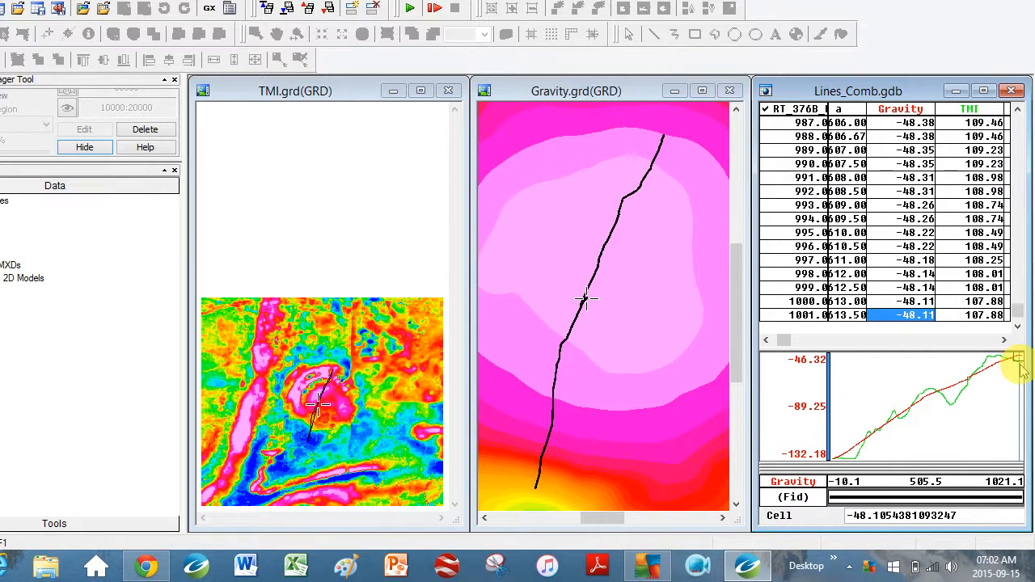
pyautogui.press('Down')
pyautogui.press('Down')
pyautogui.press('Down')
pyautogui.press('Down')
pyautogui.press('Down')
pyautogui.press('Down')
pyautogui.press('Down')
pyautogui.press('Down')
pyautogui.press('Down')
pyautogui.press('Down')
pyautogui.press('Up')
pyautogui.press('Up')
pyautogui.press('Up')
pyautogui.press('Up')
pyautogui.press('Up')
pyautogui.press('Up')
pyautogui.press('Up')
pyautogui.press('Up')
pyautogui.press('Up')
pyautogui.press('Up')
pyautogui.press('Up')
pyautogui.press('Up')
pyautogui.press('Up')
pyautogui.press('Up')
pyautogui.press('Up')
pyautogui.press('Up')
pyautogui.press('Up')
pyautogui.press('Up')
pyautogui.press('Up')
pyautogui.press('Up')
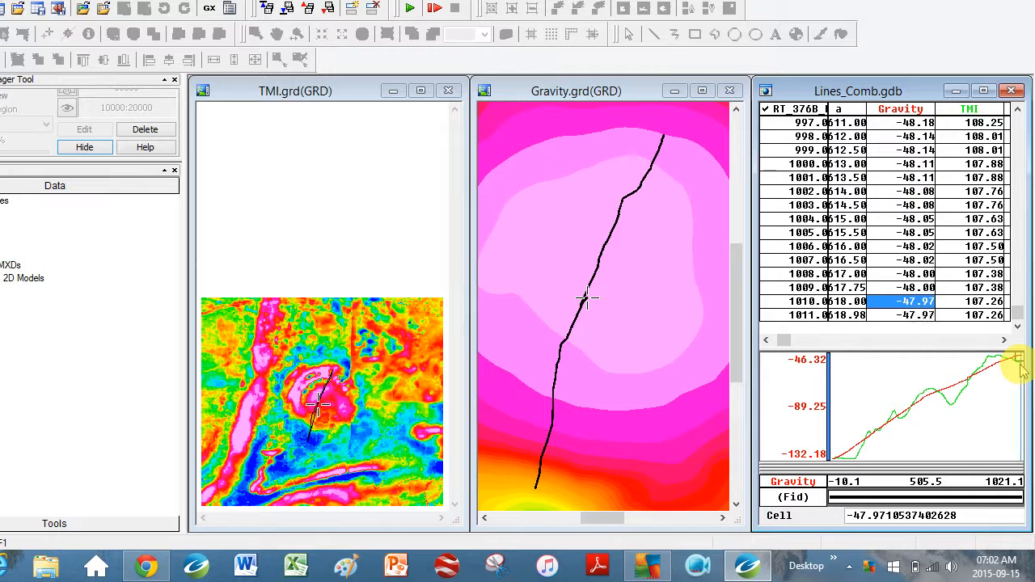
pyautogui.press('Up')
pyautogui.press('Up')
pyautogui.press('Up')
pyautogui.press('Up')
pyautogui.press('Up')
pyautogui.press('Up')
pyautogui.press('Up')
pyautogui.press('Up')
pyautogui.press('Up')
pyautogui.press('Up')
pyautogui.press('Up')
pyautogui.press('Up')
pyautogui.press('Up')
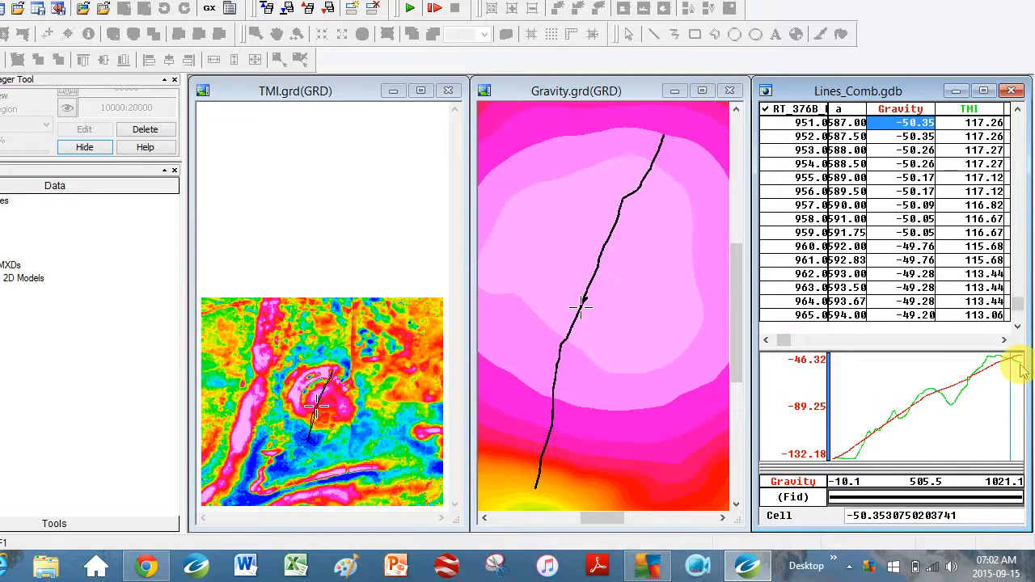
pyautogui.press('Down')
pyautogui.press('Down')
pyautogui.press('Down')
pyautogui.press('Down')
pyautogui.press('Down')
pyautogui.press('Down')
pyautogui.press('Down')
pyautogui.press('Down')
pyautogui.press('Down')
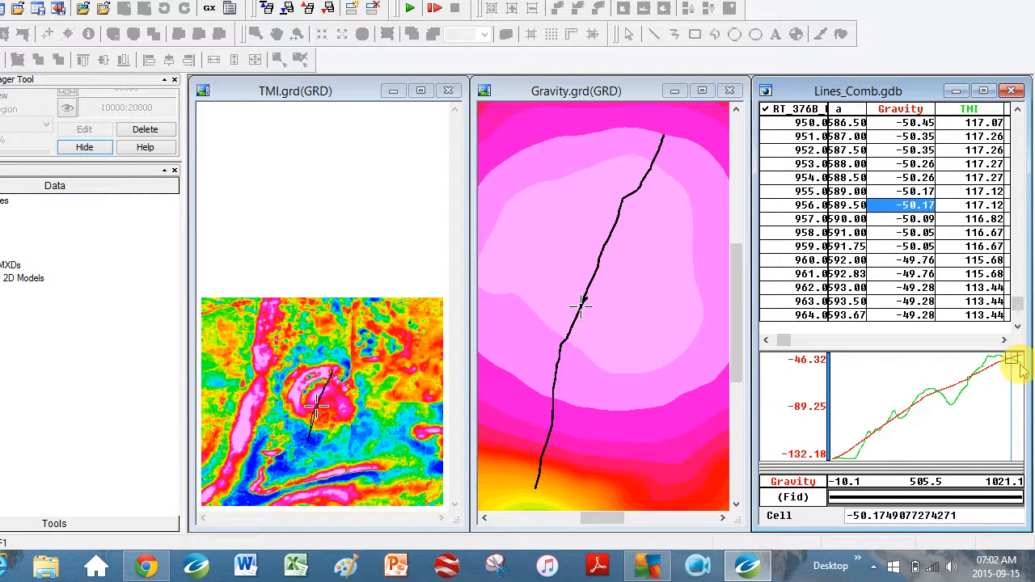
pyautogui.press('Up')
pyautogui.press('Up')
pyautogui.press('Up')
pyautogui.press('Up')
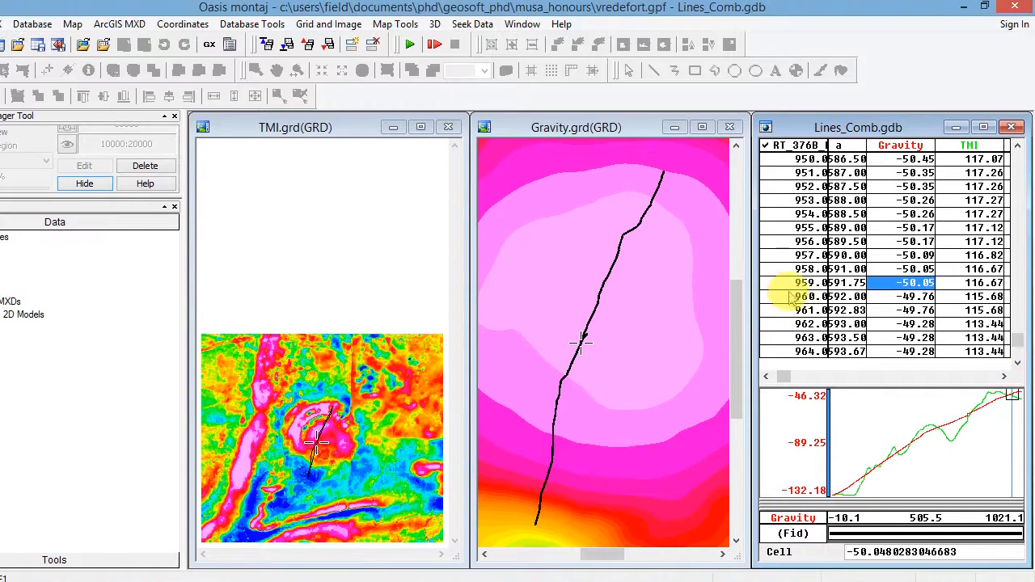
pyautogui.click(805, 249)
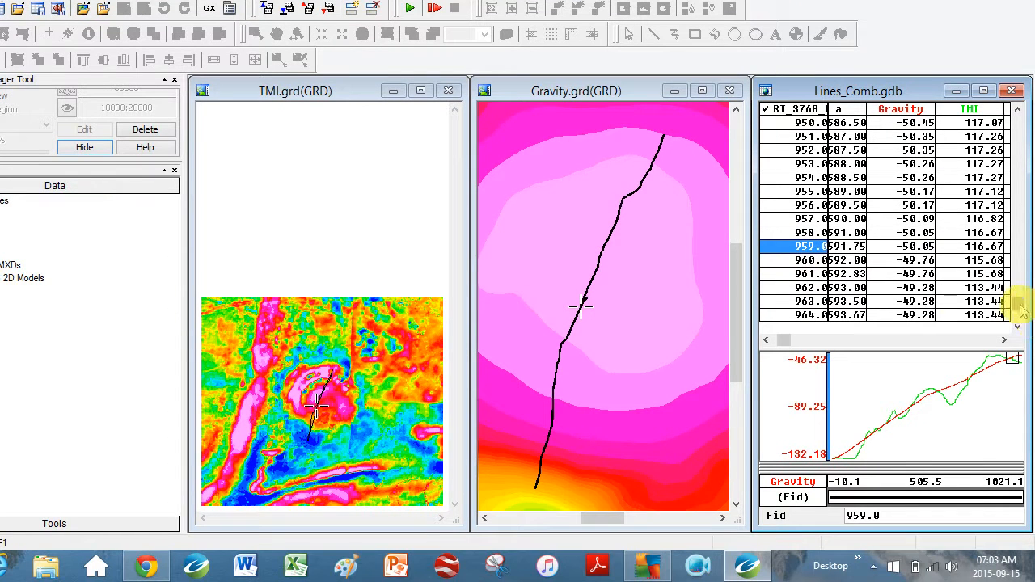
pyautogui.moveTo(1017, 345); pyautogui.dragTo(1018, 361)
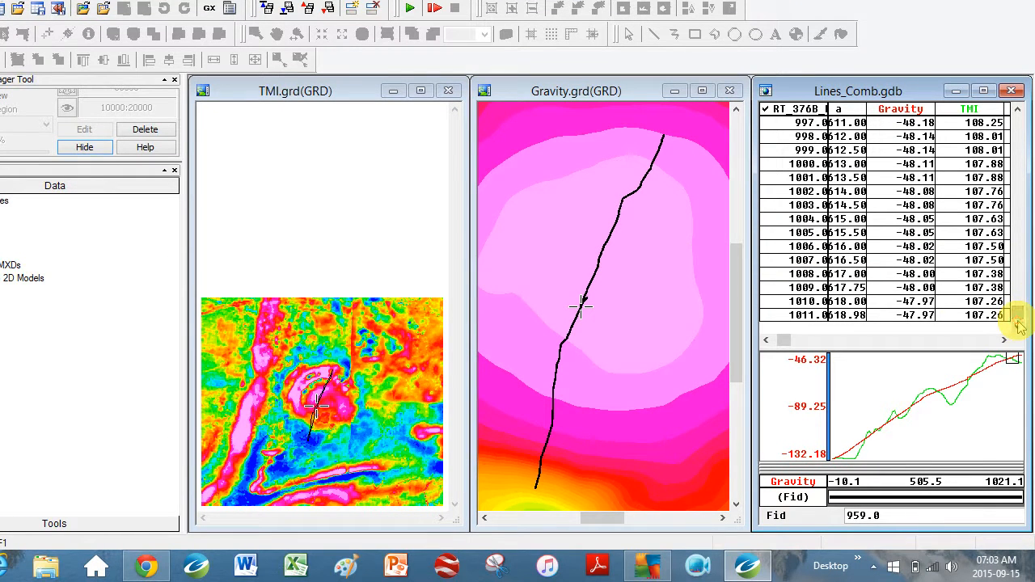
pyautogui.click(980, 372)
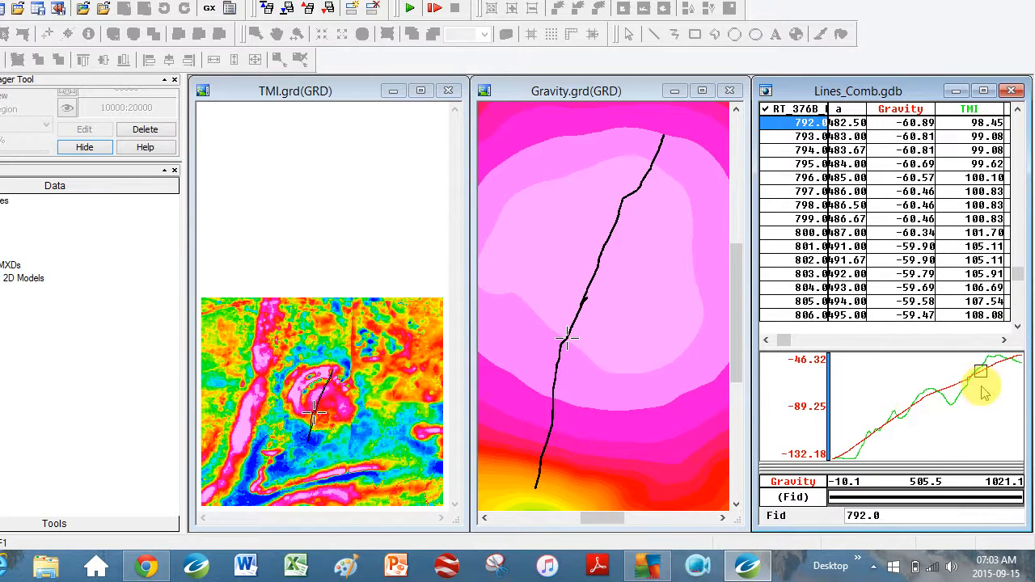
pyautogui.moveTo(1000, 376)
pyautogui.mouseDown()
pyautogui.moveTo(1000, 361)
pyautogui.moveTo(1018, 365)
pyautogui.moveTo(1003, 361)
pyautogui.mouseUp()
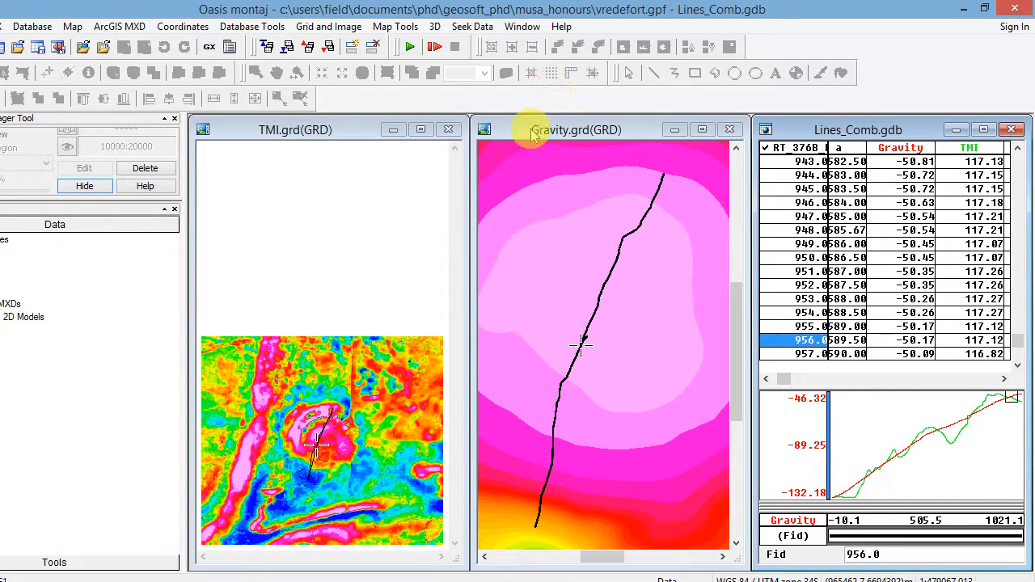
# Examine the end points of line RT_376B one by one against a close-up of the overlap spur on the Gravity map
pyautogui.click(534, 136)
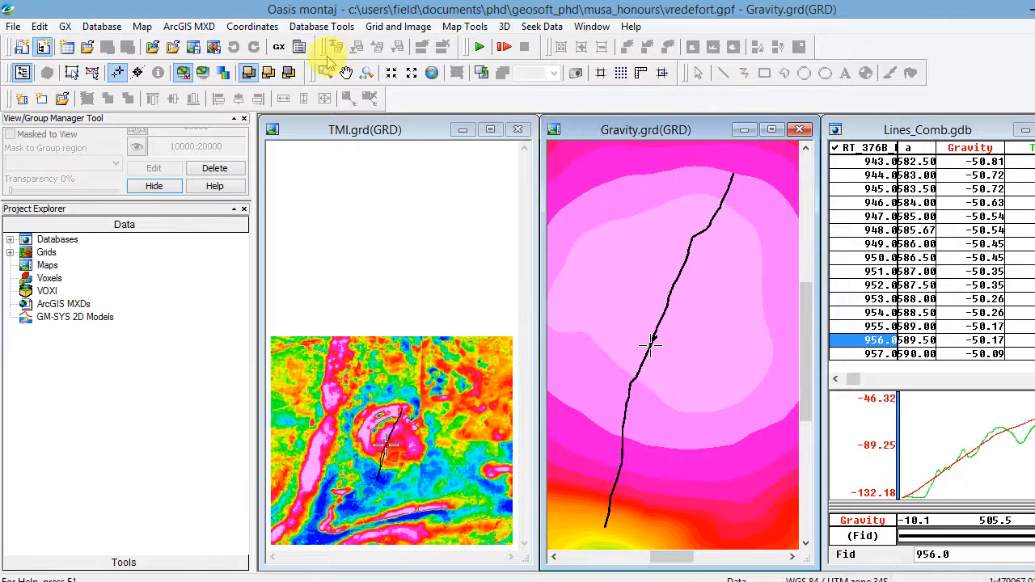
pyautogui.click(325, 75)
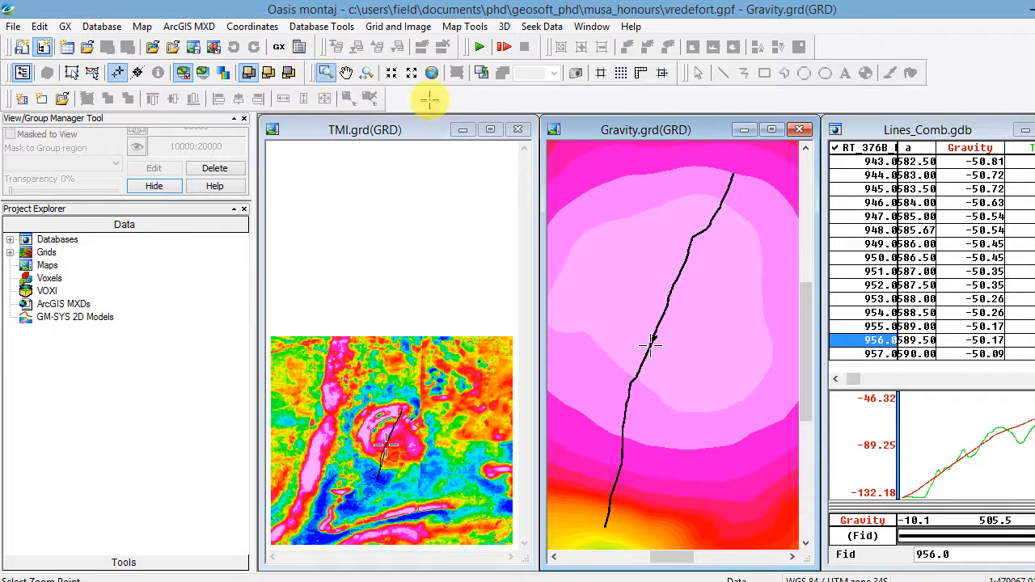
pyautogui.moveTo(629, 319); pyautogui.dragTo(582, 305)
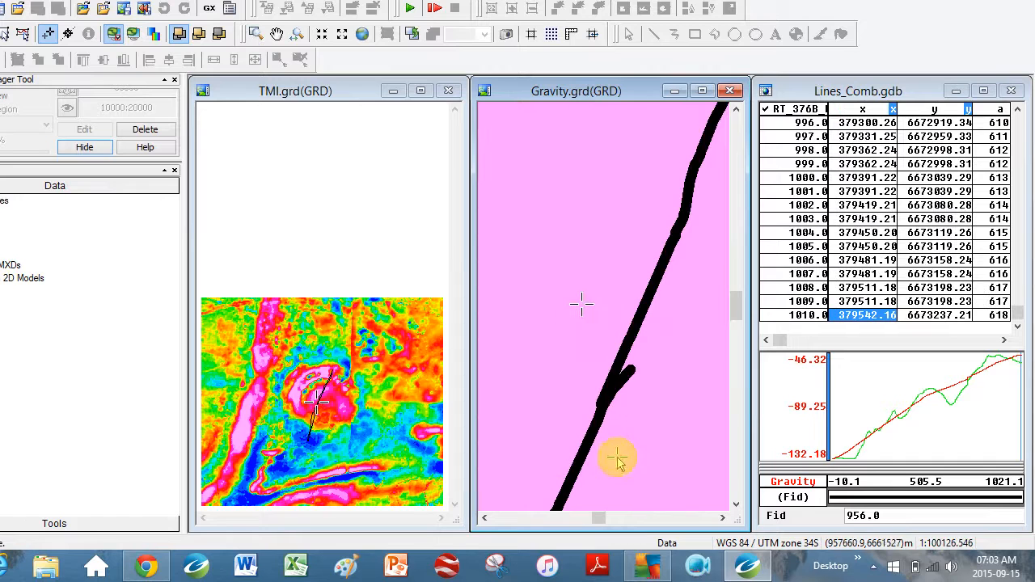
pyautogui.click(1011, 366)
pyautogui.press('Down')
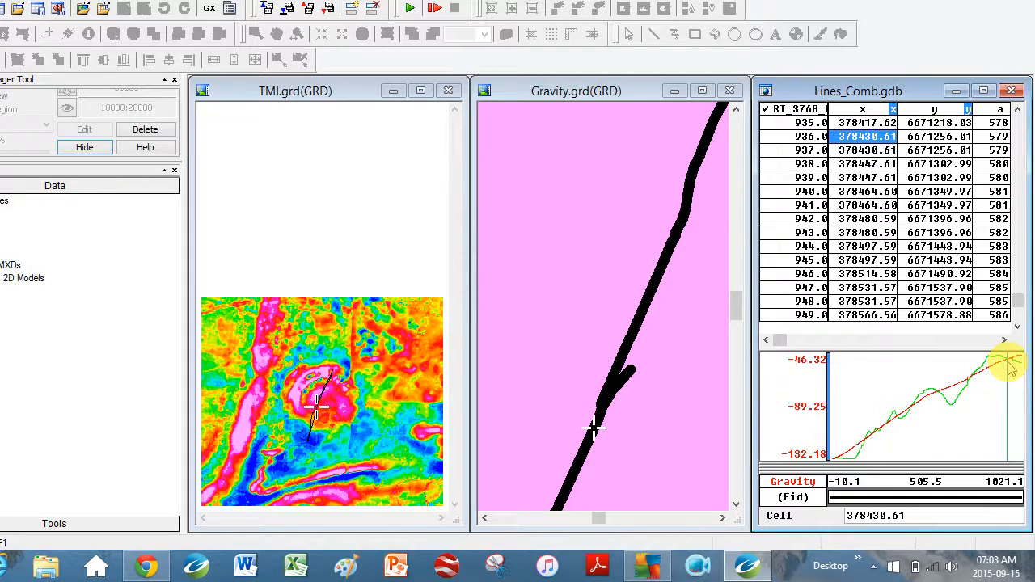
pyautogui.press('Down')
pyautogui.press('Down')
pyautogui.press('Down')
pyautogui.press('Down')
pyautogui.press('Down')
pyautogui.press('Down')
pyautogui.press('Down')
pyautogui.press('Down')
pyautogui.press('Down')
pyautogui.press('Down')
pyautogui.press('Down')
pyautogui.press('Down')
pyautogui.press('Down')
pyautogui.press('Down')
pyautogui.press('Down')
pyautogui.press('Down')
pyautogui.press('Down')
pyautogui.press('Down')
pyautogui.press('Down')
pyautogui.press('Down')
pyautogui.press('Down')
pyautogui.press('Down')
pyautogui.press('Down')
pyautogui.press('Down')
pyautogui.press('Up')
pyautogui.press('Up')
pyautogui.press('Down')
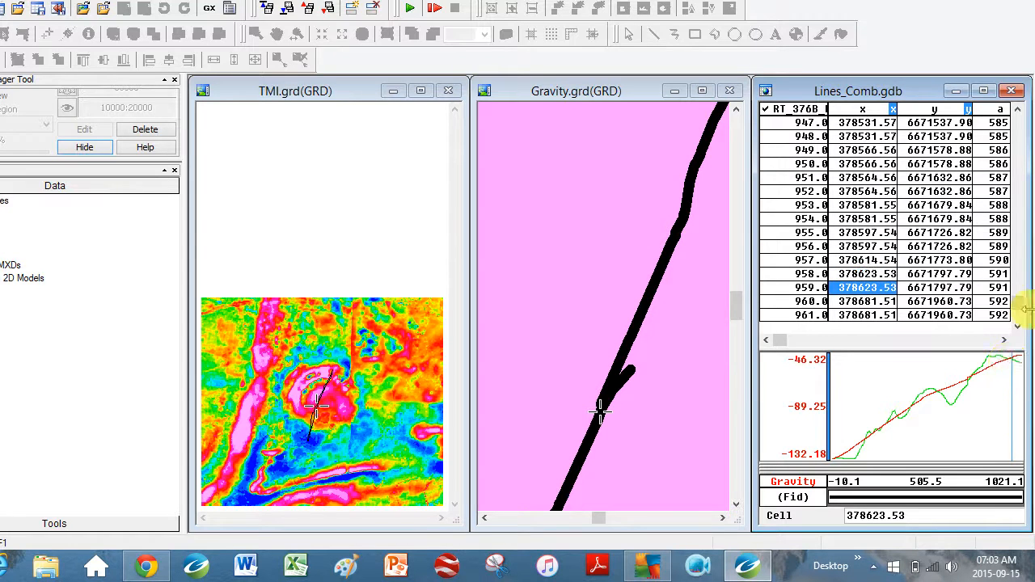
# Delete the overlapping end rows of line RT_376B from fiducial 959 through 1011
pyautogui.click(812, 288)
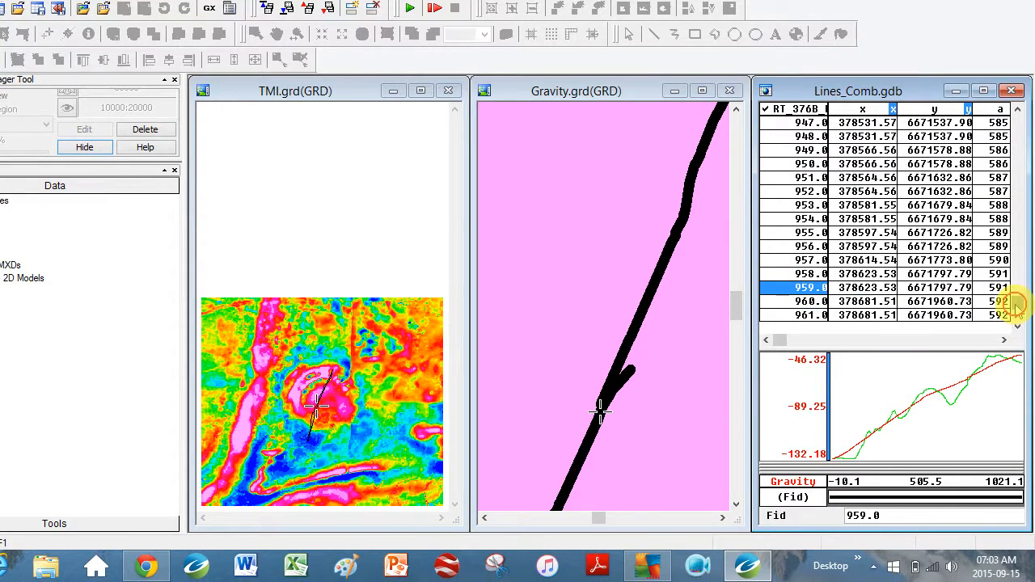
pyautogui.scroll(-15, 1018, 317)
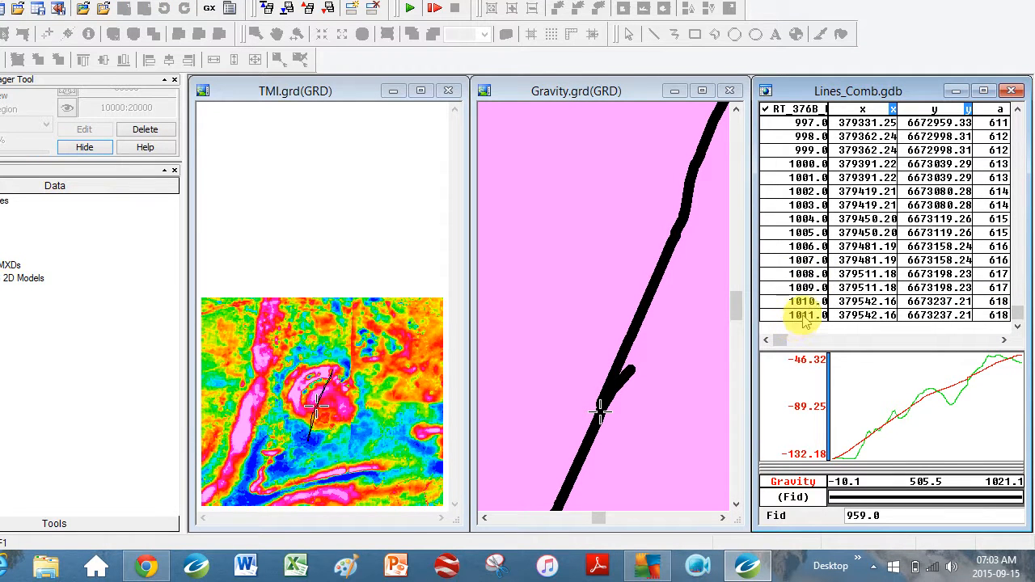
pyautogui.keyDown('shift'); pyautogui.click(803, 315); pyautogui.keyUp('shift')
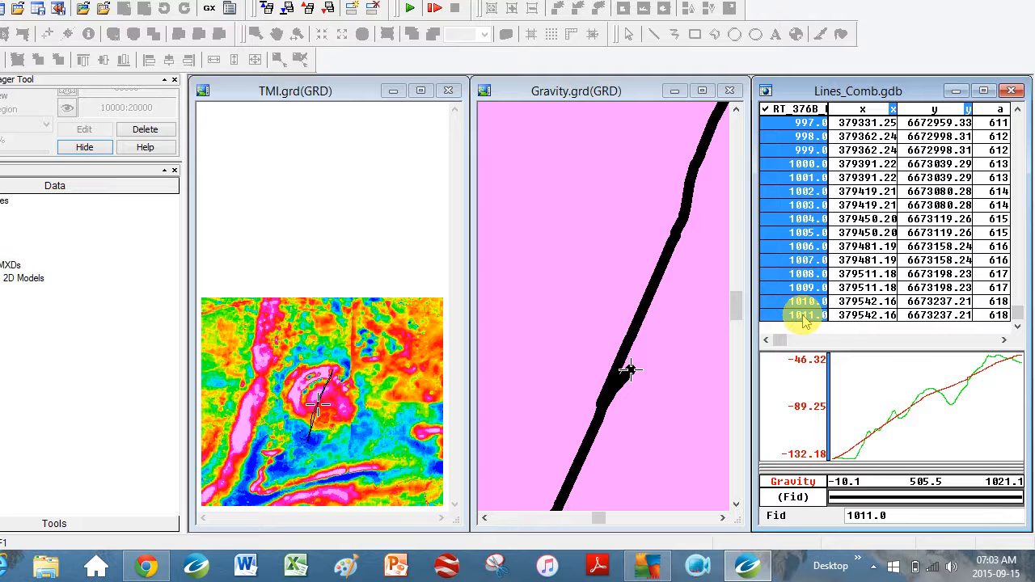
pyautogui.rightClick(804, 319)
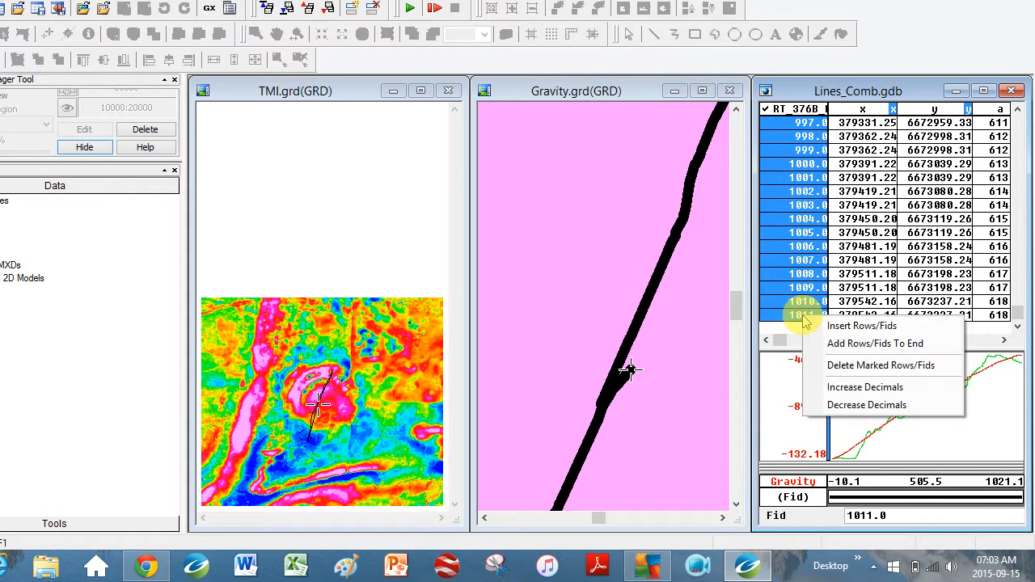
pyautogui.click(836, 365)
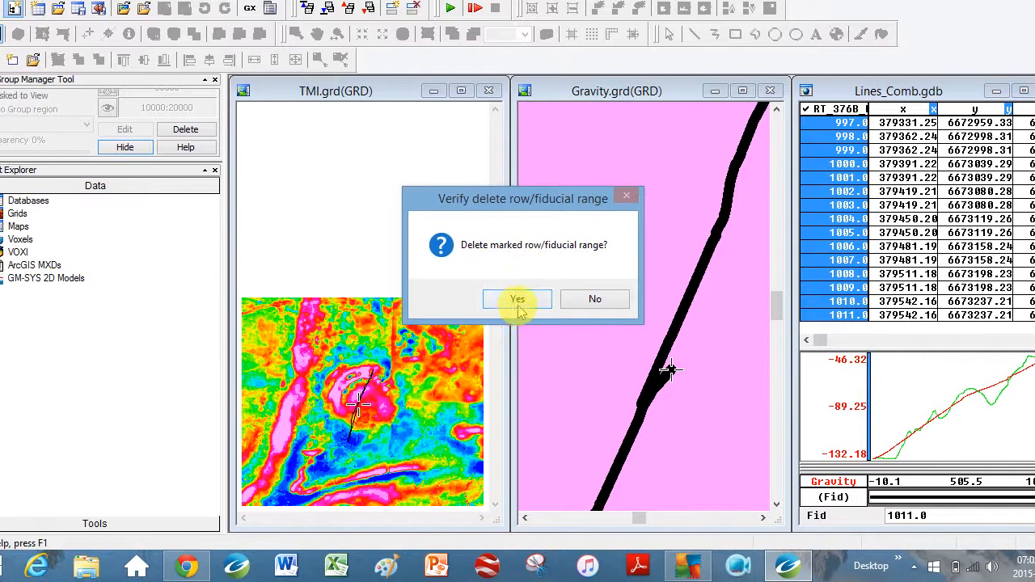
pyautogui.click(478, 298)
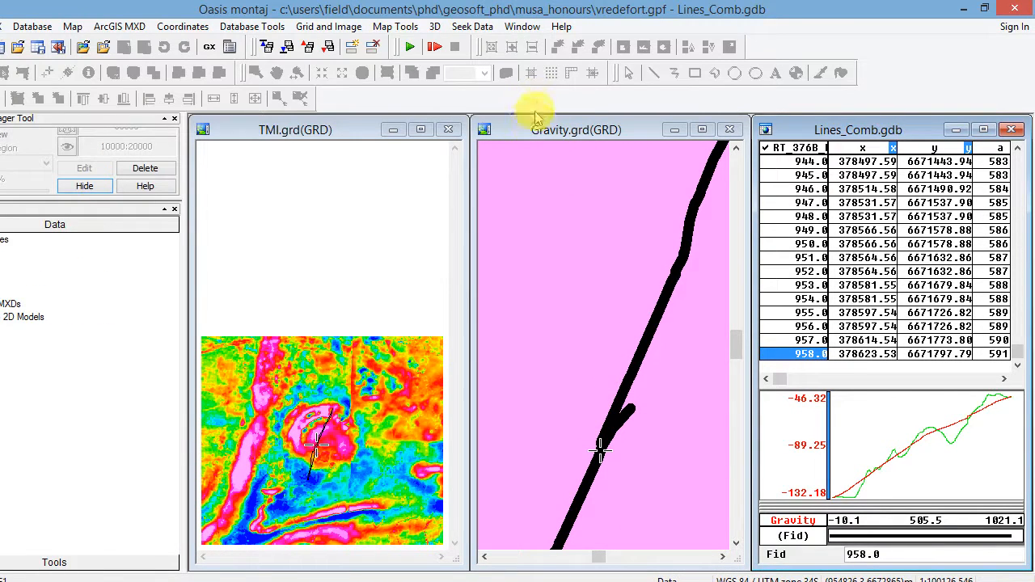
# Replot the line paths on the Gravity map with line thickness 0.5 and no labels, and show the full map
pyautogui.click(531, 92)
pyautogui.click(395, 27)
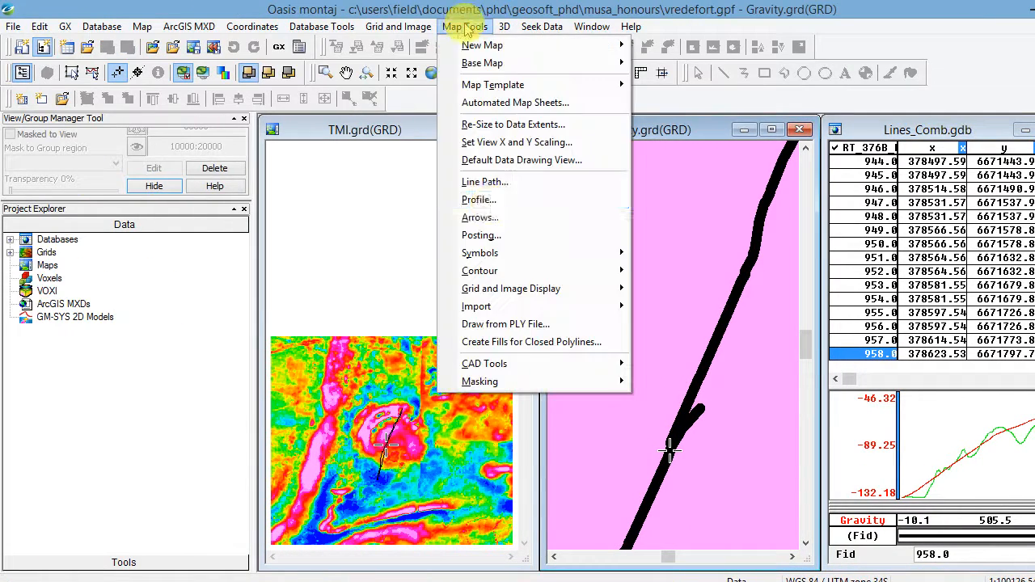
pyautogui.click(515, 188)
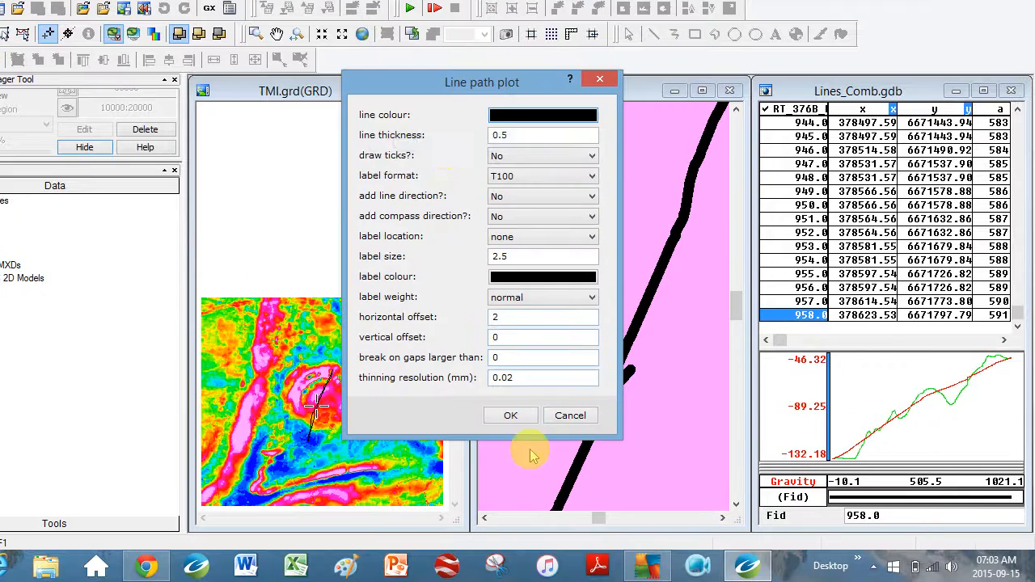
pyautogui.click(580, 455)
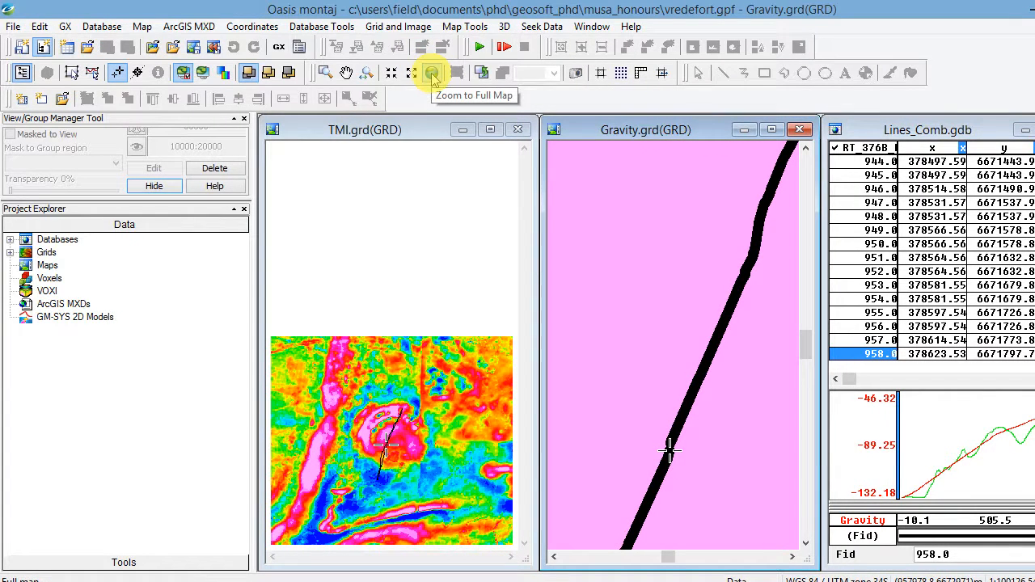
pyautogui.click(432, 74)
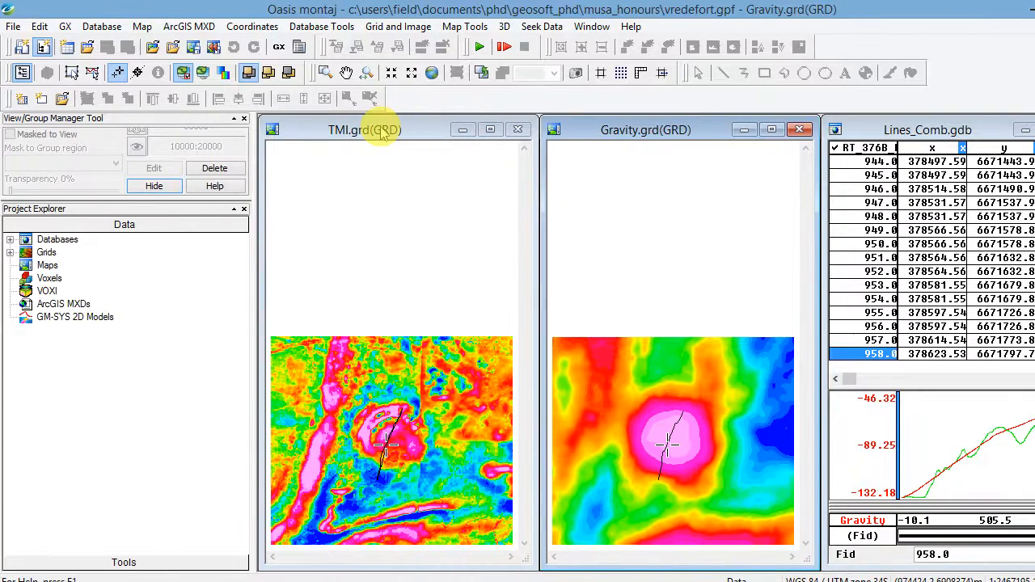
# Replot the line paths on the TMI map with line thickness 0.5 and no labels
pyautogui.click(384, 134)
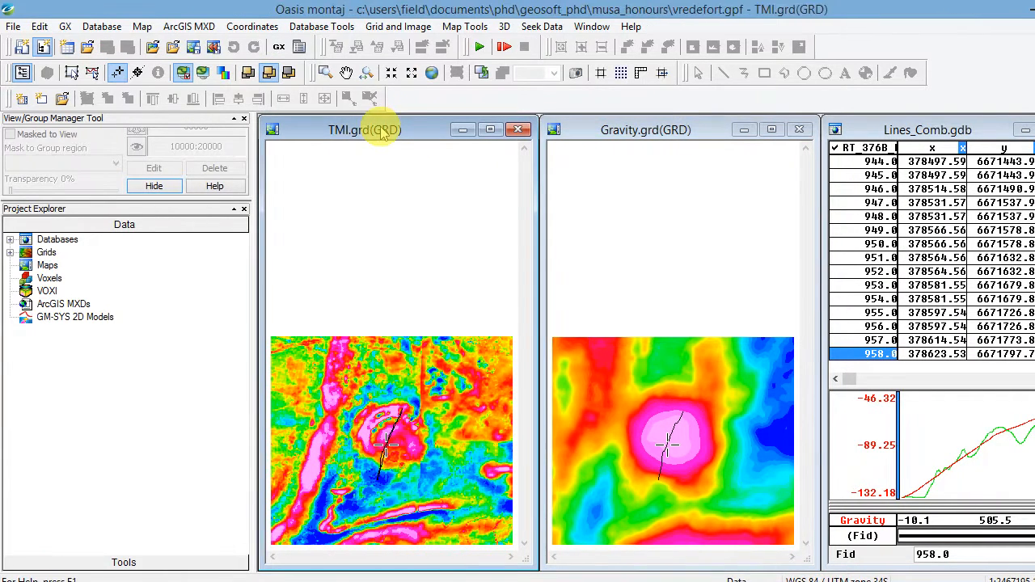
pyautogui.click(466, 26)
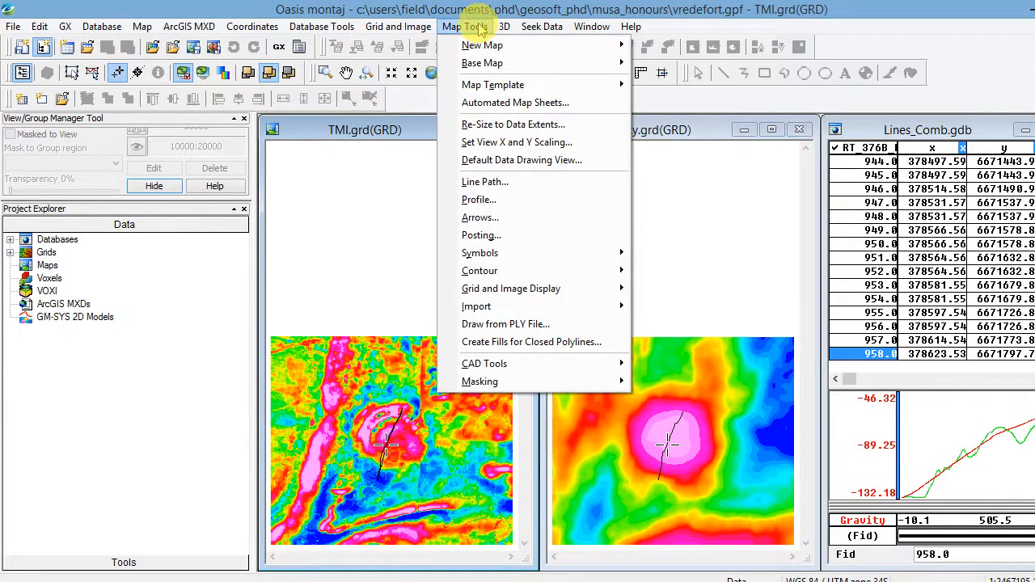
pyautogui.click(474, 178)
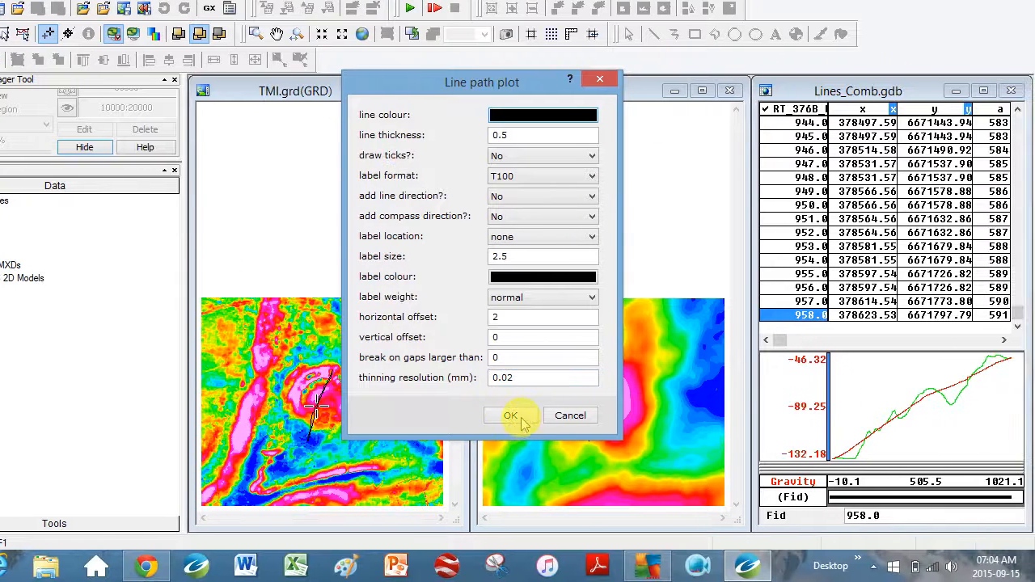
pyautogui.click(580, 454)
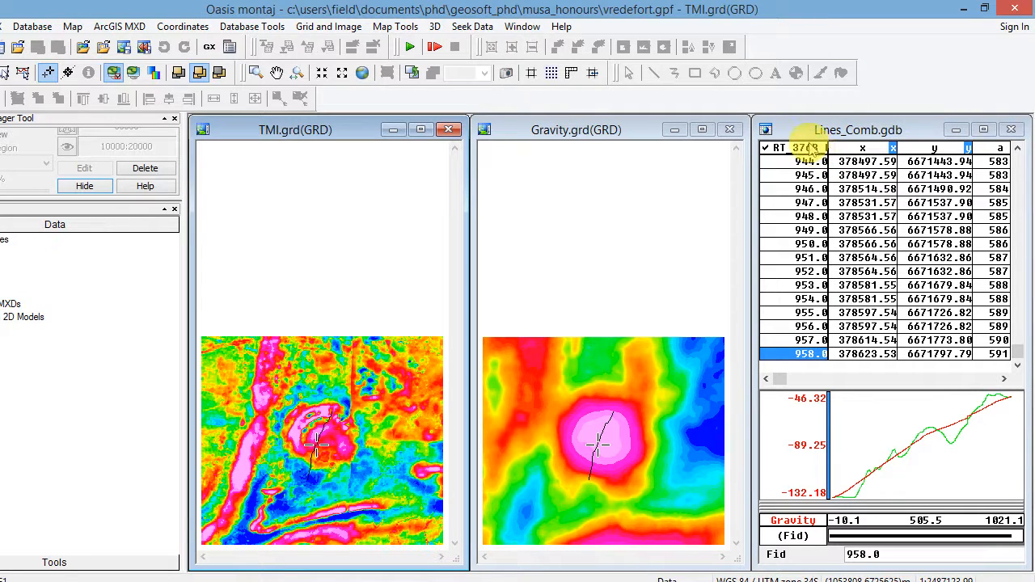
# Export the displayed channels of the selected lines to CSV with channel and line names, overwriting vredefort_profile.csv
pyautogui.click(811, 148)
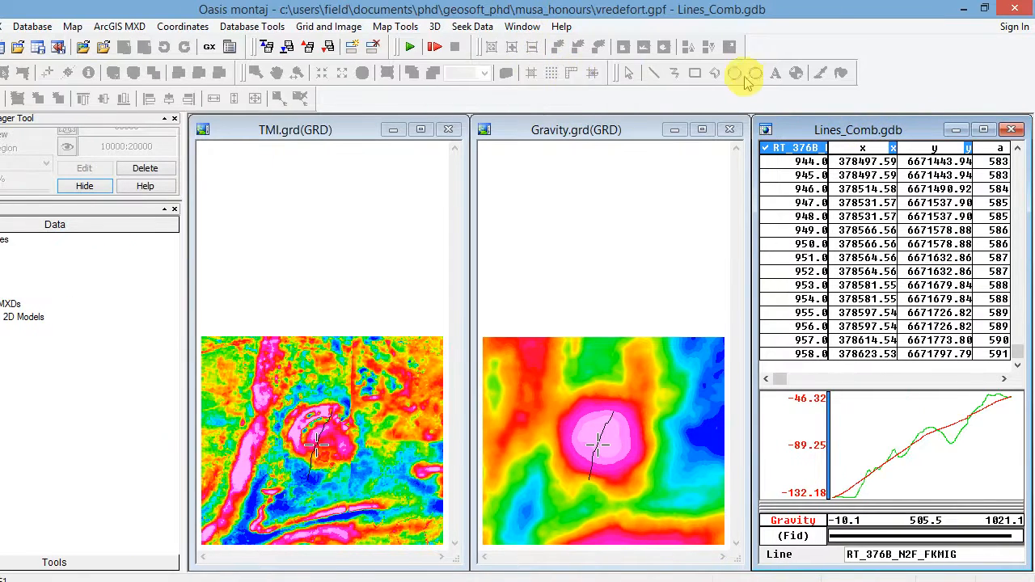
pyautogui.press('super+c')
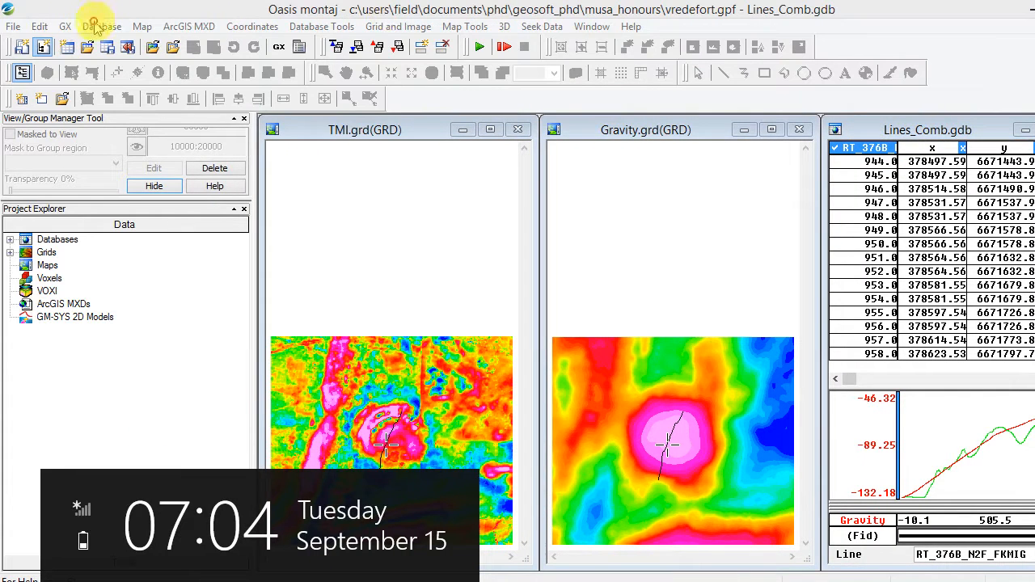
pyautogui.click(97, 26)
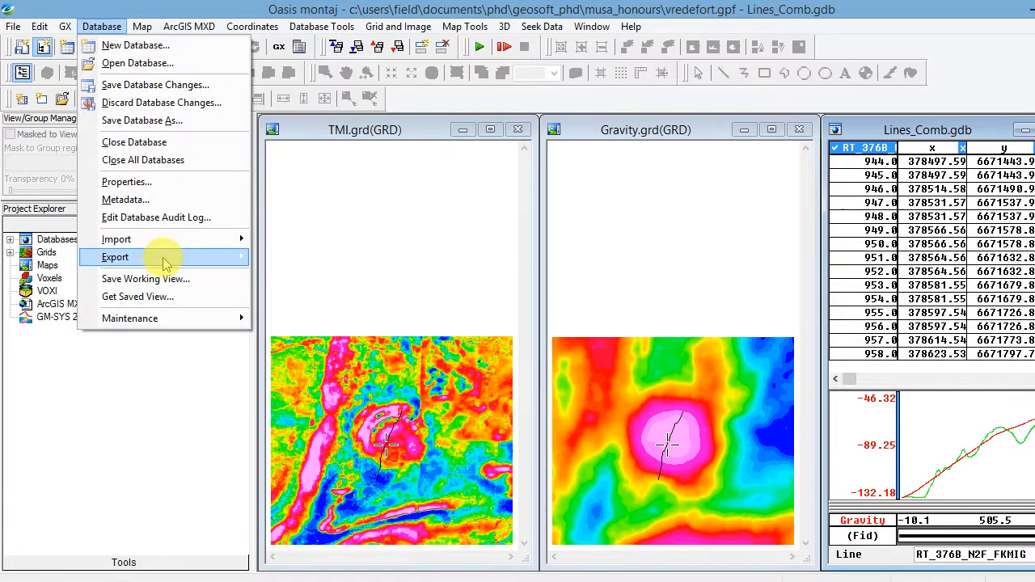
pyautogui.moveTo(164, 264)
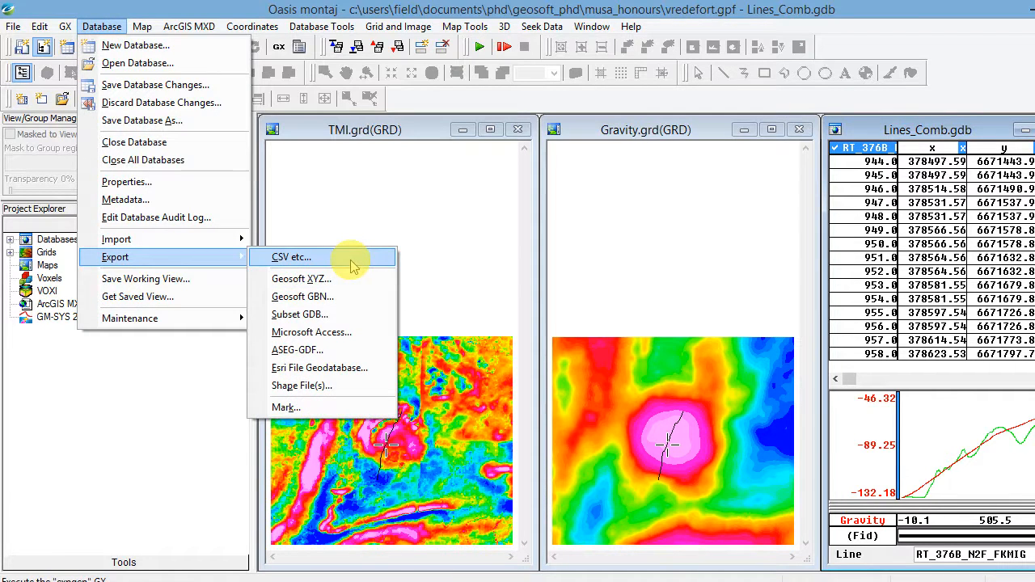
pyautogui.click(350, 259)
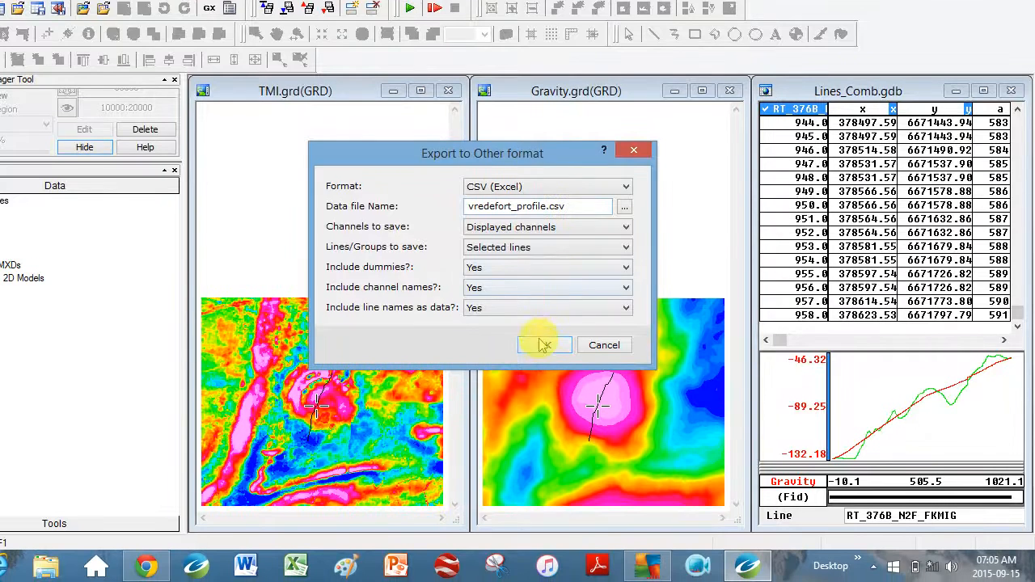
pyautogui.click(544, 346)
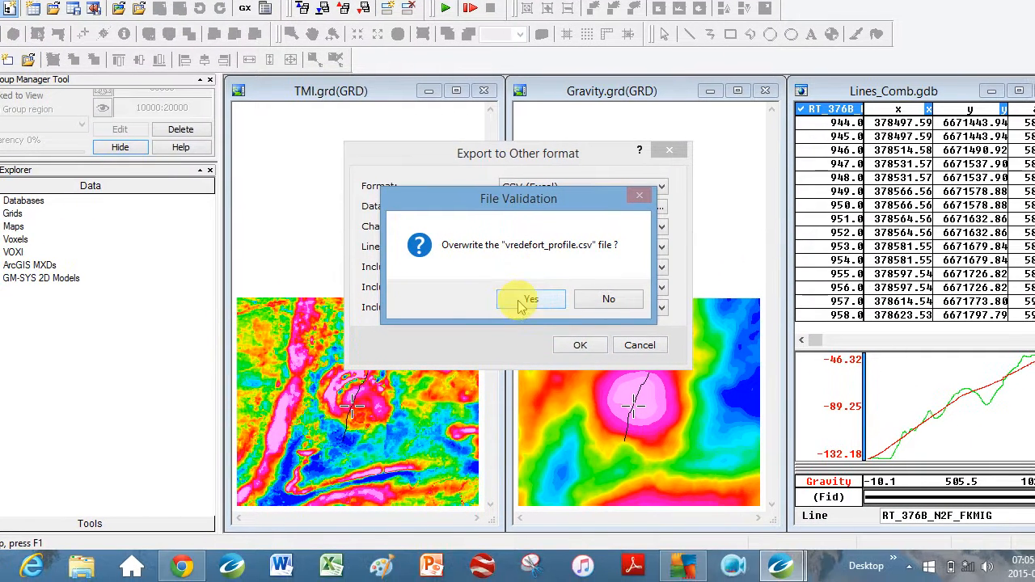
pyautogui.click(520, 300)
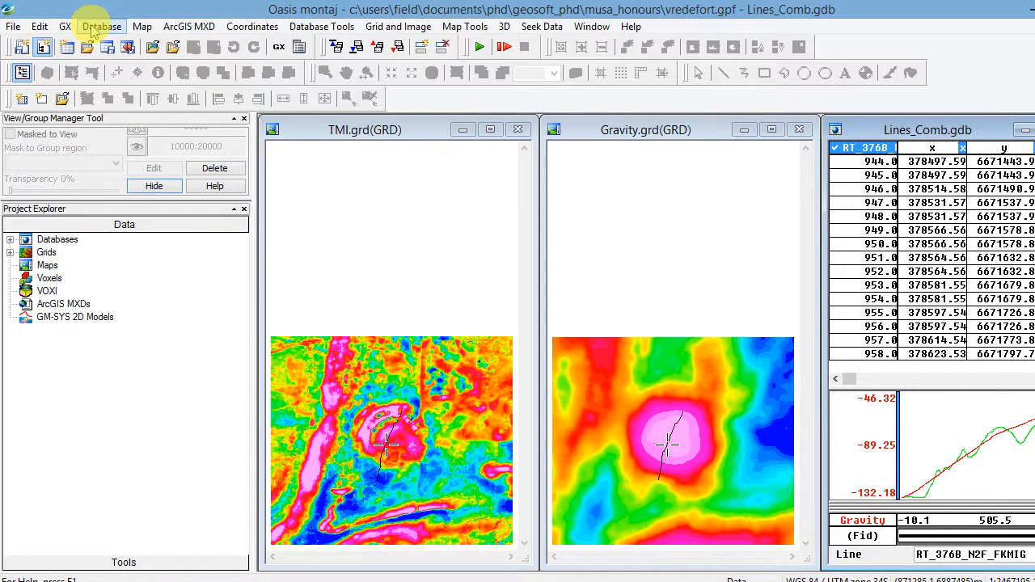
# Start an ASCII import and choose the most recently modified file, vredefort_profile.csv, in the Musa_Honours folder
pyautogui.click(98, 28)
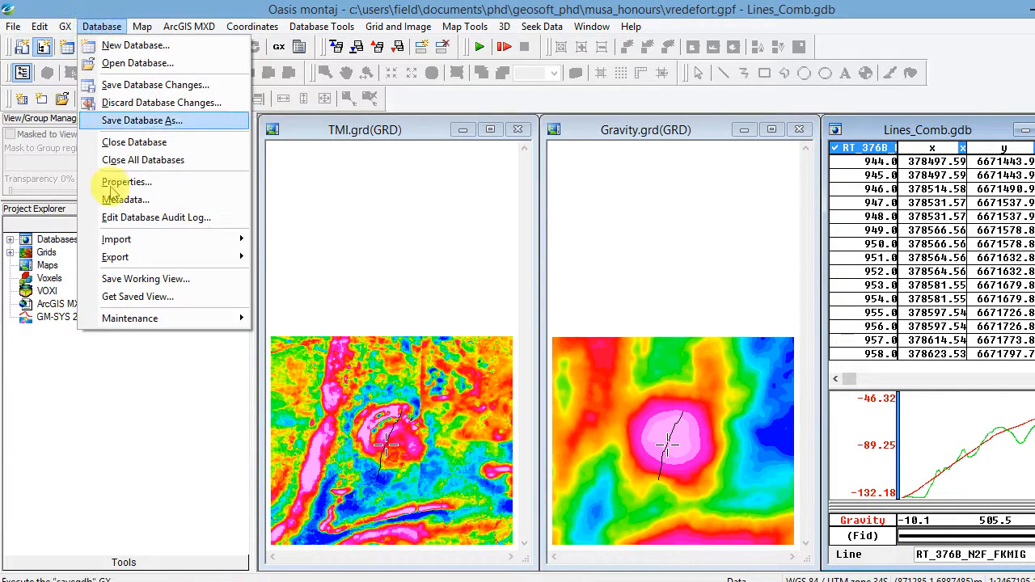
pyautogui.moveTo(157, 239)
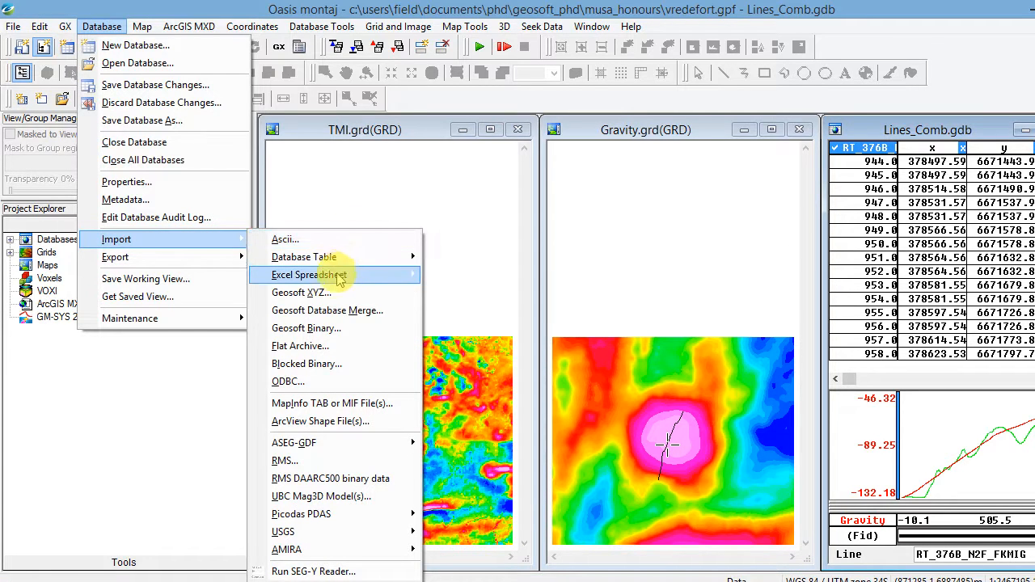
pyautogui.moveTo(333, 279)
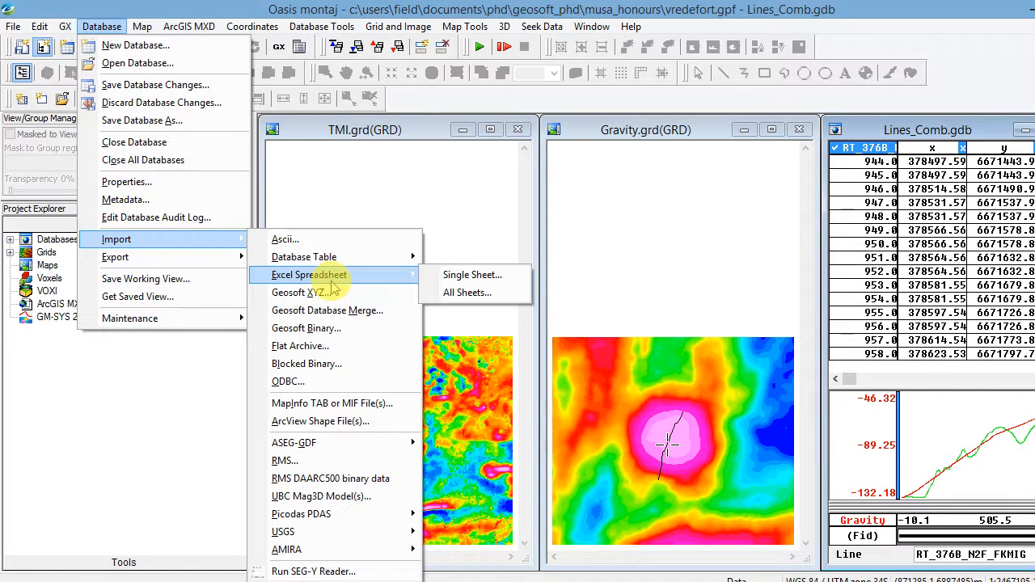
pyautogui.click(358, 241)
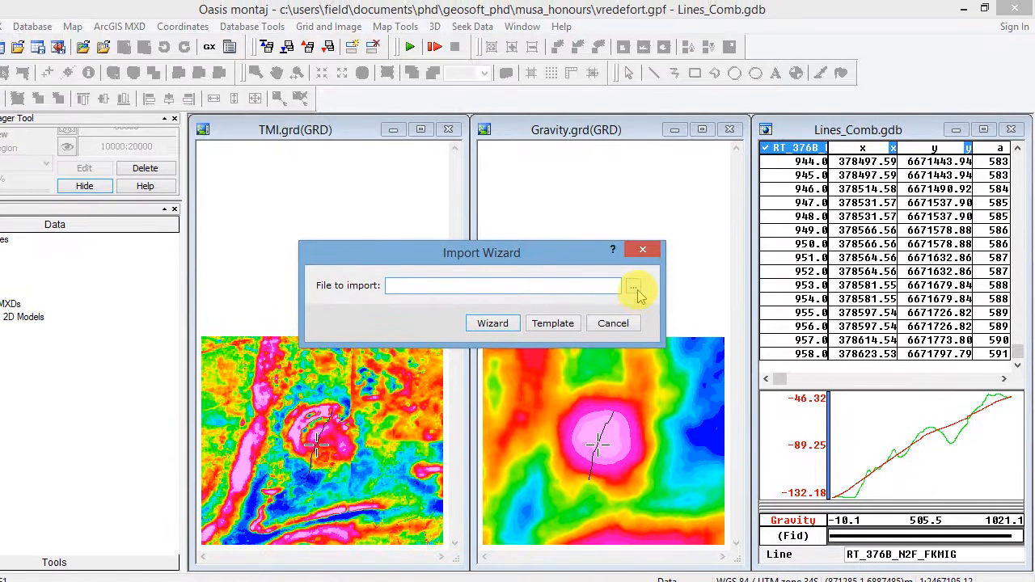
pyautogui.click(634, 282)
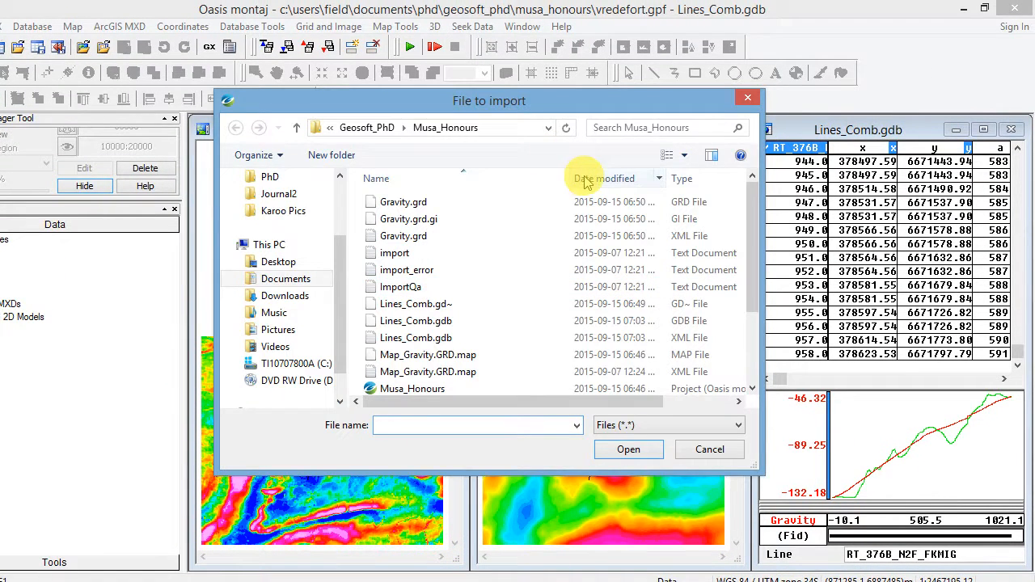
pyautogui.click(597, 184)
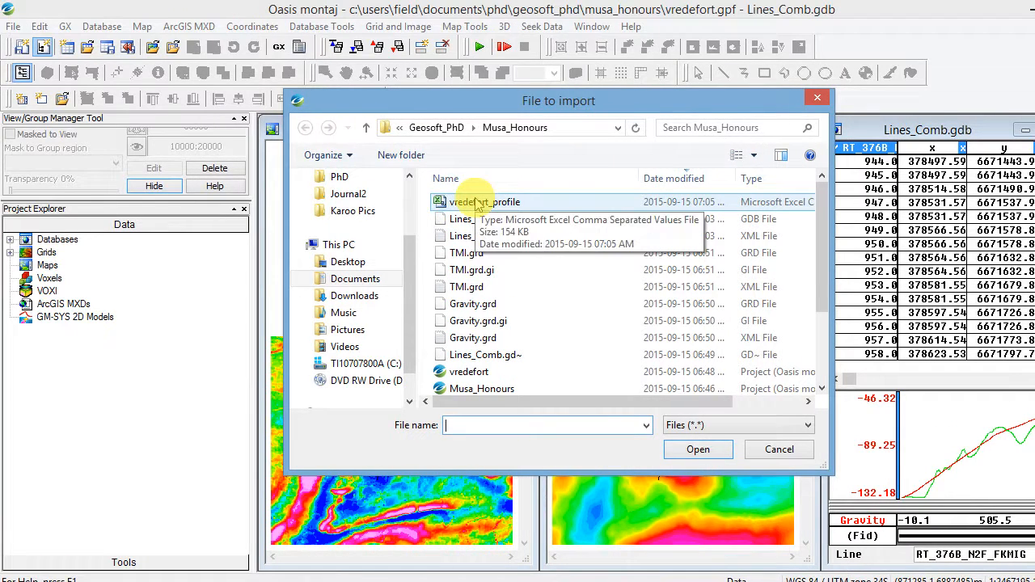
pyautogui.click(484, 202)
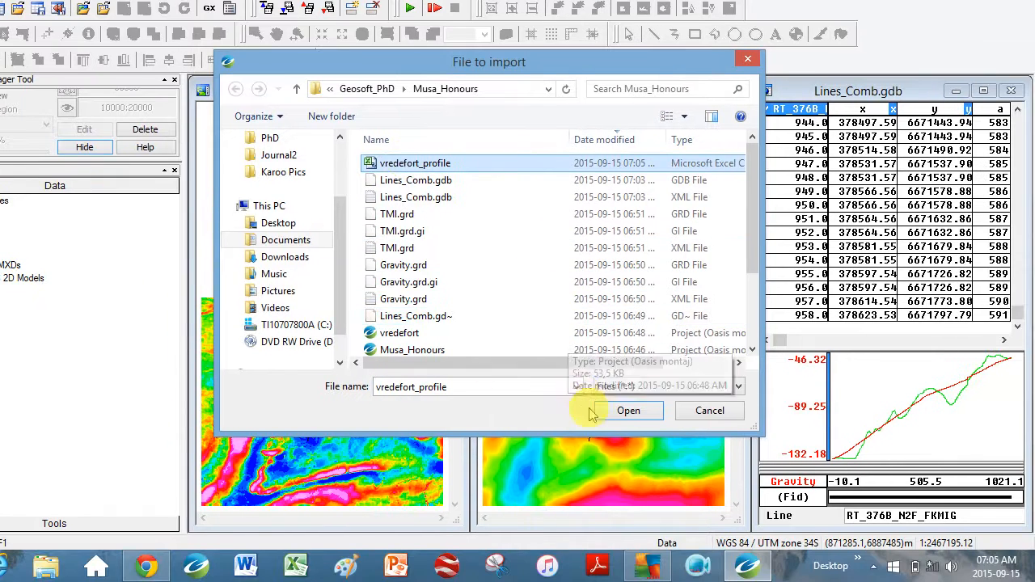
pyautogui.click(627, 411)
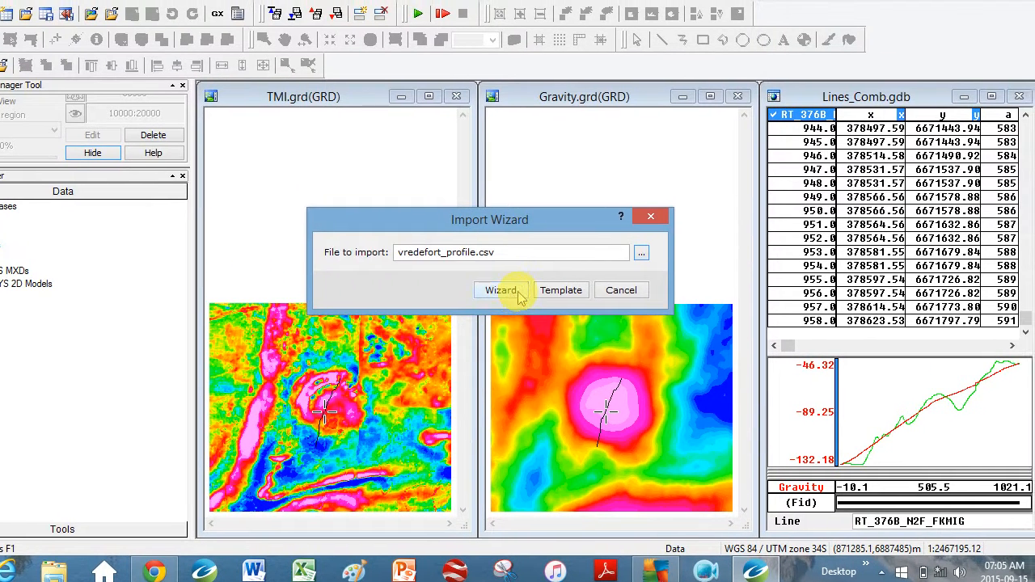
# Run the import wizard with delimited data, headings on row 1 and Microsoft Excel CSV delimiters, and select the x column
pyautogui.click(501, 291)
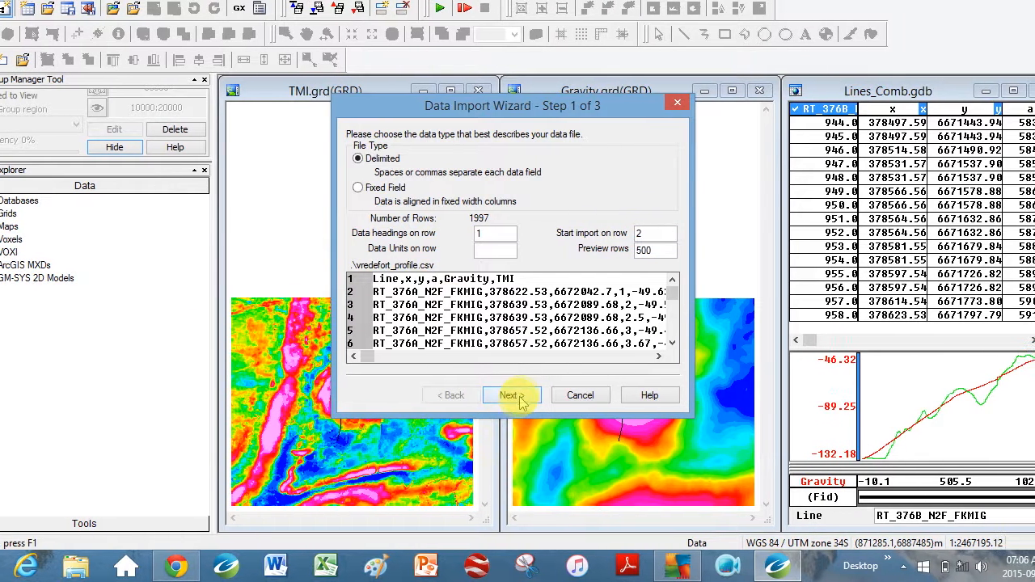
pyautogui.click(511, 396)
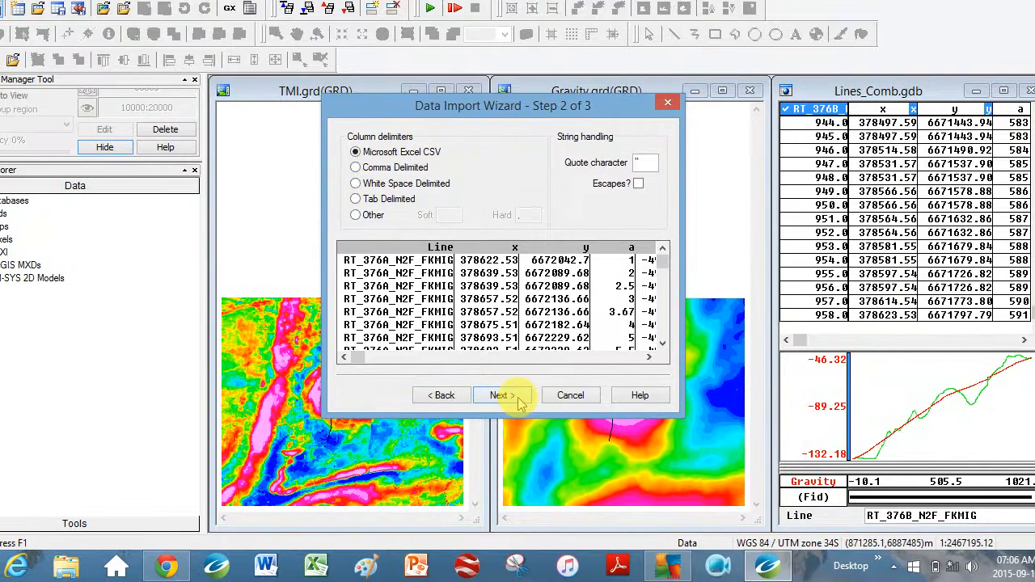
pyautogui.click(489, 396)
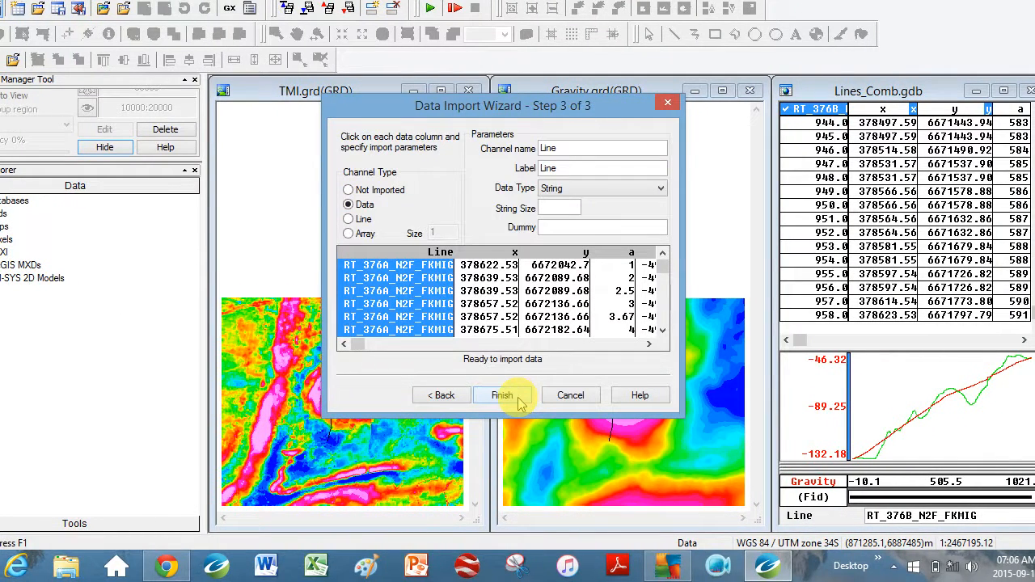
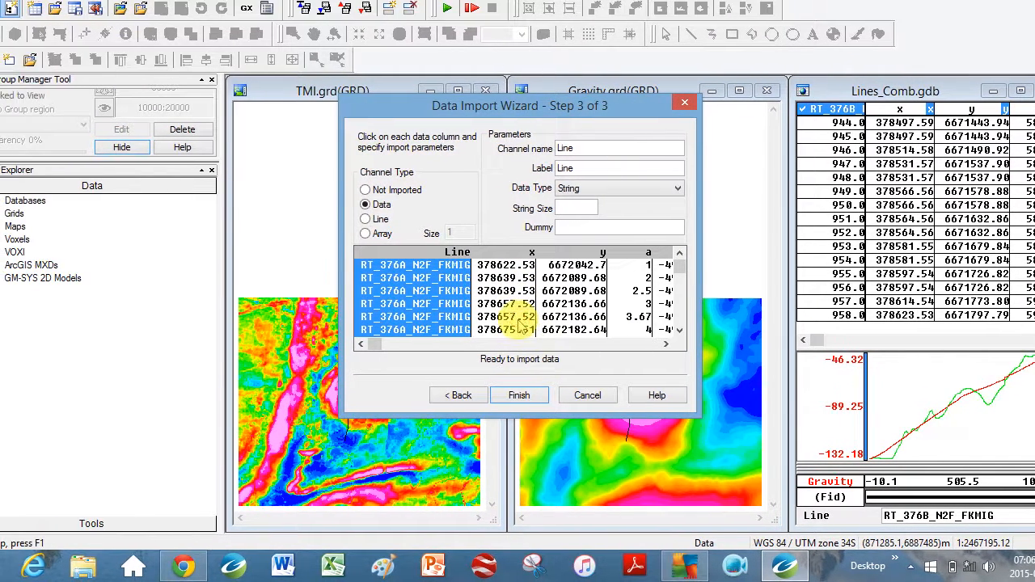
pyautogui.click(520, 323)
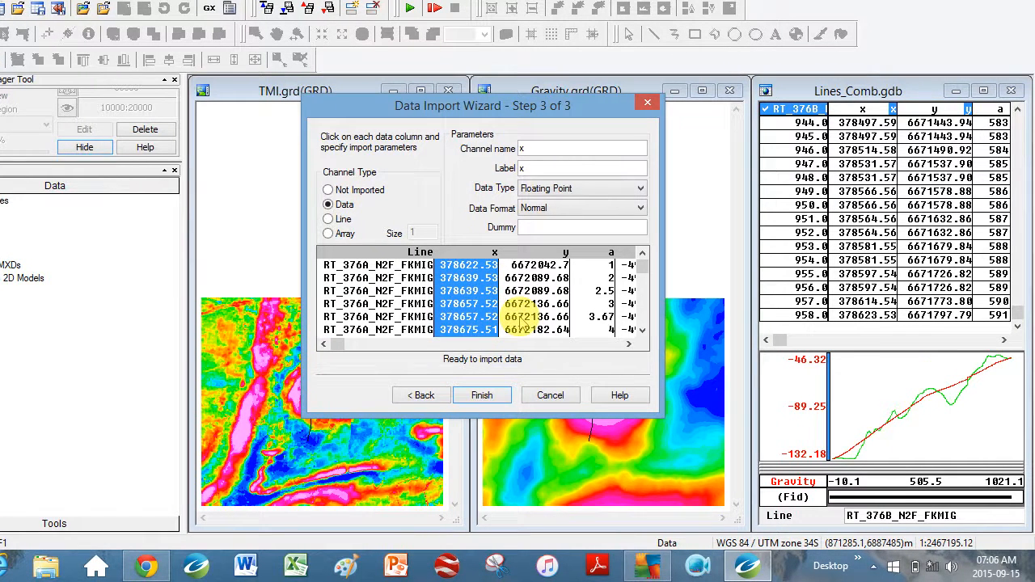
# Check the import parameters of the y, a, Gravity and TMI columns in the data preview
pyautogui.click(534, 317)
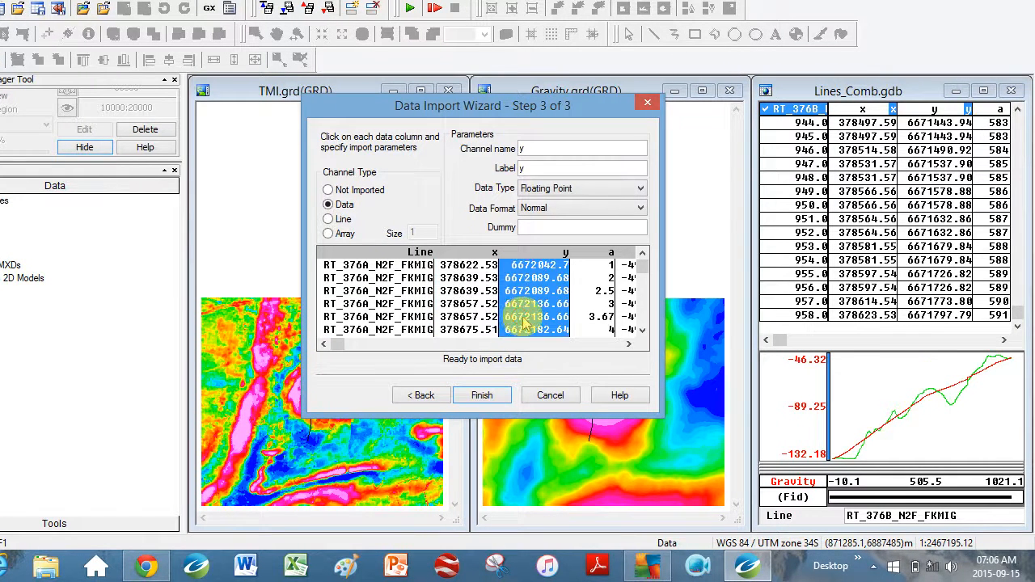
pyautogui.click(595, 315)
pyautogui.click(629, 343)
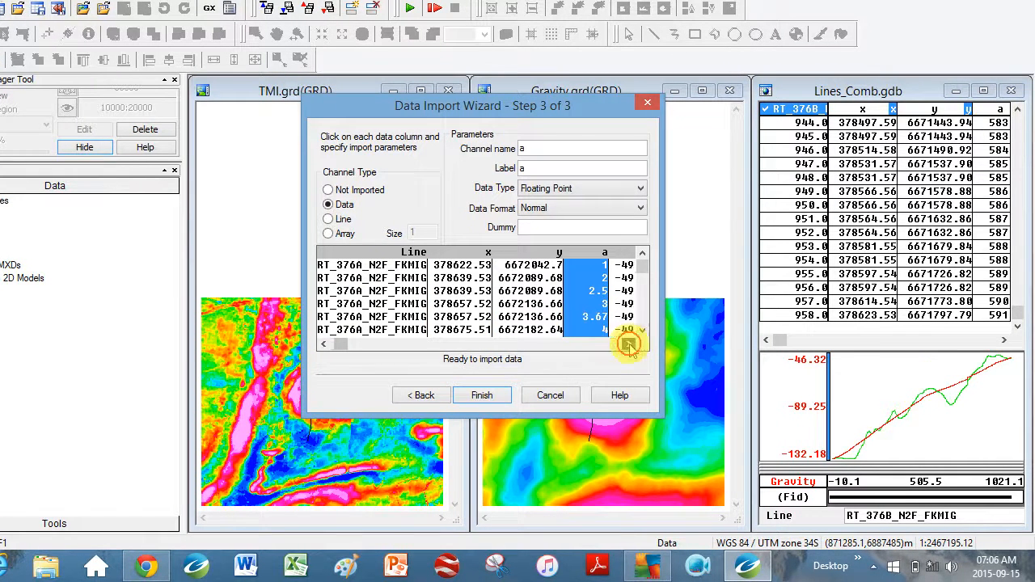
pyautogui.click(629, 344)
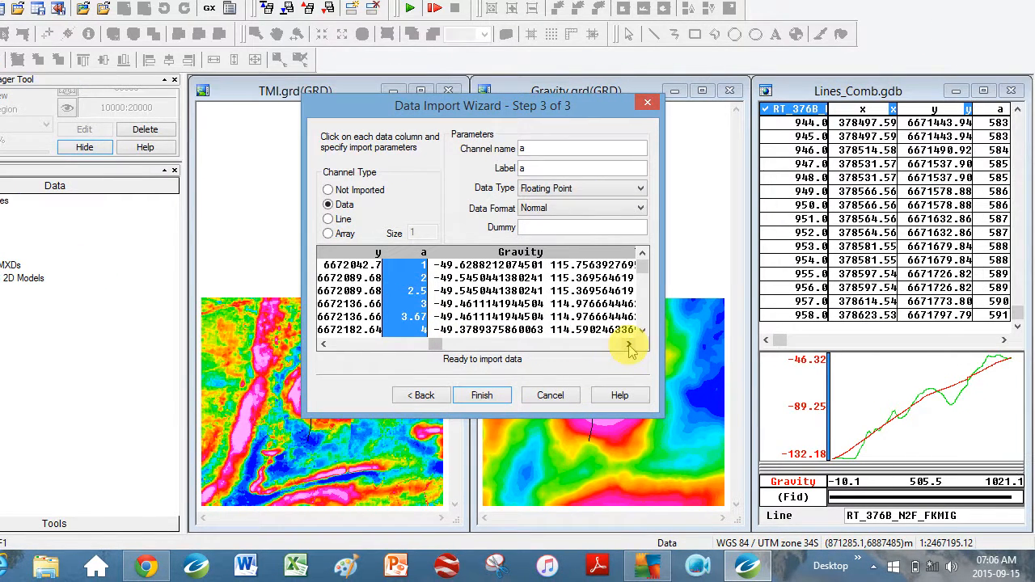
pyautogui.click(628, 344)
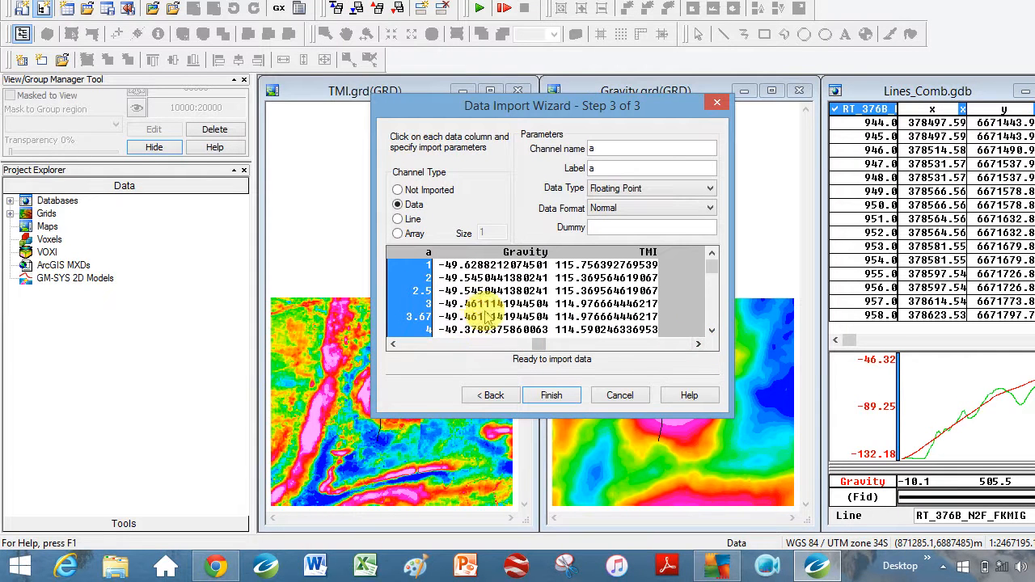
pyautogui.click(486, 319)
pyautogui.click(603, 323)
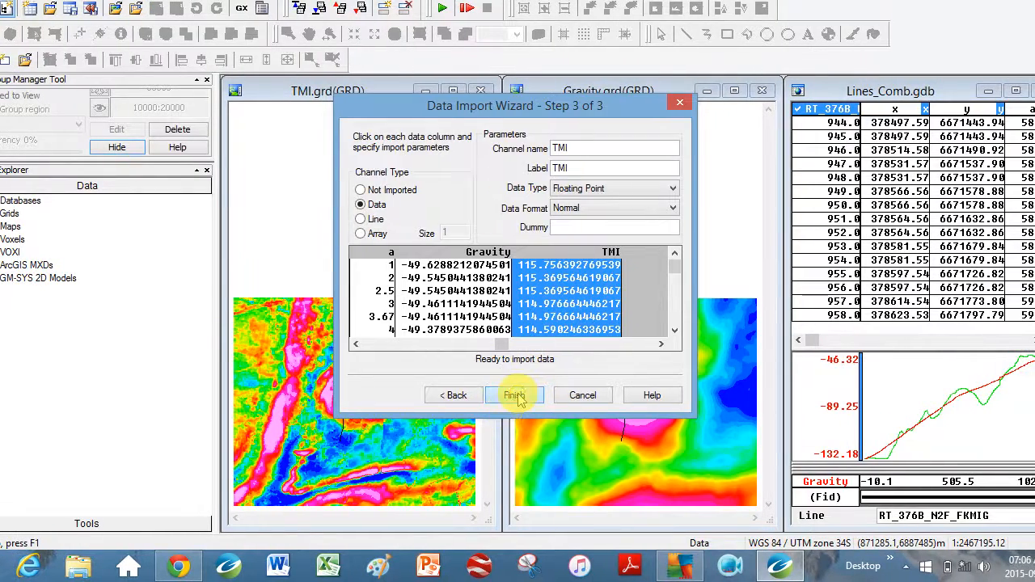
# Finish the import setup without saving a template, and decline importing into the current database
pyautogui.click(483, 395)
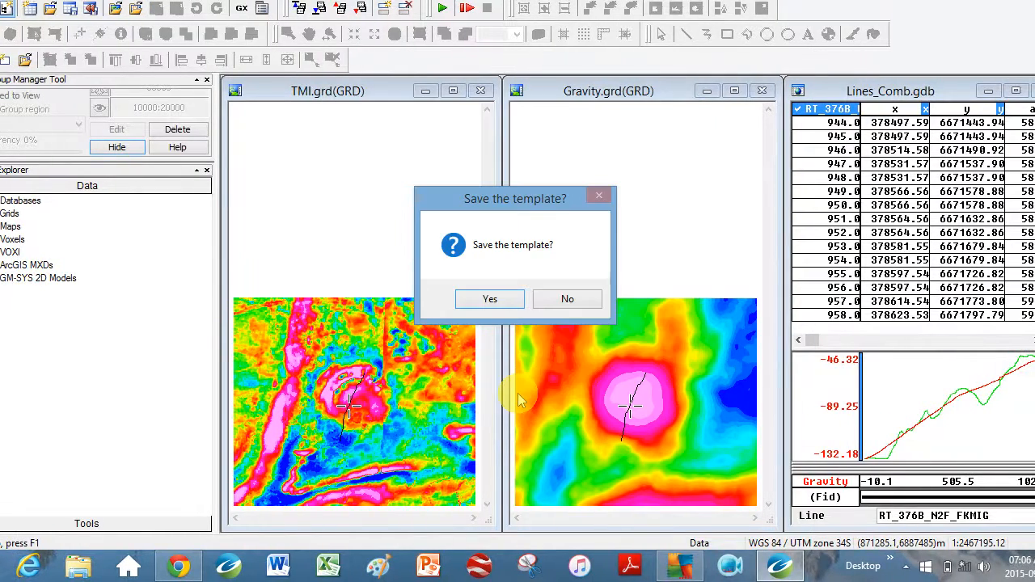
pyautogui.click(544, 299)
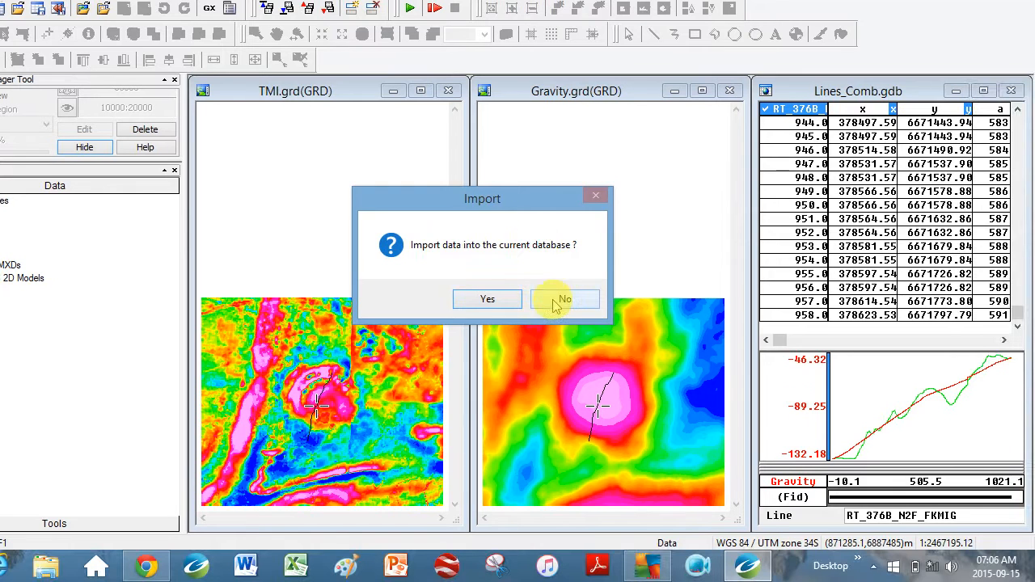
pyautogui.click(557, 301)
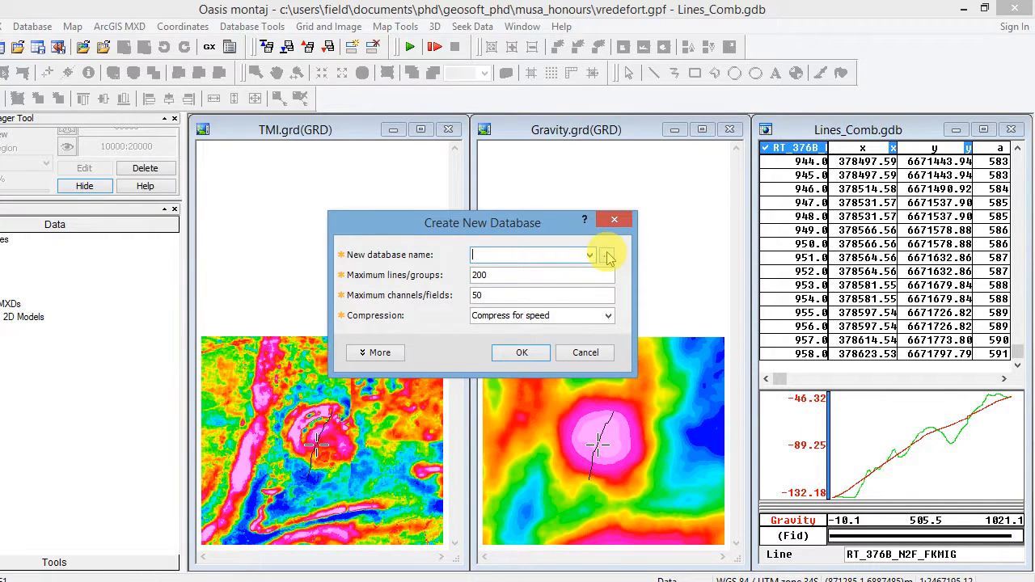
# Create a new database named Lines for the imported data, keeping the default size limits and compression
pyautogui.click(607, 257)
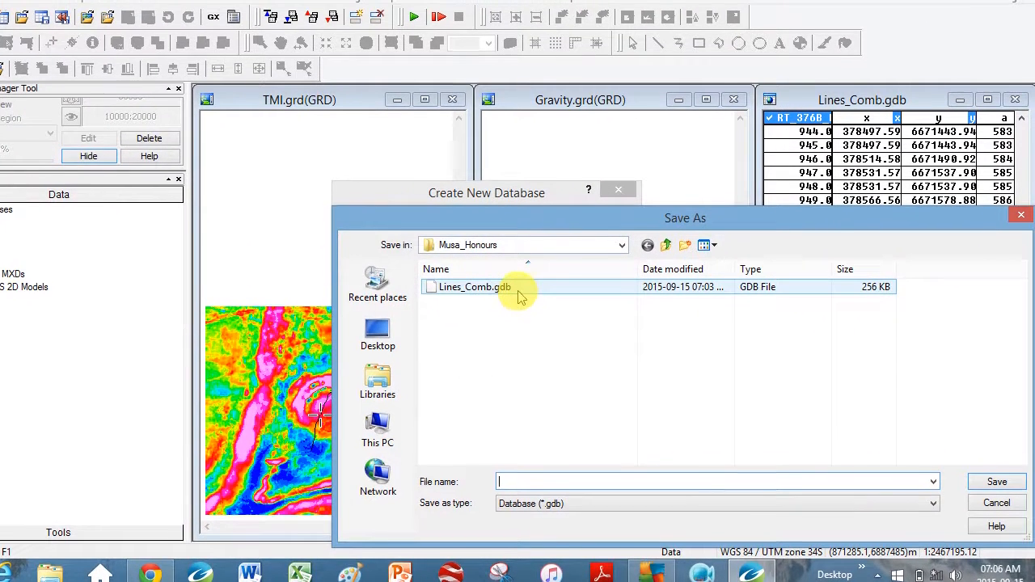
pyautogui.write('Line')
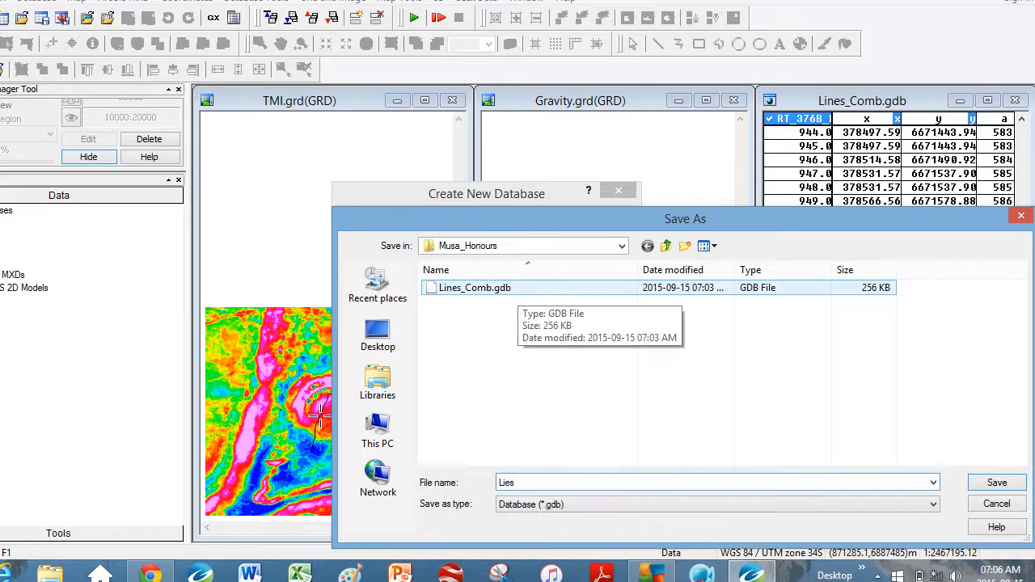
pyautogui.write('s')
pyautogui.press('Left')
pyautogui.press('Left')
pyautogui.write('n')
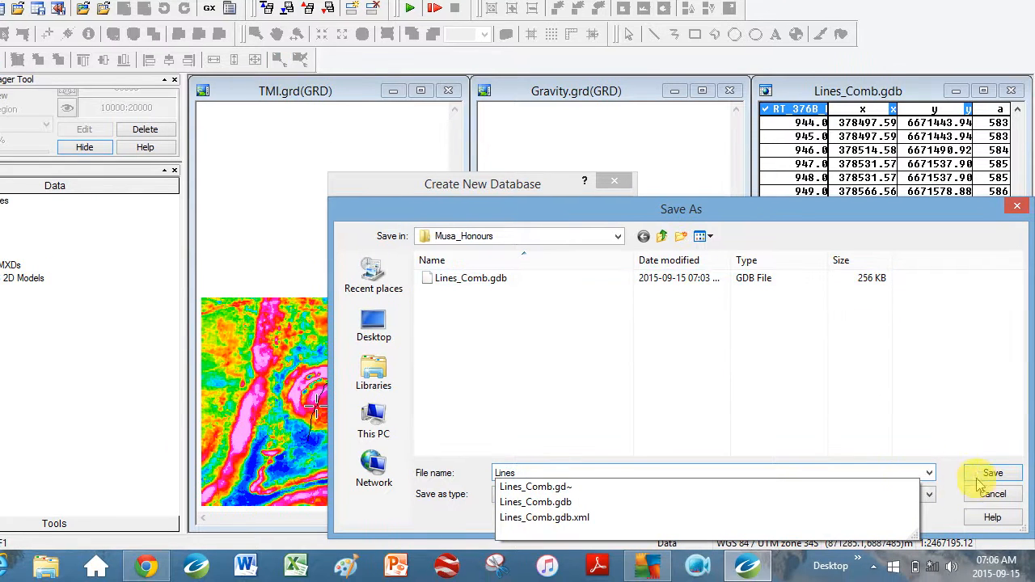
pyautogui.click(990, 476)
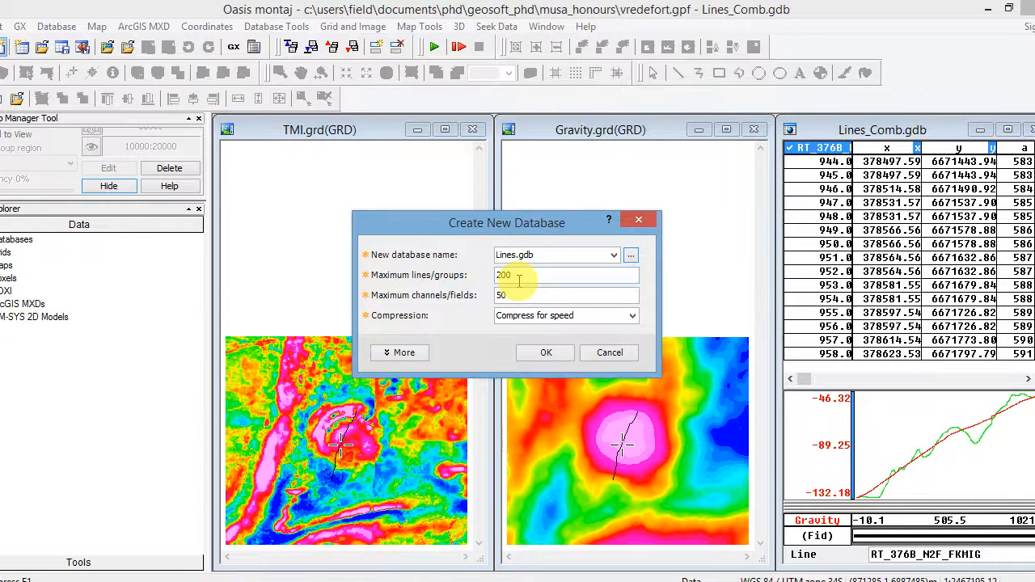
pyautogui.click(518, 295)
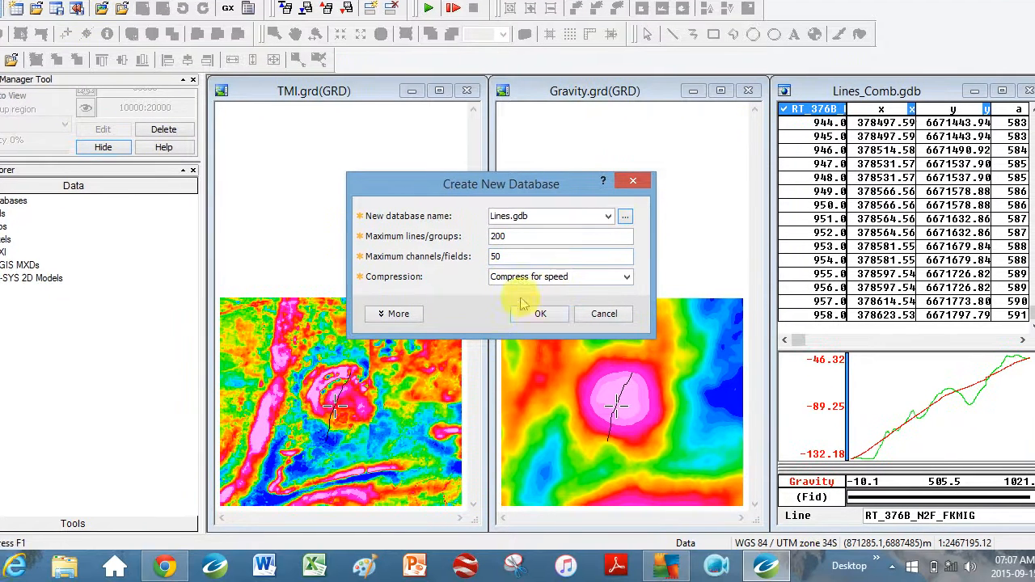
pyautogui.click(548, 351)
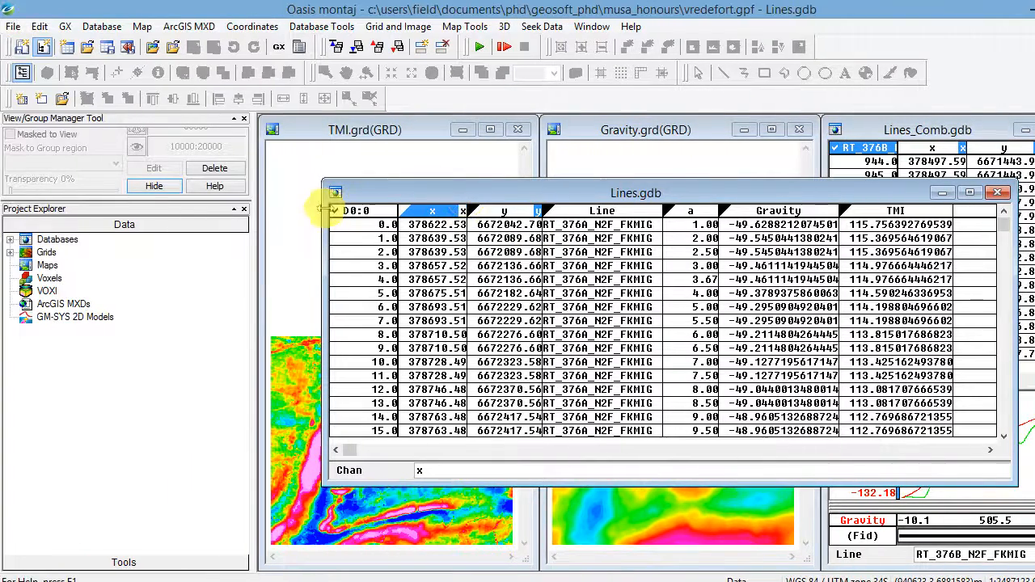
# List the lines in the Lines.gdb database and fit its window beside the Gravity grid
pyautogui.rightClick(356, 212)
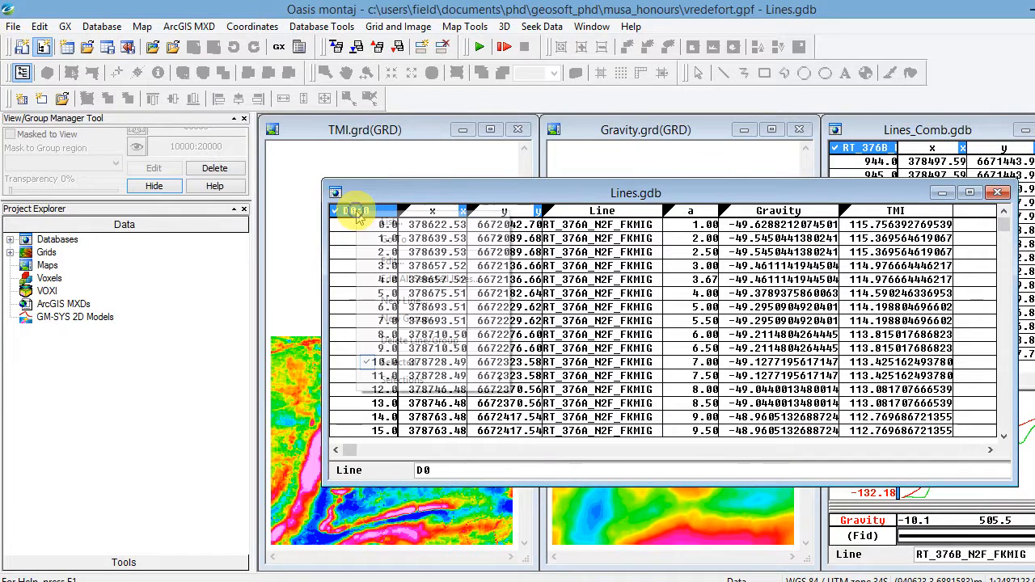
pyautogui.click(389, 223)
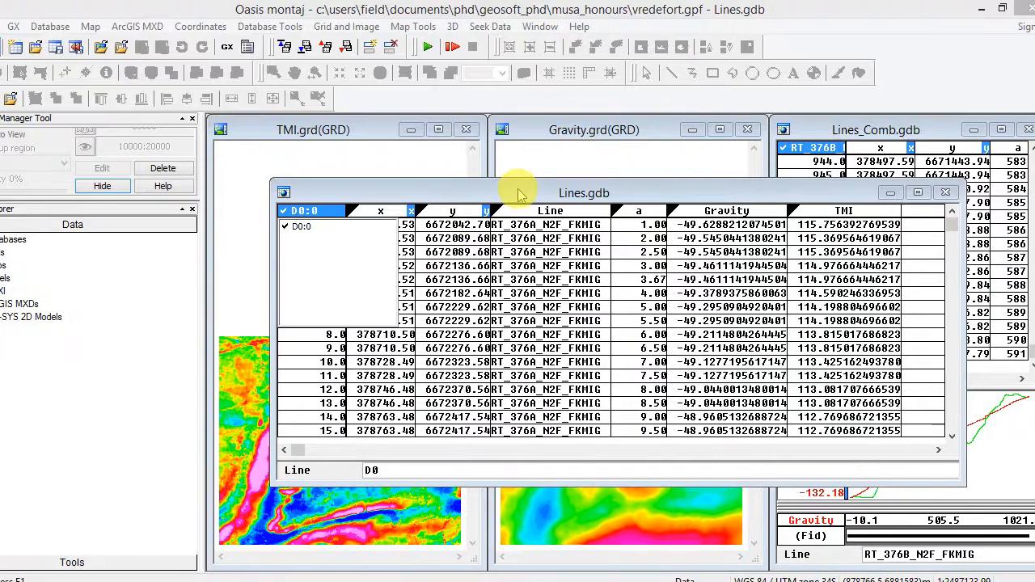
pyautogui.moveTo(517, 192); pyautogui.dragTo(586, 132)
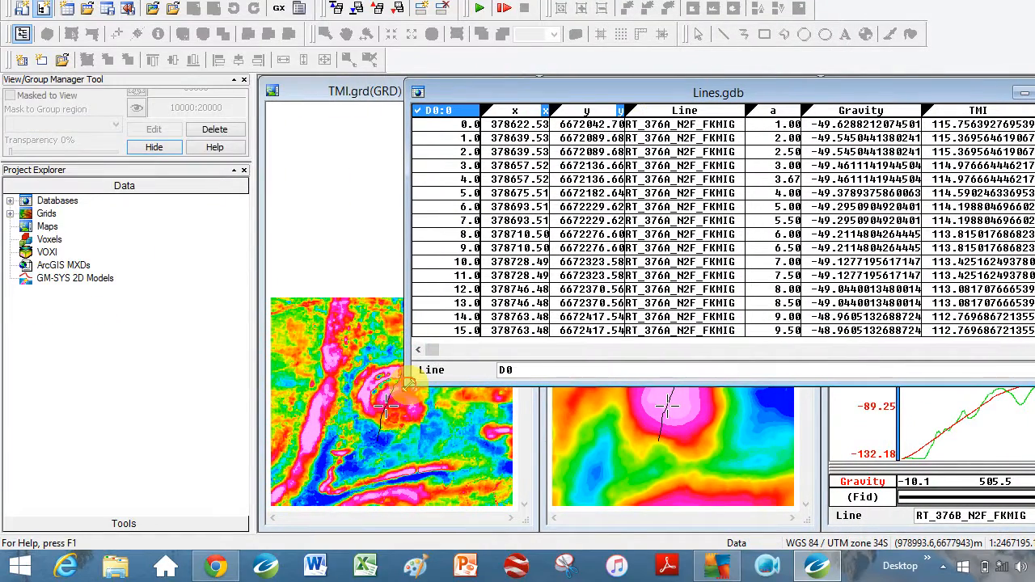
pyautogui.moveTo(410, 383); pyautogui.dragTo(830, 530)
pyautogui.moveTo(761, 530); pyautogui.dragTo(754, 530)
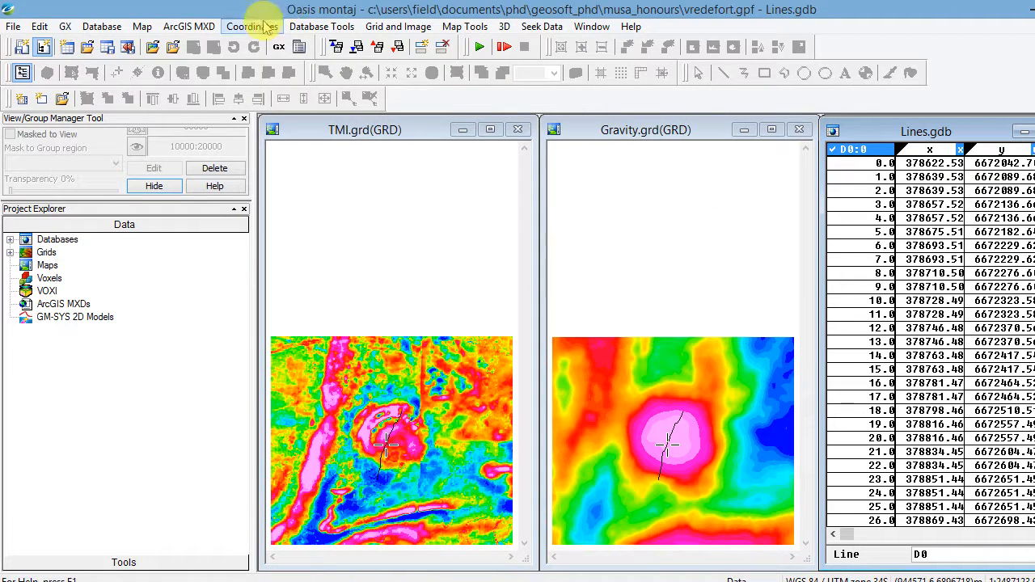
# Georeference the x and y channels with the projected coordinate system UTM zone 35S on the WGS 84 datum
pyautogui.click(182, 27)
pyautogui.click(267, 63)
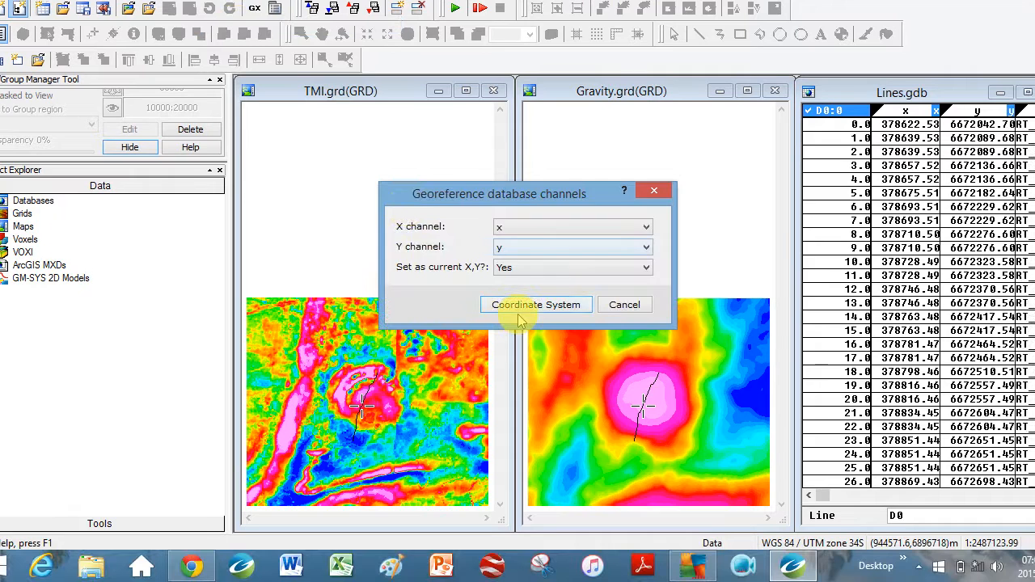
pyautogui.click(502, 348)
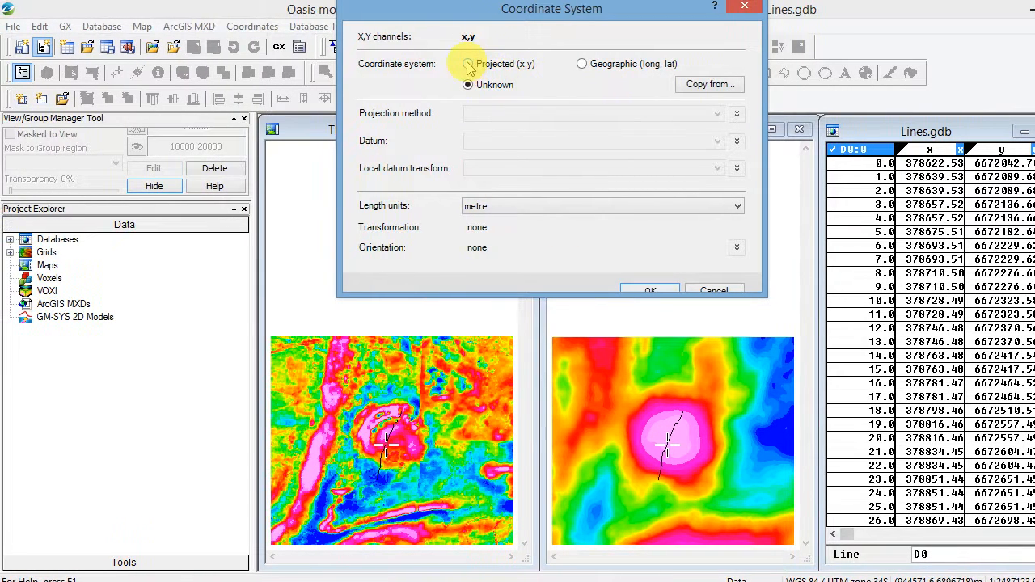
pyautogui.click(469, 68)
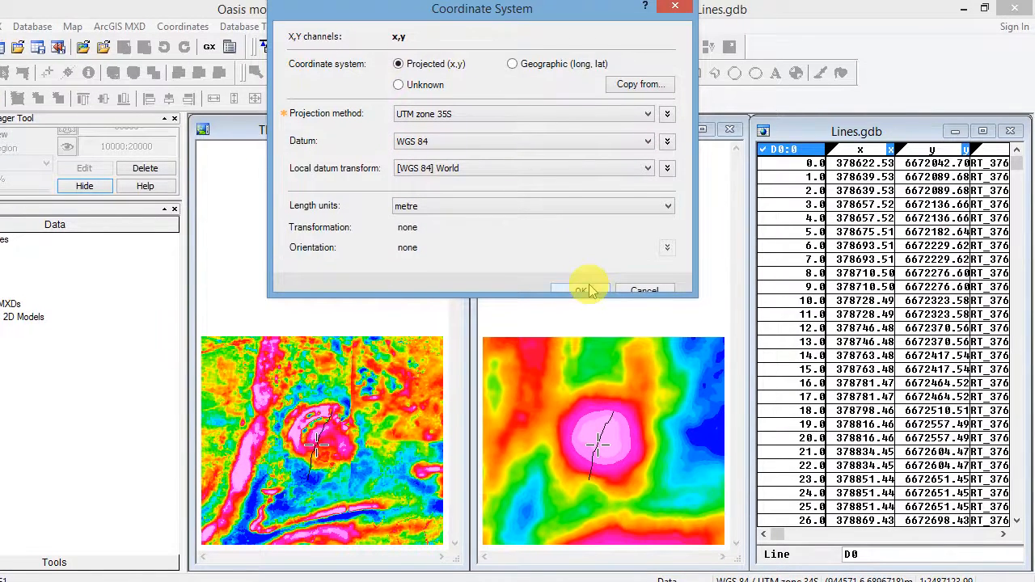
pyautogui.click(589, 291)
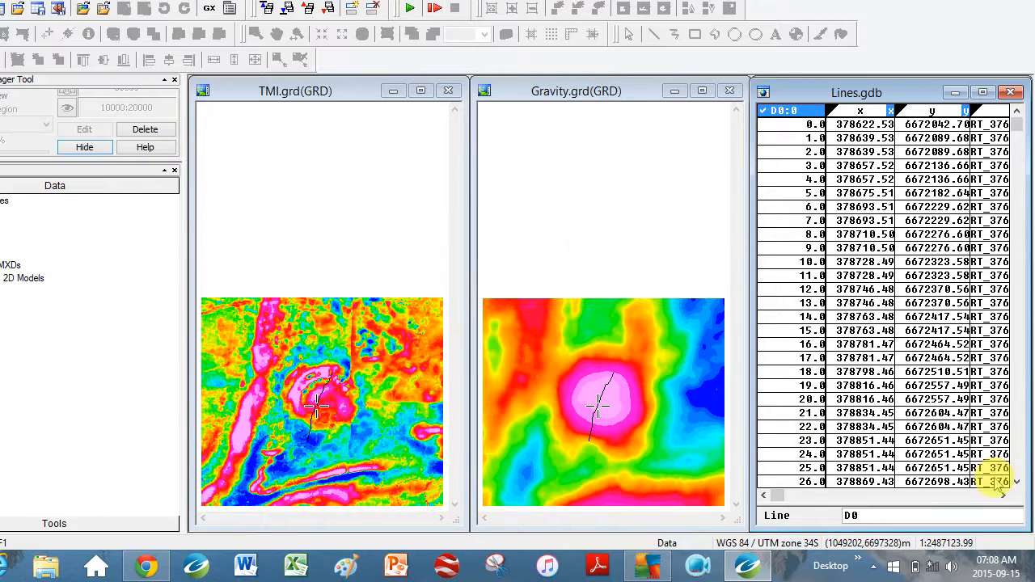
# Edit the Gravity channel of Lines.gdb to display 2 decimals and use mGal as its units
pyautogui.click(1004, 496)
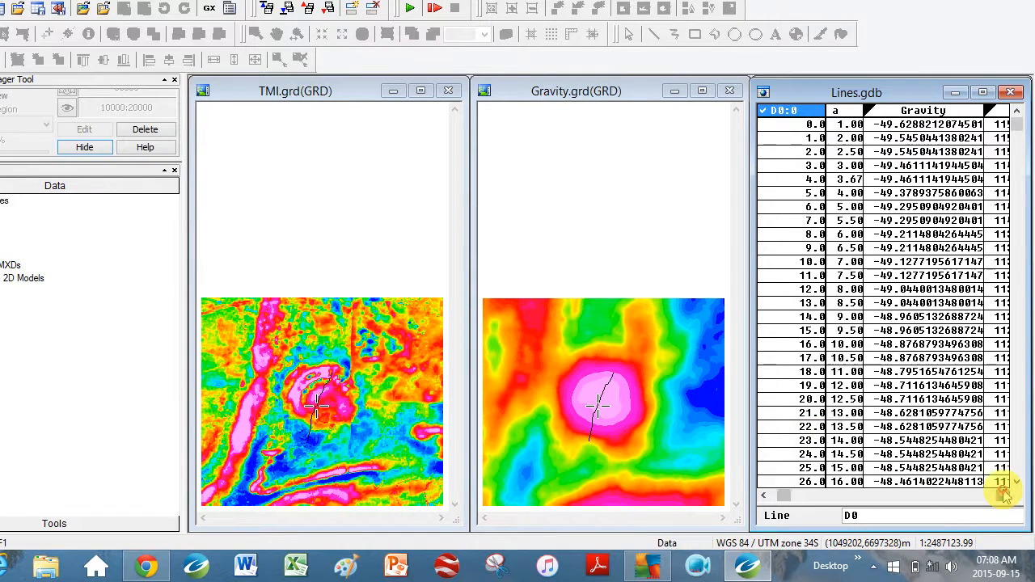
pyautogui.click(1004, 496)
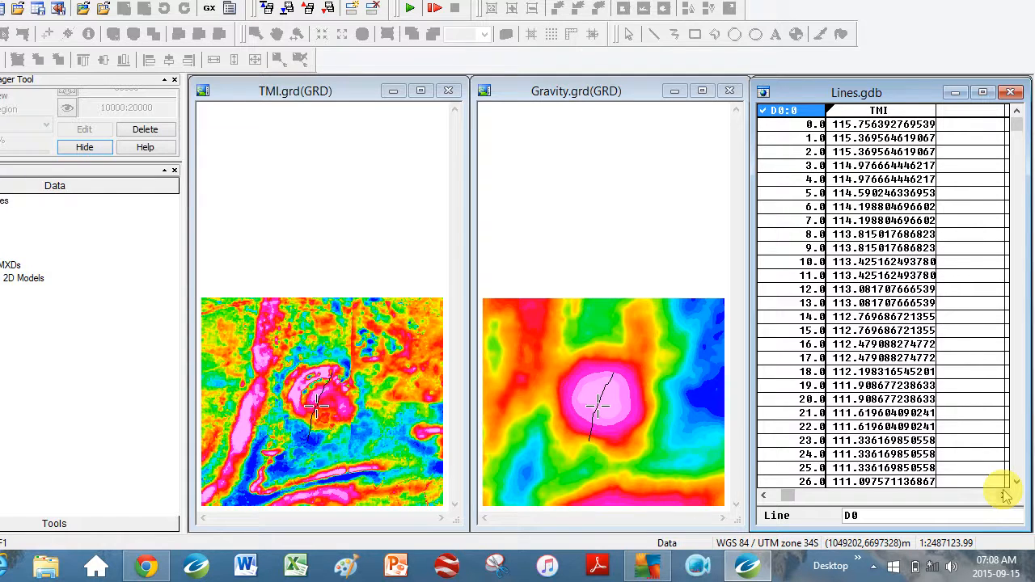
pyautogui.click(764, 496)
pyautogui.click(763, 496)
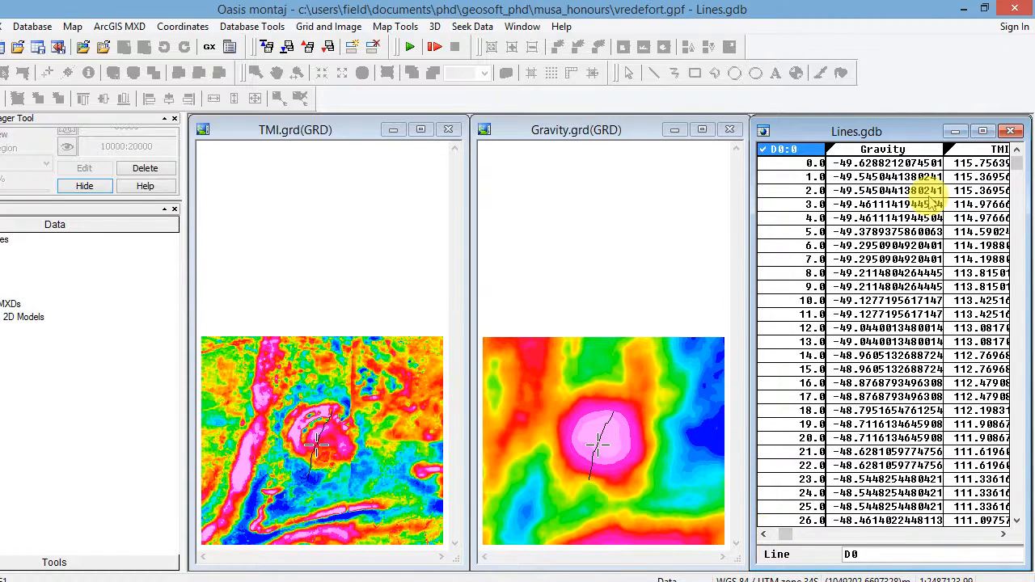
pyautogui.click(881, 149)
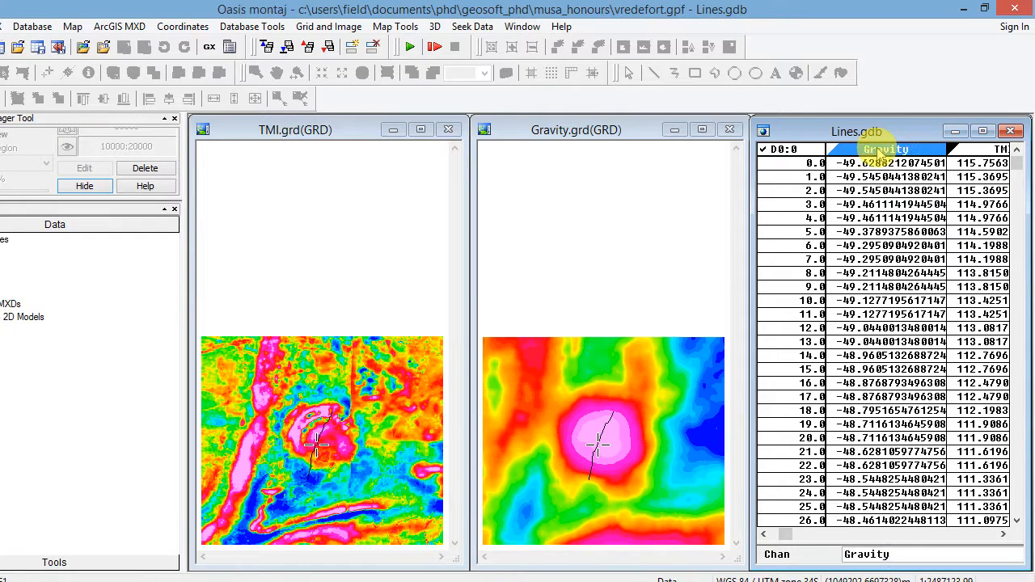
pyautogui.rightClick(880, 153)
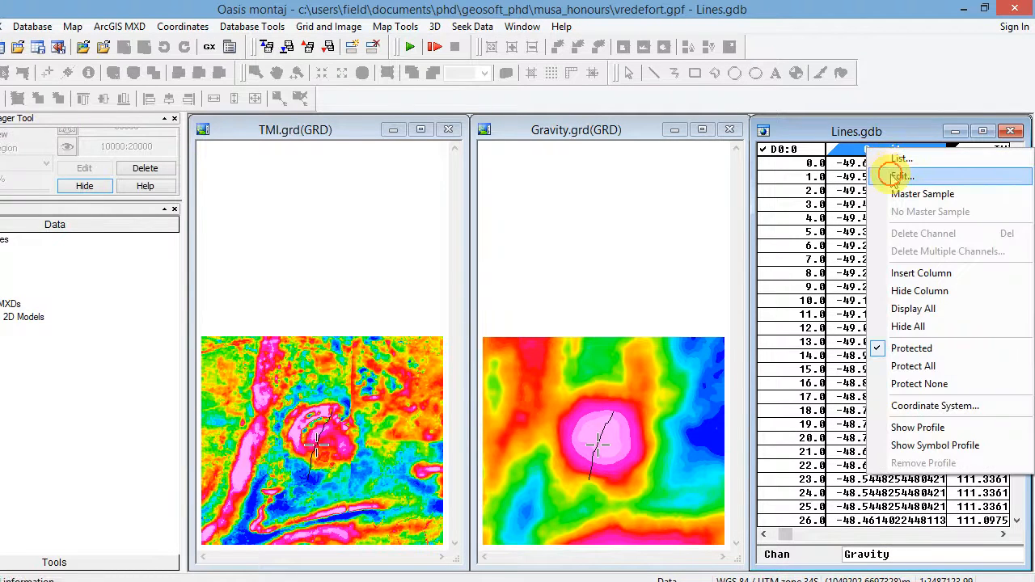
pyautogui.click(894, 179)
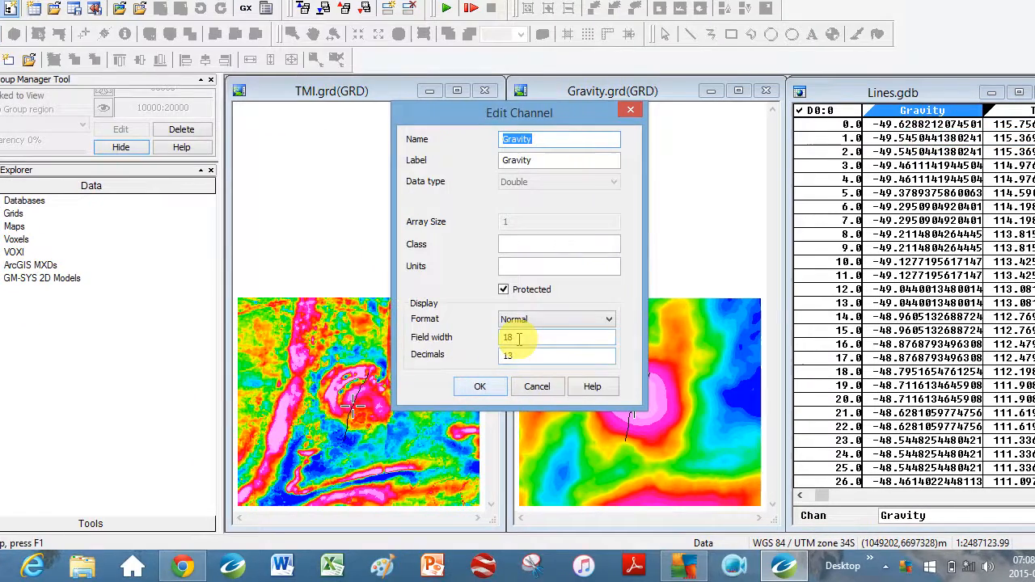
pyautogui.doubleClick(522, 354)
pyautogui.write('2')
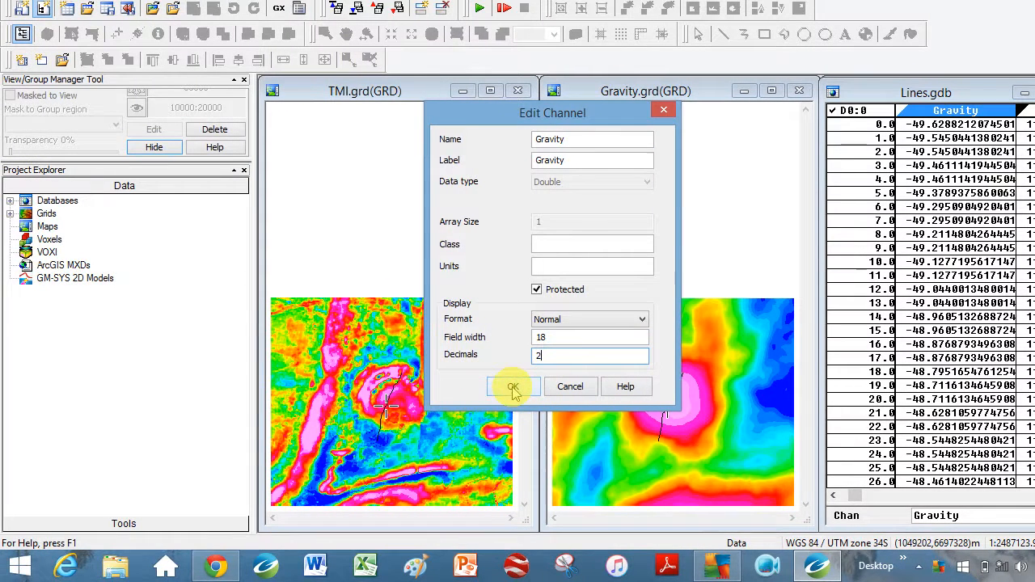
pyautogui.click(480, 390)
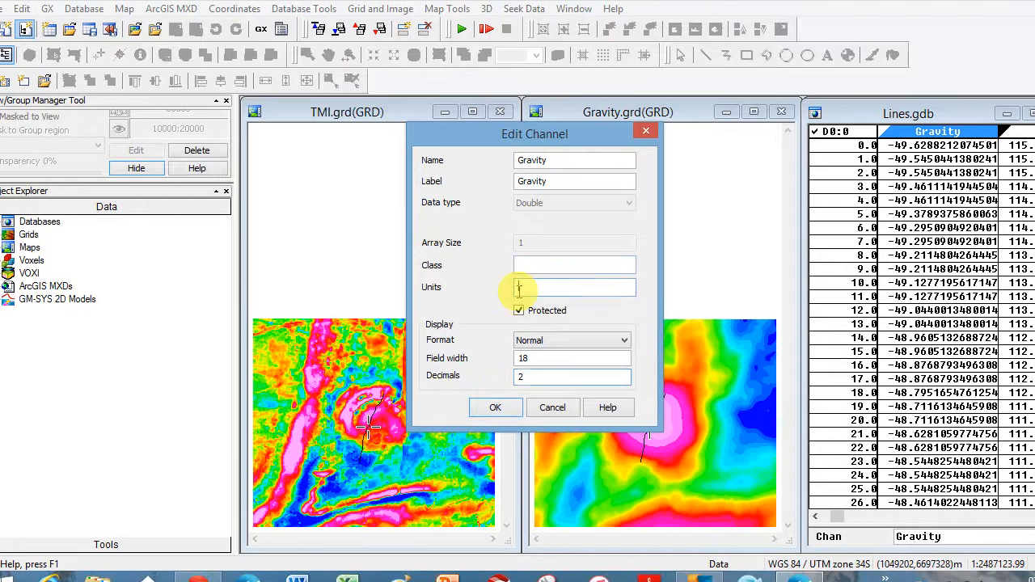
pyautogui.click(537, 268)
pyautogui.write('mGal')
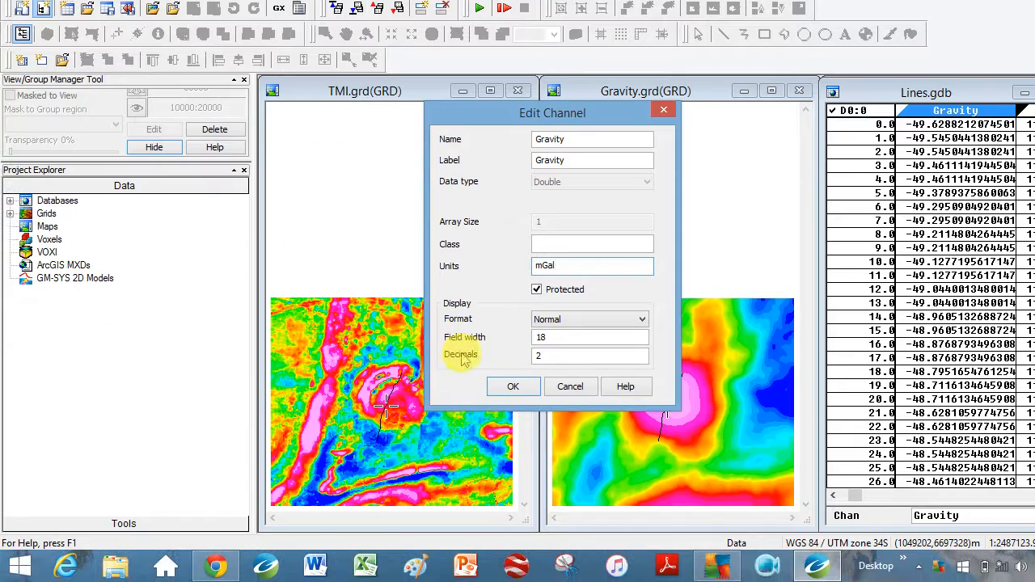
pyautogui.click(504, 387)
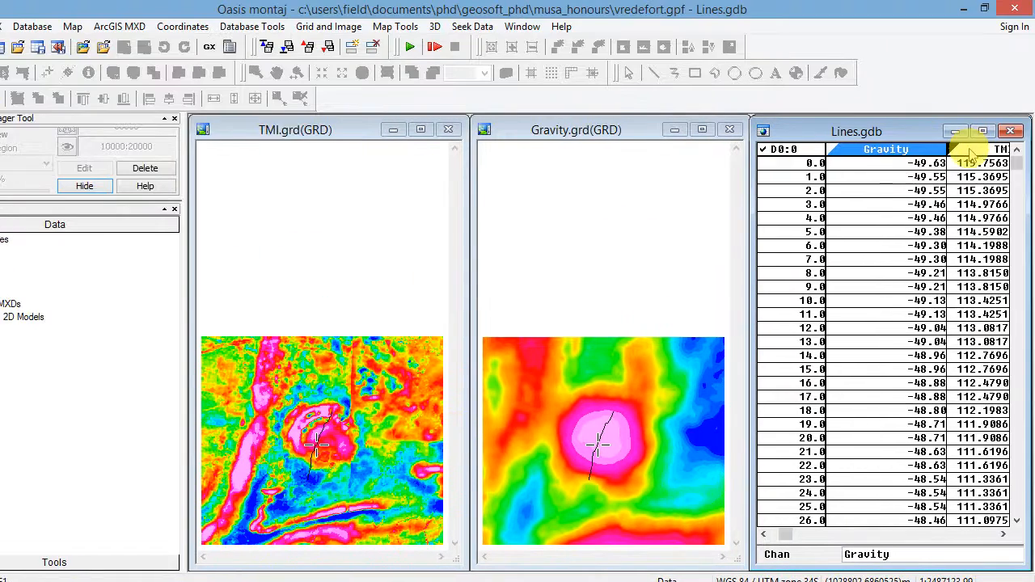
# Edit the TMI channel of Lines.gdb to use nT as its units and display 2 decimals
pyautogui.click(970, 152)
pyautogui.rightClick(969, 160)
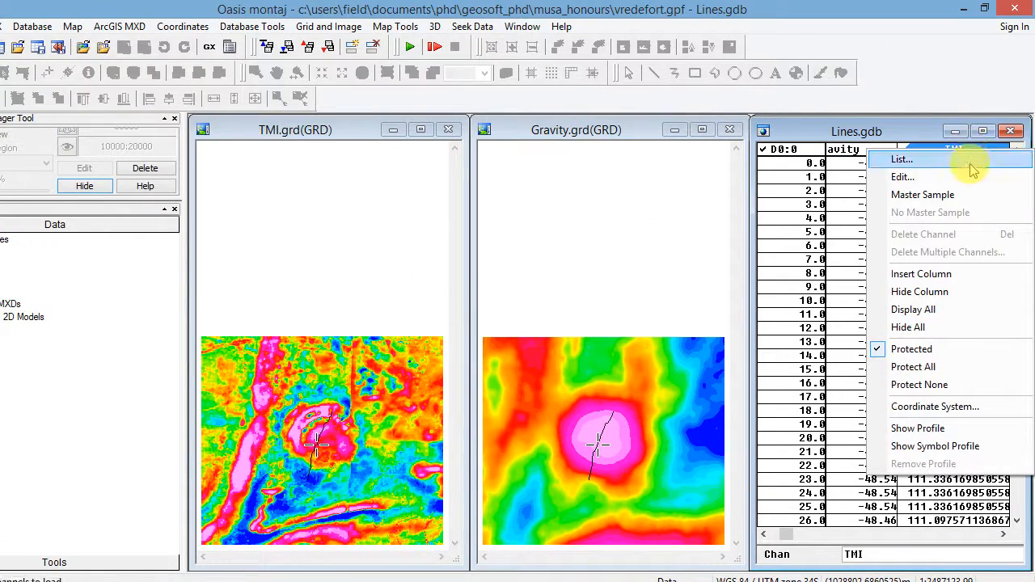
pyautogui.click(968, 175)
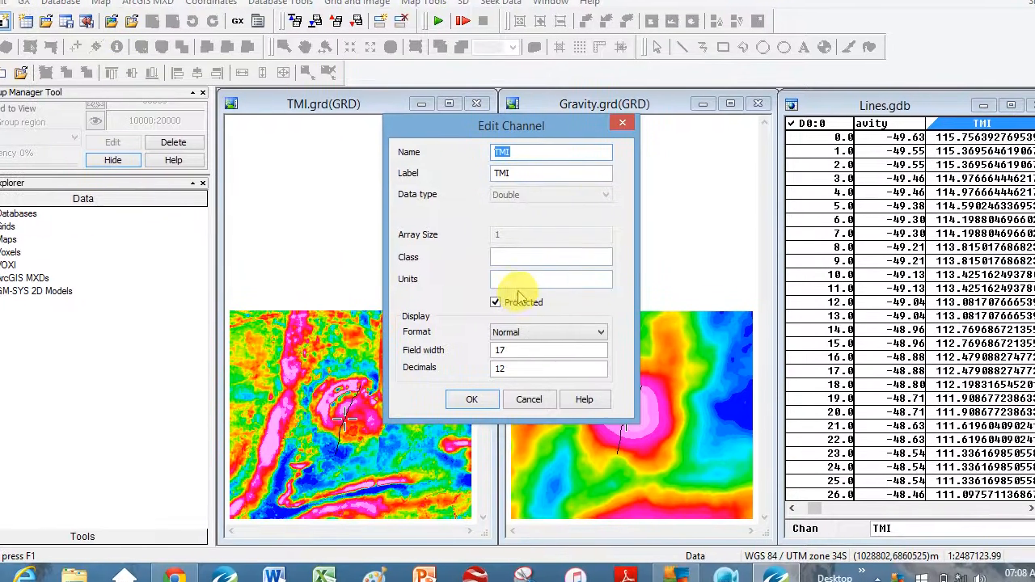
pyautogui.click(495, 308)
pyautogui.write('nT')
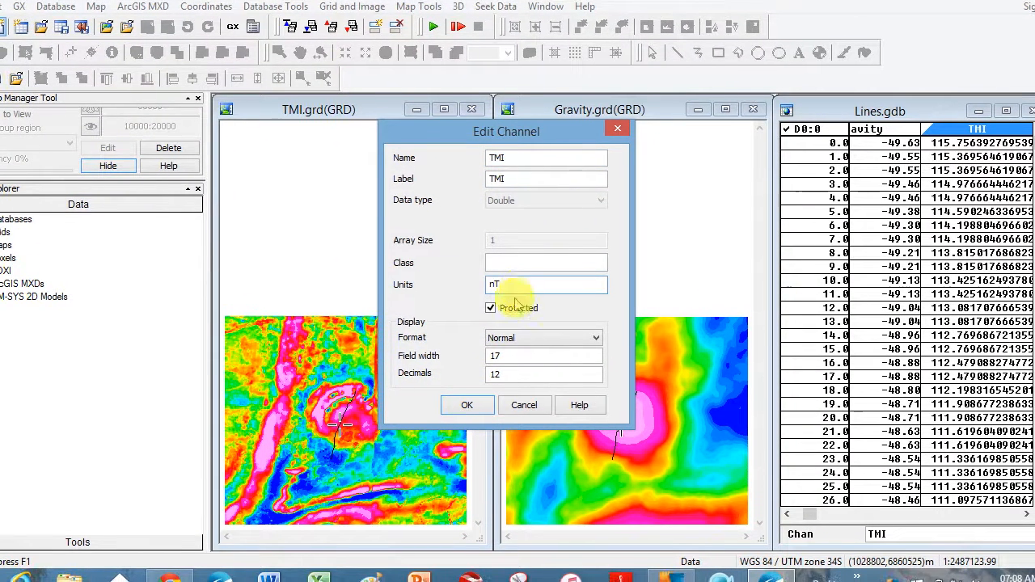
pyautogui.click(506, 380)
pyautogui.write('2')
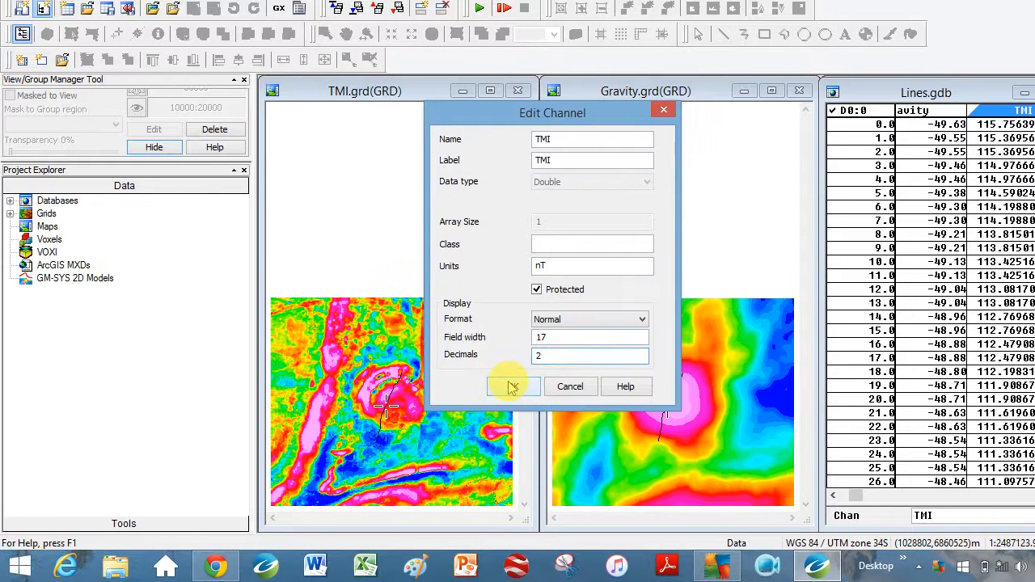
pyautogui.click(476, 386)
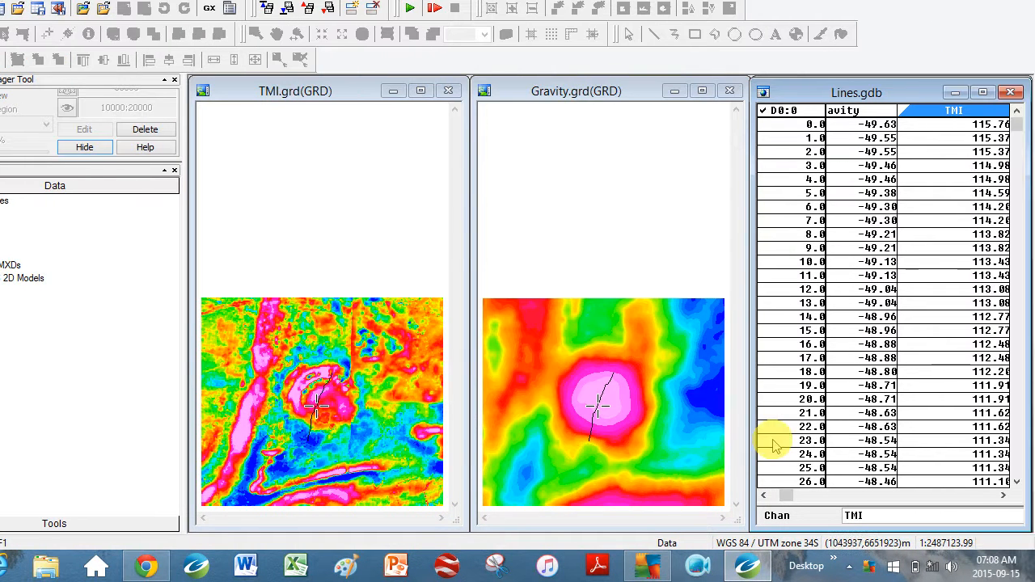
# Select the Gravity channel of Lines.gdb and show its profile below the data table
pyautogui.click(766, 496)
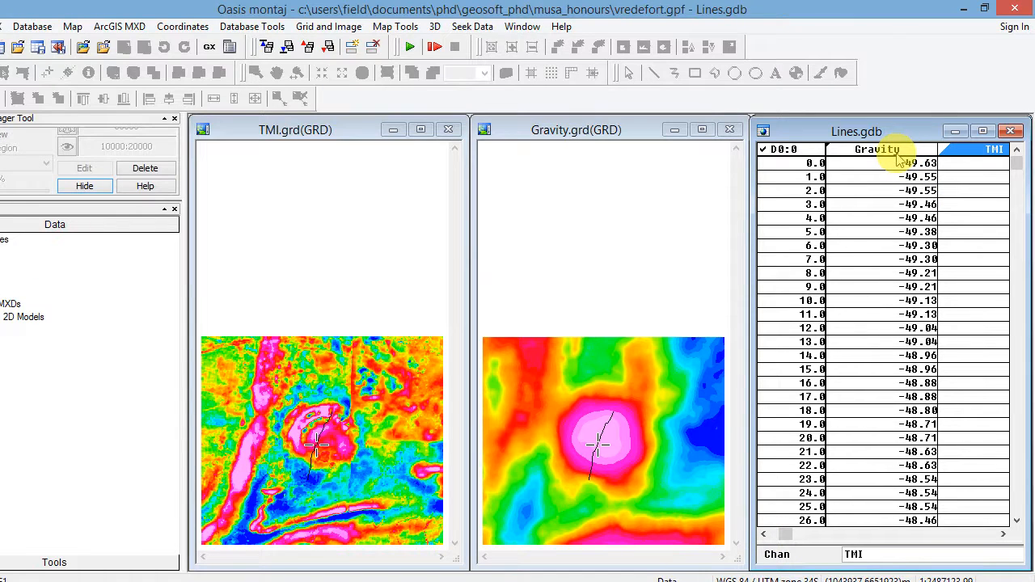
pyautogui.click(896, 154)
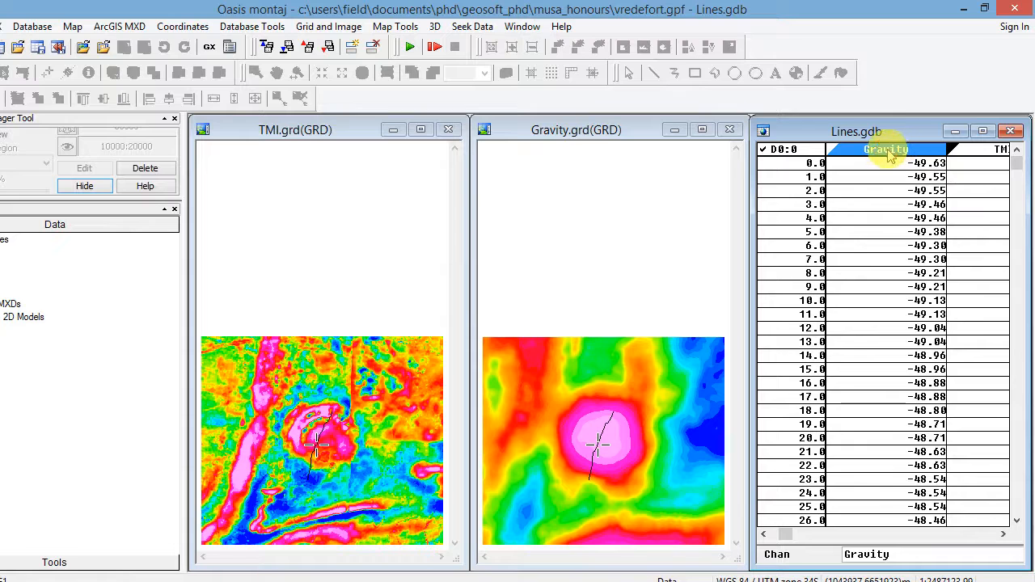
pyautogui.click(888, 153)
pyautogui.click(888, 154)
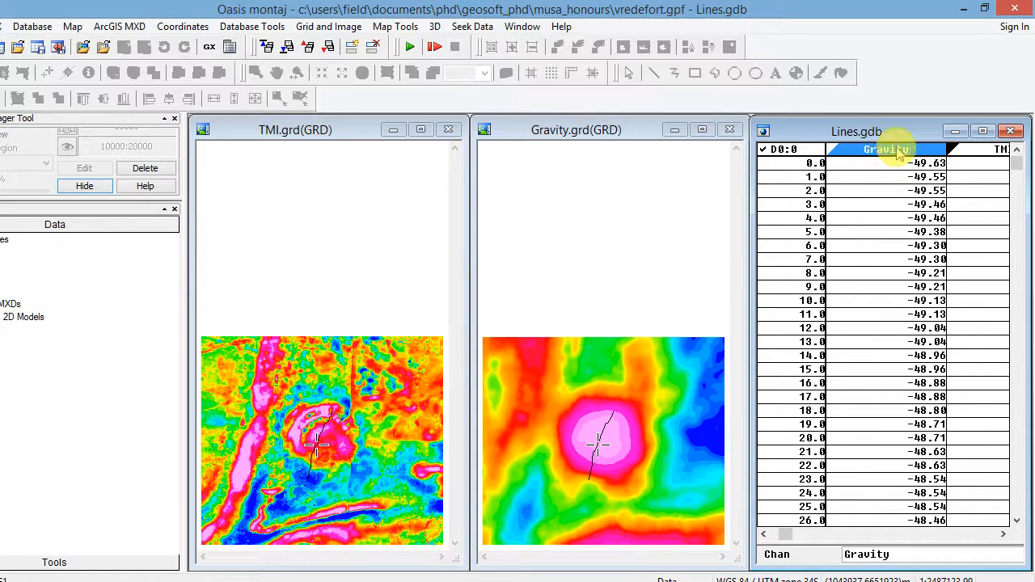
pyautogui.click(898, 154)
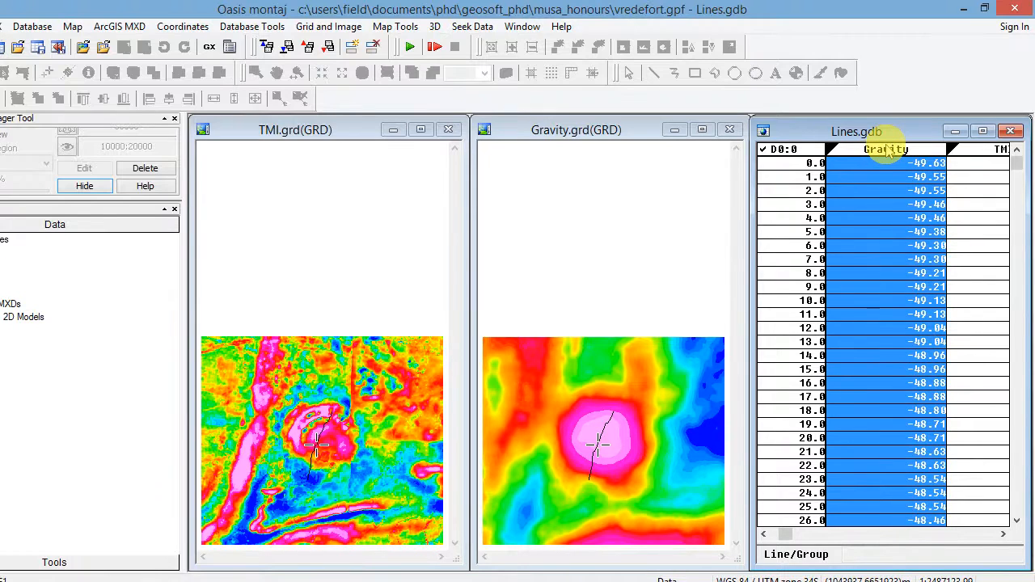
pyautogui.click(888, 152)
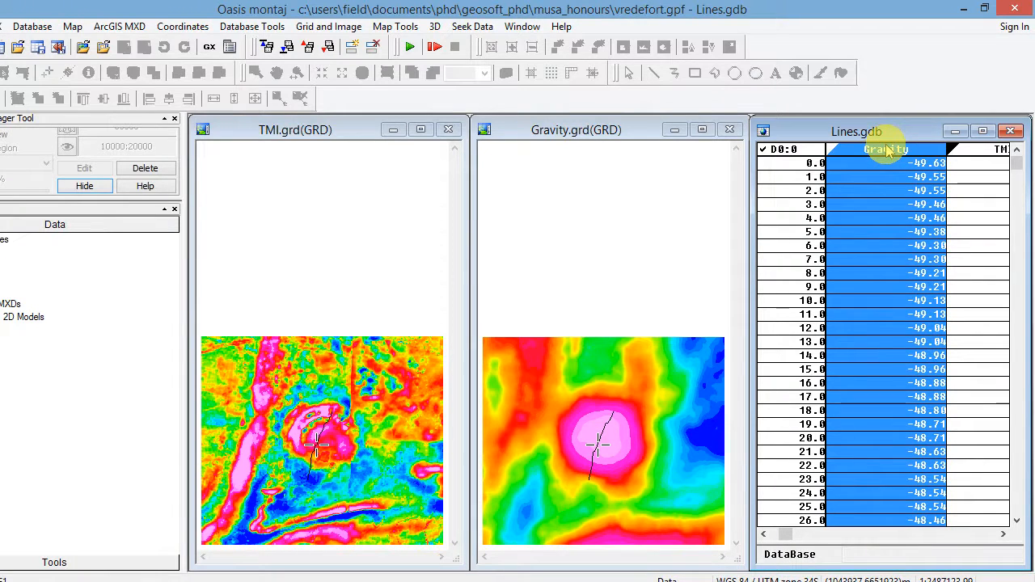
pyautogui.click(888, 151)
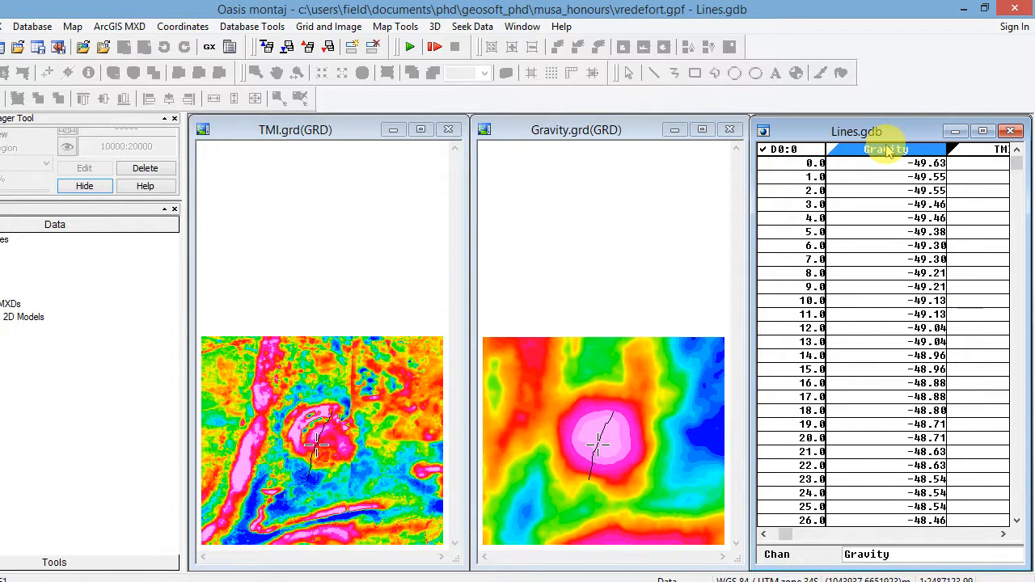
pyautogui.rightClick(888, 152)
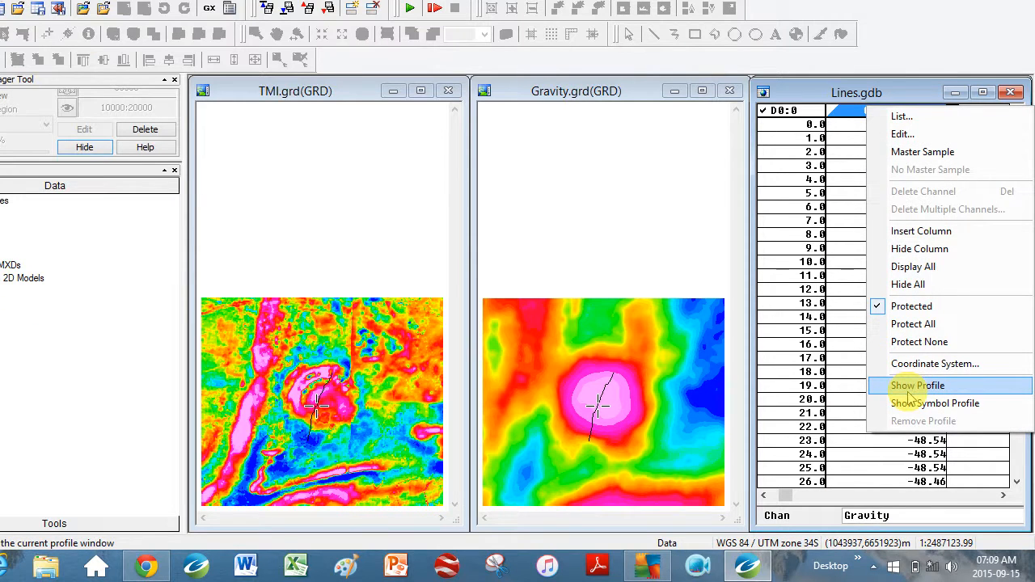
pyautogui.click(915, 386)
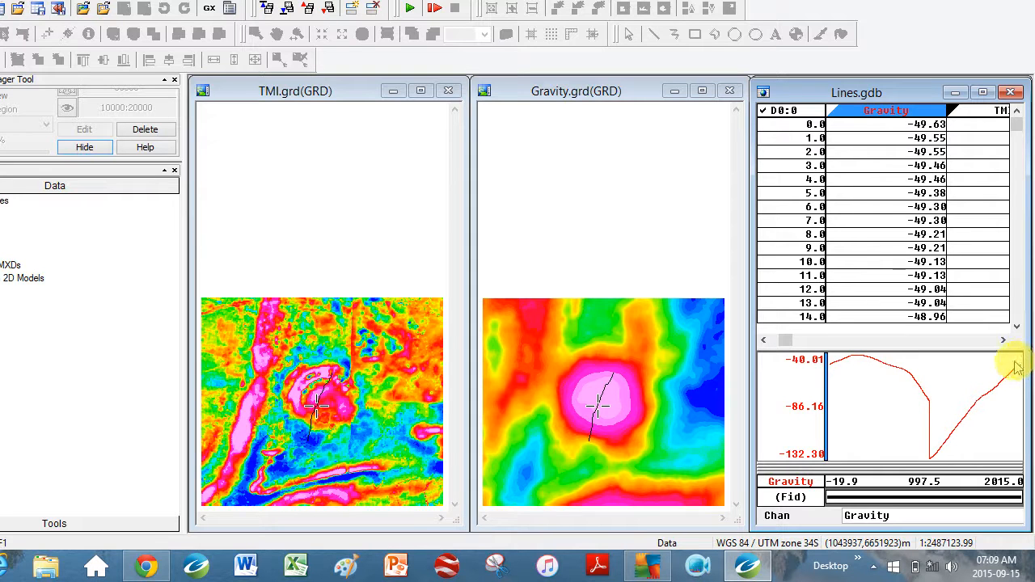
# Show the TMI channel's profile together with the Gravity profile in Lines.gdb
pyautogui.click(1004, 339)
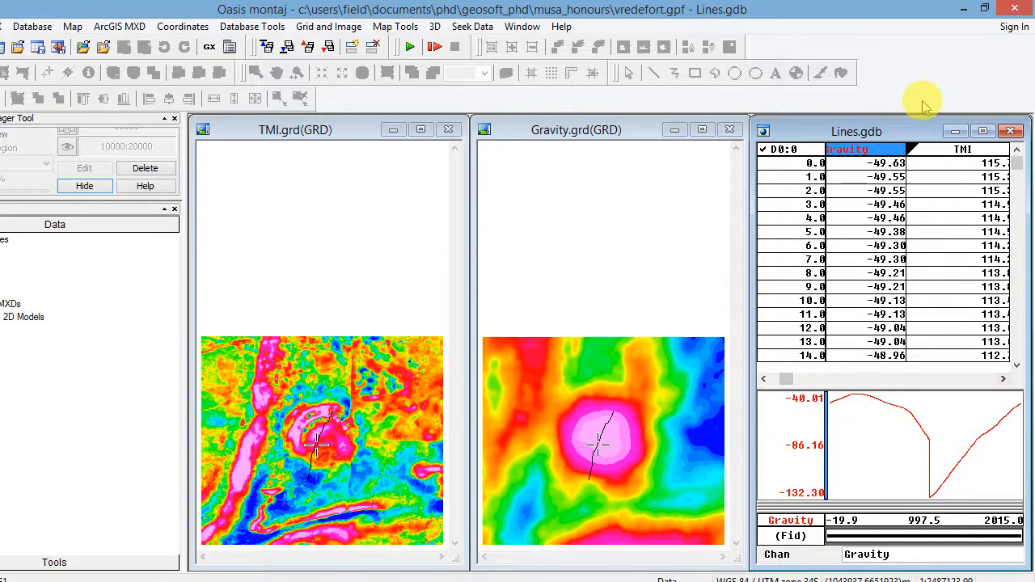
pyautogui.click(944, 151)
pyautogui.rightClick(948, 161)
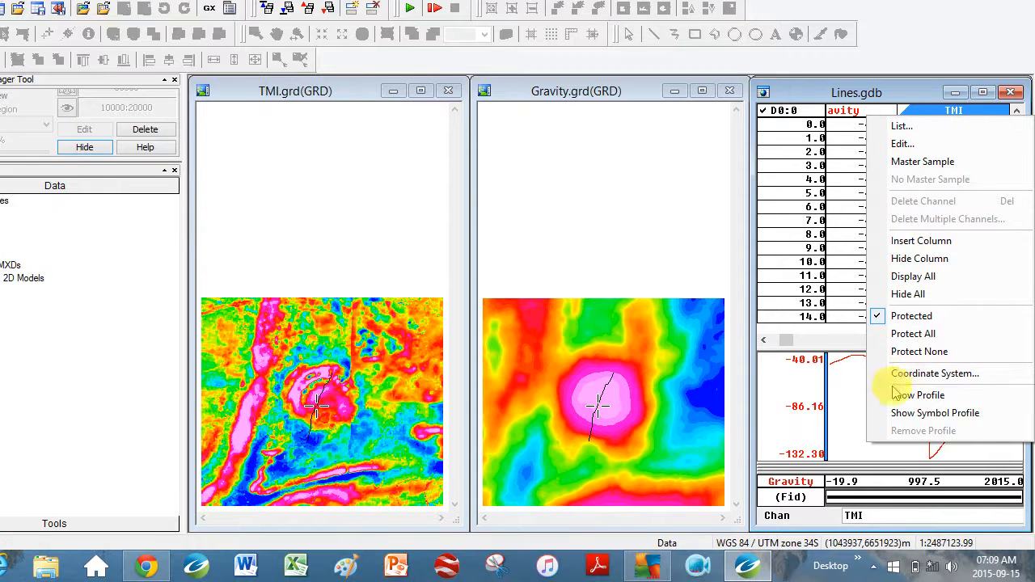
pyautogui.click(900, 398)
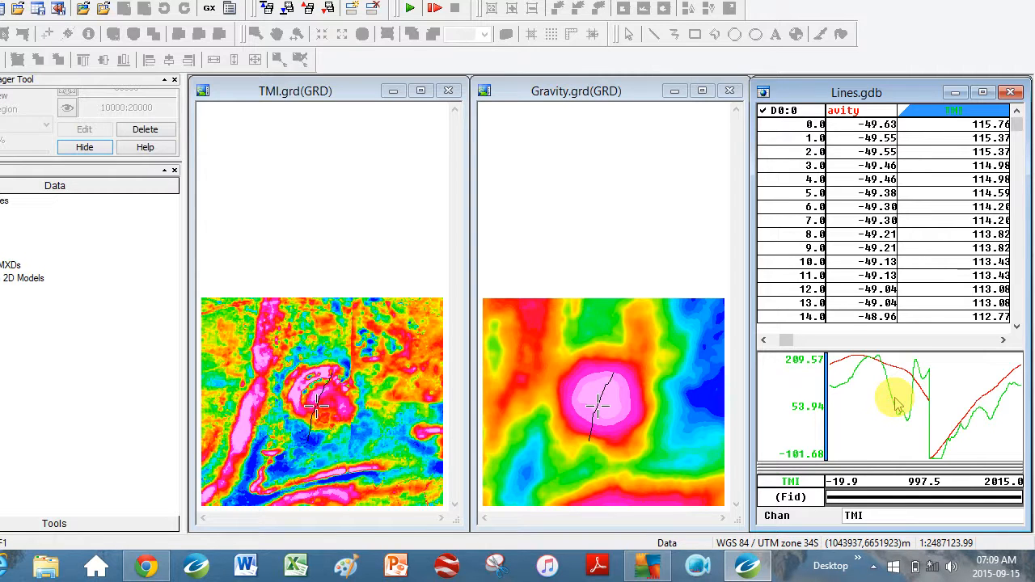
pyautogui.press('super+c')
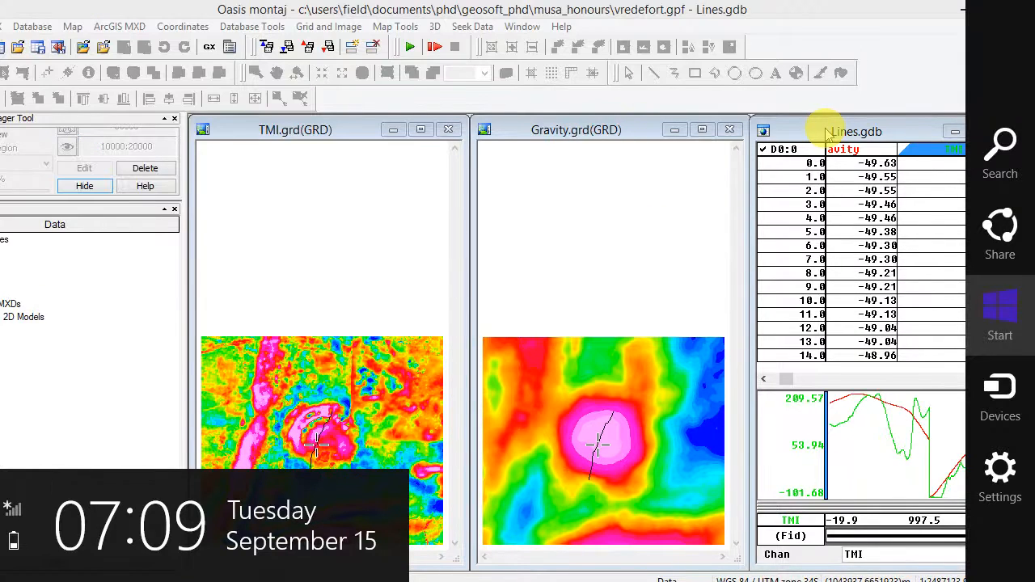
pyautogui.click(827, 132)
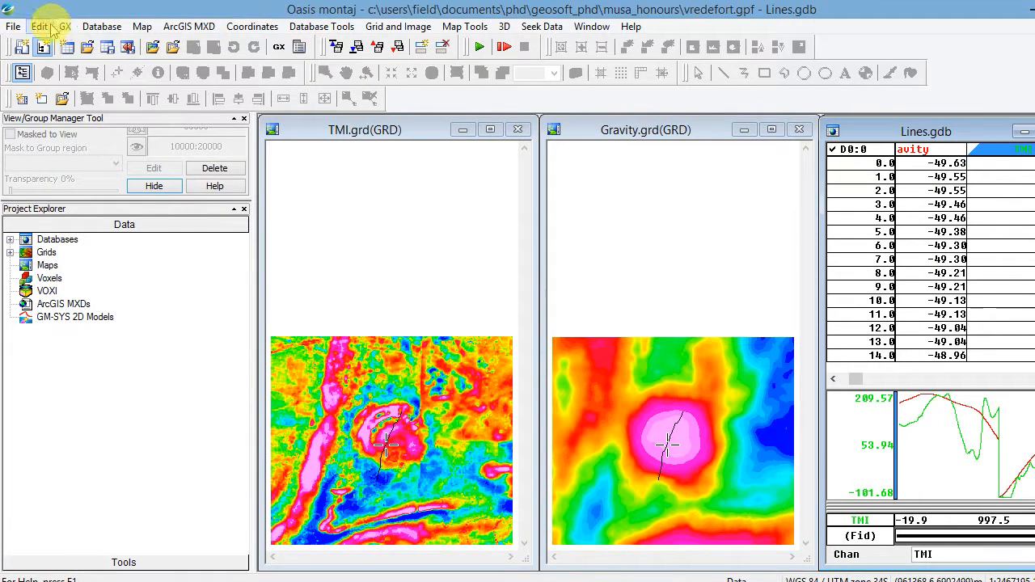
# Run the sortall.gx GX from Oasis montaj's gx resource folder on the Lines database
pyautogui.click(65, 26)
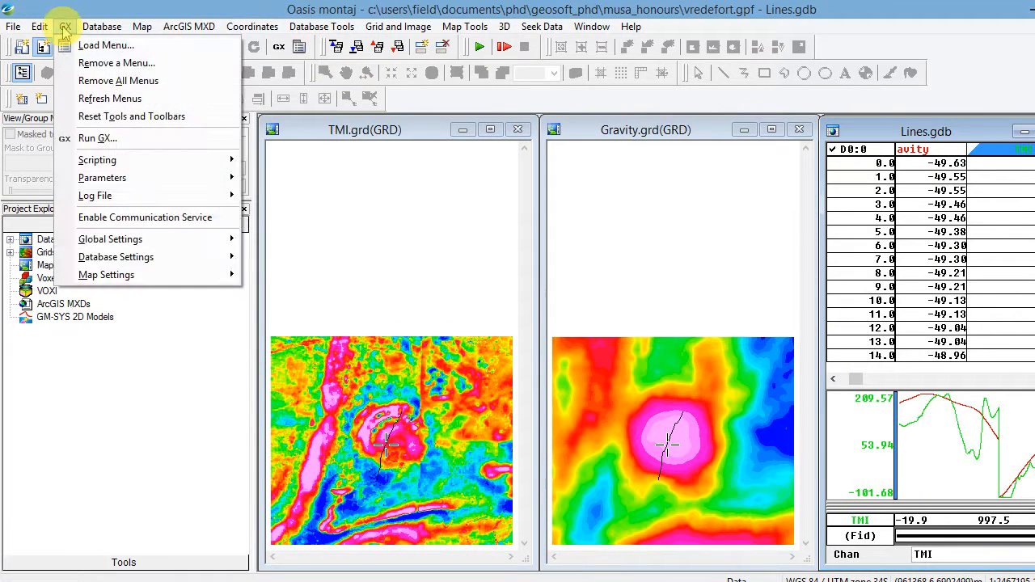
pyautogui.click(125, 148)
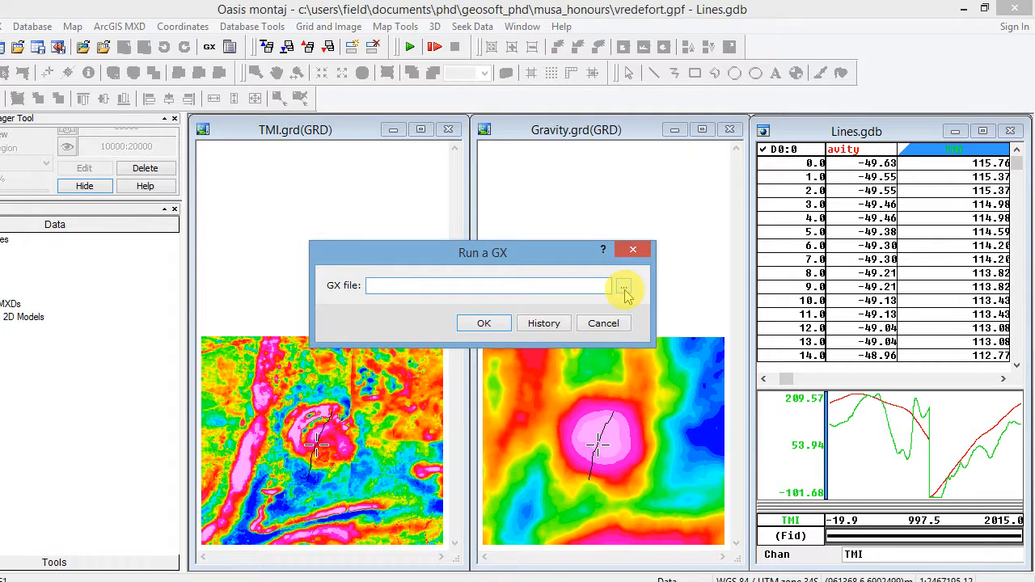
pyautogui.click(624, 288)
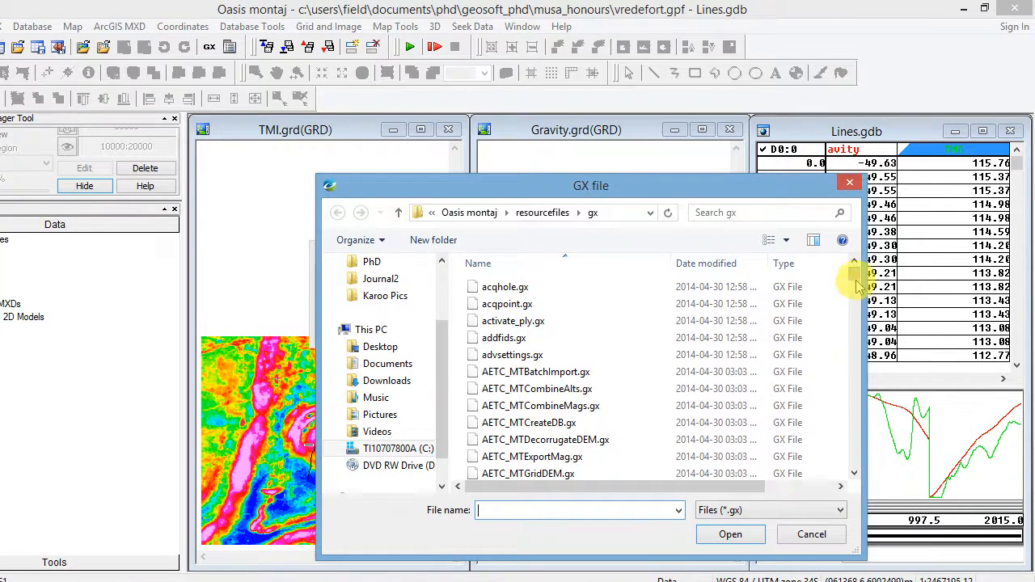
pyautogui.moveTo(856, 282); pyautogui.dragTo(857, 356)
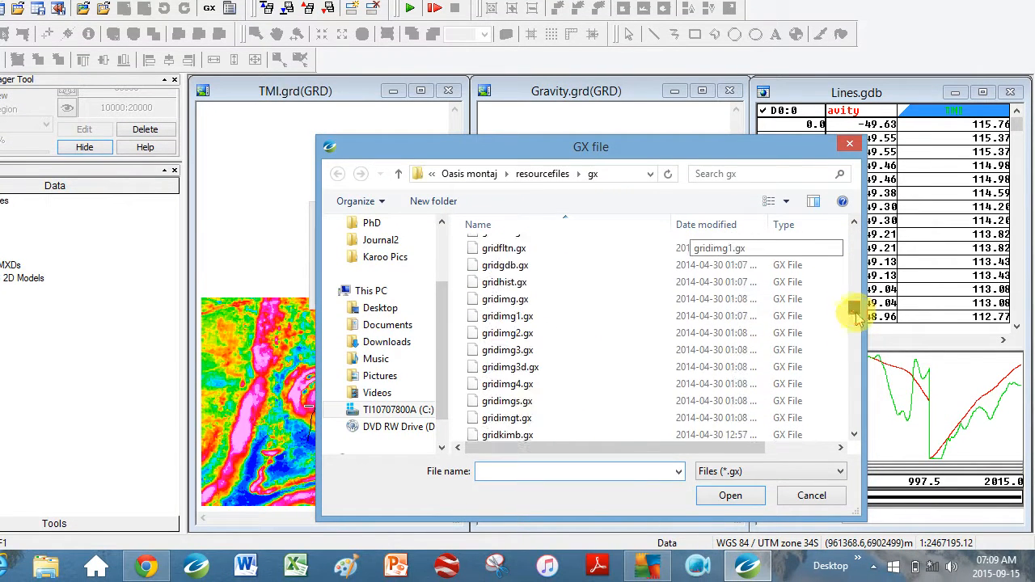
pyautogui.moveTo(856, 316); pyautogui.dragTo(854, 374)
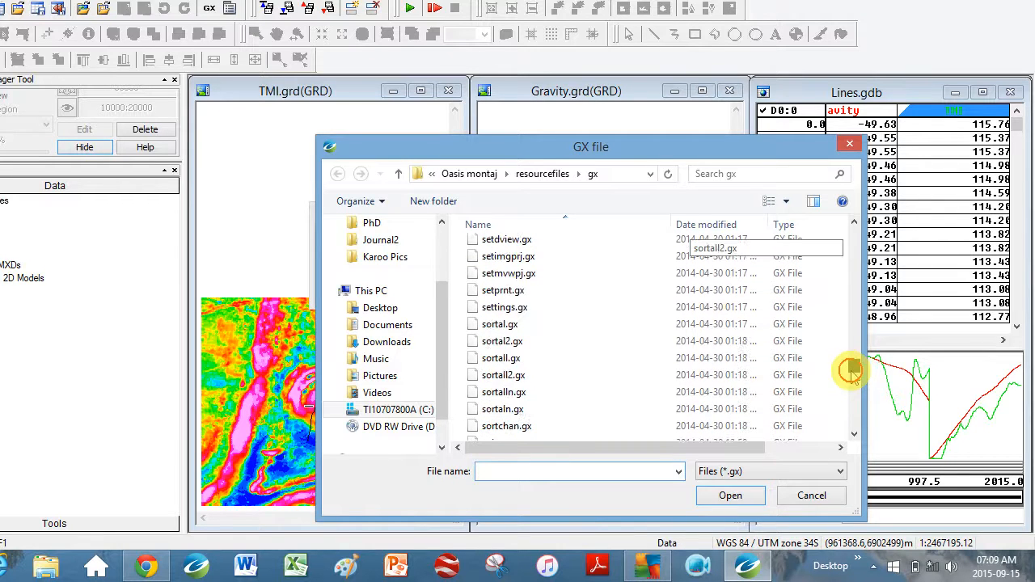
pyautogui.click(516, 361)
pyautogui.click(723, 495)
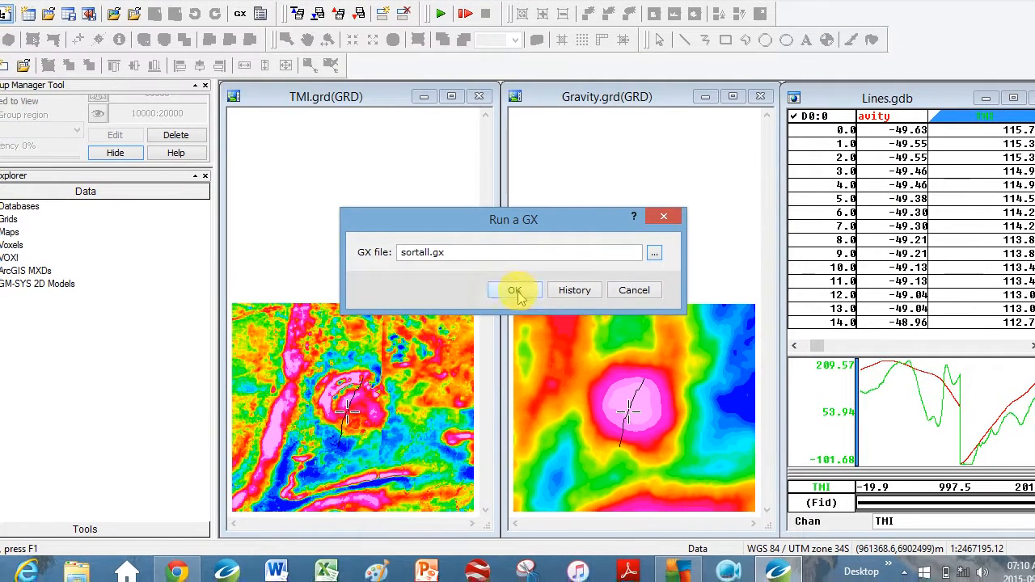
pyautogui.click(515, 290)
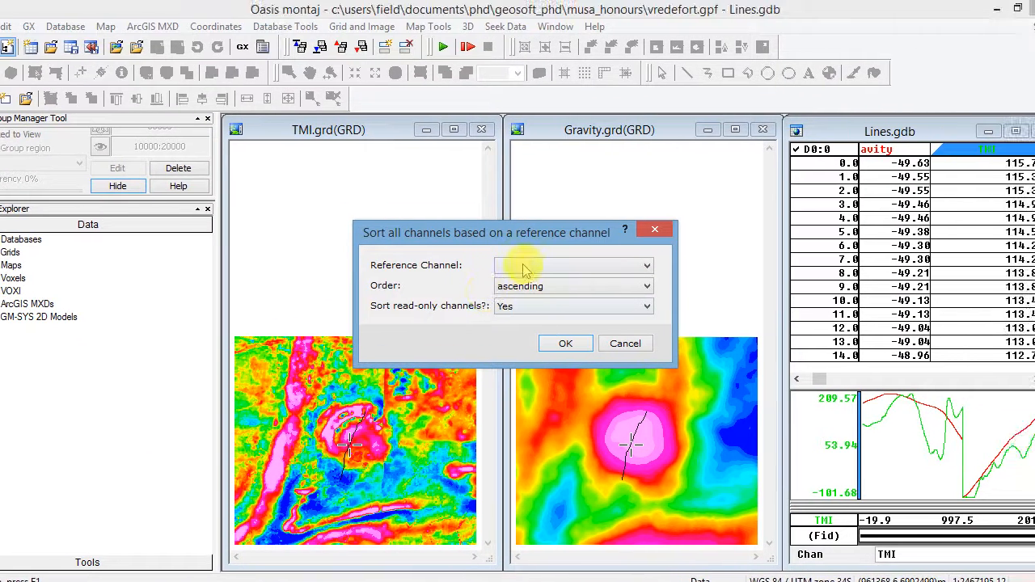
# Sort all channels by the y reference channel in ascending order, with read-only channels included
pyautogui.click(522, 271)
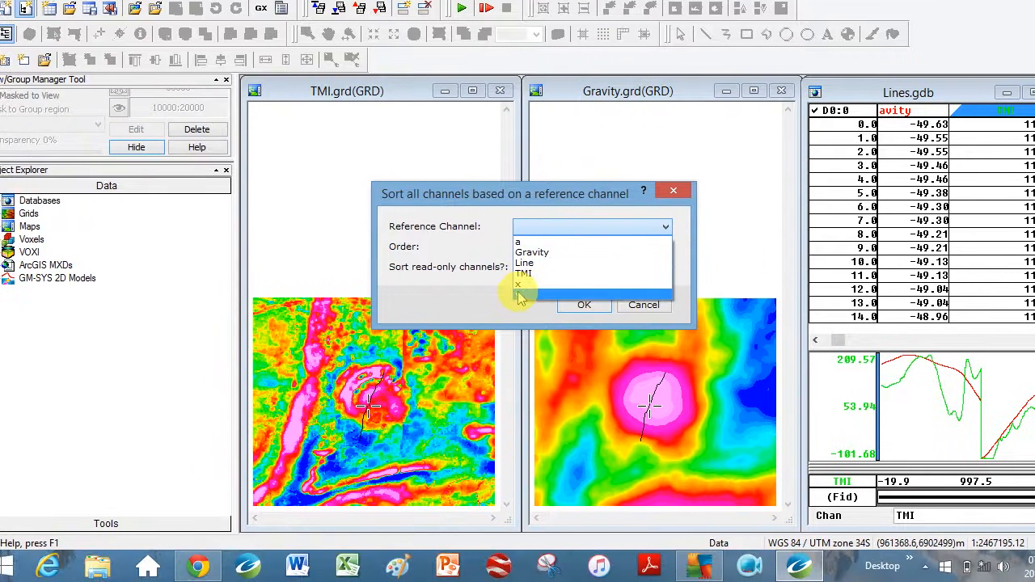
pyautogui.click(494, 335)
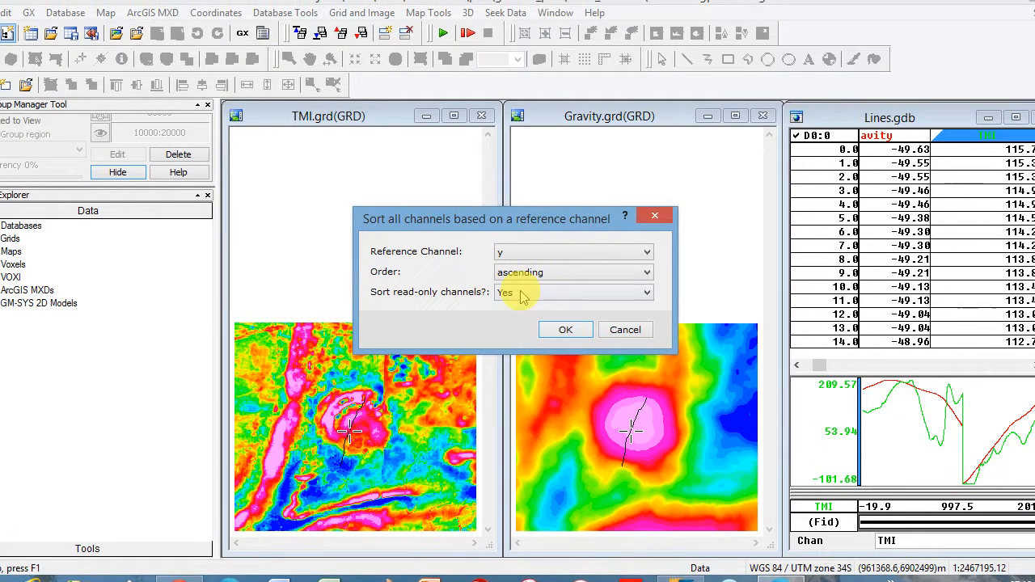
pyautogui.click(558, 290)
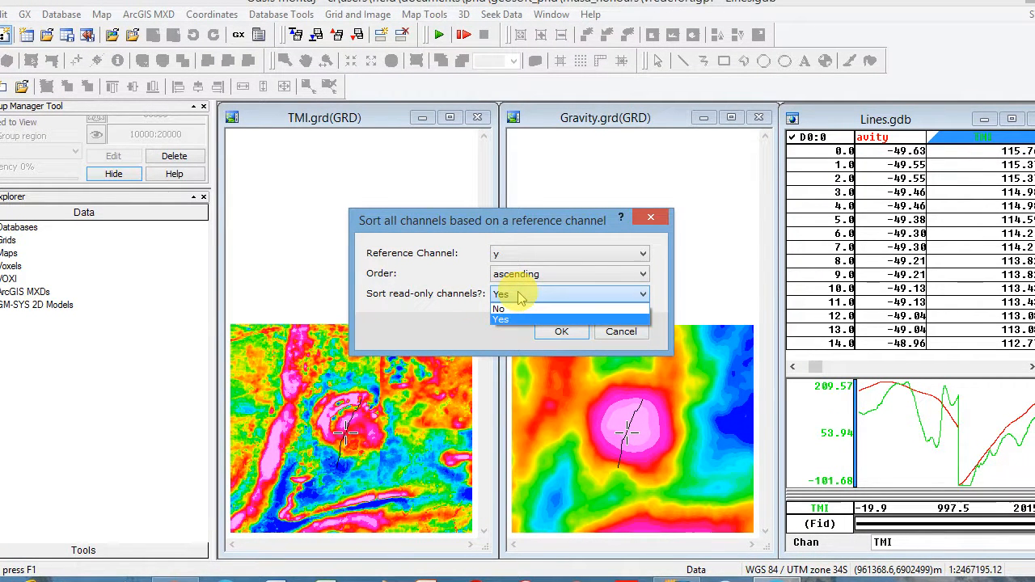
pyautogui.click(521, 296)
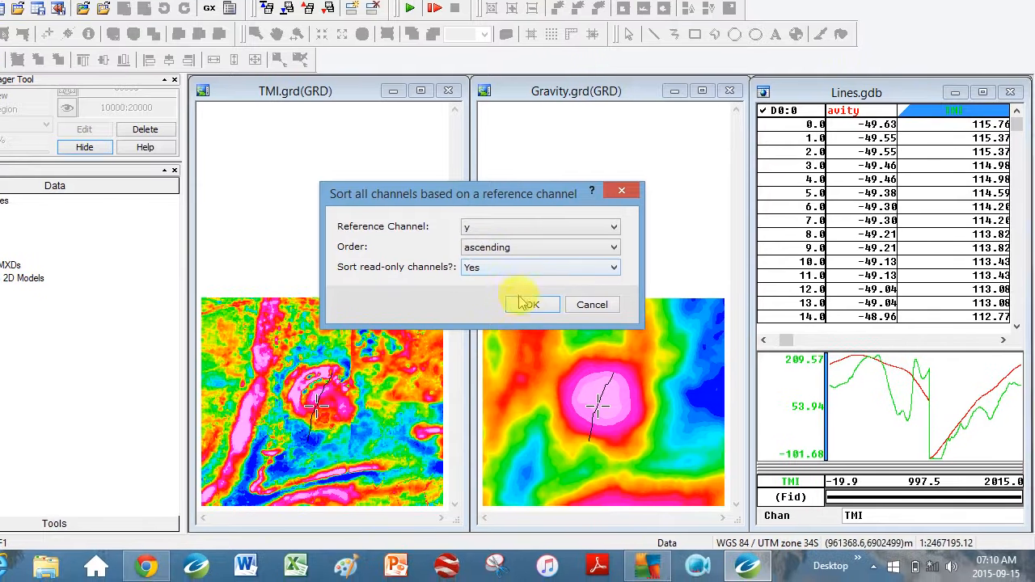
pyautogui.click(553, 331)
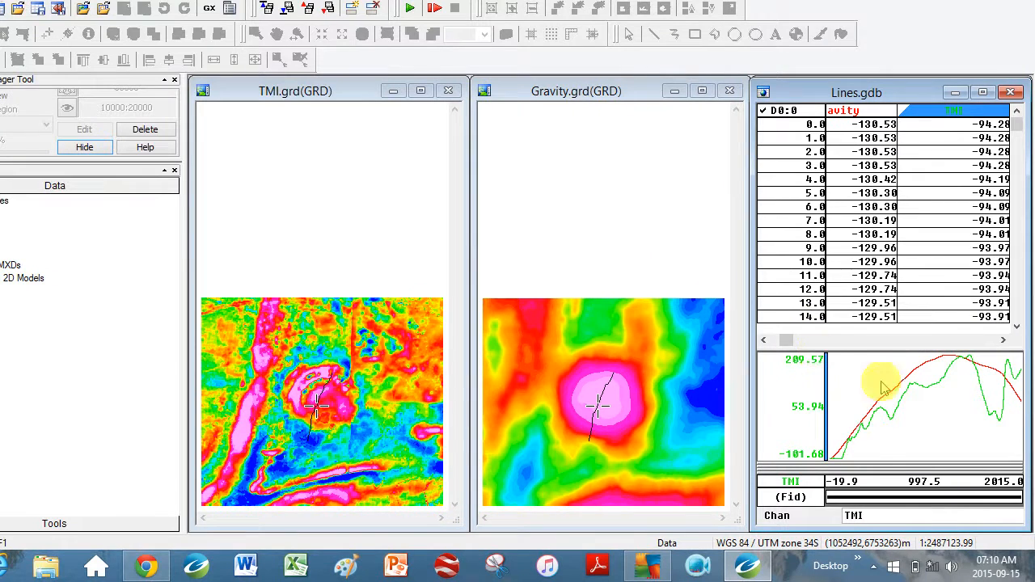
# Examine points along the sorted Gravity and TMI profiles from start to end and their locations on both grids
pyautogui.click(836, 454)
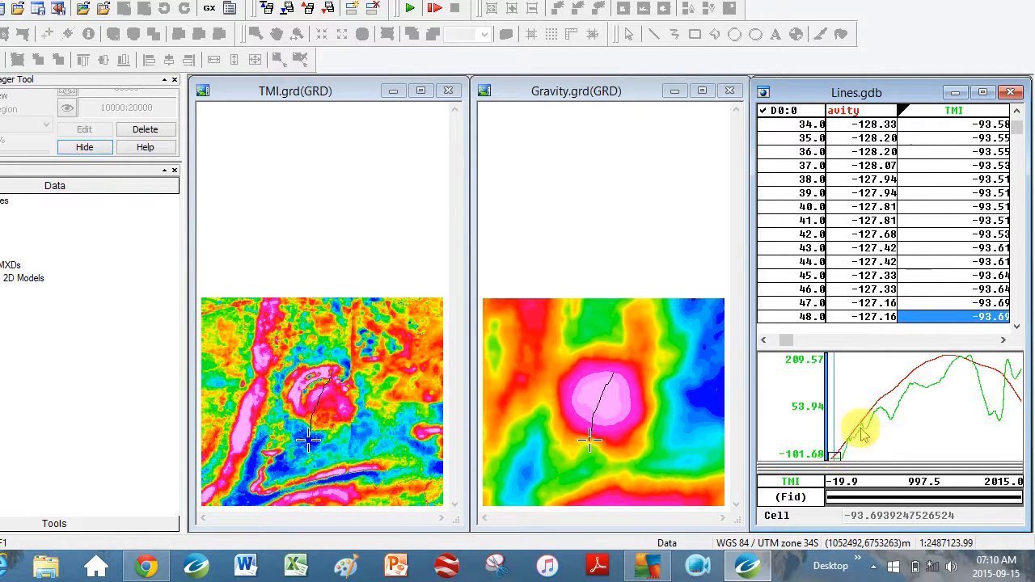
pyautogui.click(861, 427)
pyautogui.click(922, 388)
pyautogui.click(952, 392)
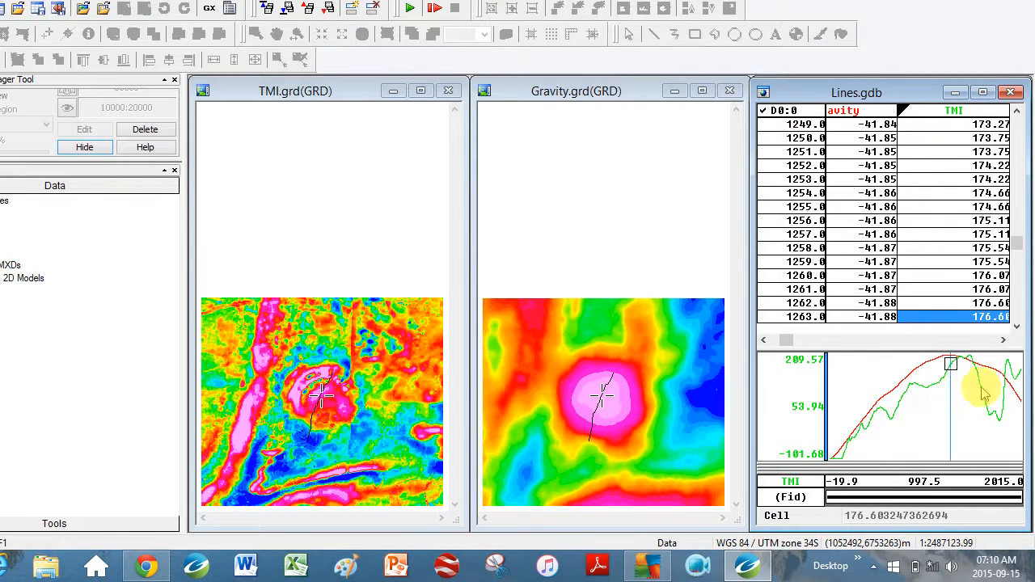
pyautogui.click(987, 388)
pyautogui.click(1000, 392)
pyautogui.click(1013, 387)
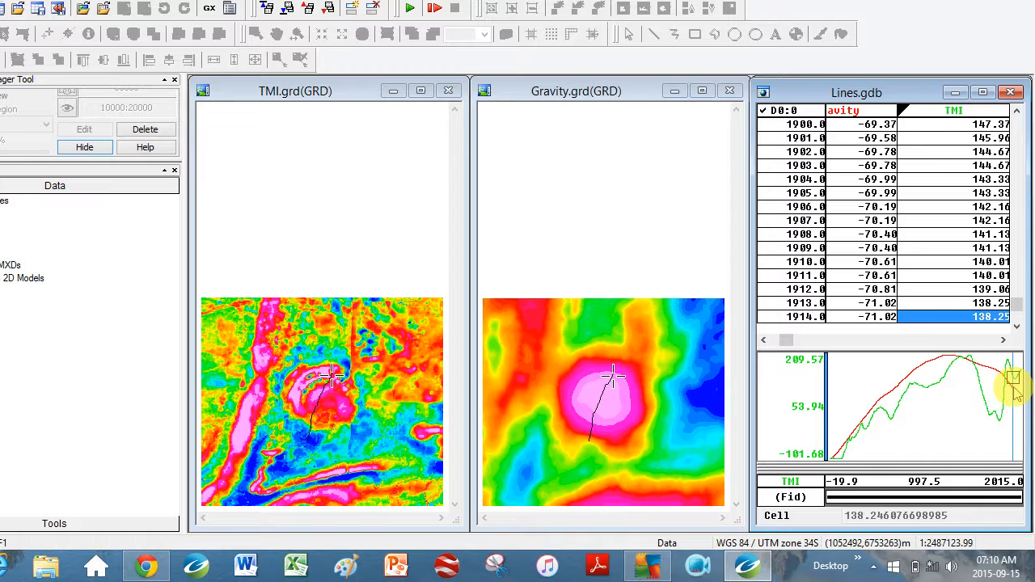
# Make a distance channel named Dist from the x and y channels of the Lines database, maintaining line direction
pyautogui.click(1007, 340)
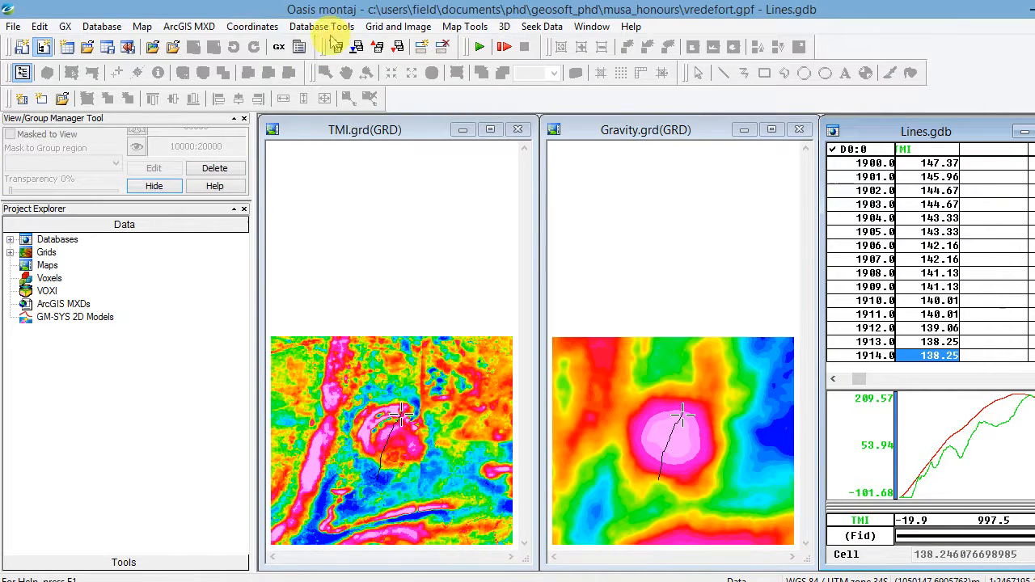
pyautogui.click(337, 32)
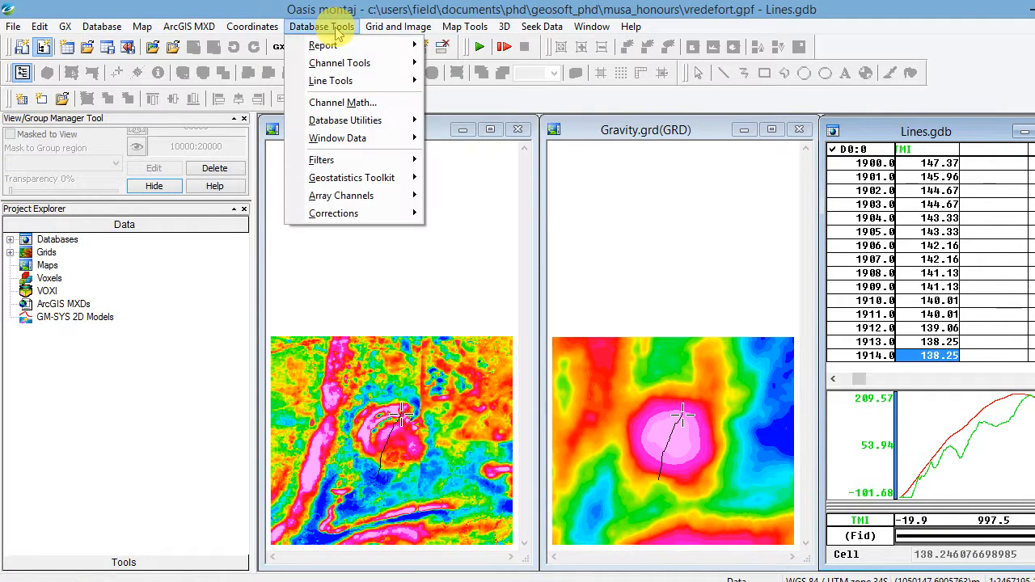
pyautogui.moveTo(342, 68)
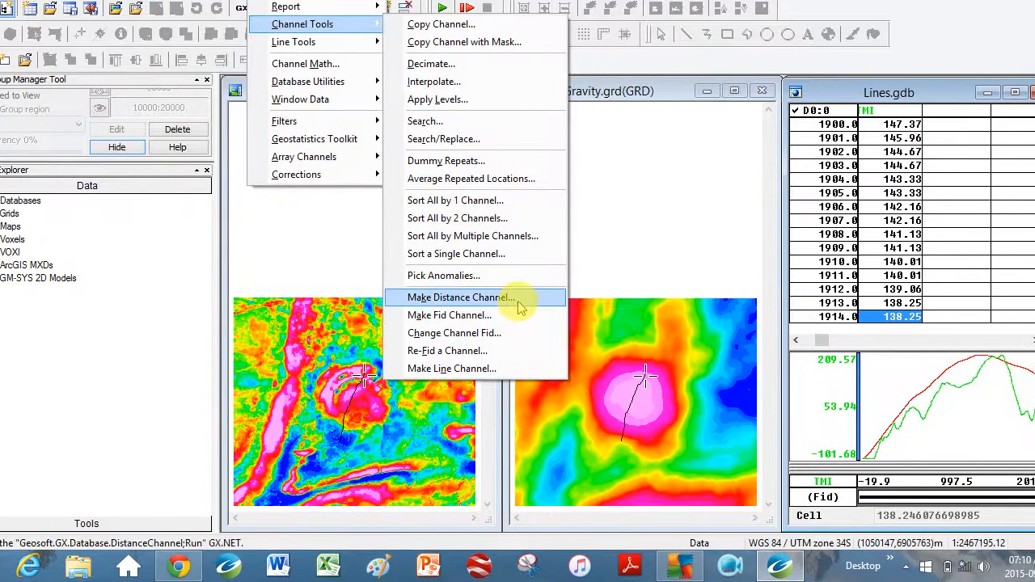
pyautogui.click(519, 305)
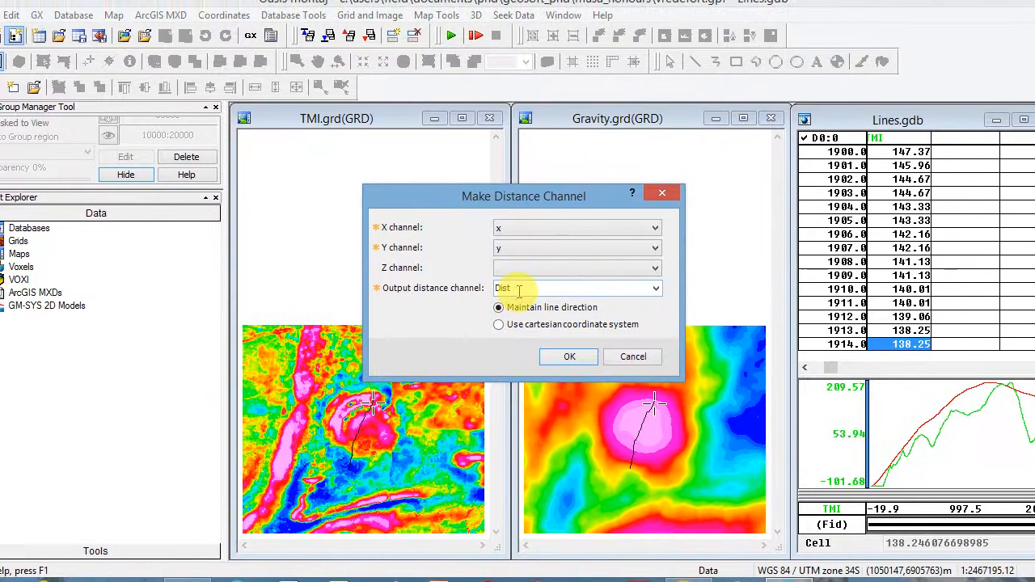
pyautogui.doubleClick(548, 281)
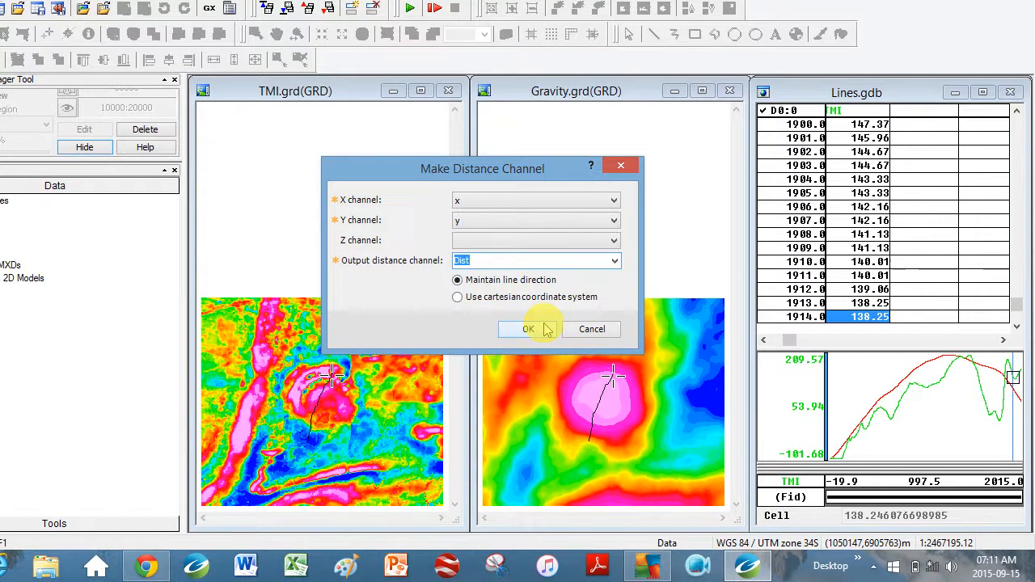
pyautogui.click(529, 329)
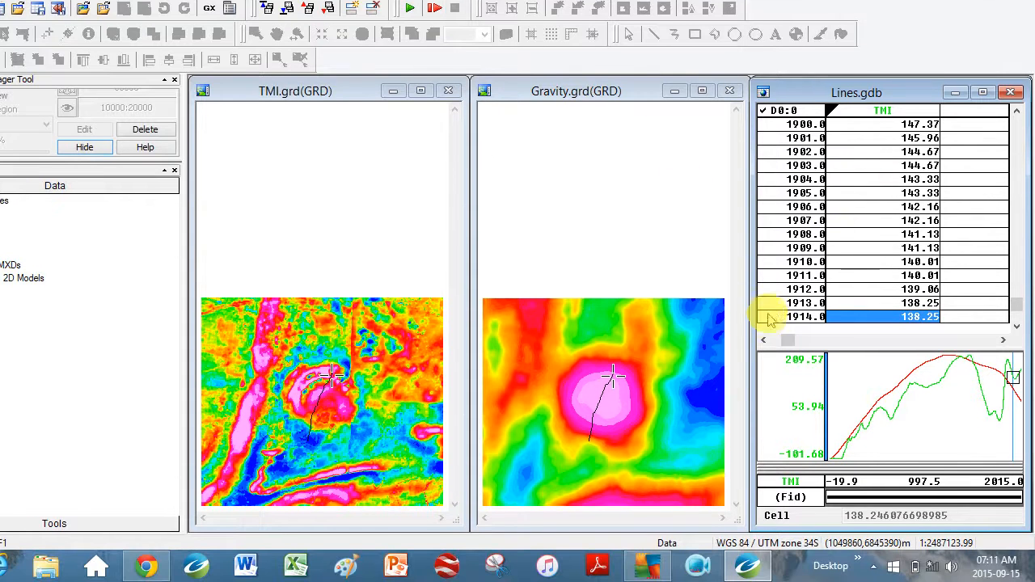
# Display the Dist channel in the empty column after TMI in Lines.gdb
pyautogui.click(765, 340)
pyautogui.click(765, 340)
pyautogui.click(765, 340)
pyautogui.click(765, 340)
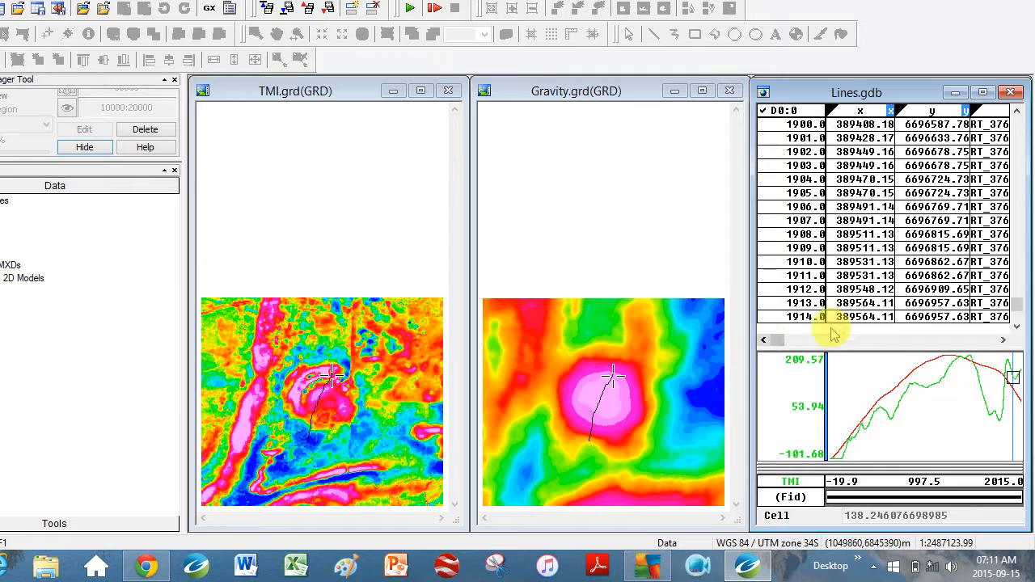
pyautogui.click(1006, 341)
pyautogui.click(1006, 340)
pyautogui.click(1006, 341)
pyautogui.click(1005, 340)
pyautogui.click(1006, 341)
pyautogui.click(1005, 341)
pyautogui.click(1006, 341)
pyautogui.click(1006, 341)
pyautogui.moveTo(1029, 322)
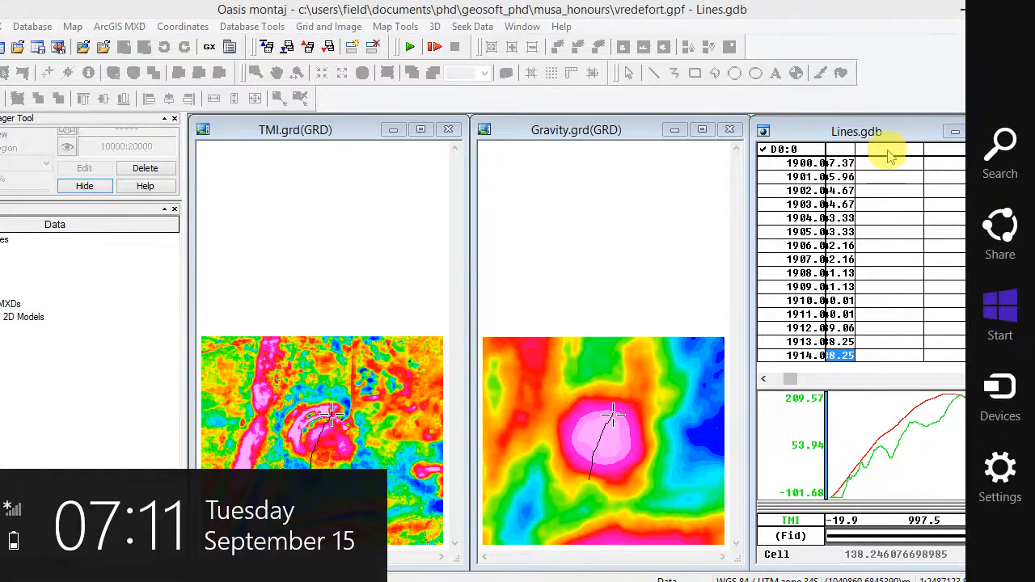
pyautogui.click(895, 113)
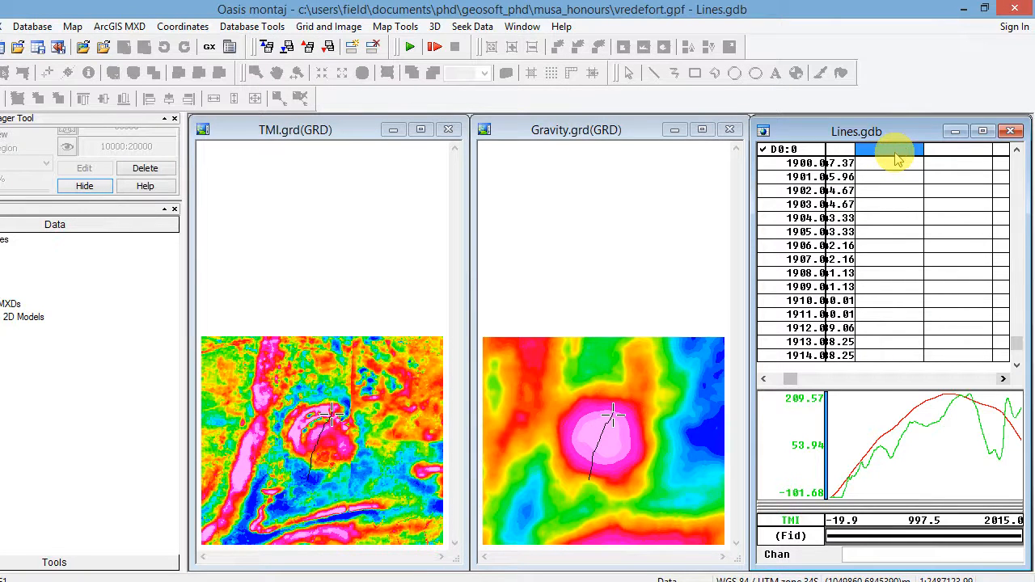
pyautogui.rightClick(898, 157)
pyautogui.click(902, 165)
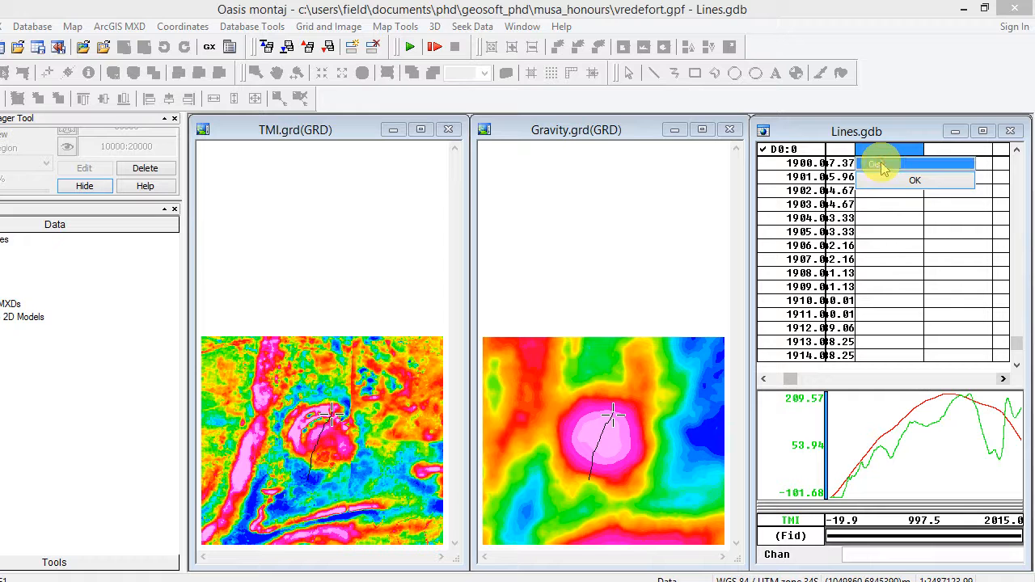
pyautogui.click(890, 182)
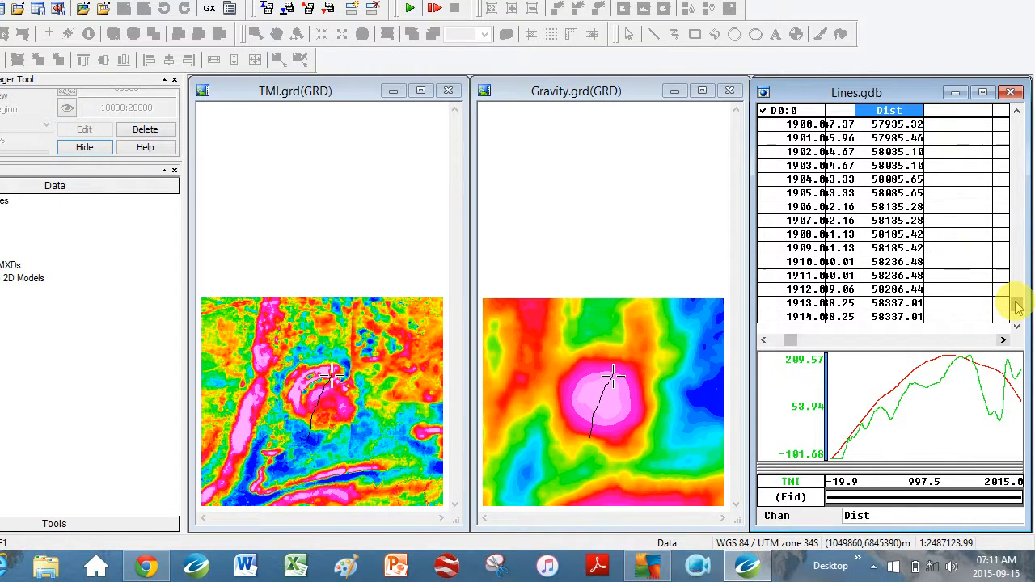
# Rename the Dist channel to Distance and set its display to 0 decimals
pyautogui.moveTo(1015, 303); pyautogui.dragTo(1016, 99)
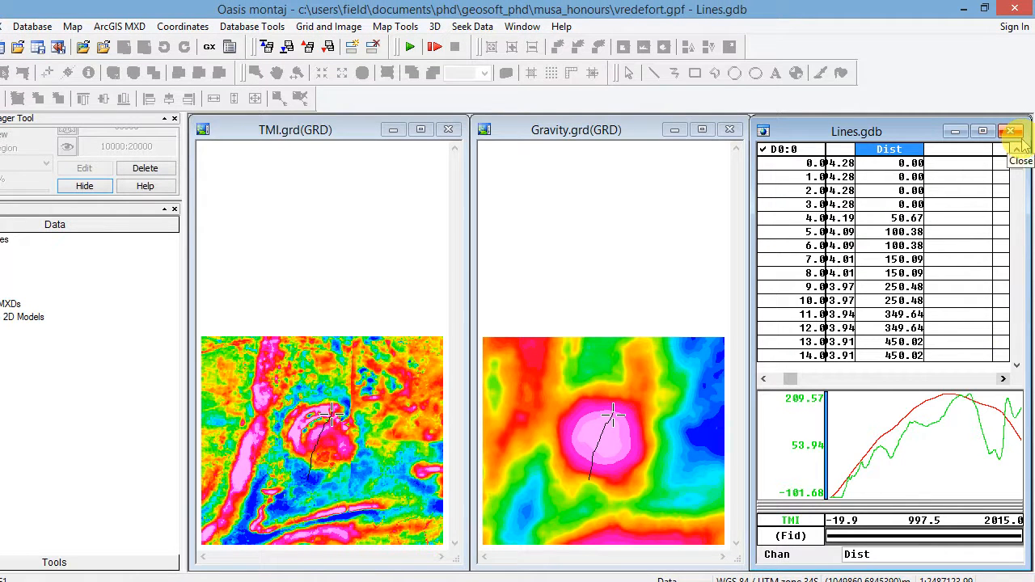
pyautogui.press('super+c')
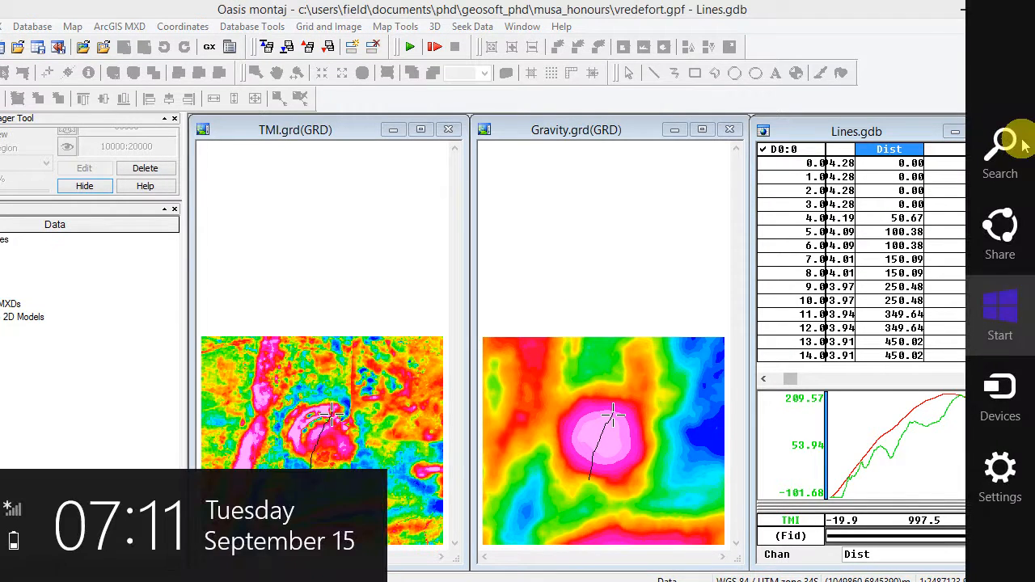
pyautogui.click(954, 204)
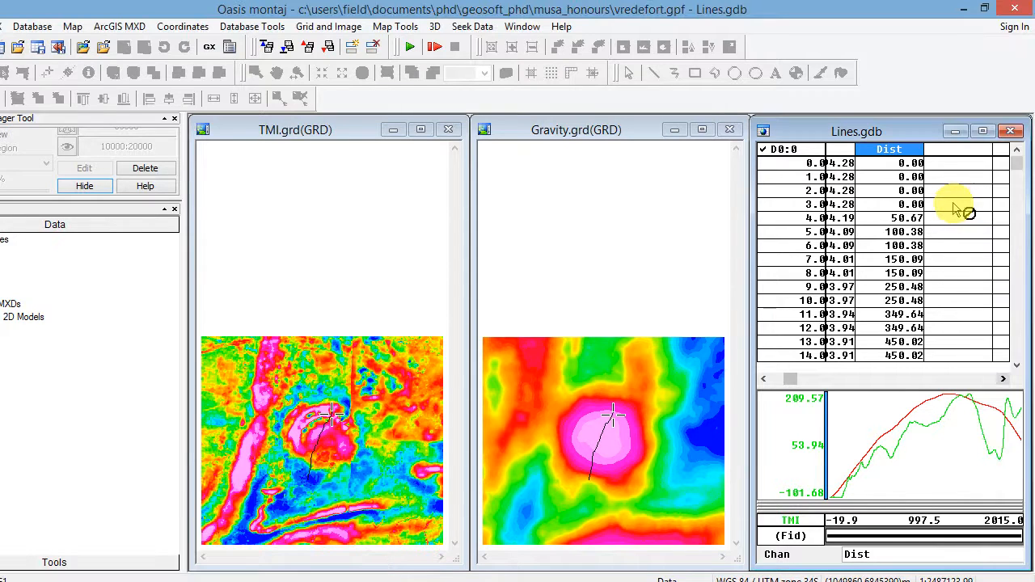
pyautogui.rightClick(906, 154)
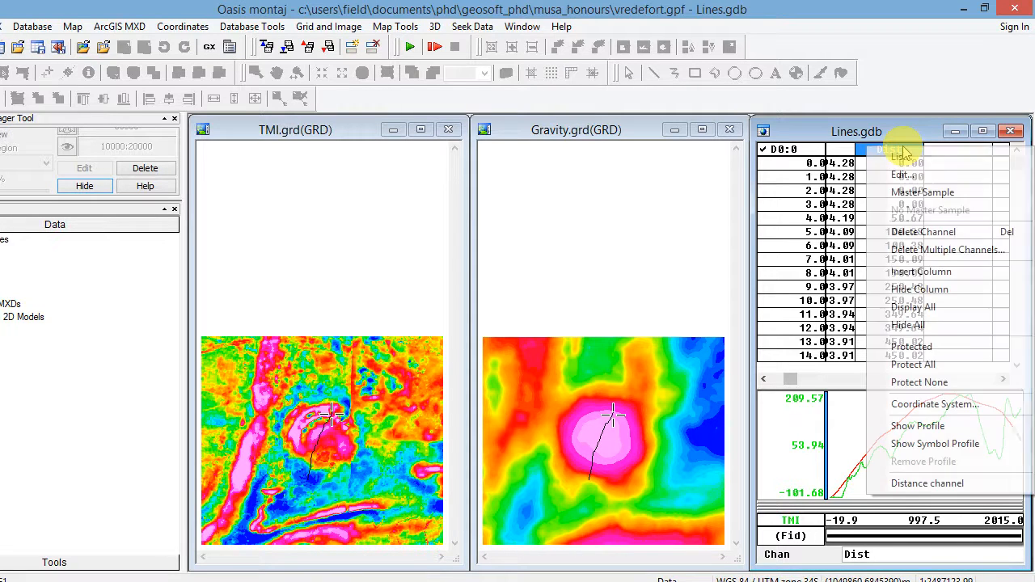
pyautogui.click(909, 172)
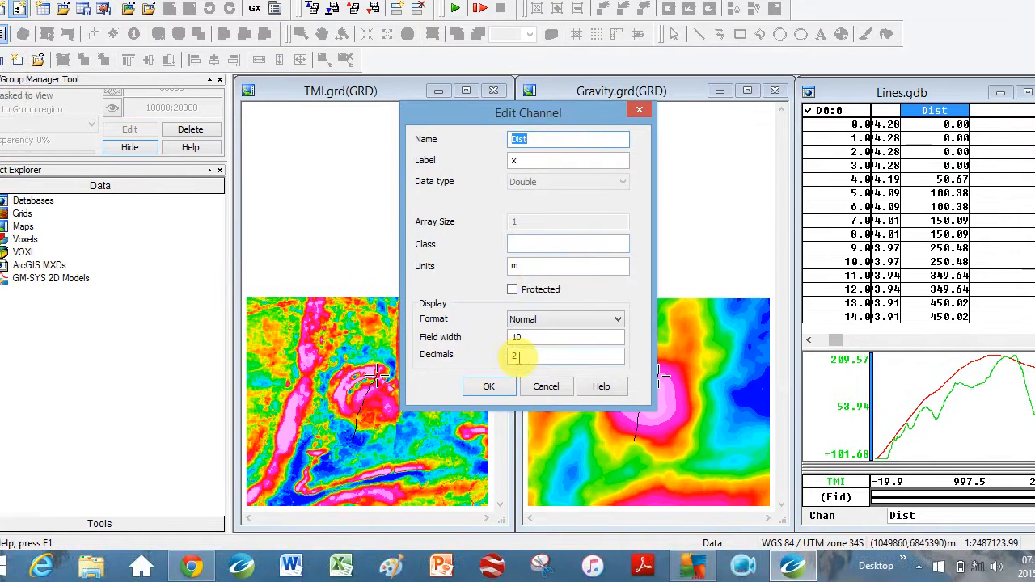
pyautogui.doubleClick(470, 395)
pyautogui.write('0')
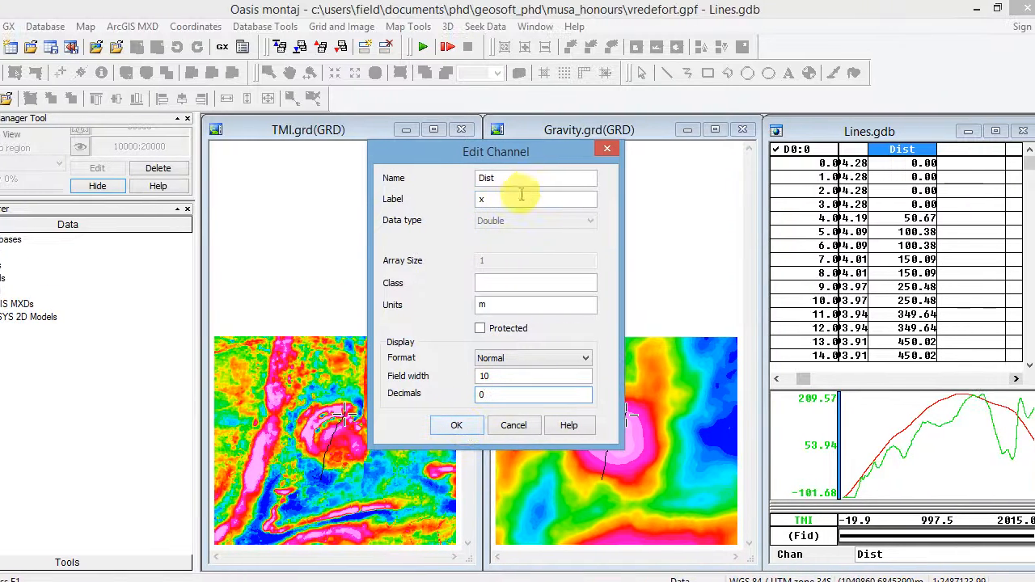
pyautogui.click(523, 179)
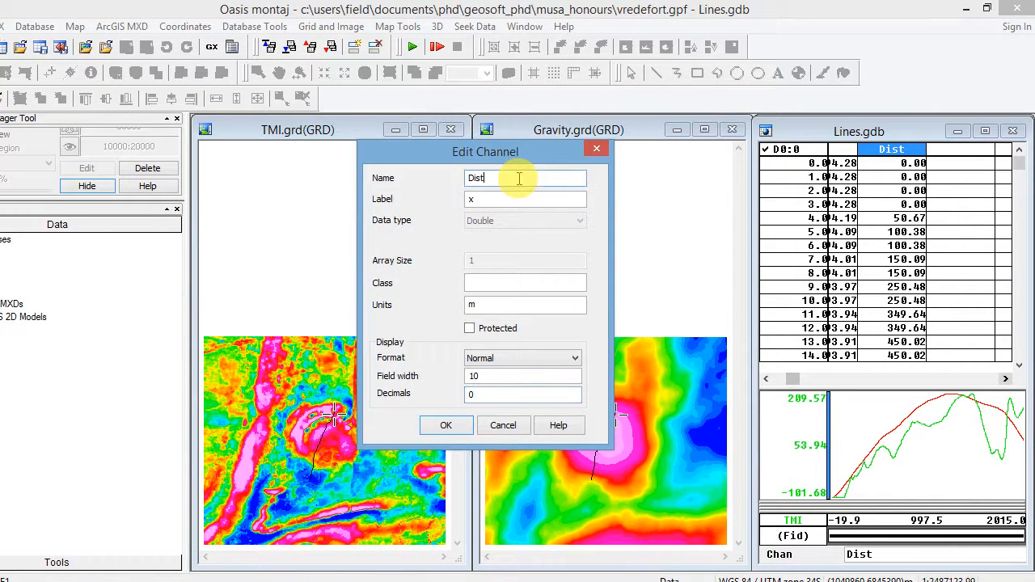
pyautogui.write('ance')
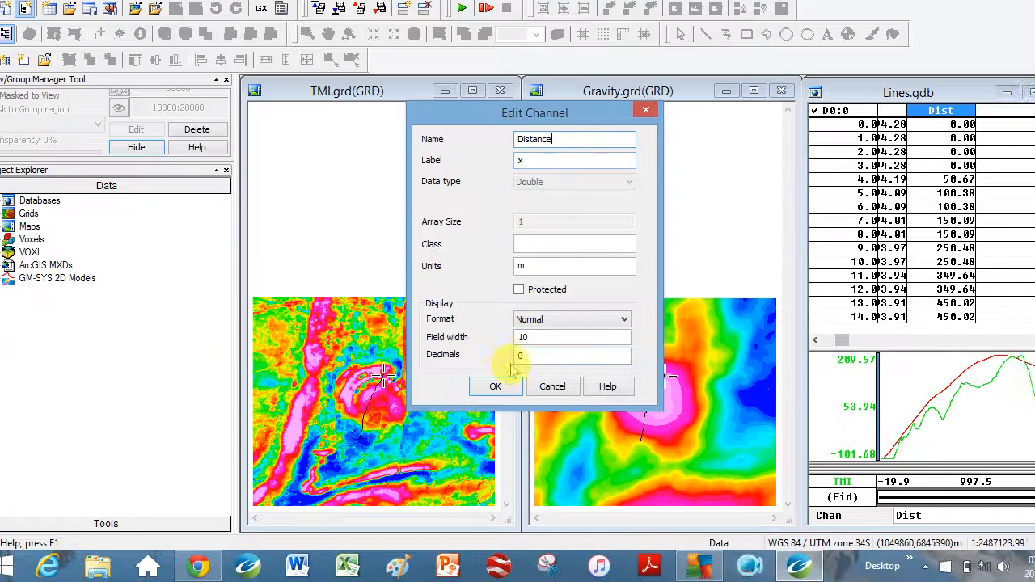
pyautogui.click(446, 425)
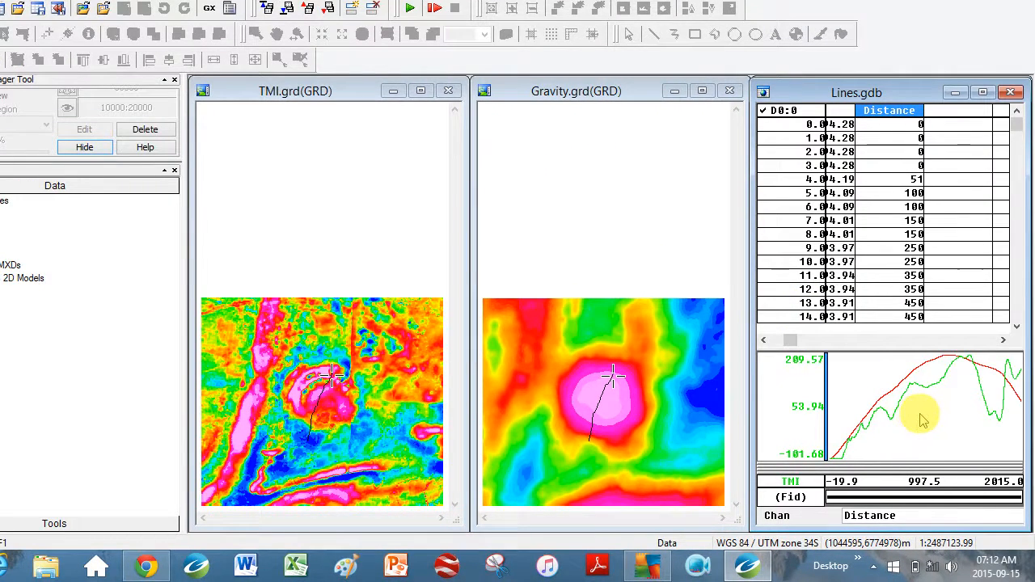
# Use the Distance channel as the x-axis of the profiles and widen the Lines database window over the Gravity grid
pyautogui.click(922, 419)
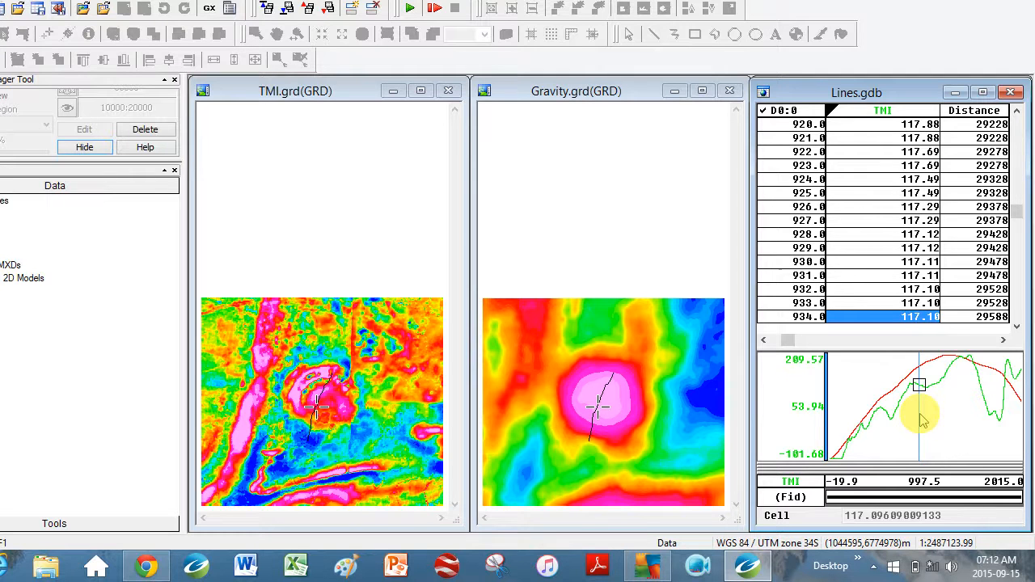
pyautogui.rightClick(913, 427)
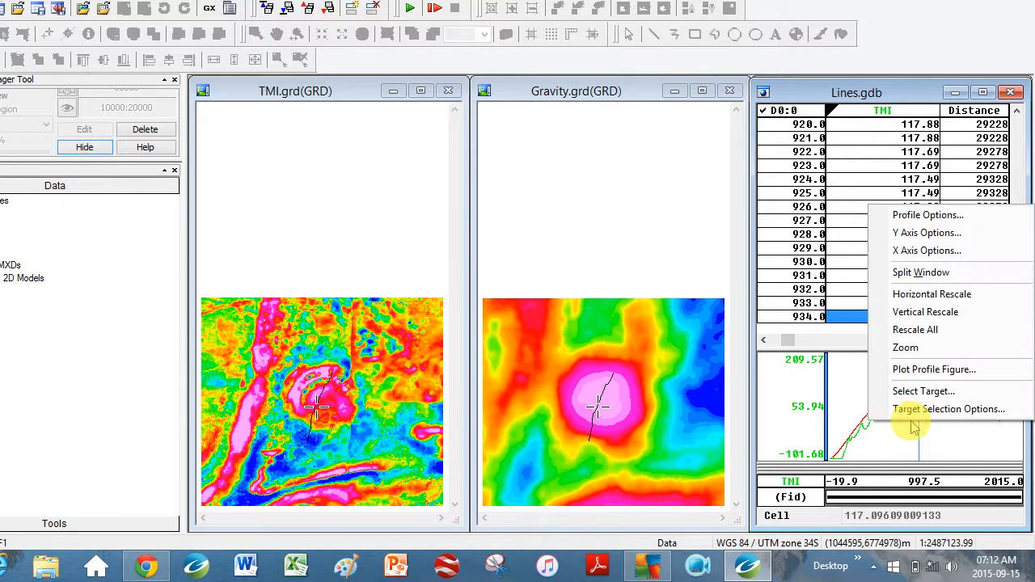
pyautogui.click(927, 250)
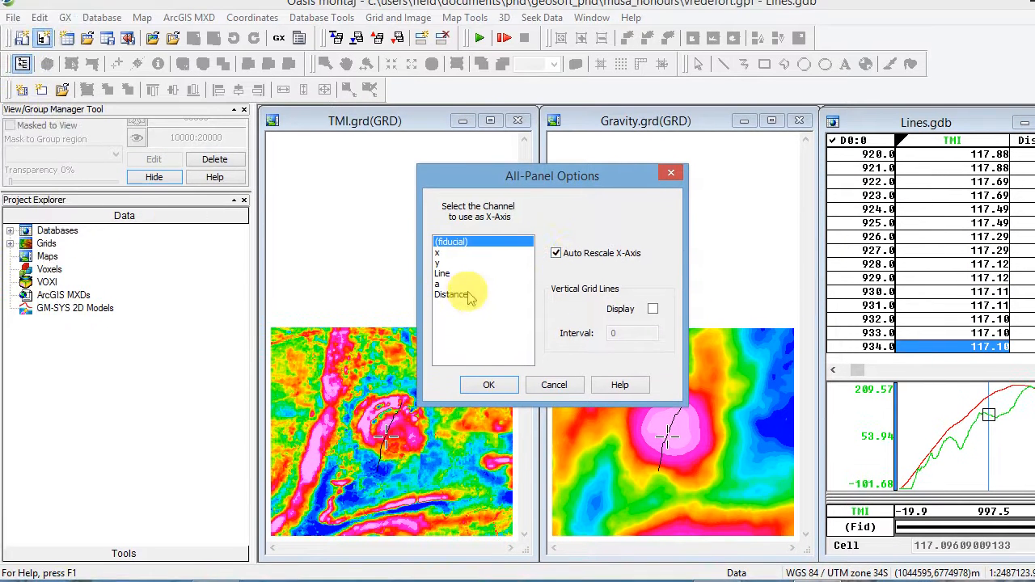
pyautogui.click(400, 303)
pyautogui.click(491, 385)
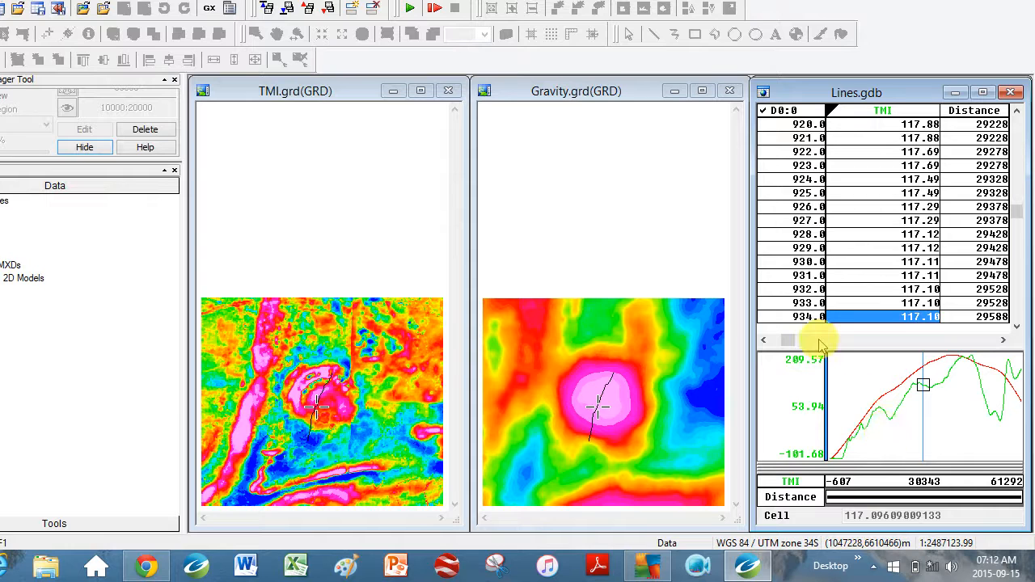
pyautogui.moveTo(753, 405); pyautogui.dragTo(558, 338)
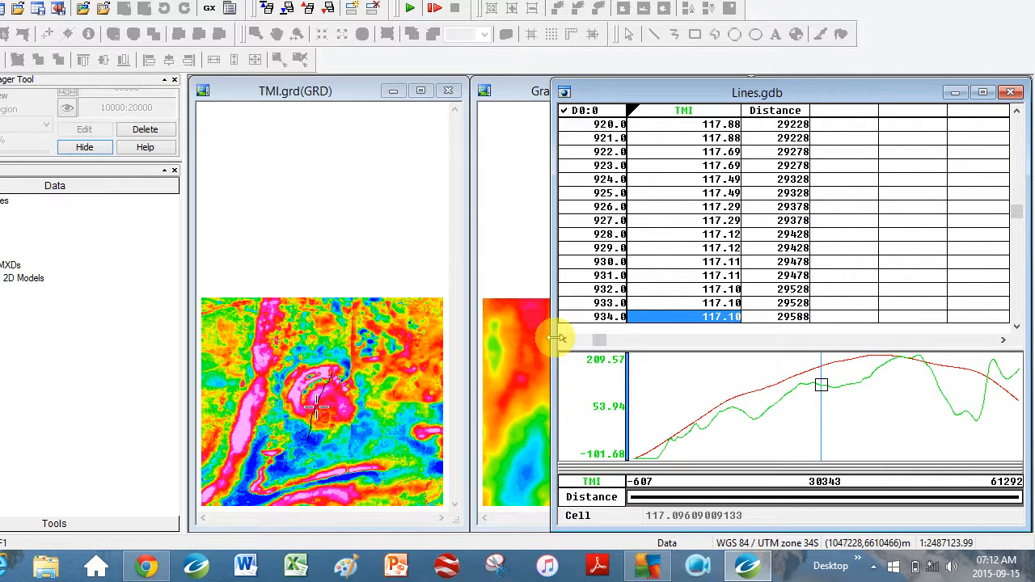
# Plot a profile figure with surrounds and blank title and horizontal scale, and close its map without saving
pyautogui.rightClick(699, 383)
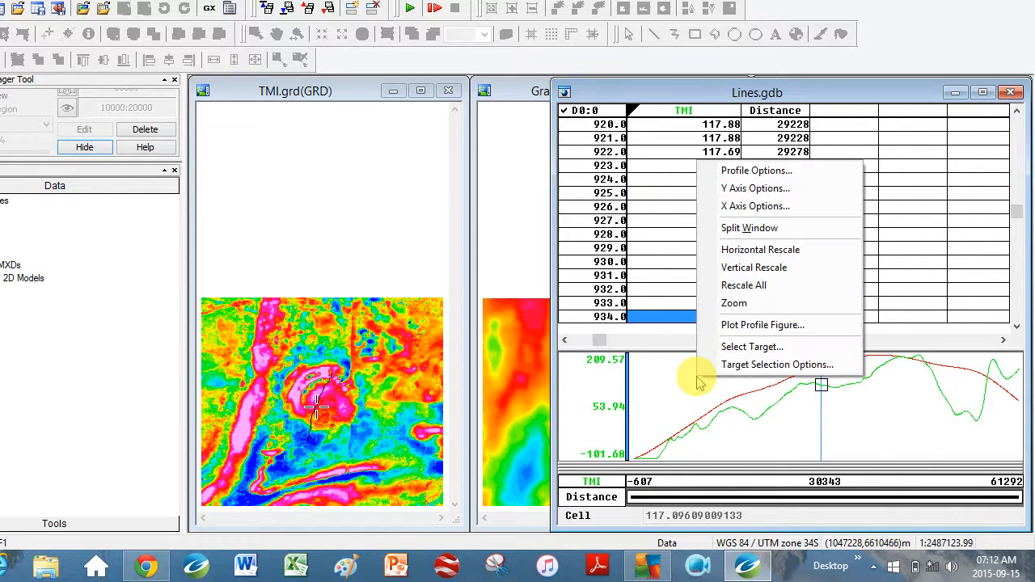
pyautogui.click(767, 325)
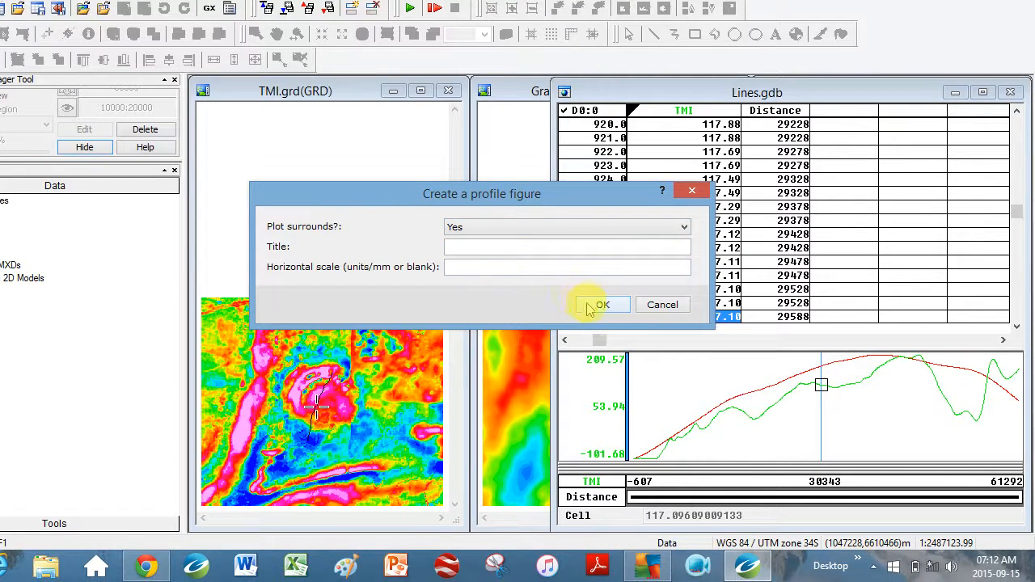
pyautogui.click(599, 307)
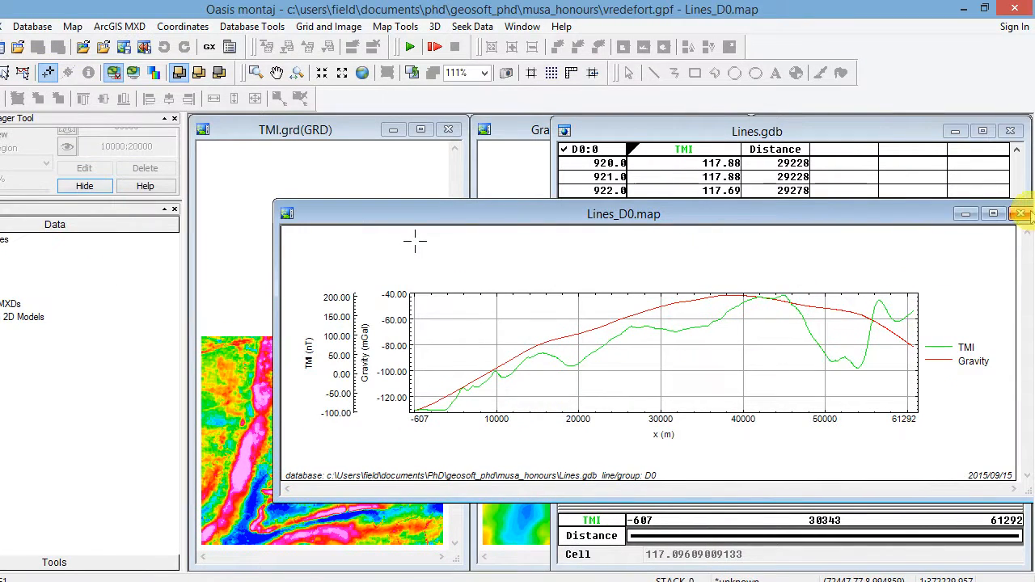
pyautogui.click(1021, 214)
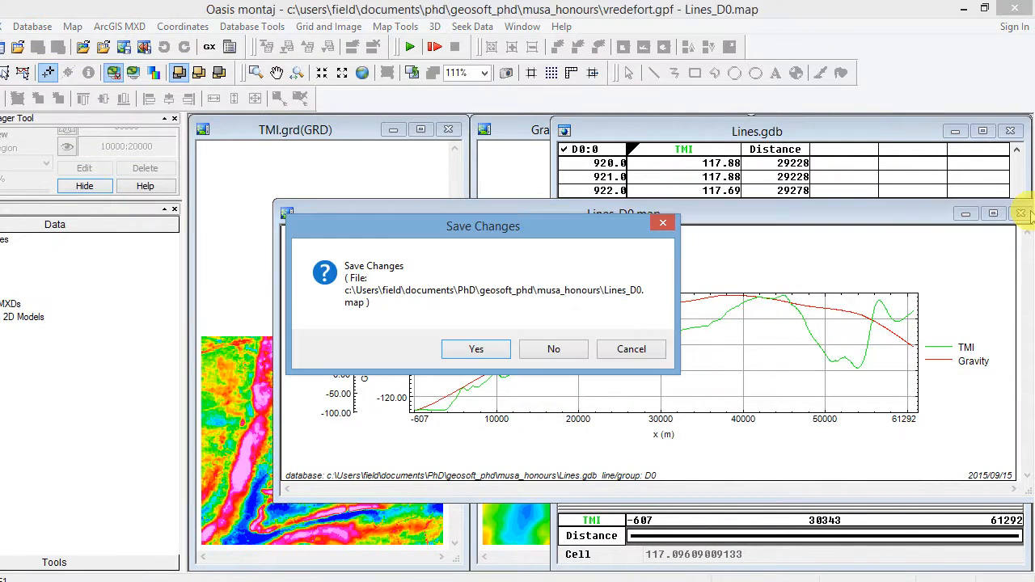
pyautogui.click(540, 312)
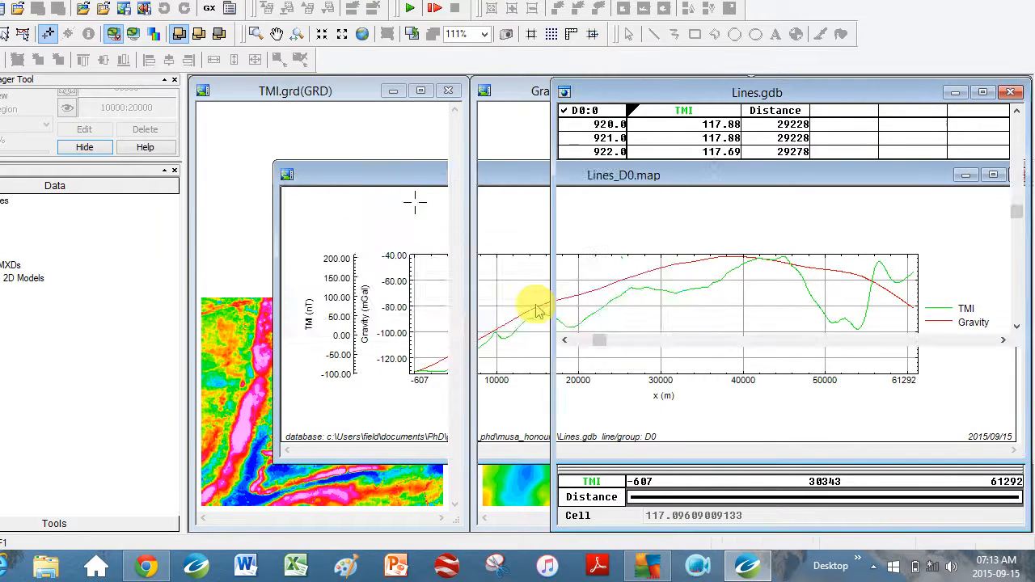
# Set the TMI channel's display to 0 decimals
pyautogui.rightClick(688, 156)
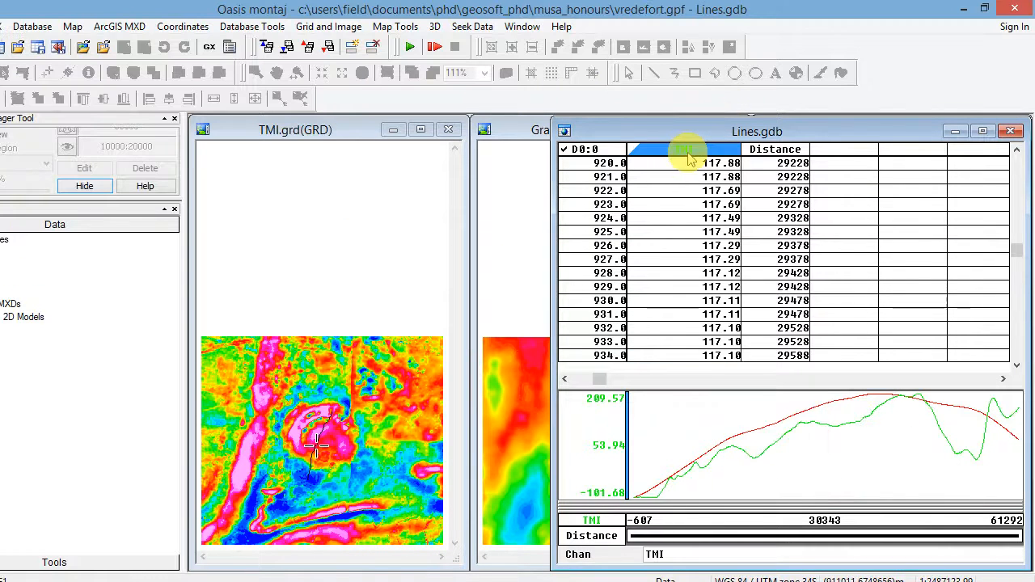
pyautogui.click(717, 182)
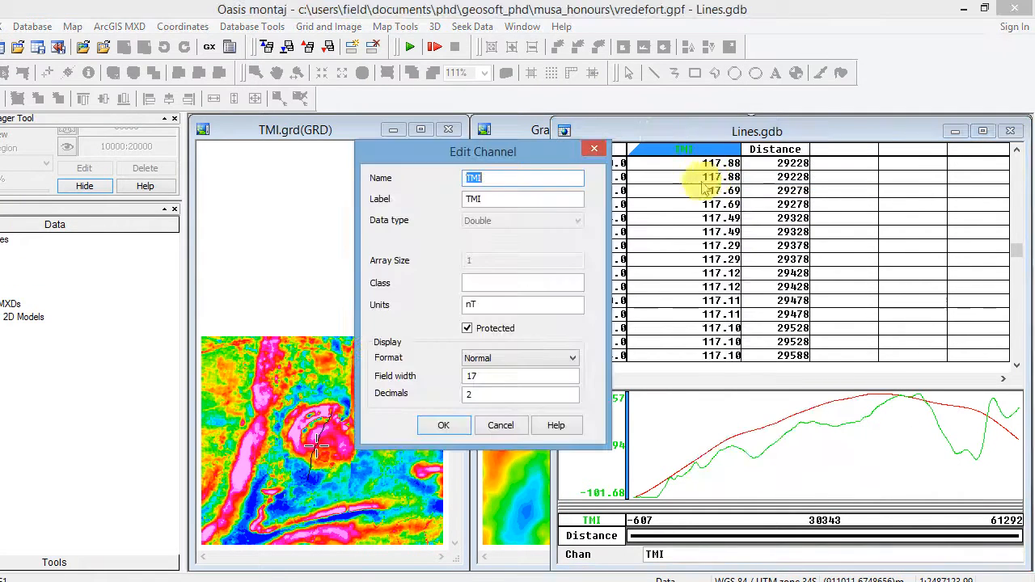
pyautogui.write('0')
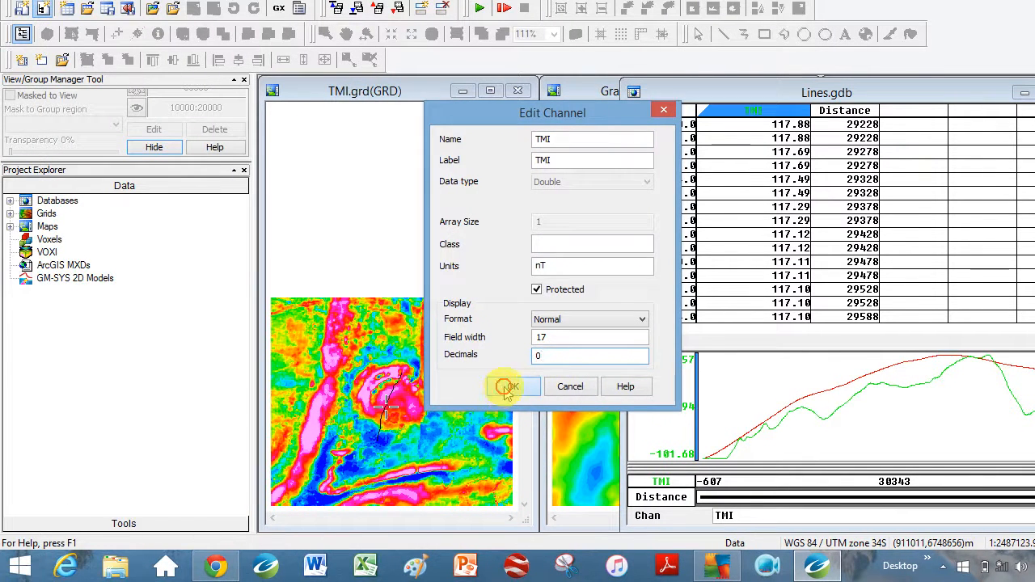
pyautogui.click(510, 387)
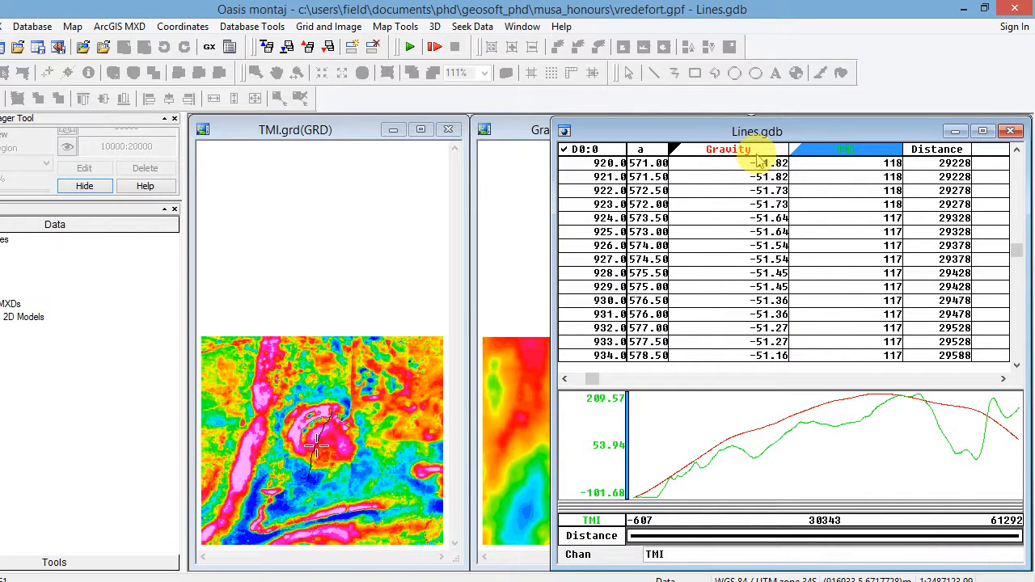
# Set the Gravity channel's display to 0 decimals
pyautogui.click(756, 112)
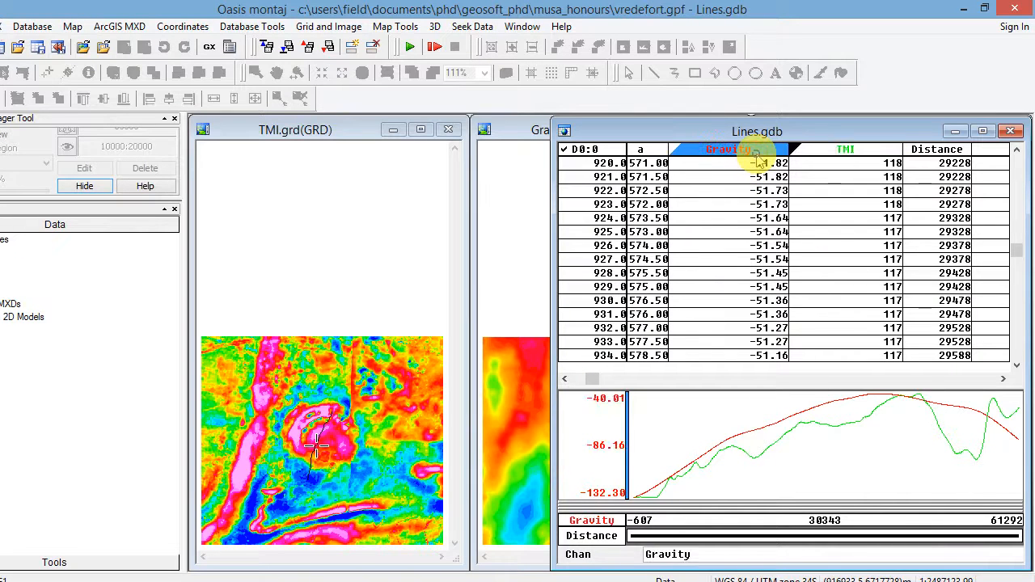
pyautogui.rightClick(759, 158)
pyautogui.click(783, 183)
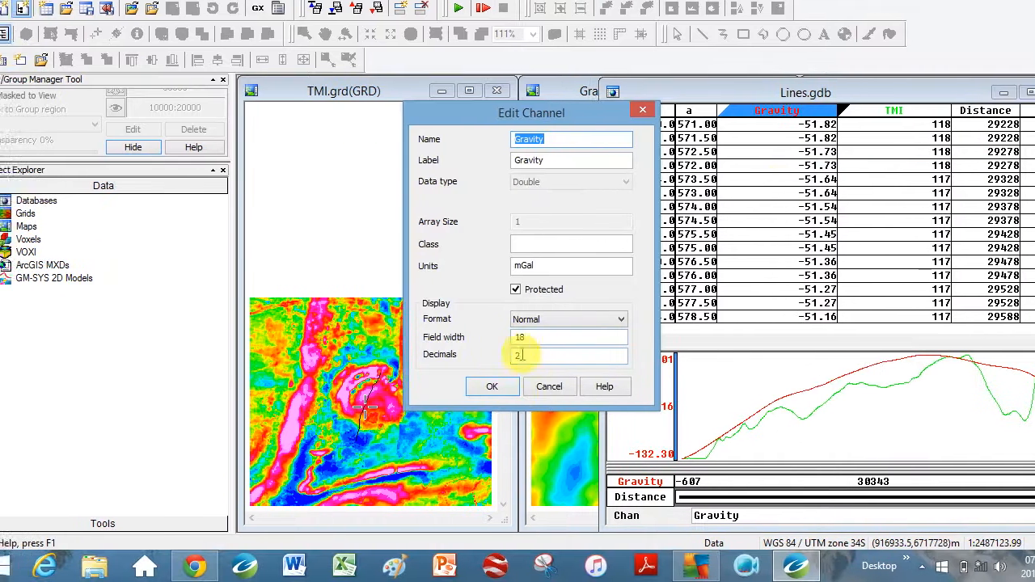
pyautogui.click(534, 356)
pyautogui.doubleClick(519, 356)
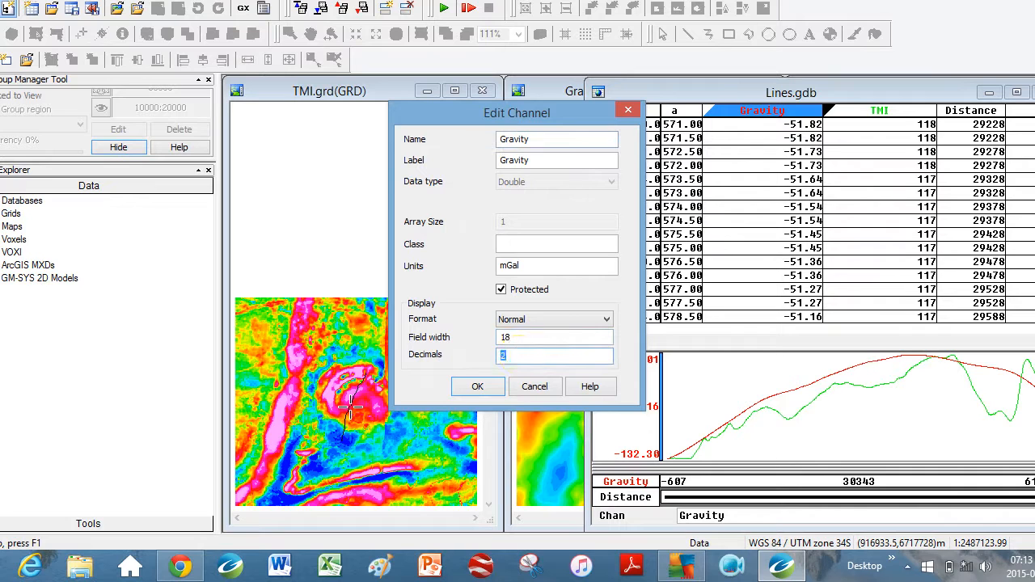
pyautogui.write('0')
pyautogui.click(478, 387)
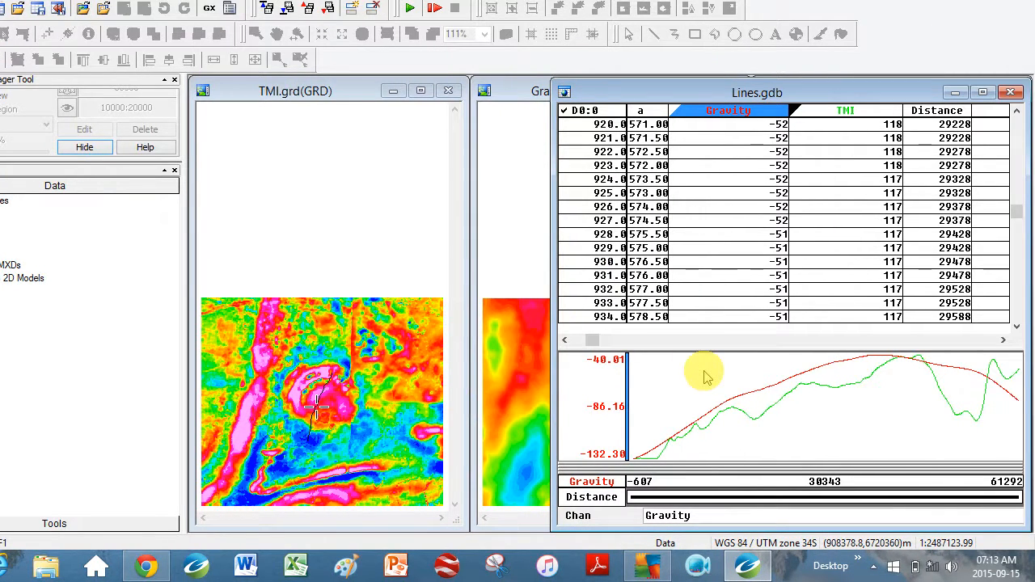
# Check which channel the profile panels use as their x-axis
pyautogui.rightClick(705, 378)
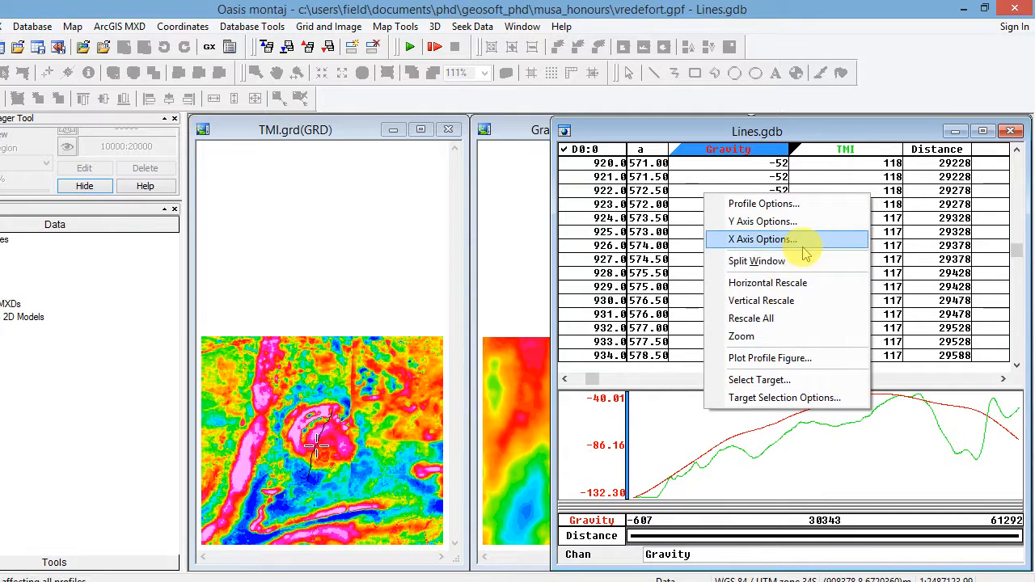
pyautogui.click(801, 202)
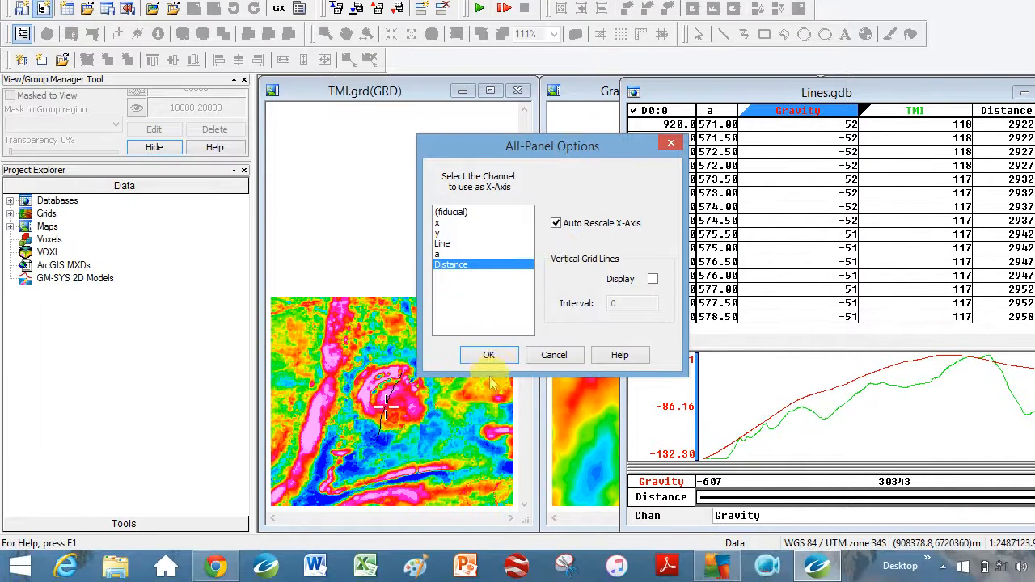
pyautogui.click(491, 355)
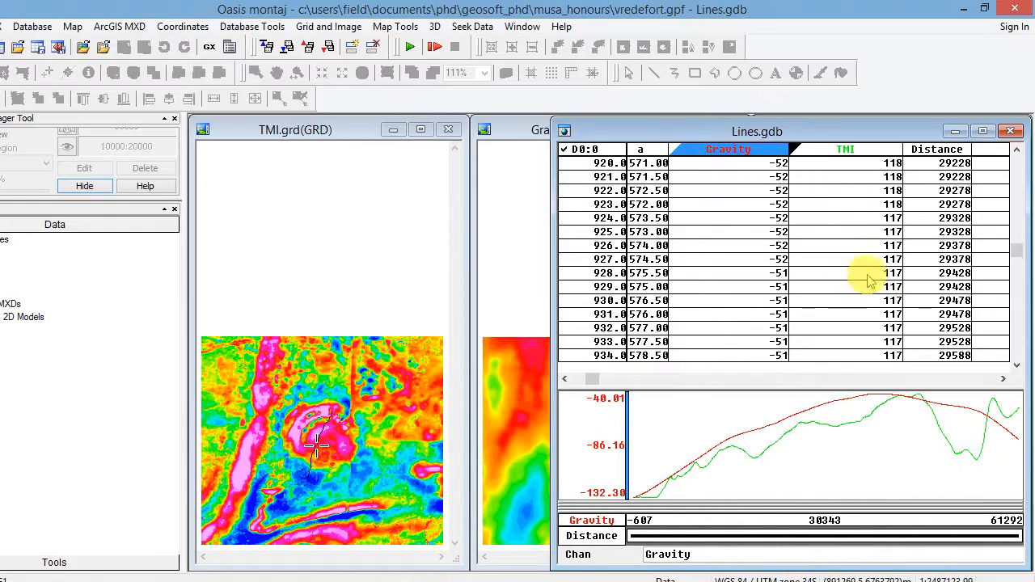
# Clear the label of the Distance channel
pyautogui.rightClick(943, 150)
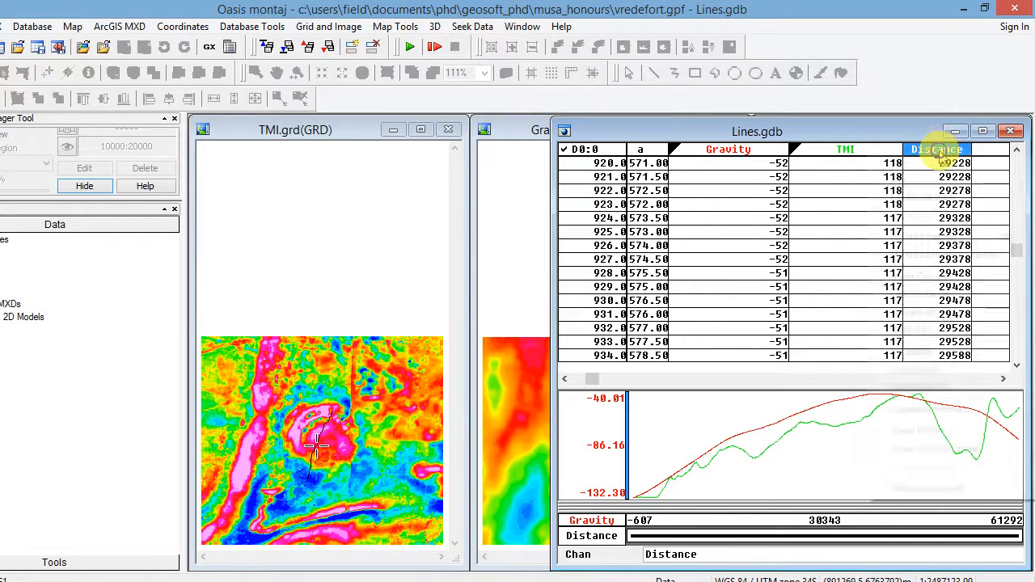
pyautogui.click(941, 178)
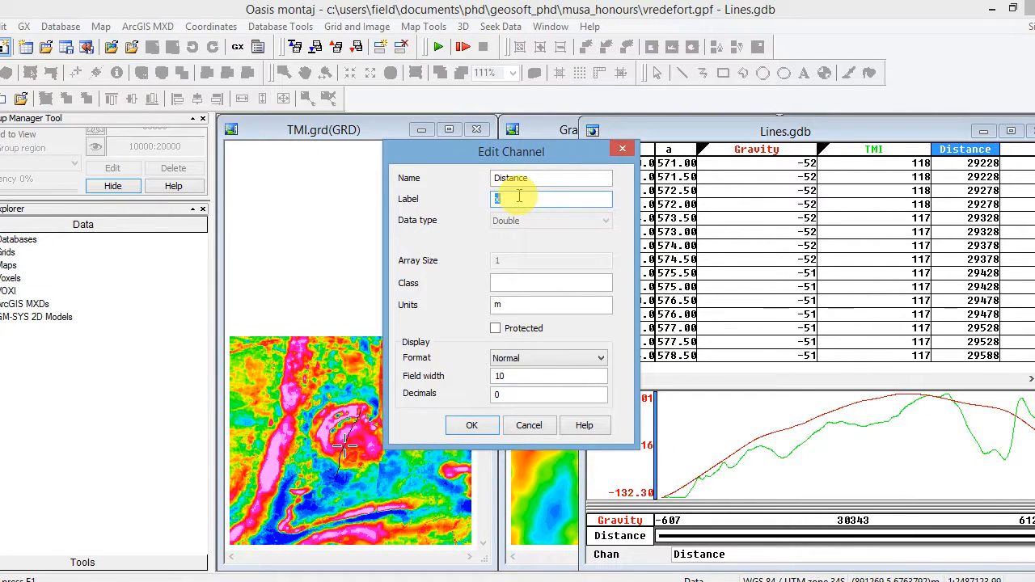
pyautogui.write('D')
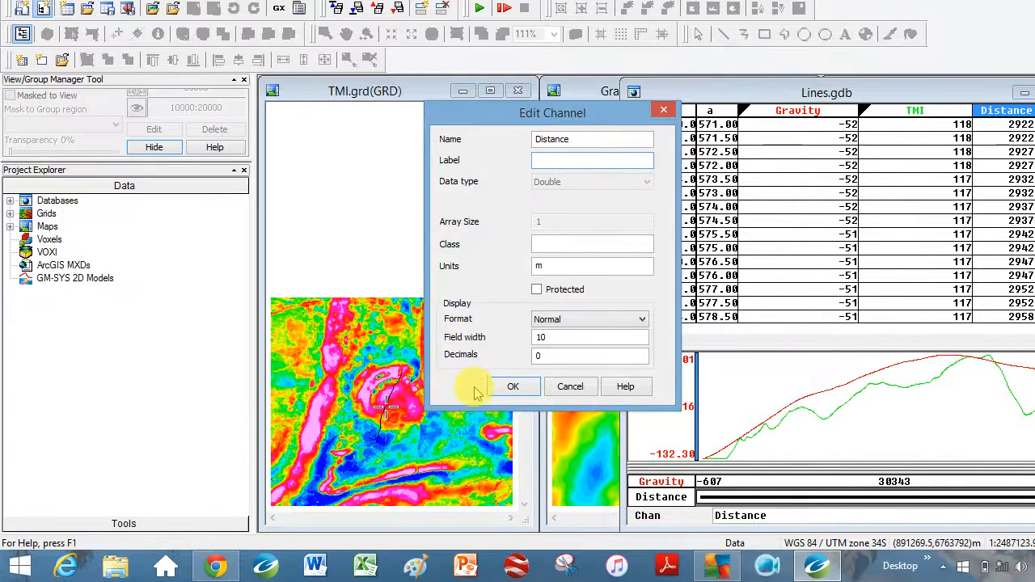
pyautogui.click(514, 388)
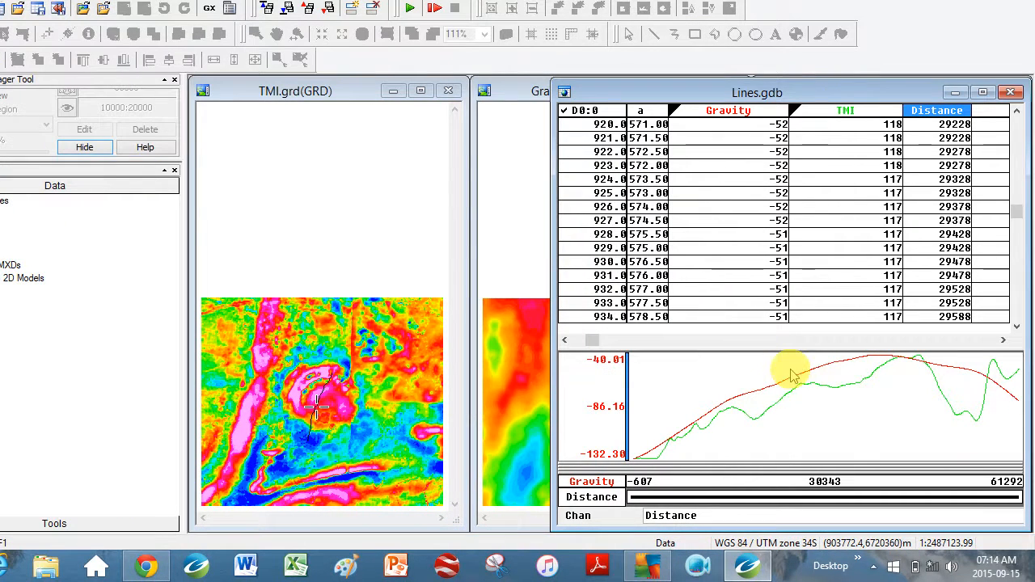
# Plot a profile figure with surrounds and blank title and horizontal scale, overwriting the existing Lines_D0.map
pyautogui.rightClick(824, 409)
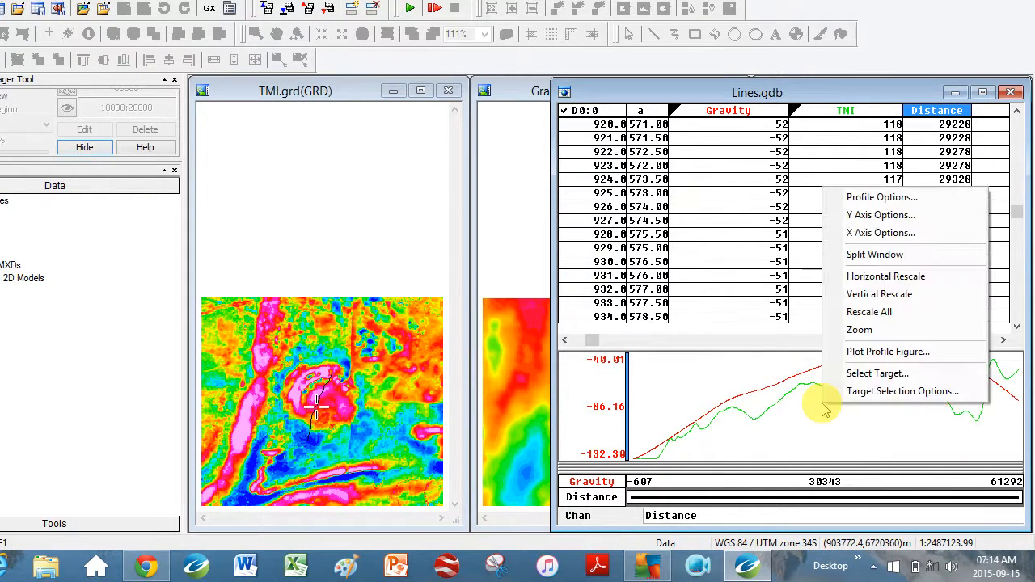
pyautogui.click(884, 352)
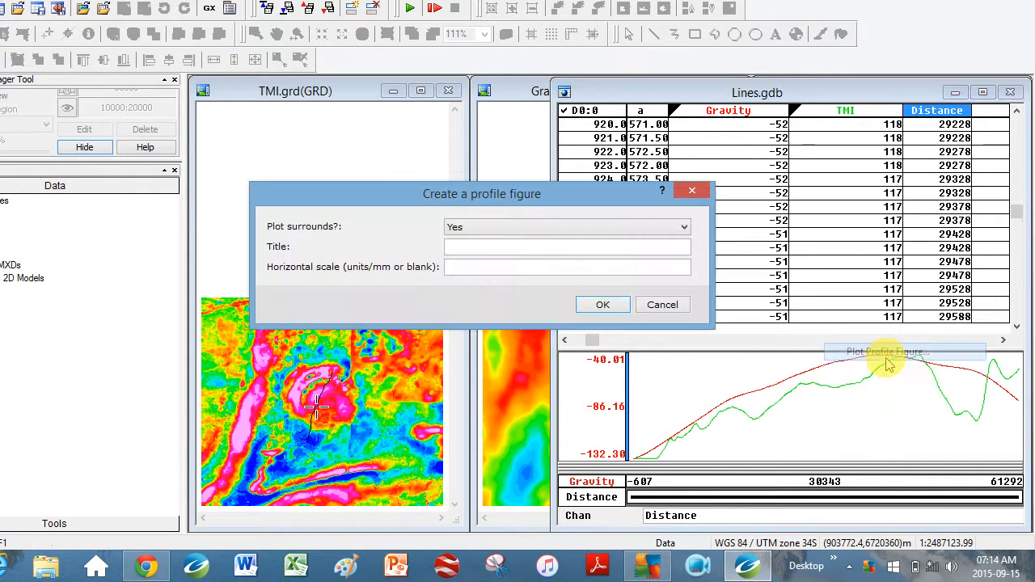
pyautogui.click(601, 304)
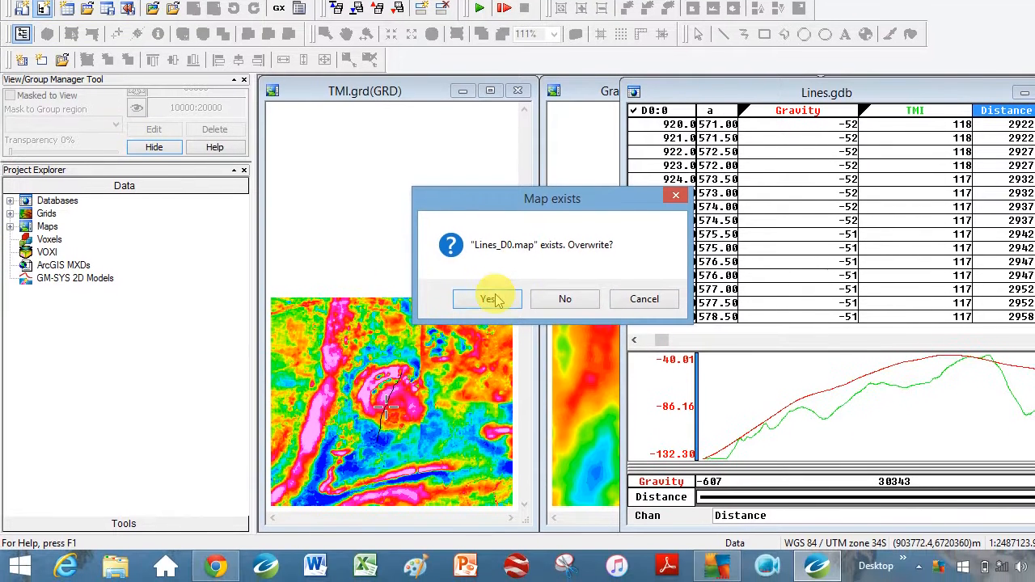
pyautogui.click(488, 330)
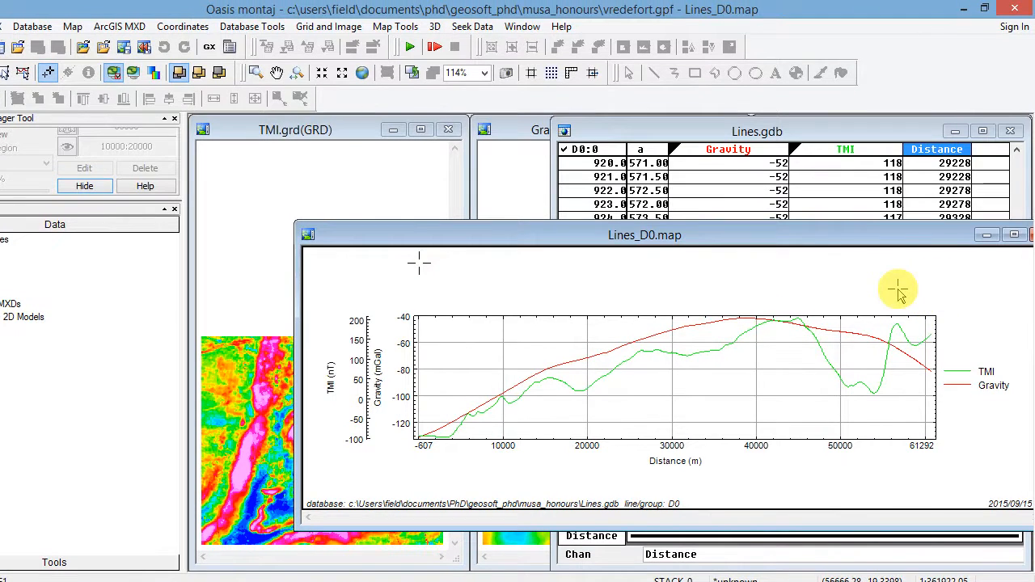
# Maximize the Lines_D0 map and enlarge the View/Group Manager to show all groups of the figure
pyautogui.click(1017, 234)
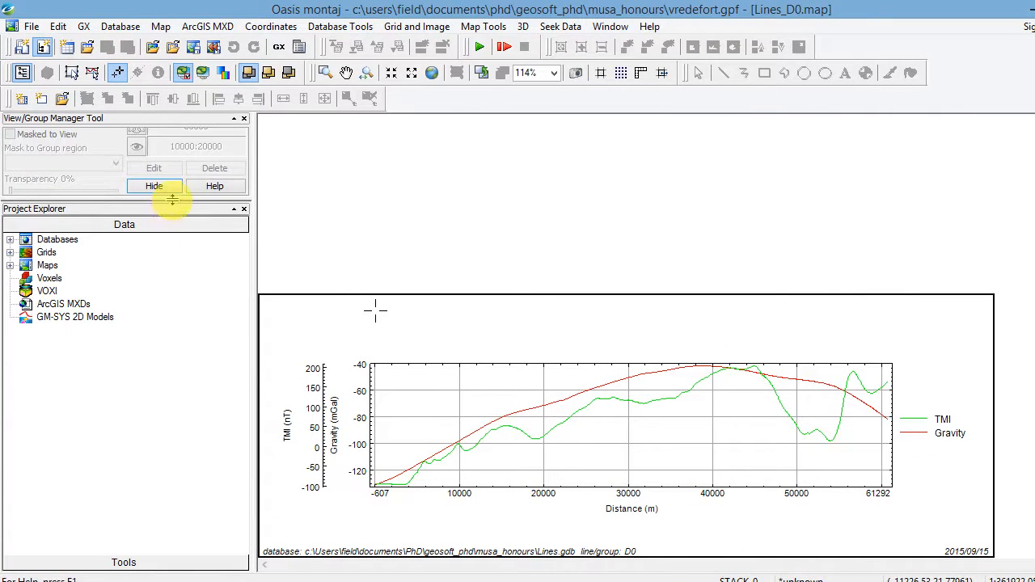
pyautogui.moveTo(173, 198); pyautogui.dragTo(163, 343)
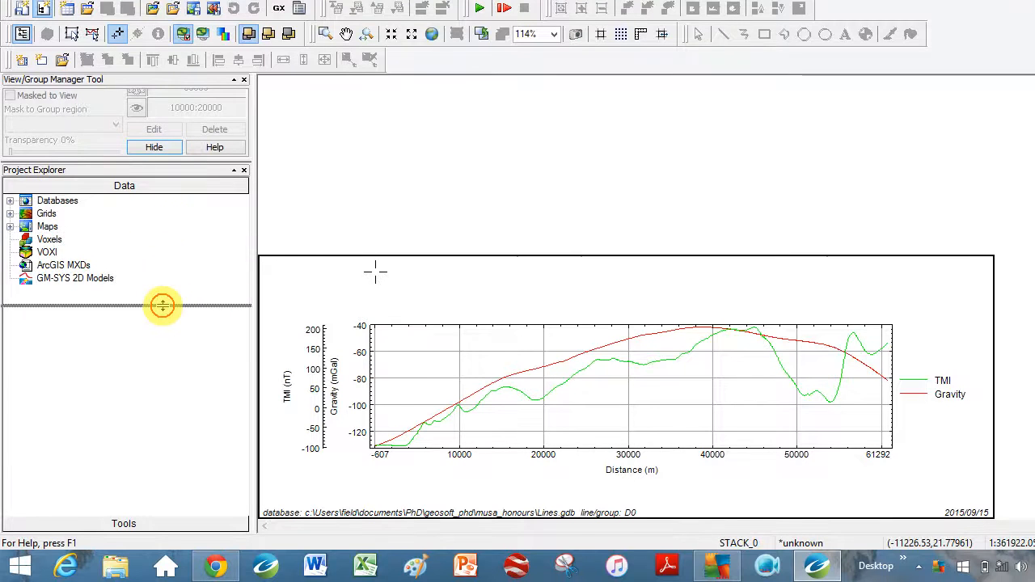
pyautogui.moveTo(162, 305); pyautogui.dragTo(163, 306)
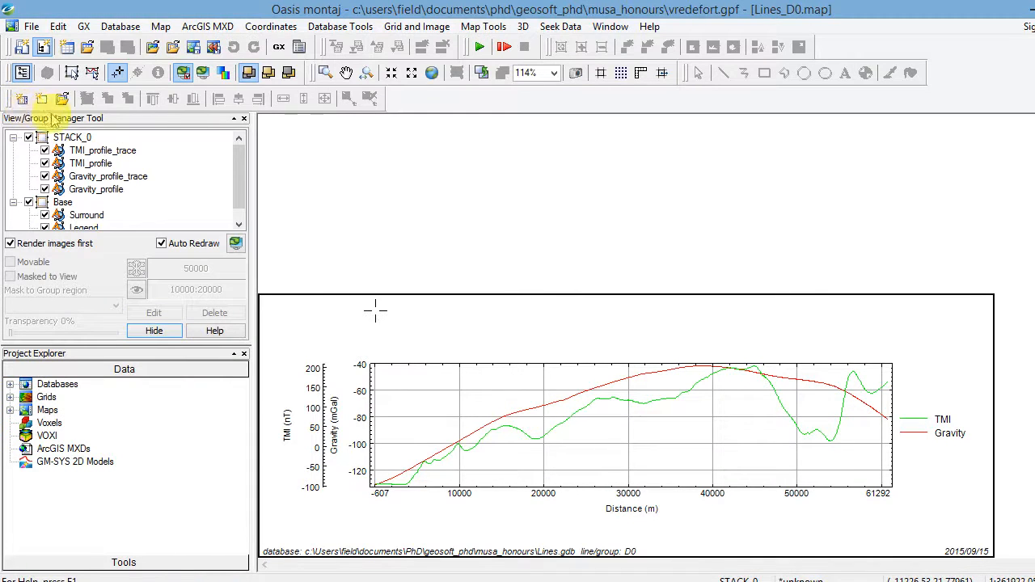
pyautogui.click(23, 74)
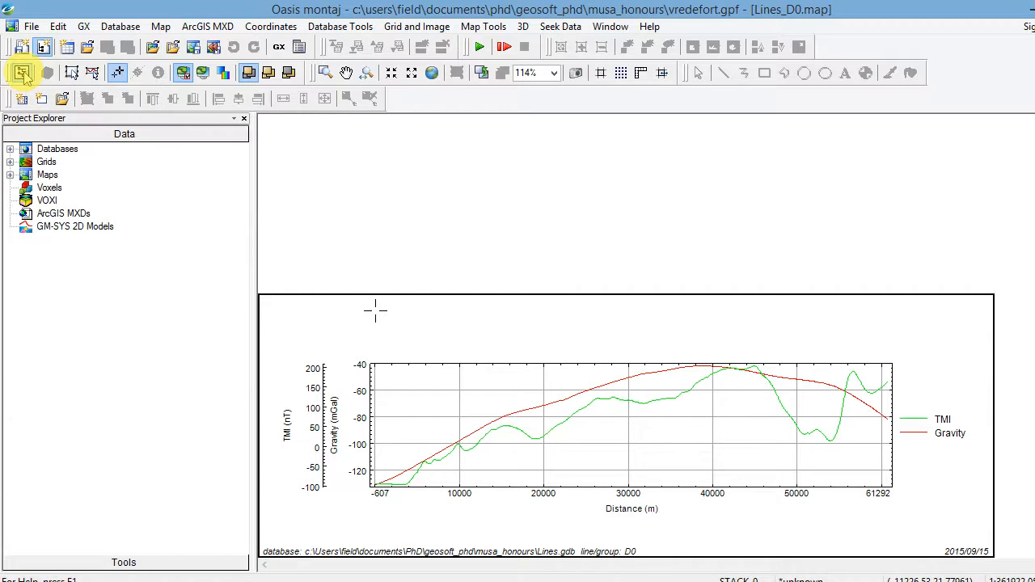
pyautogui.click(23, 73)
pyautogui.click(22, 74)
pyautogui.click(23, 74)
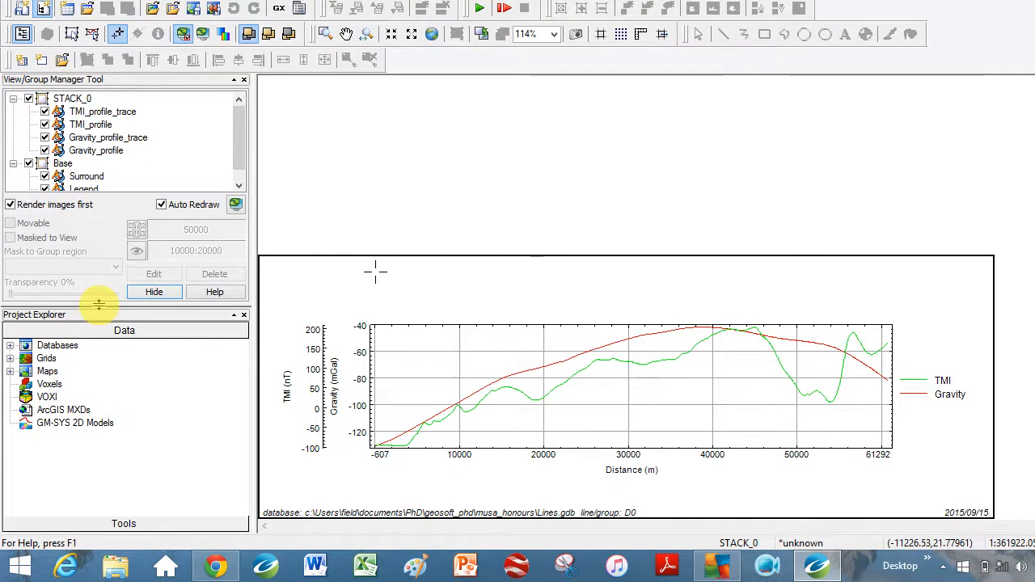
pyautogui.moveTo(98, 304); pyautogui.dragTo(81, 446)
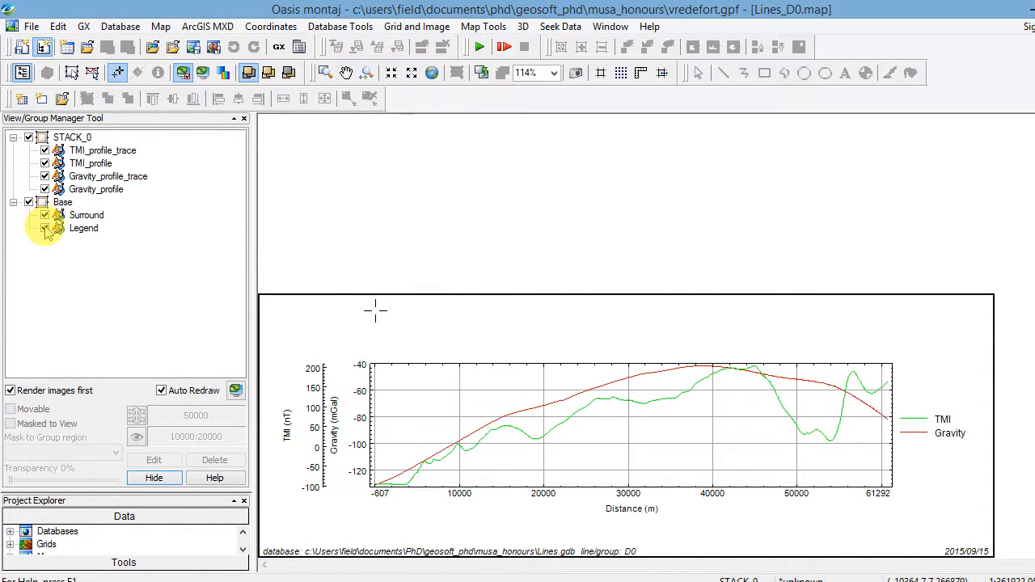
# Switch the Legend, Surround, Gravity and TMI groups off and on one by one to identify what each draws
pyautogui.click(45, 229)
pyautogui.click(45, 228)
pyautogui.click(45, 215)
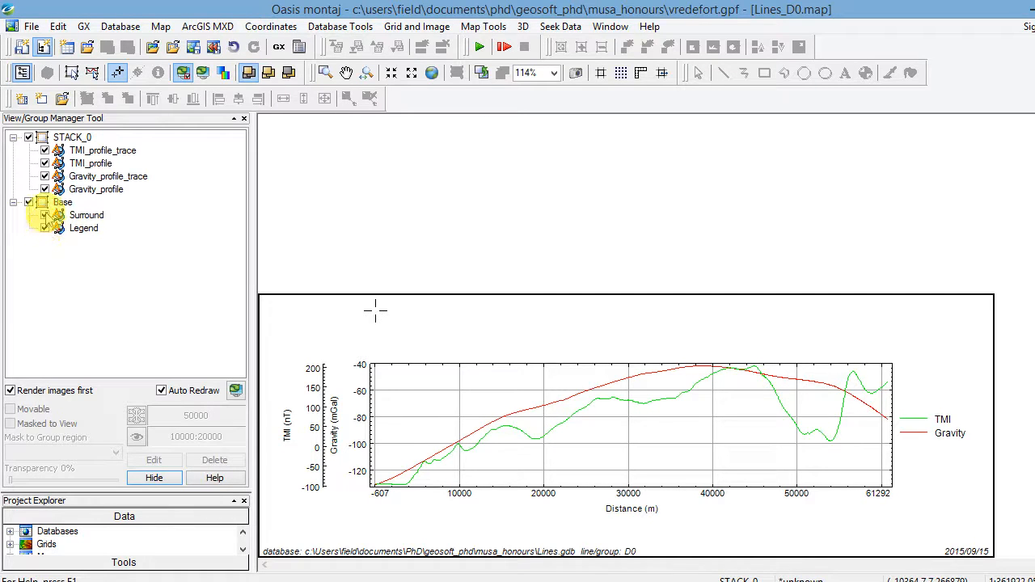
pyautogui.click(45, 215)
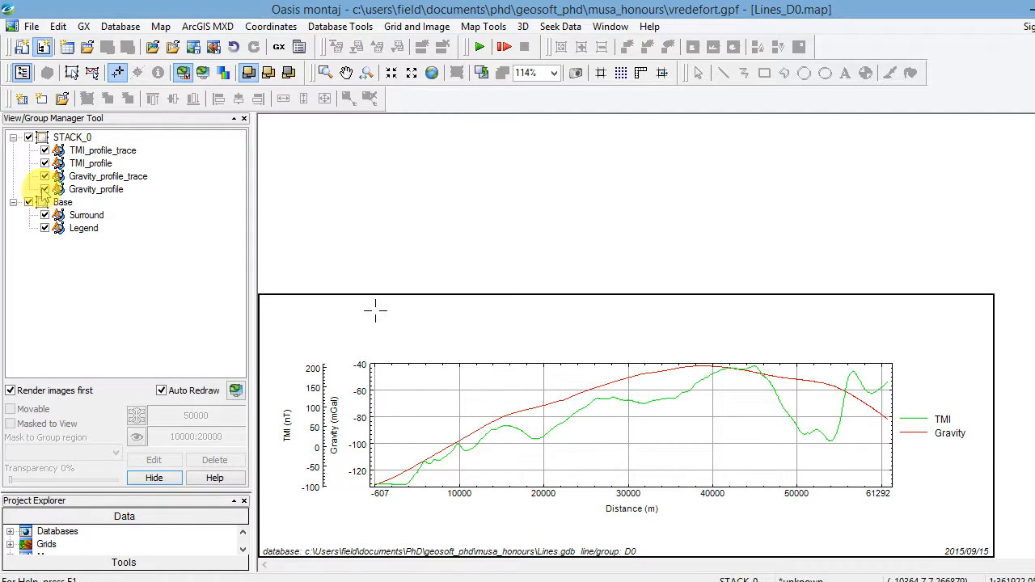
pyautogui.click(45, 189)
pyautogui.click(46, 189)
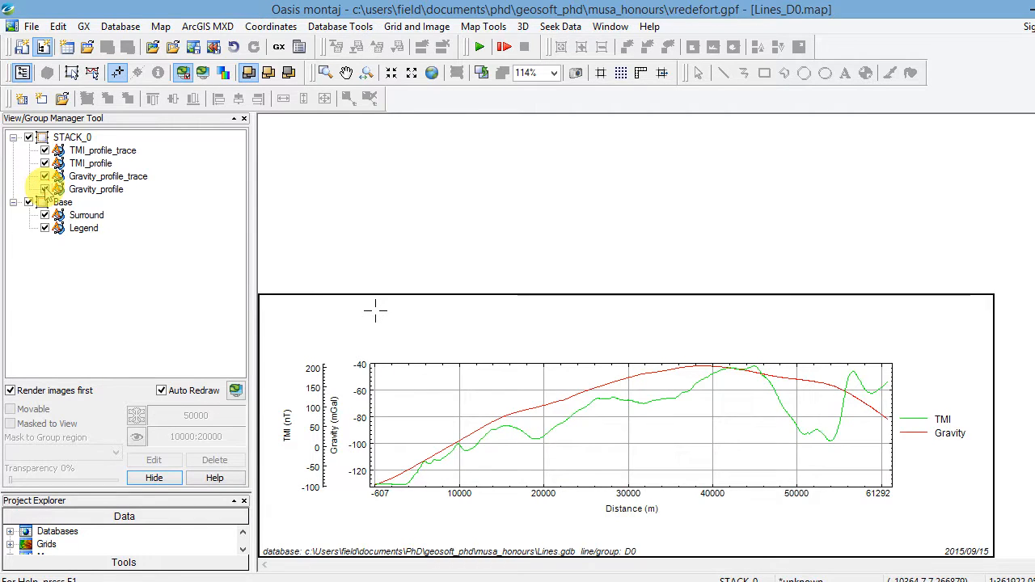
pyautogui.click(45, 189)
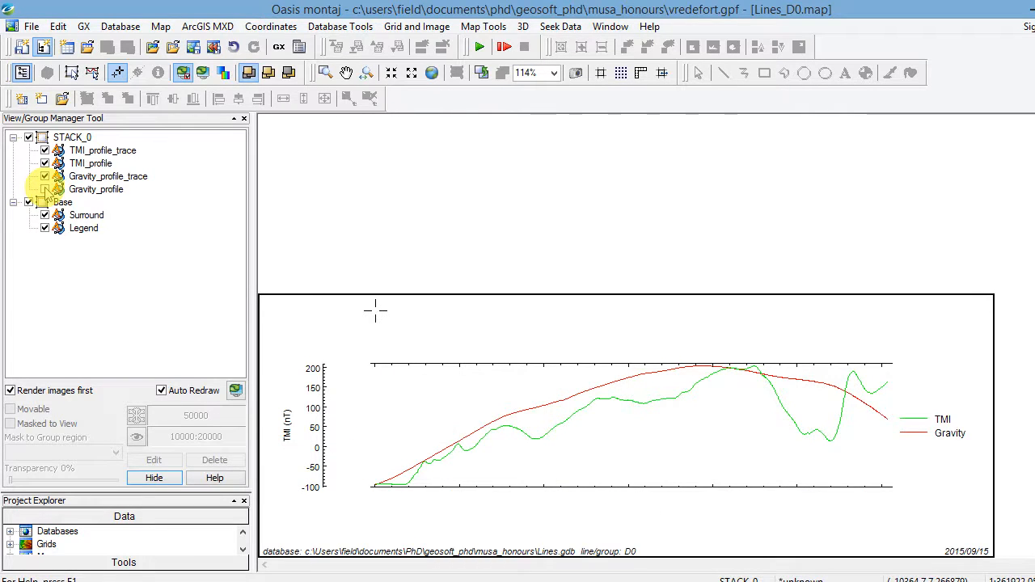
pyautogui.click(45, 189)
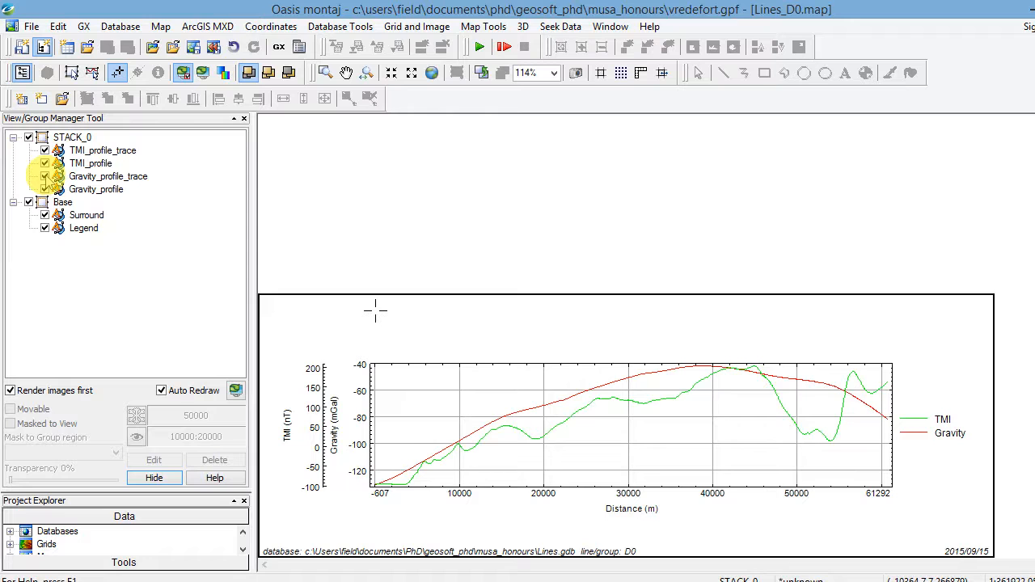
pyautogui.click(45, 176)
pyautogui.click(45, 176)
pyautogui.click(45, 163)
pyautogui.click(45, 164)
pyautogui.click(46, 151)
pyautogui.click(45, 150)
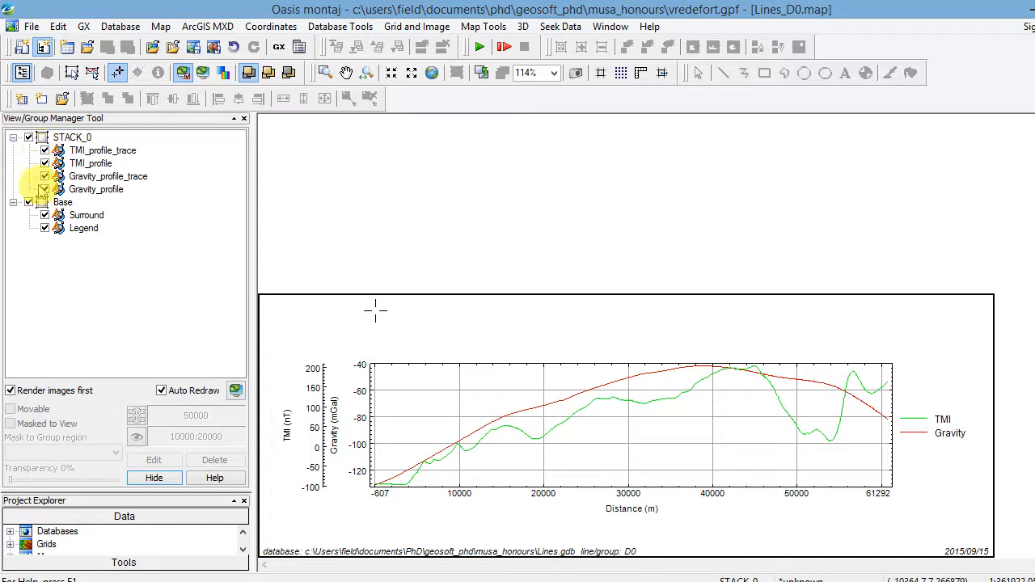
pyautogui.click(45, 190)
pyautogui.click(46, 190)
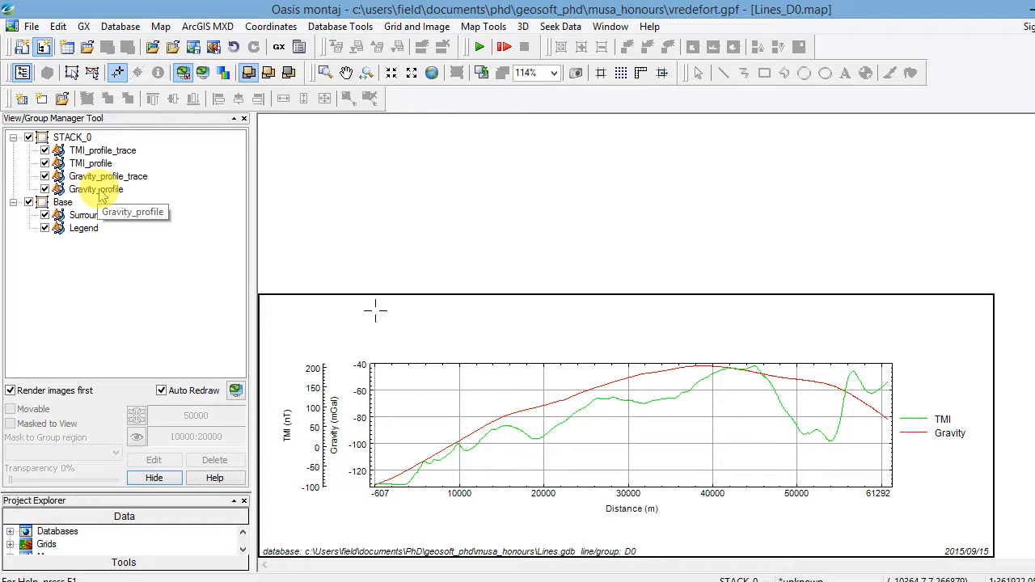
# Put the Gravity_profile group into edit mode and select all of its elements
pyautogui.click(101, 194)
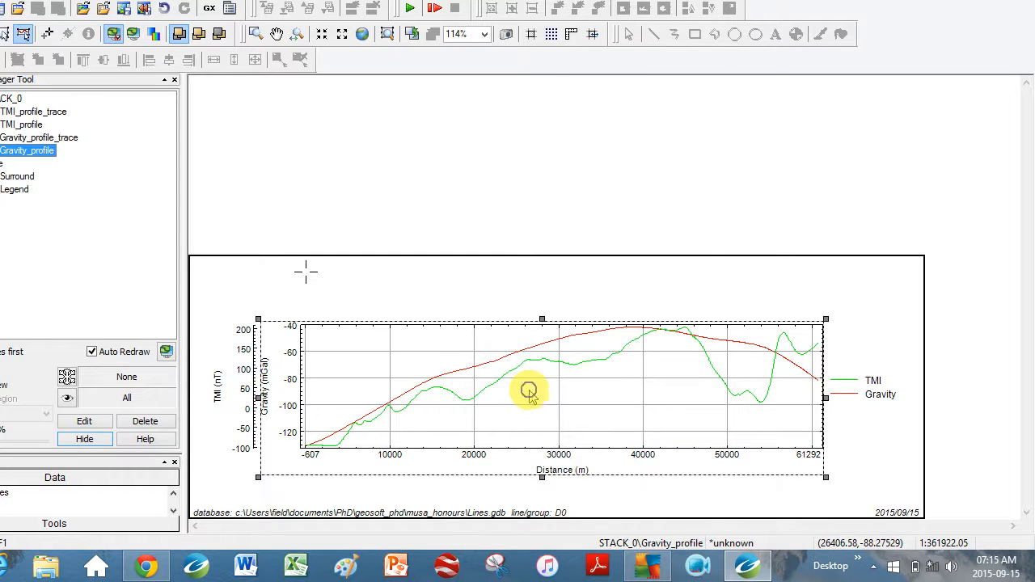
pyautogui.rightClick(529, 392)
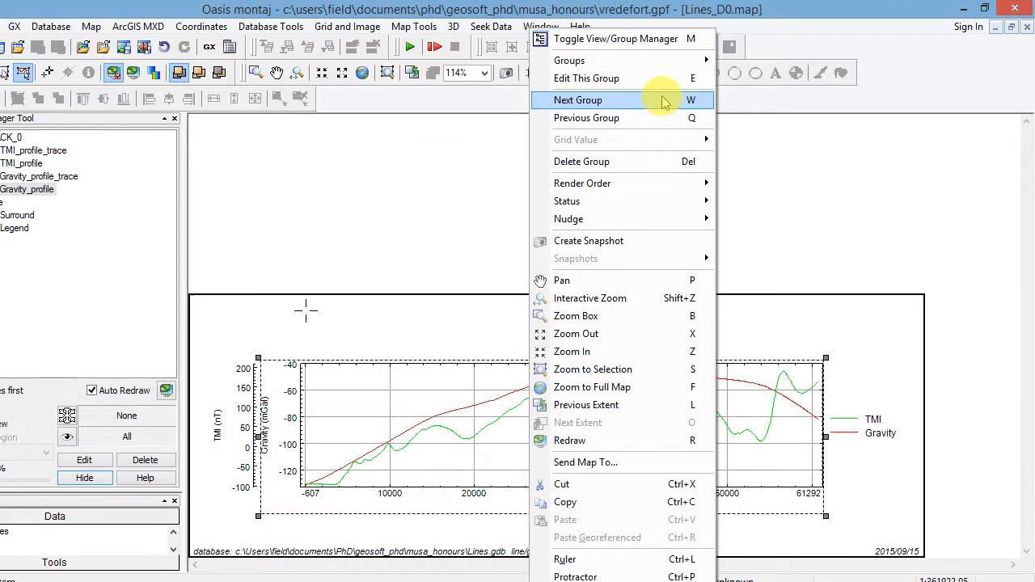
pyautogui.click(656, 80)
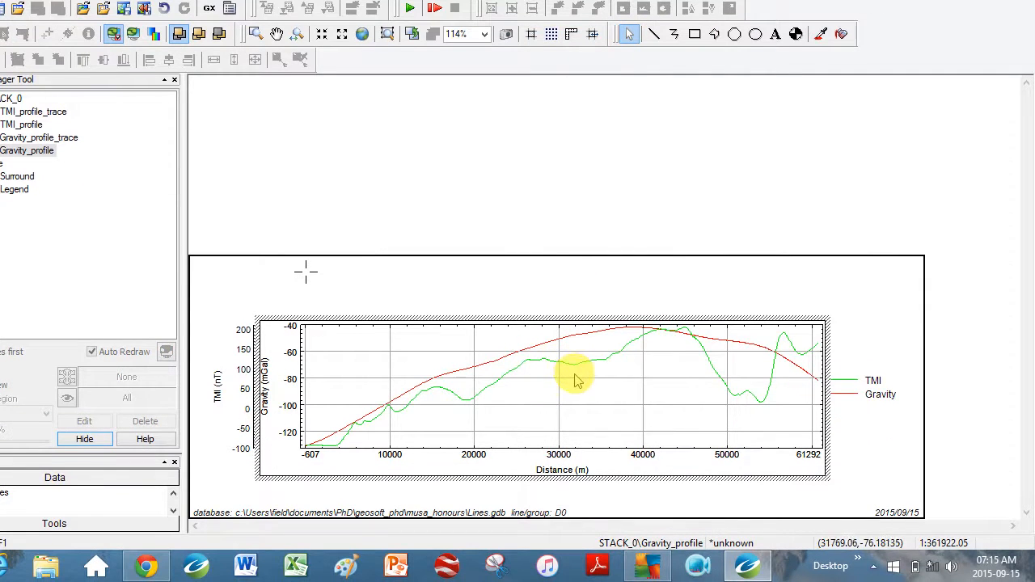
pyautogui.rightClick(539, 399)
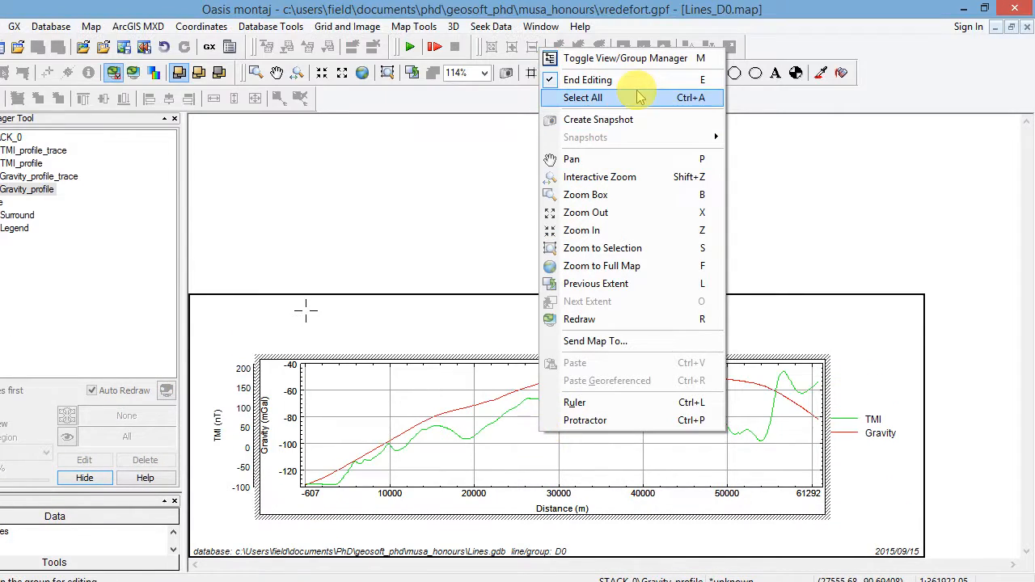
pyautogui.click(639, 97)
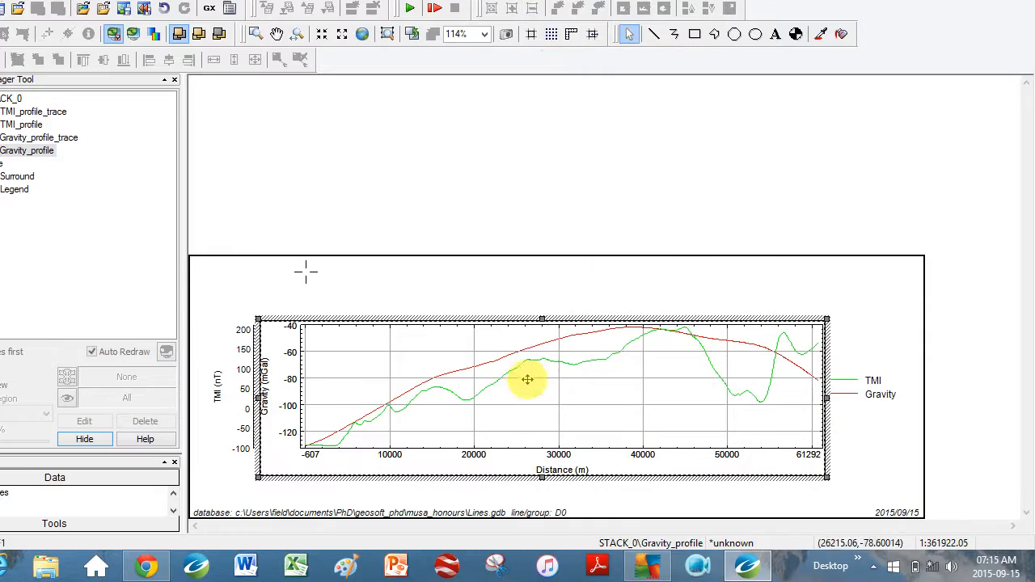
pyautogui.rightClick(527, 436)
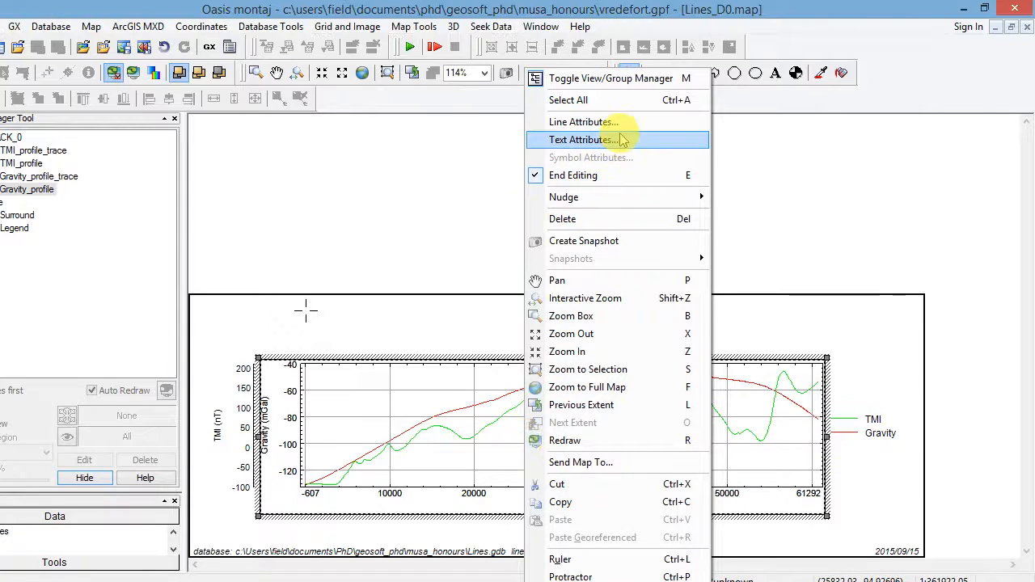
pyautogui.click(620, 123)
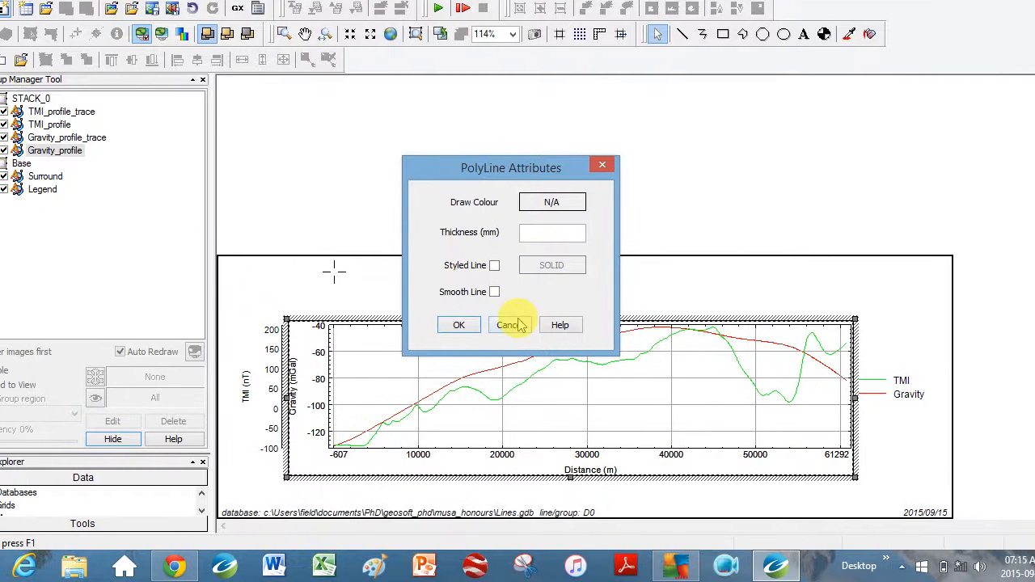
pyautogui.click(490, 356)
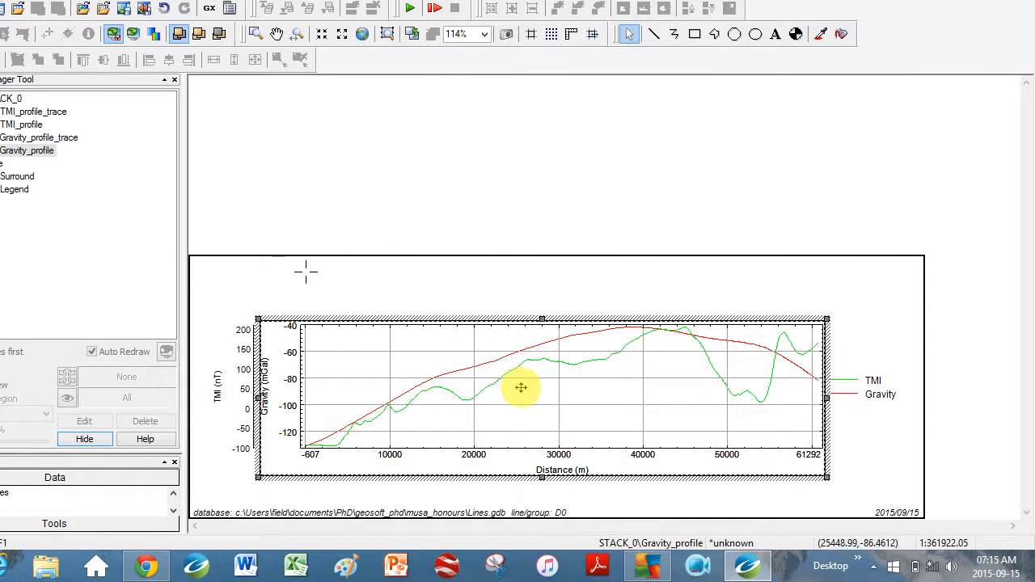
# Set the font size of all selected text in the Gravity_profile group to 3 mm
pyautogui.rightClick(521, 388)
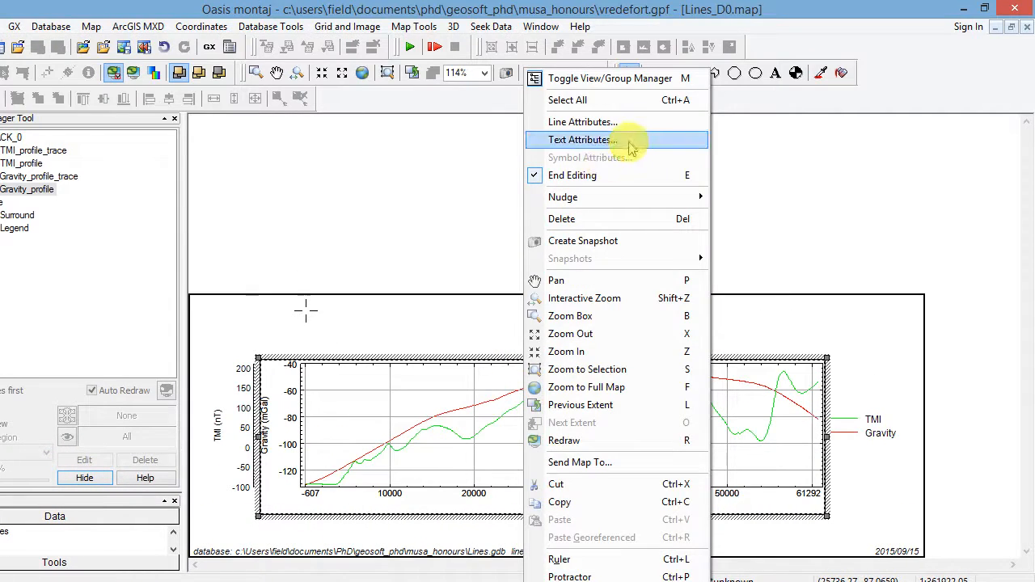
pyautogui.click(627, 143)
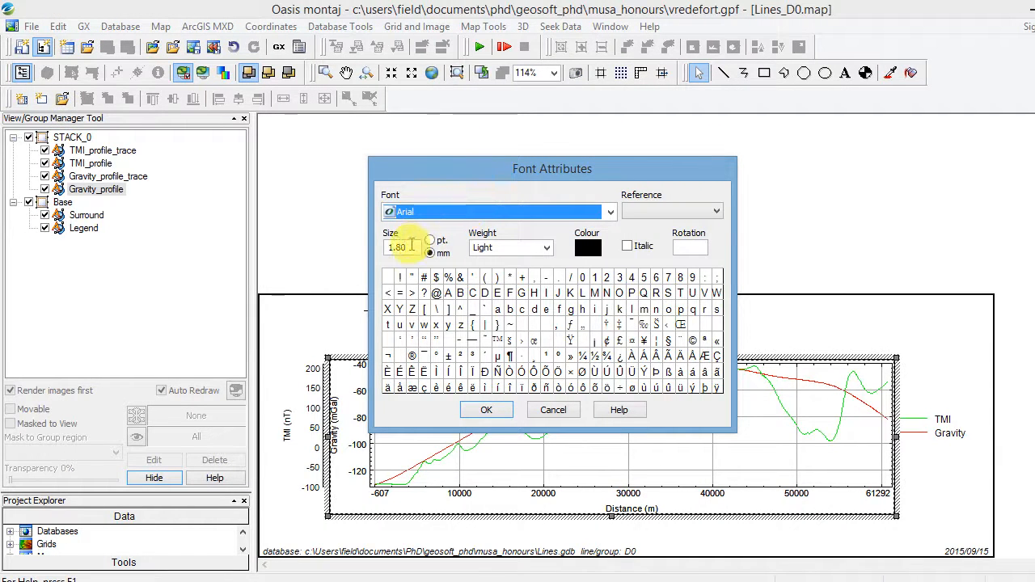
pyautogui.doubleClick(410, 246)
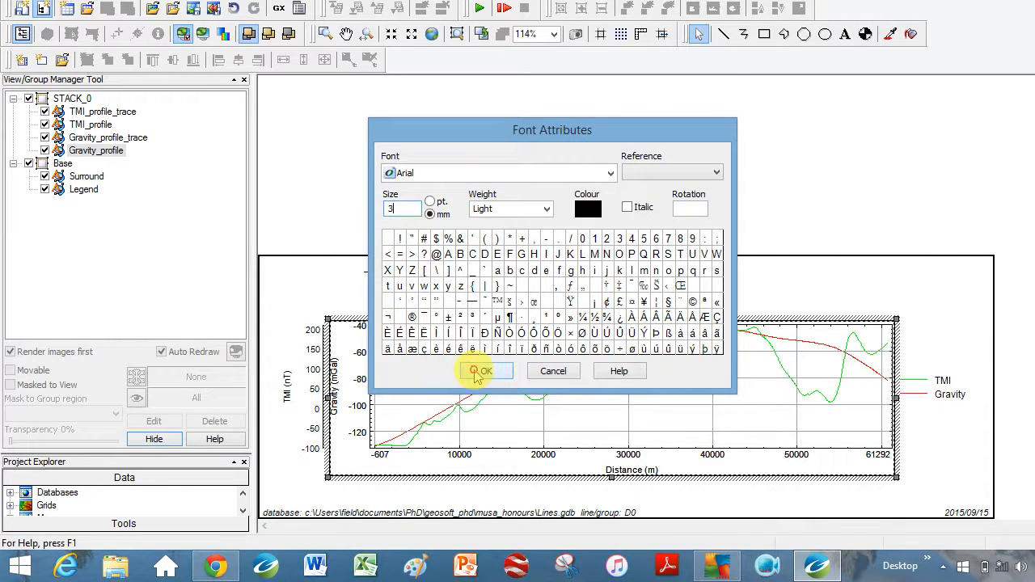
pyautogui.click(475, 410)
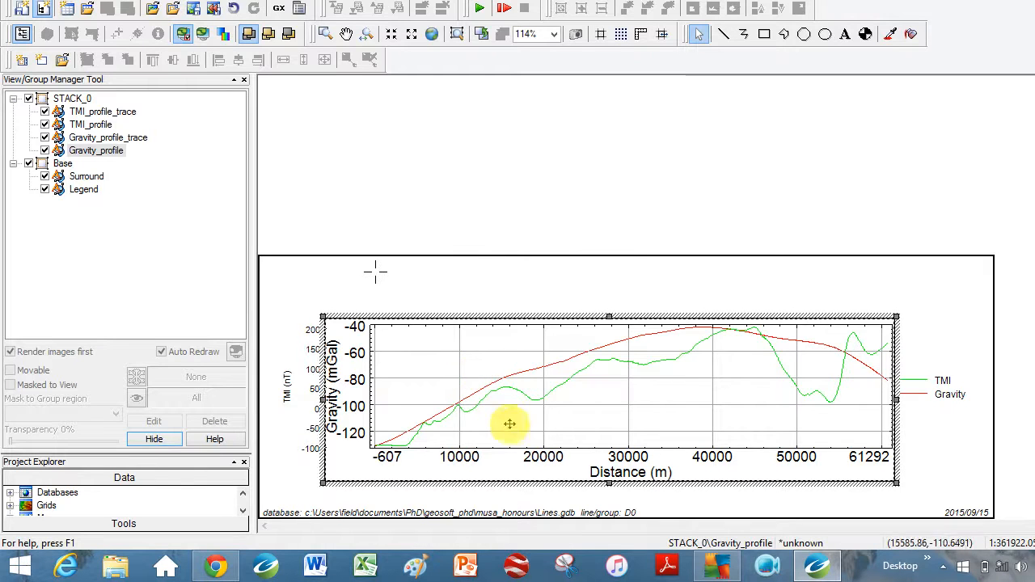
# Delete the vertical grid lines of the Gravity profile plot one by one, keeping the horizontal grid lines
pyautogui.click(457, 364)
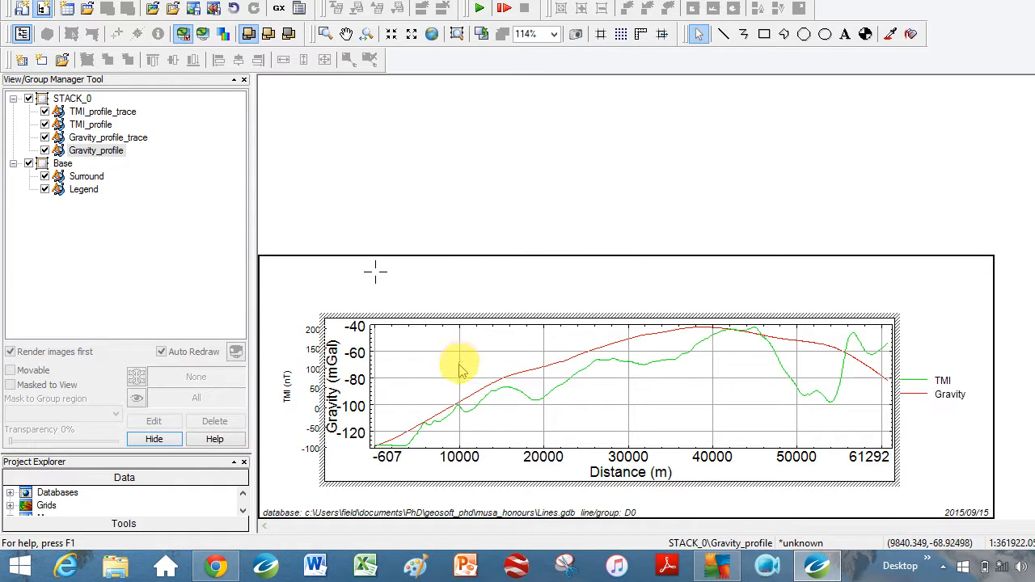
pyautogui.click(458, 364)
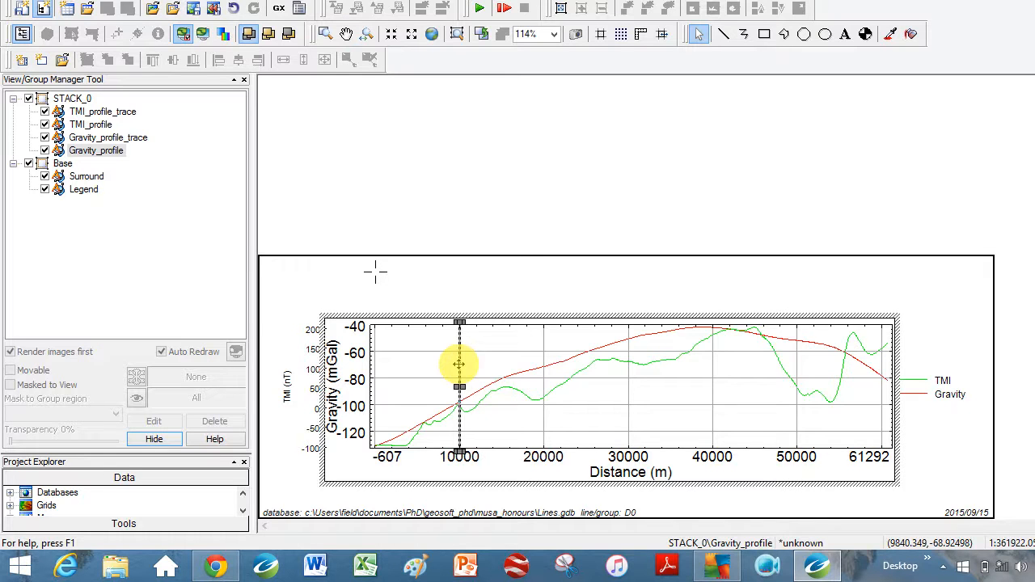
pyautogui.press('Delete')
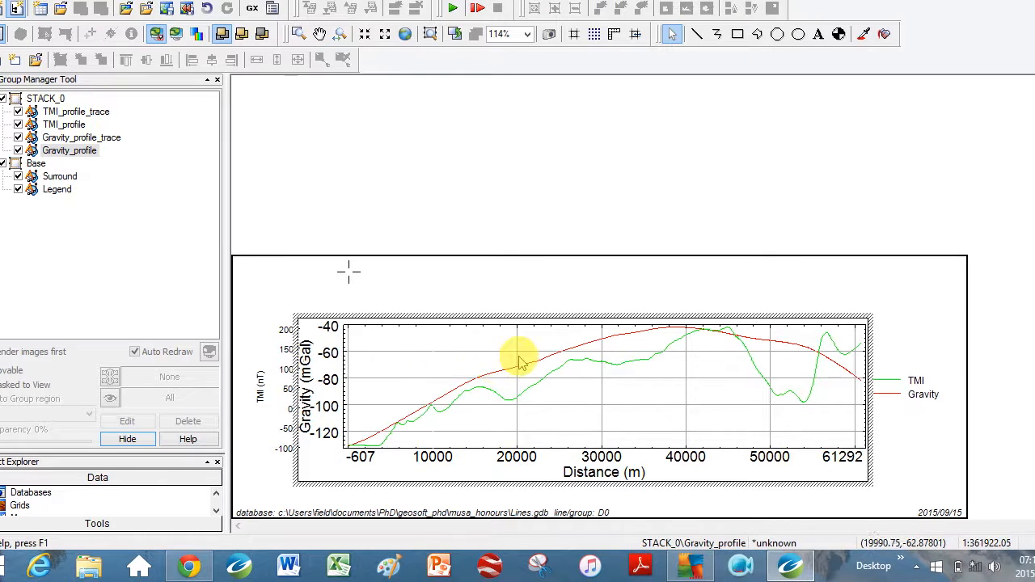
pyautogui.click(545, 362)
pyautogui.press('Delete')
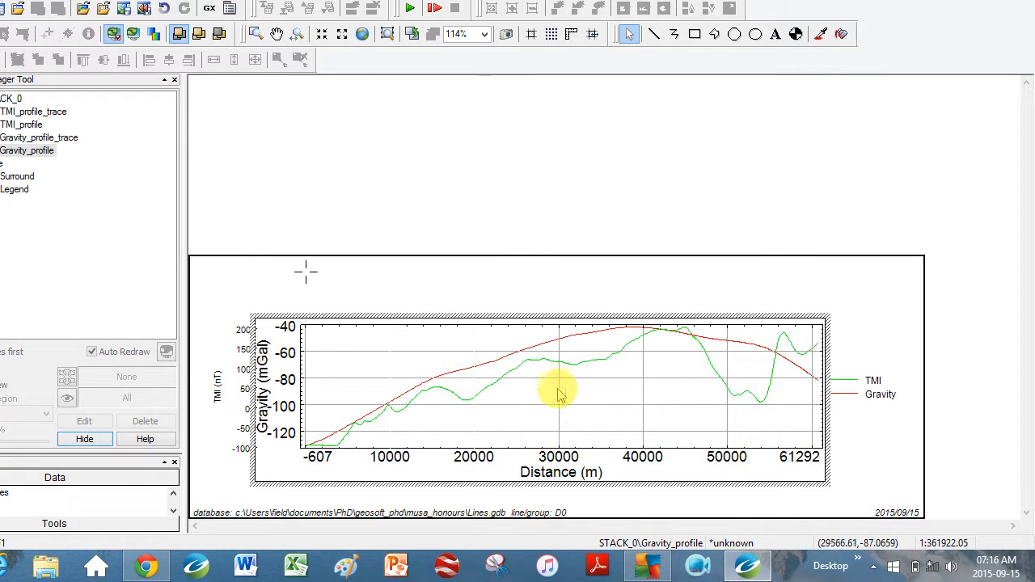
pyautogui.click(601, 388)
pyautogui.press('Delete')
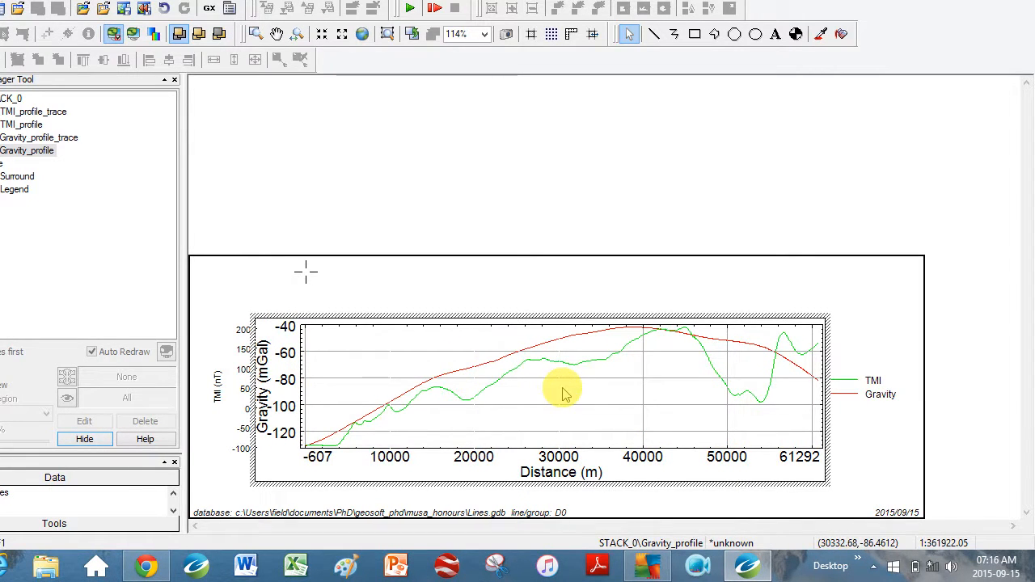
pyautogui.click(643, 401)
pyautogui.press('Delete')
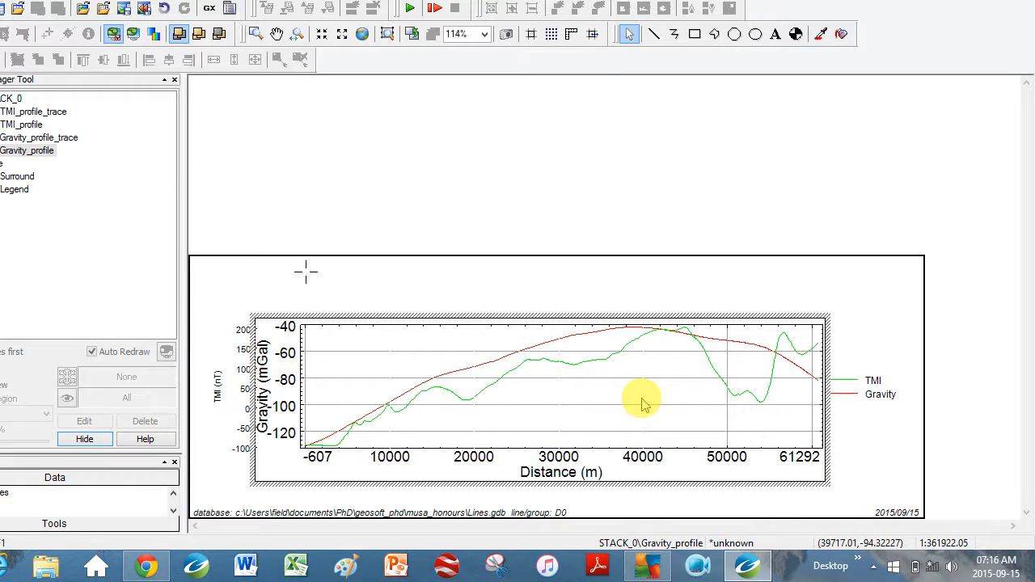
pyautogui.click(726, 420)
pyautogui.press('Delete')
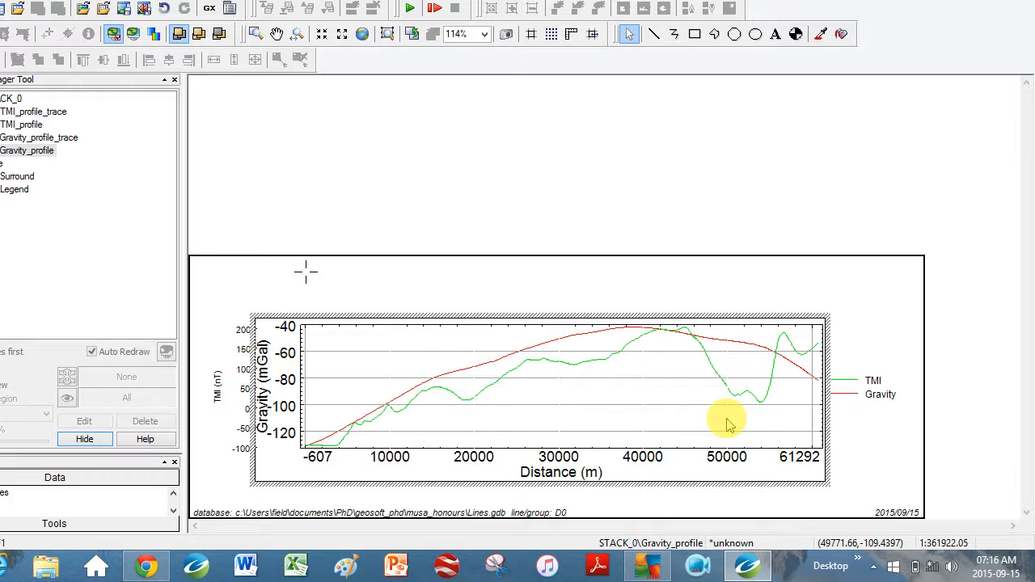
pyautogui.press('Delete')
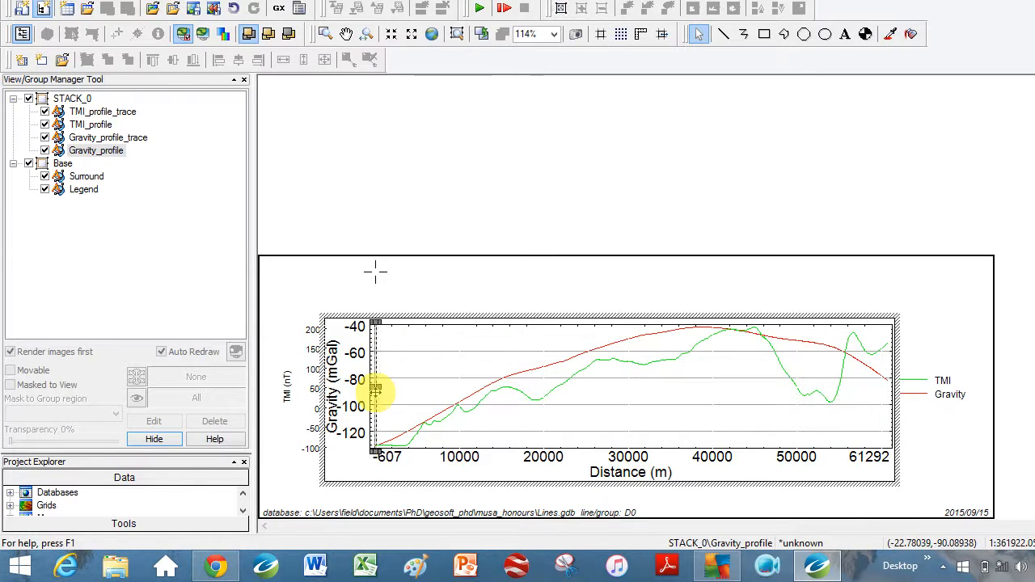
# Change the first distance-axis label, -607, to 0 and nudge it left to line up with the axis start
pyautogui.doubleClick(388, 459)
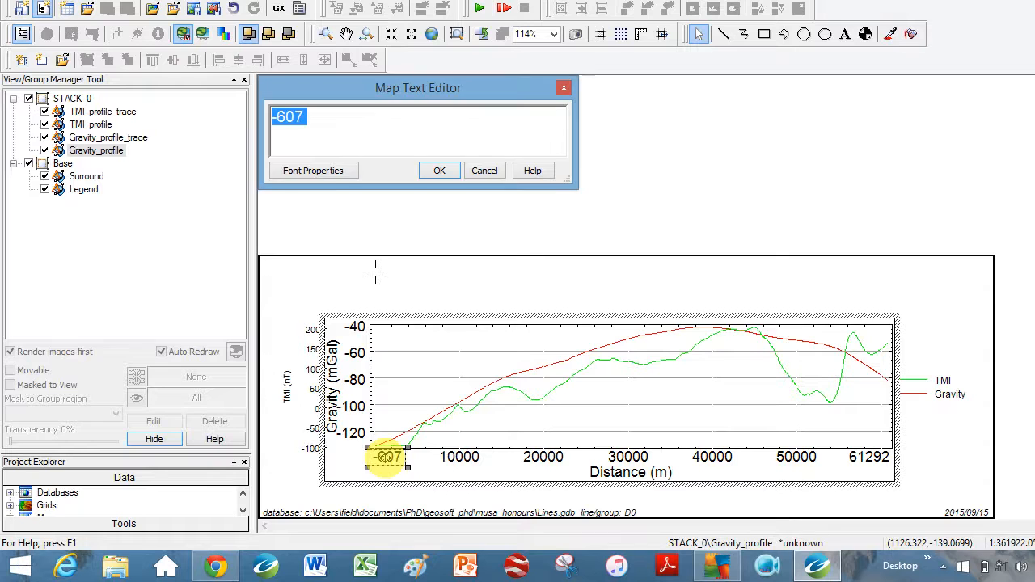
pyautogui.write('0')
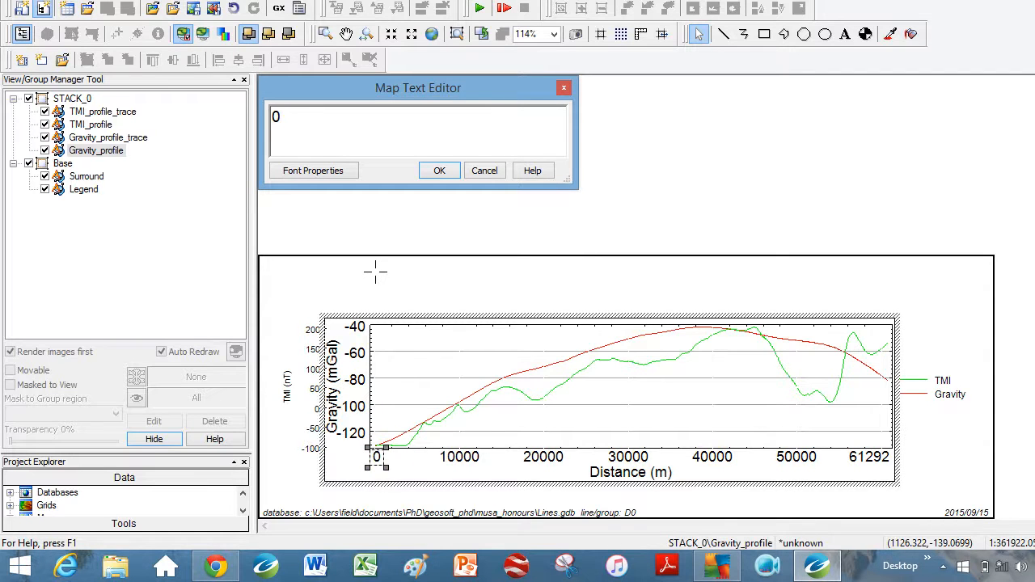
pyautogui.press('Return')
pyautogui.press('BackSpace')
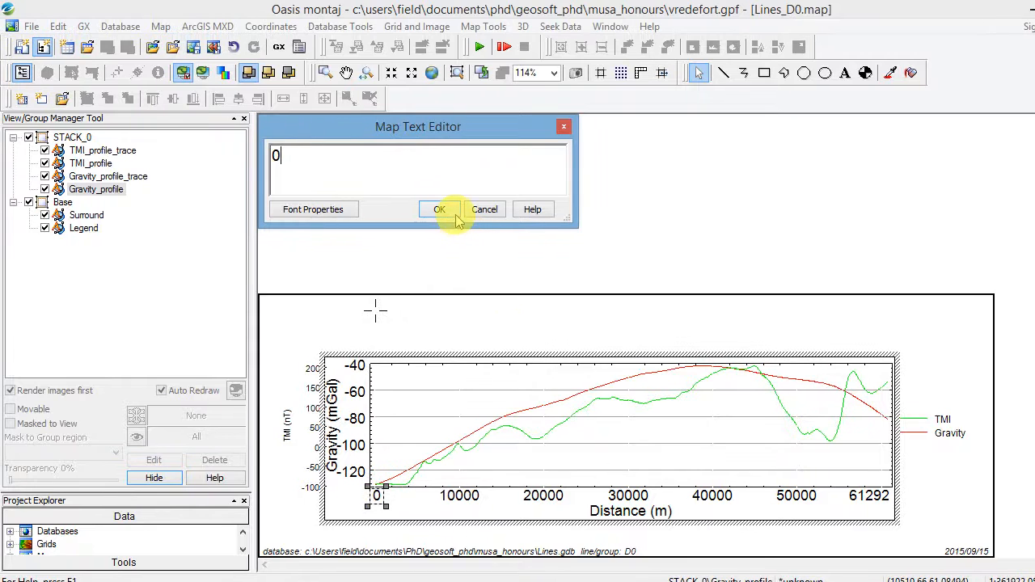
pyautogui.click(455, 177)
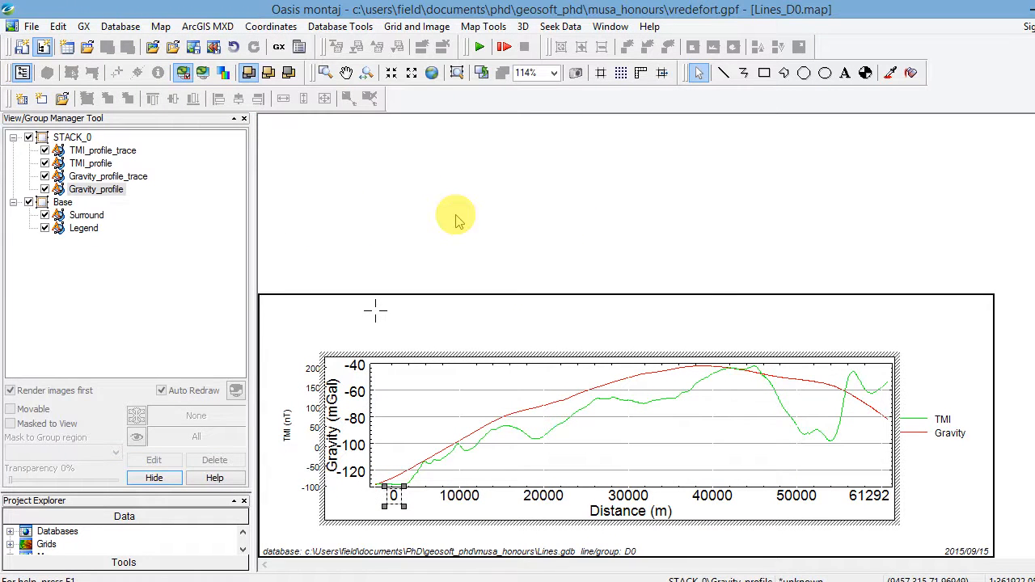
pyautogui.press('Left')
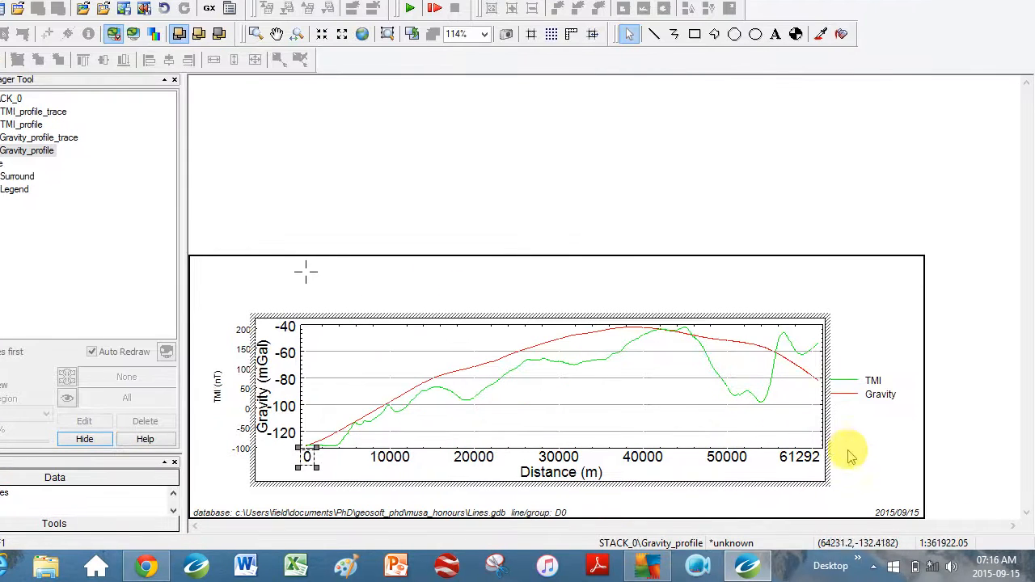
# Change the last distance-axis label, 61292, to 60000 and end editing of the Gravity_profile group
pyautogui.doubleClick(811, 458)
pyautogui.press('Return')
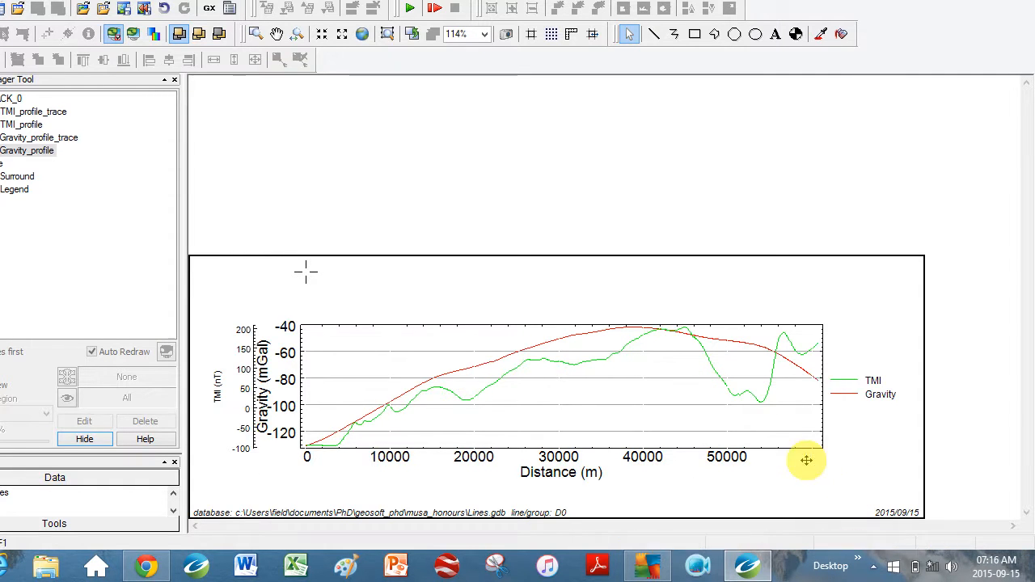
pyautogui.doubleClick(806, 458)
pyautogui.write('60000')
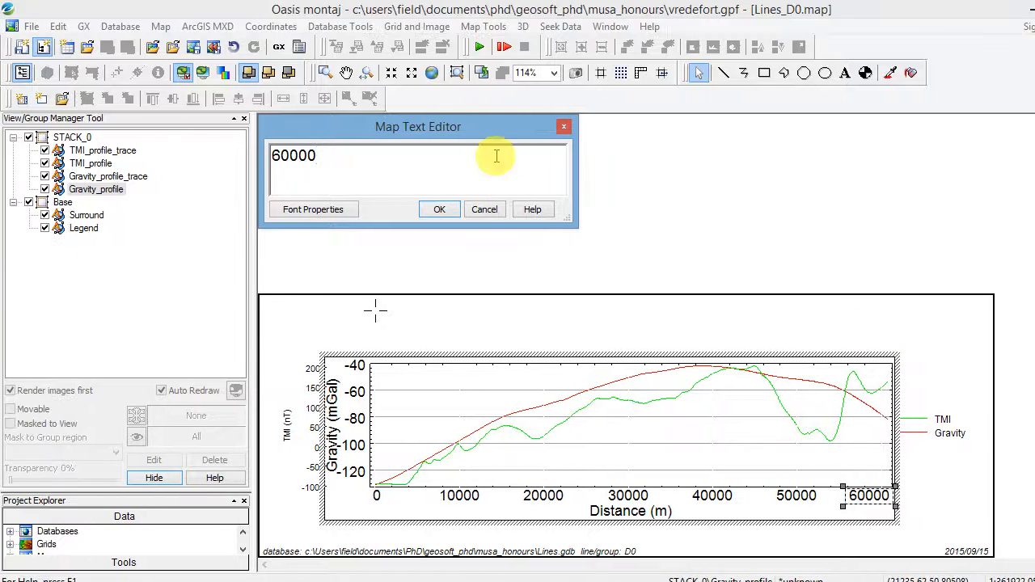
pyautogui.click(439, 209)
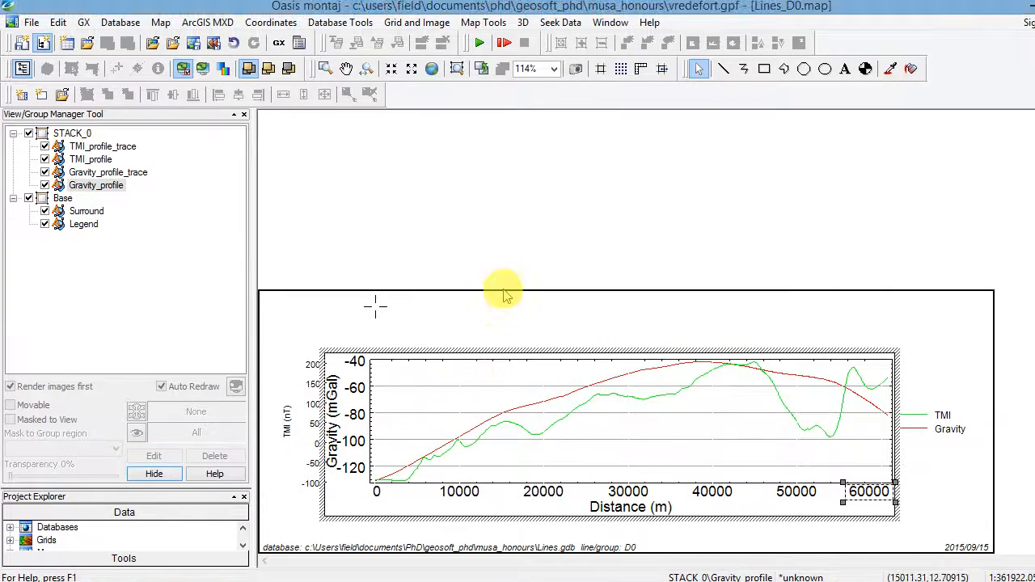
pyautogui.click(496, 293)
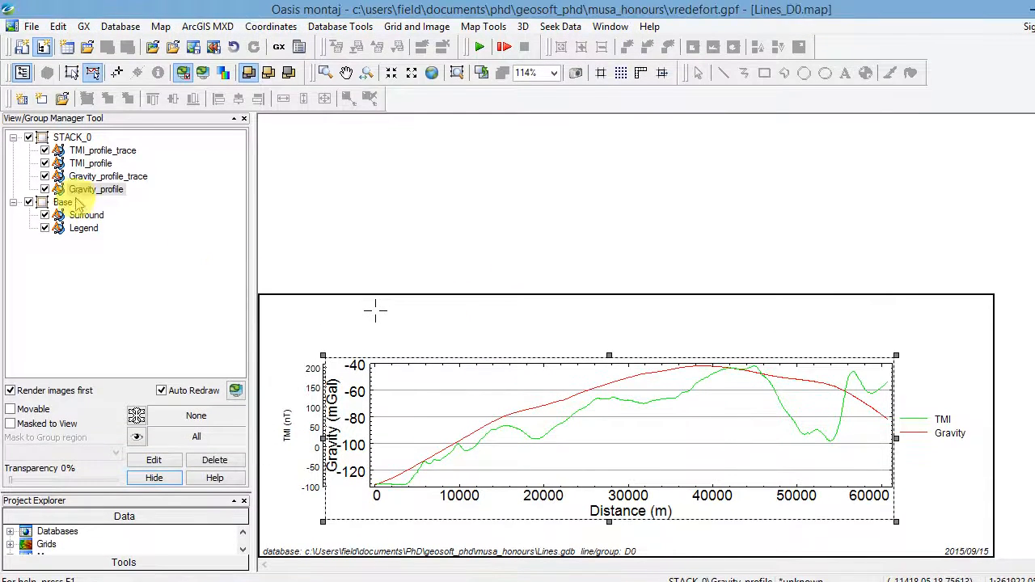
# Edit the TMI_profile group, select all its elements and set their text size to 3 mm
pyautogui.click(93, 163)
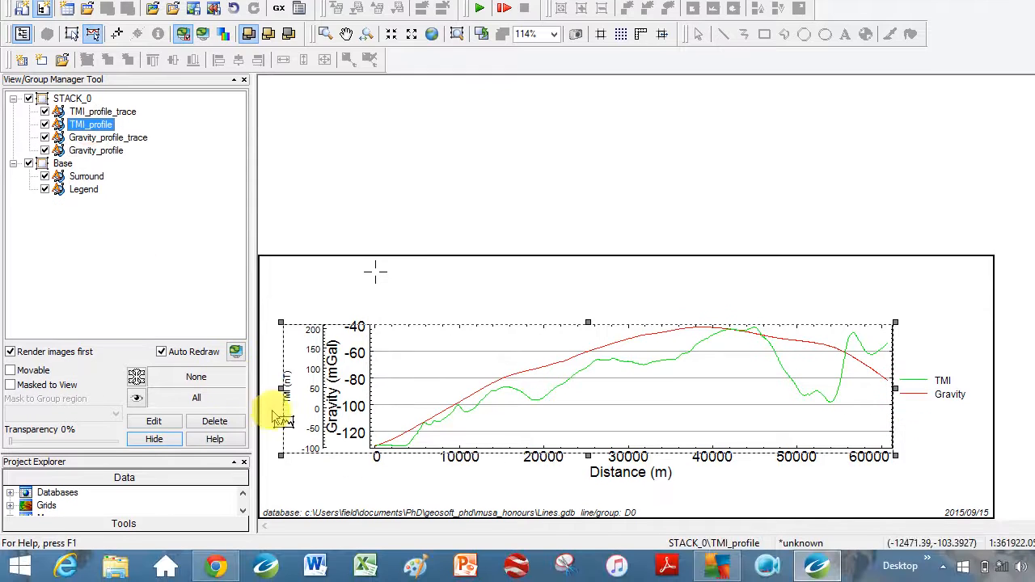
pyautogui.rightClick(304, 394)
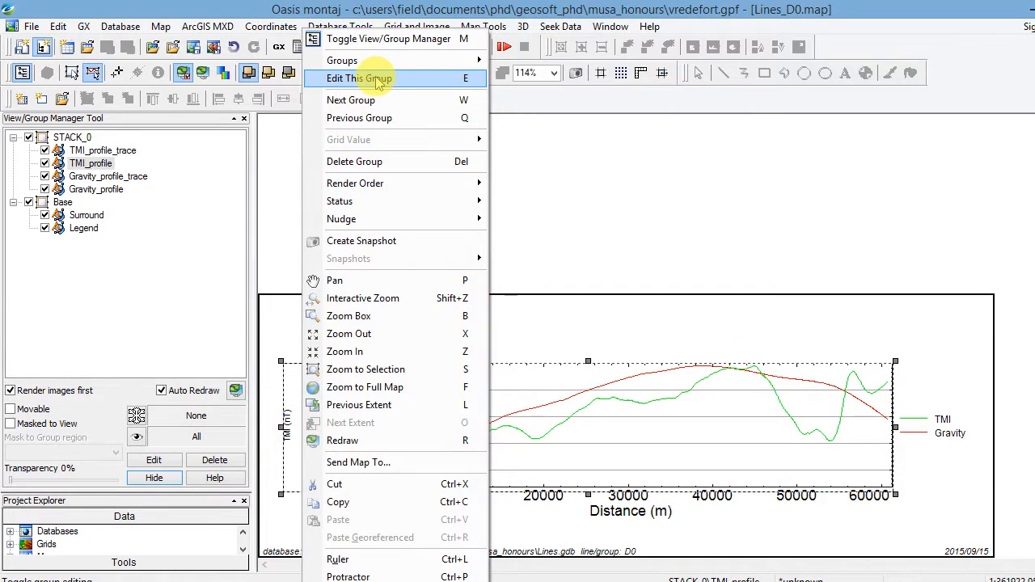
pyautogui.click(376, 79)
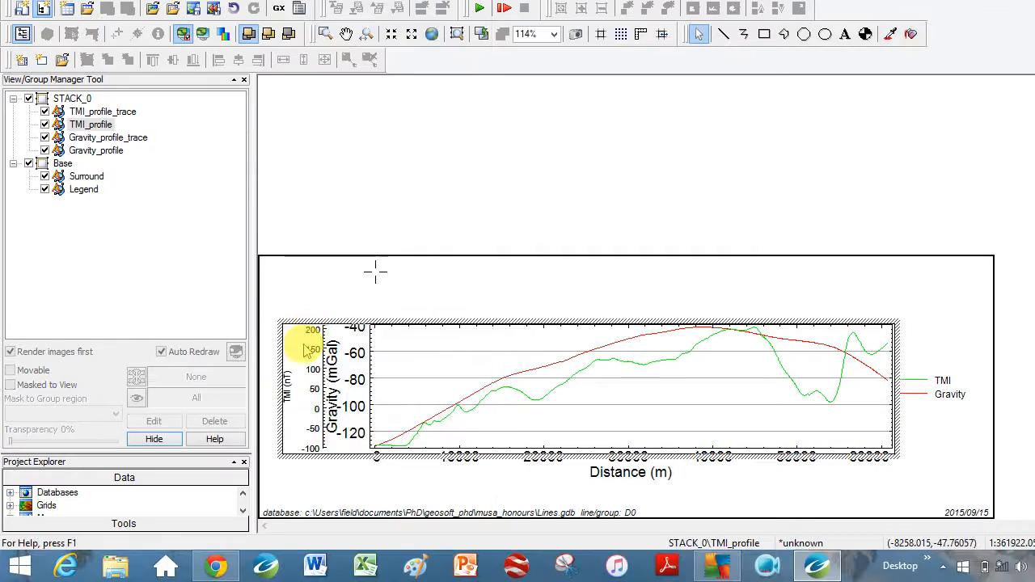
pyautogui.rightClick(301, 412)
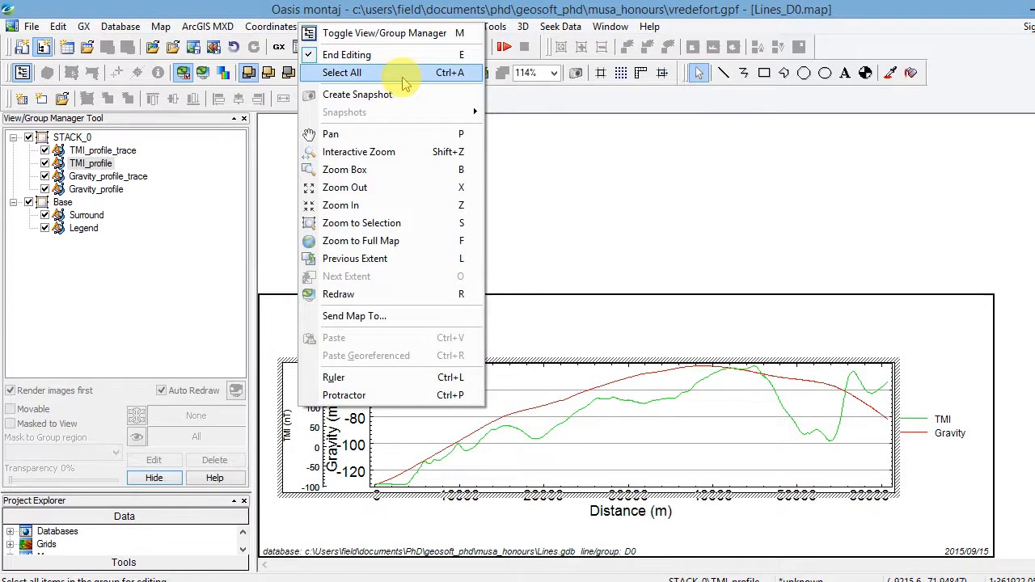
pyautogui.click(395, 35)
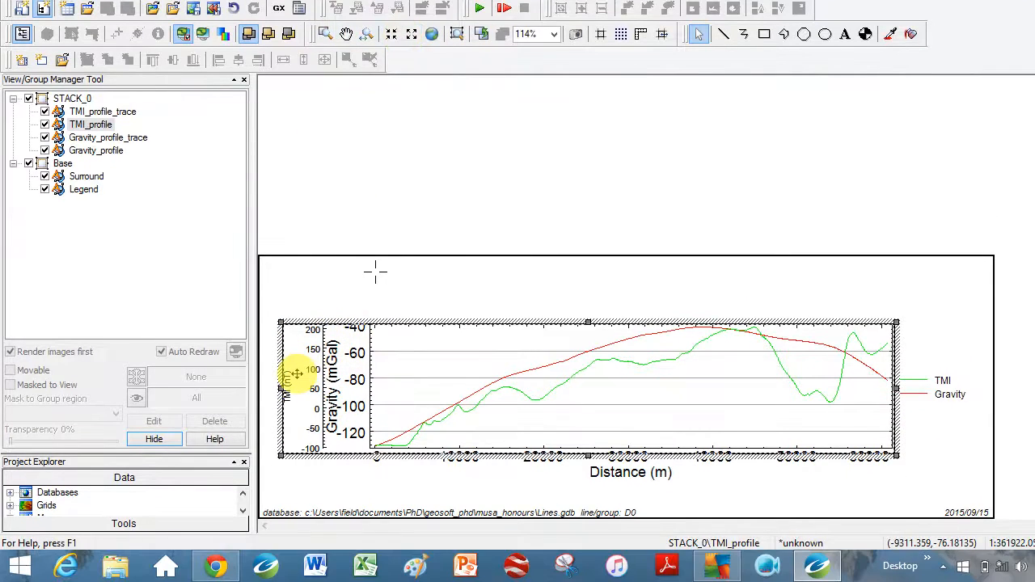
pyautogui.rightClick(297, 373)
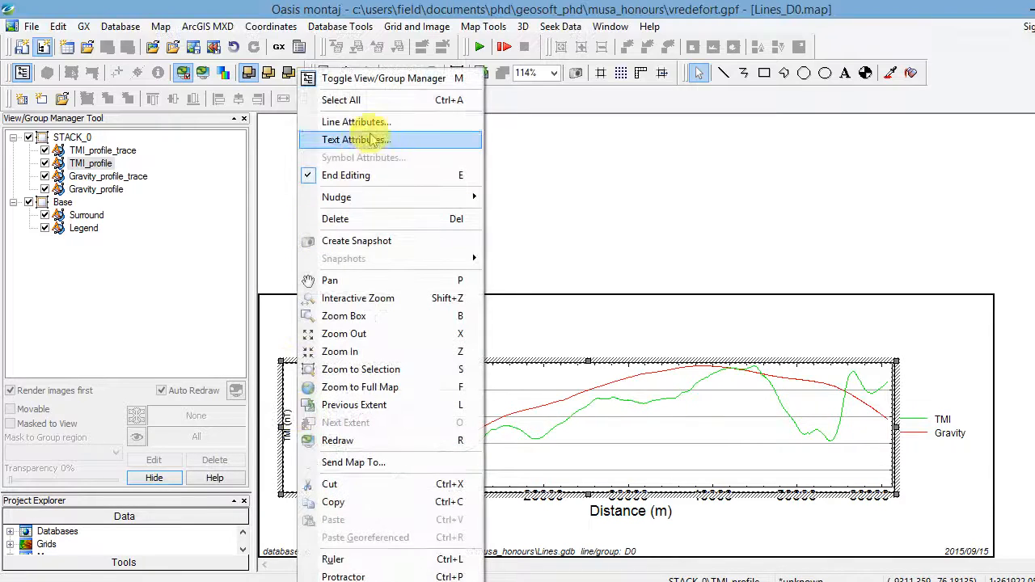
pyautogui.click(377, 142)
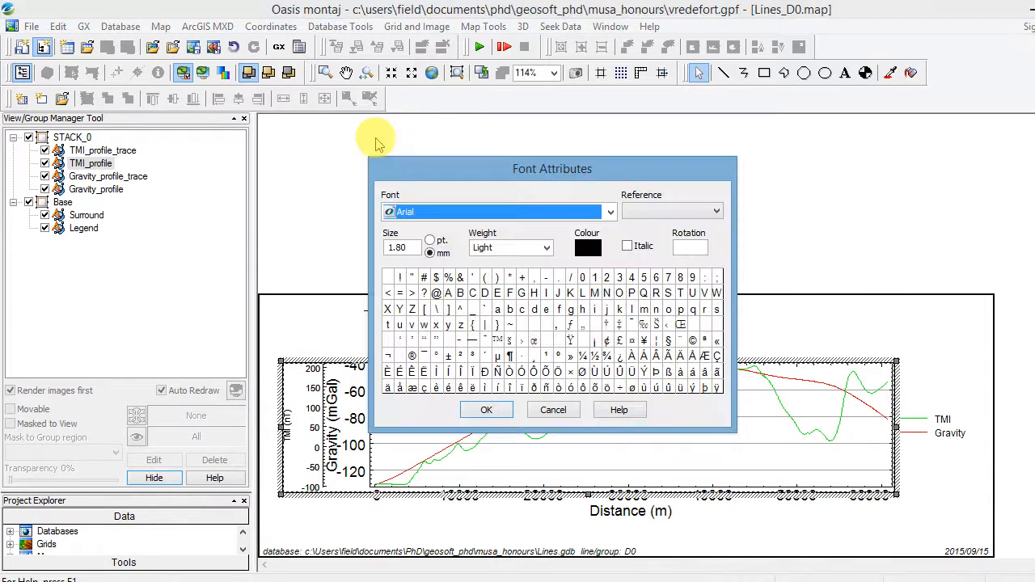
pyautogui.doubleClick(404, 249)
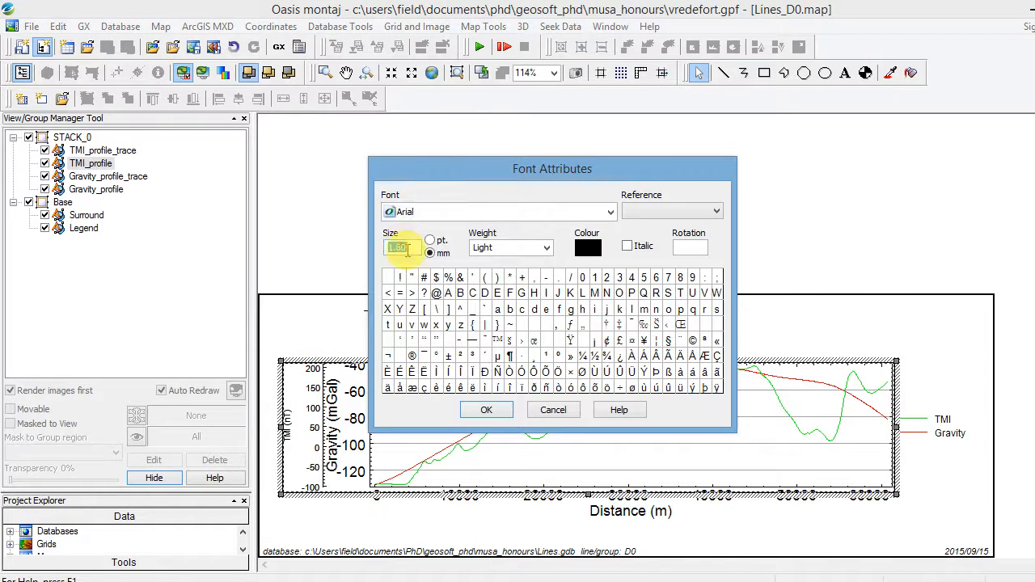
pyautogui.write('3')
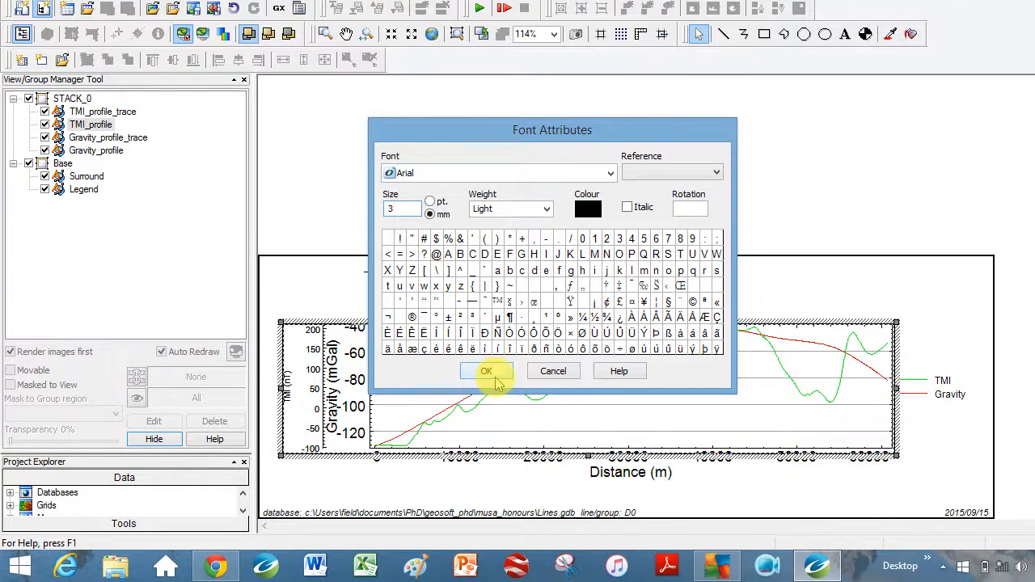
pyautogui.click(486, 410)
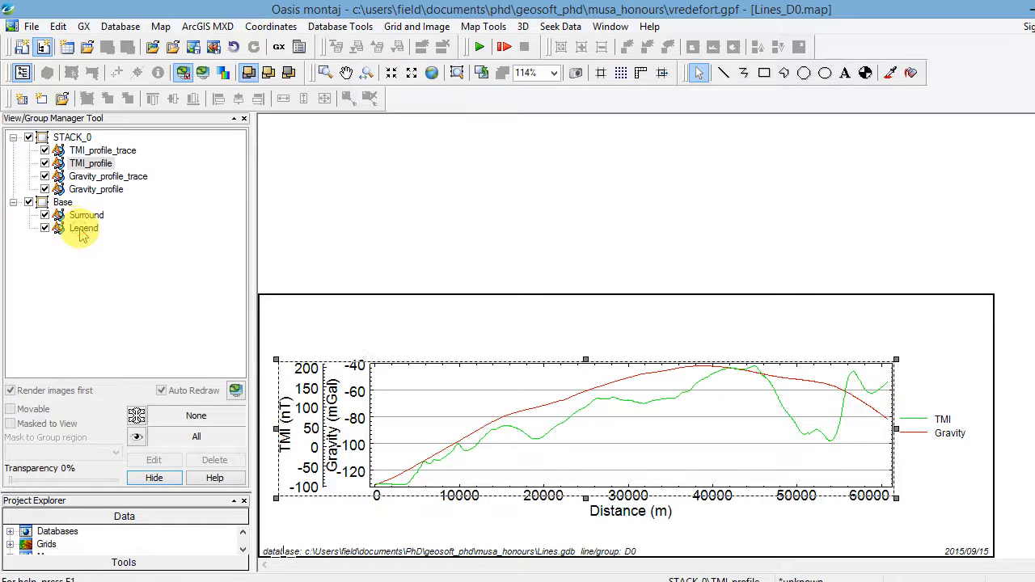
# Edit the Legend group, select all its elements and set their text size to 3 mm
pyautogui.click(83, 229)
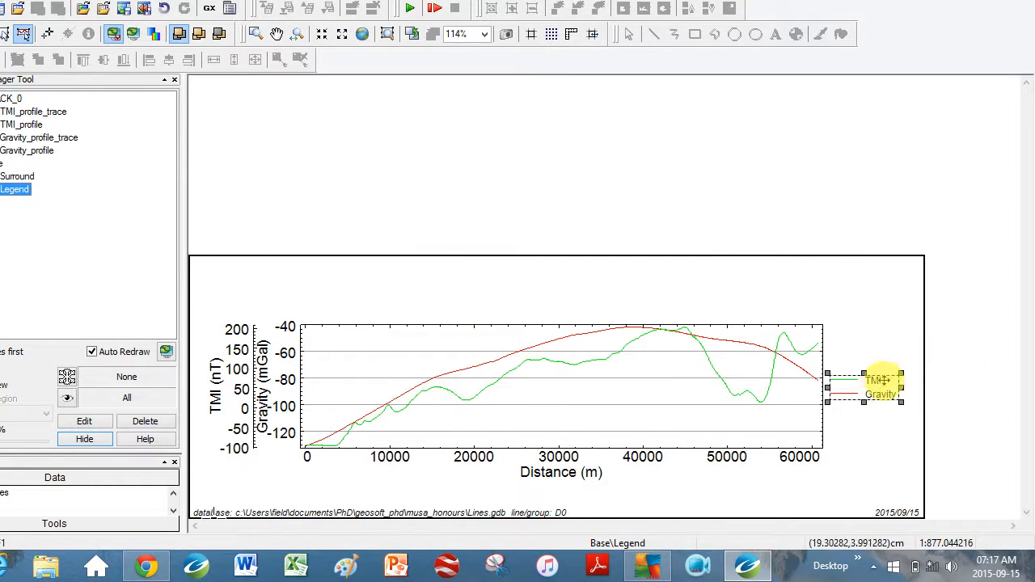
pyautogui.rightClick(882, 380)
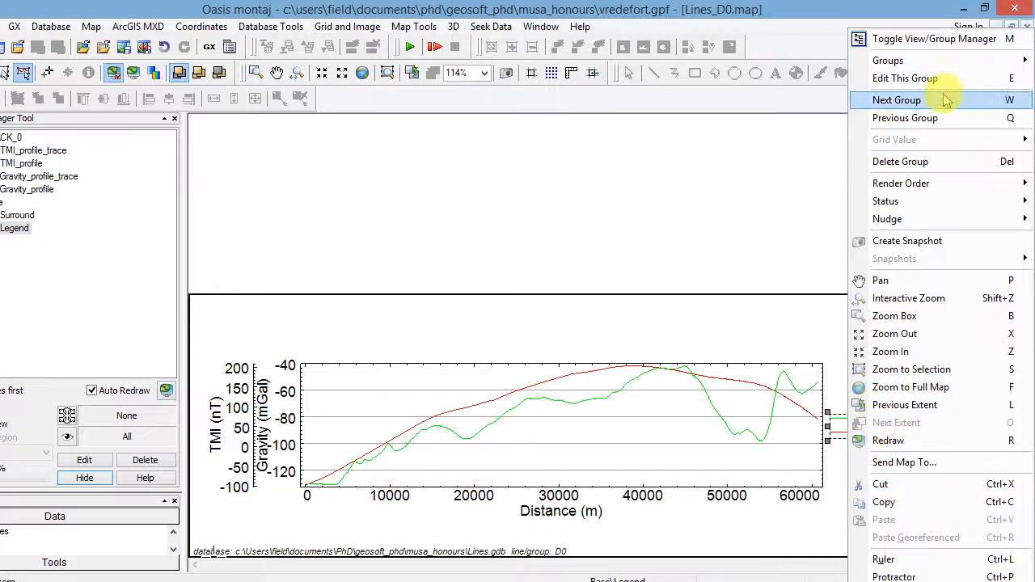
pyautogui.click(951, 79)
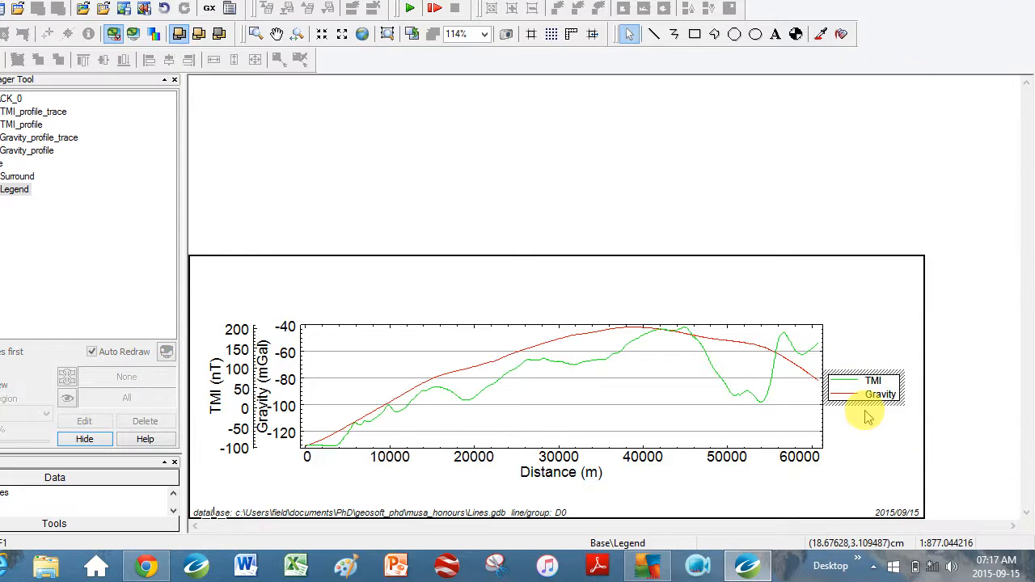
pyautogui.rightClick(872, 390)
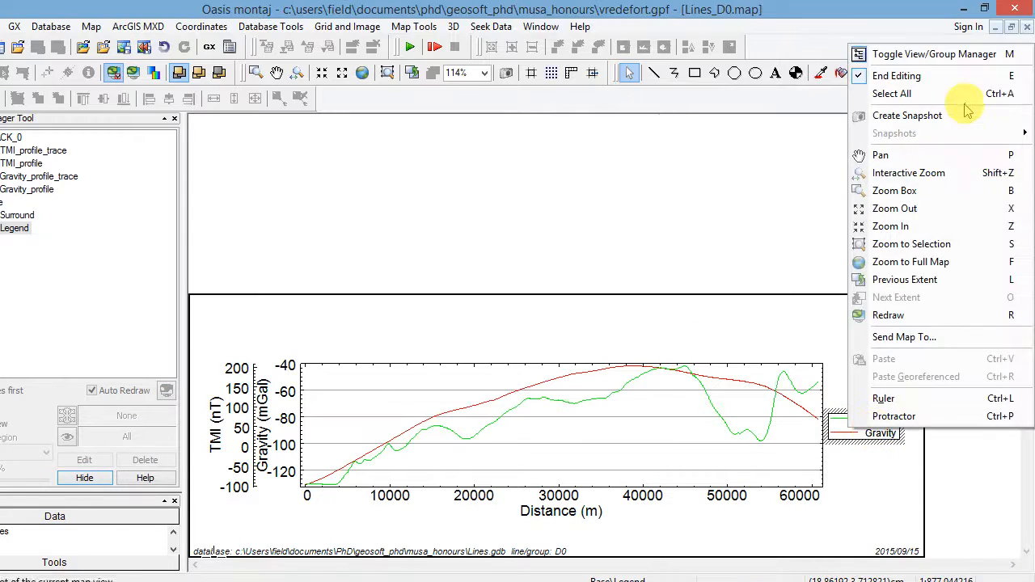
pyautogui.click(961, 95)
pyautogui.rightClick(864, 432)
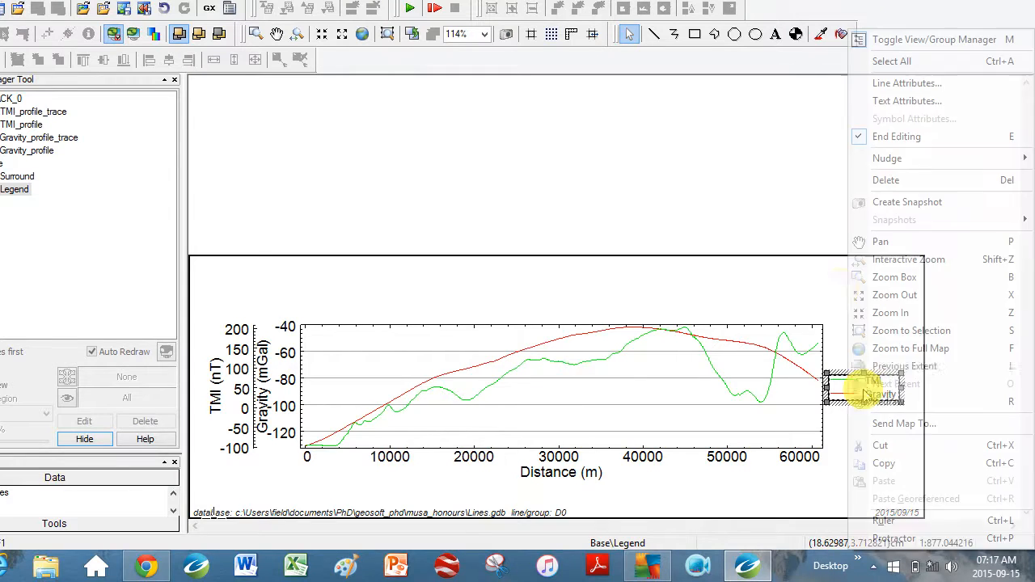
pyautogui.click(910, 100)
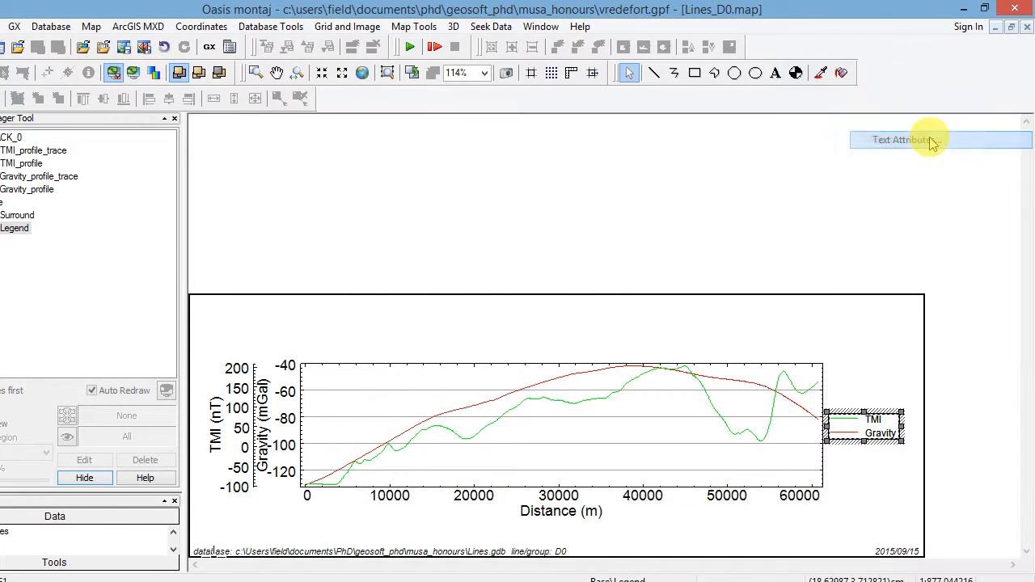
pyautogui.doubleClick(386, 248)
pyautogui.write('3')
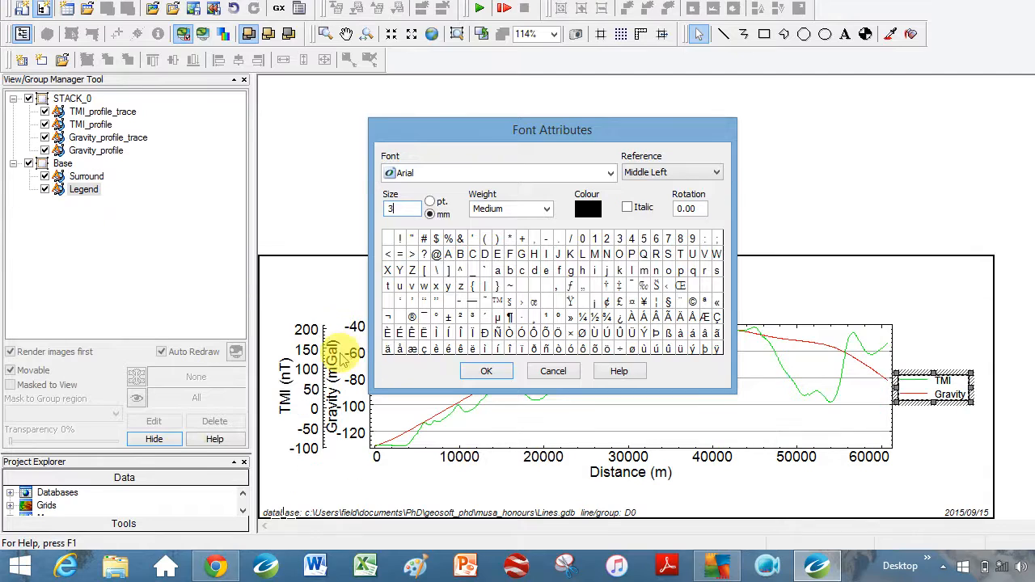
pyautogui.click(496, 410)
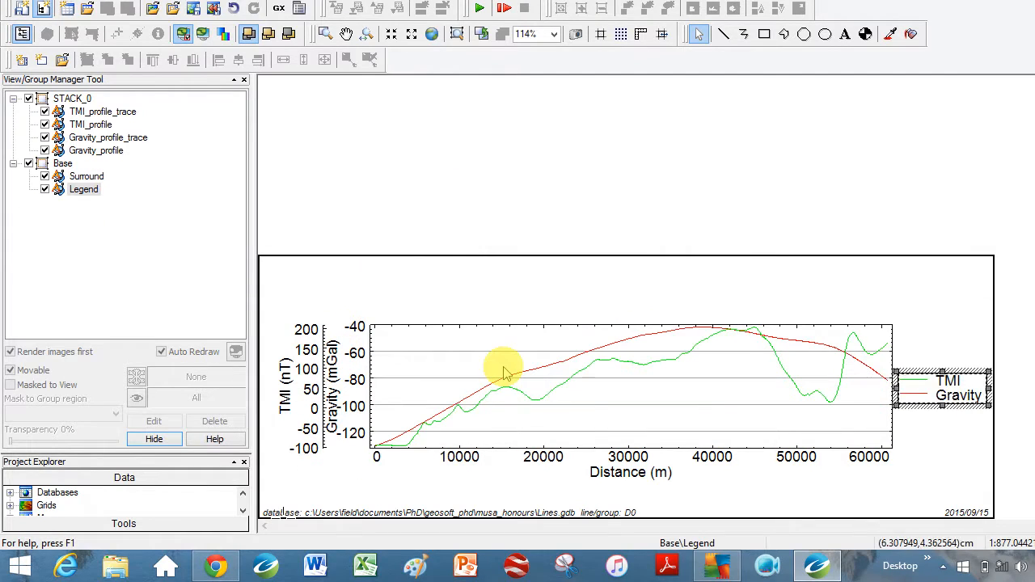
pyautogui.click(328, 390)
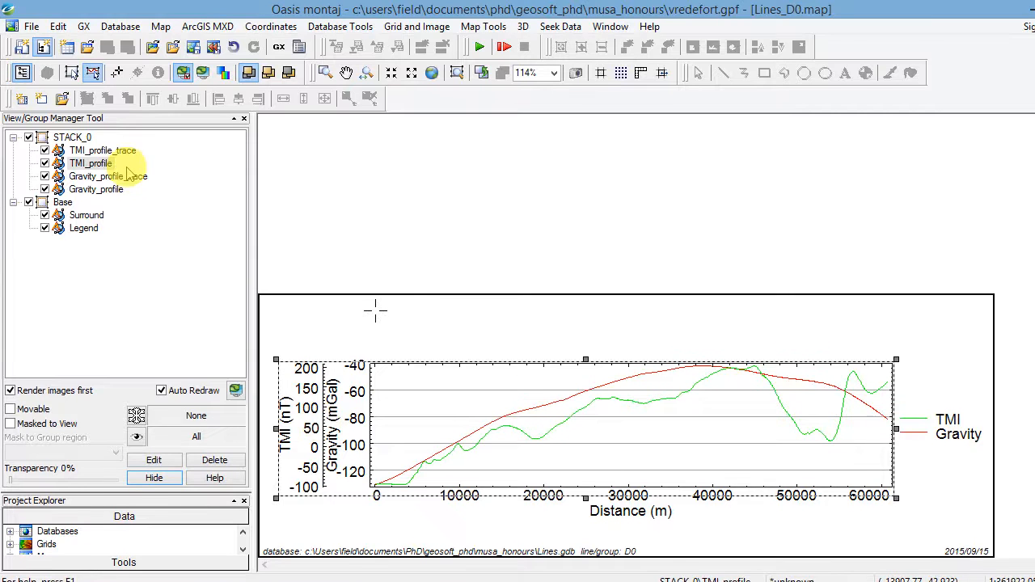
pyautogui.click(90, 164)
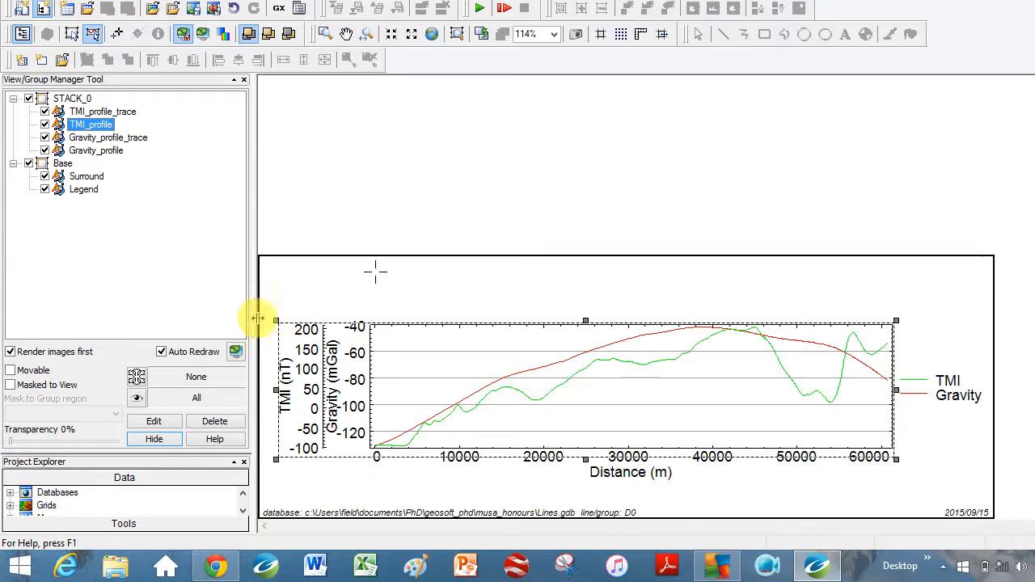
pyautogui.rightClick(327, 396)
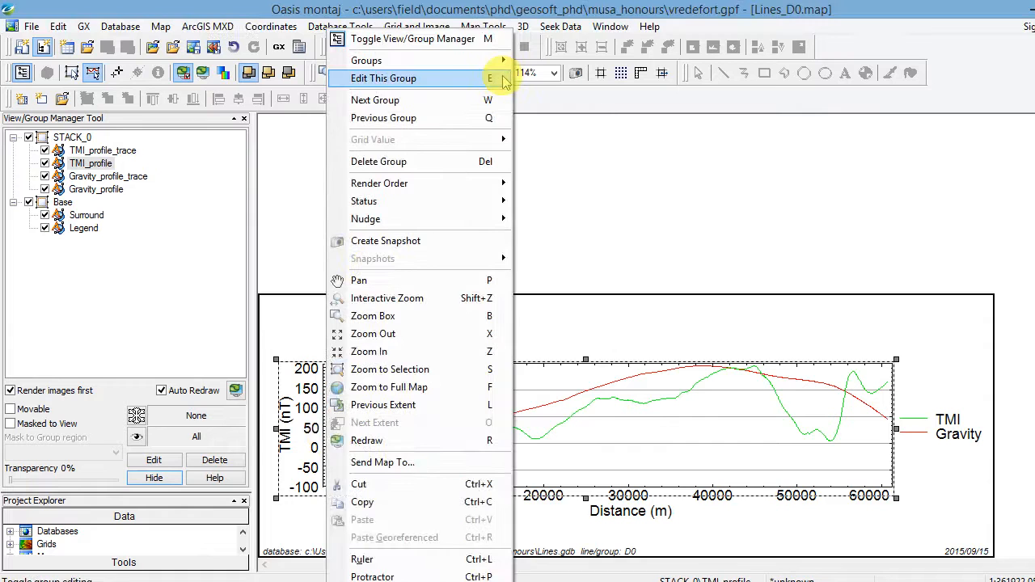
pyautogui.click(503, 79)
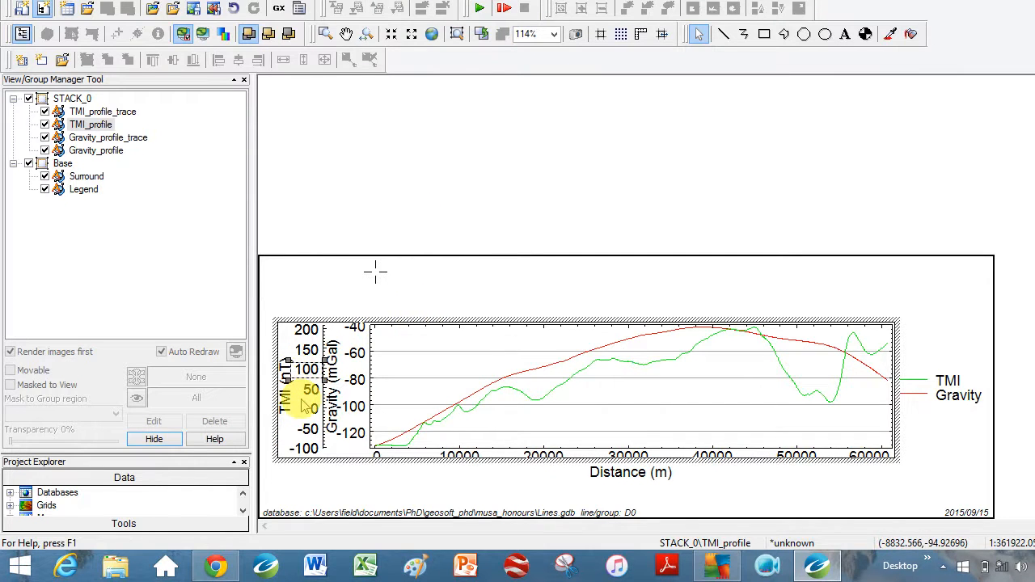
pyautogui.rightClick(301, 394)
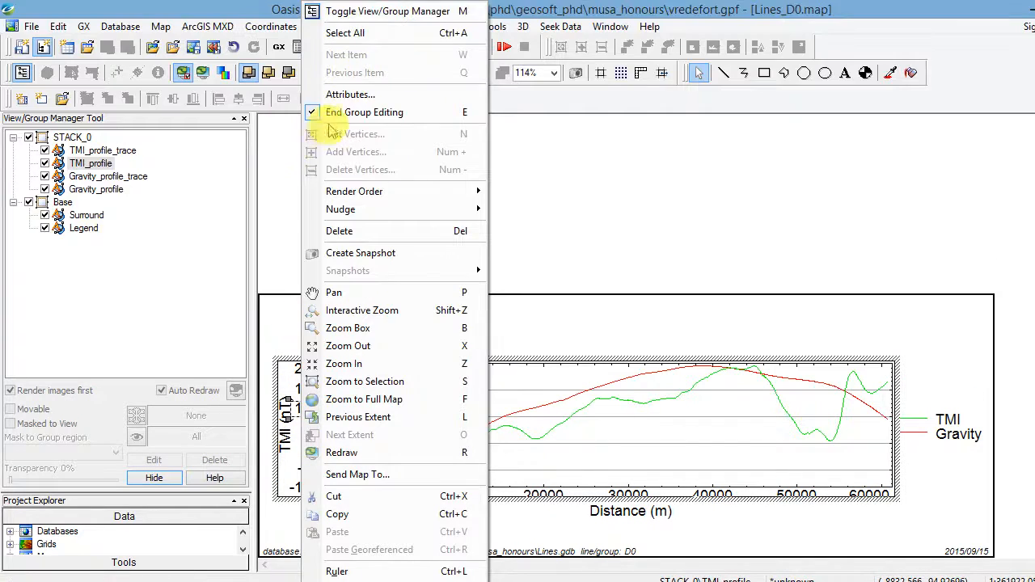
pyautogui.click(343, 32)
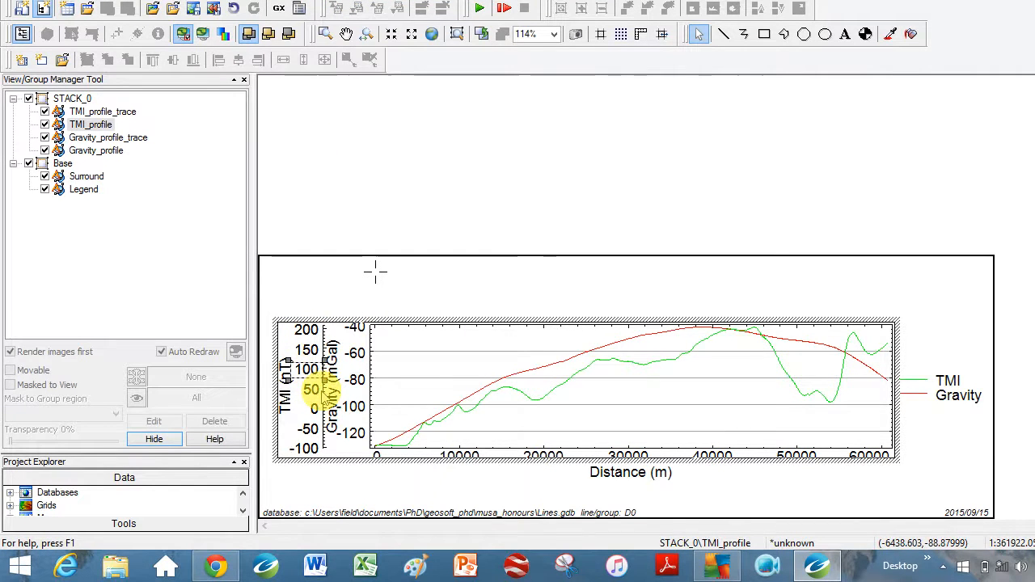
pyautogui.click(287, 408)
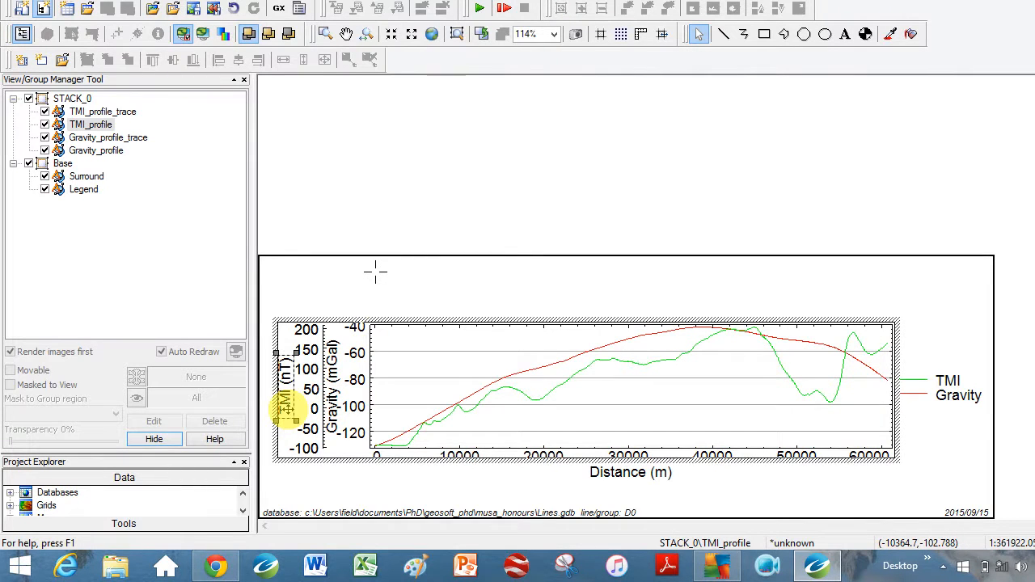
pyautogui.click(341, 297)
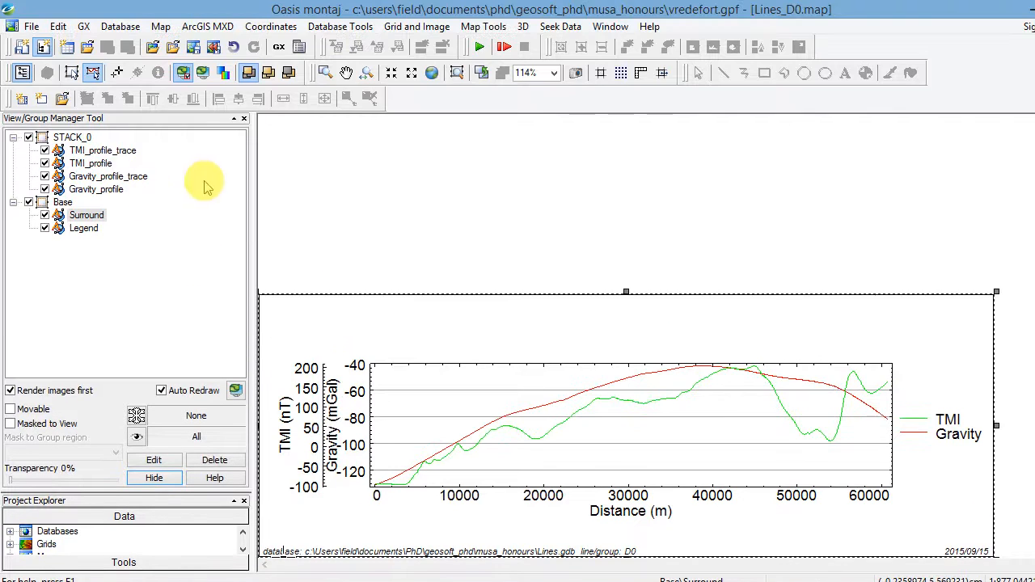
# Edit the Gravity_profile_trace group, select all its elements and set the line thickness to 1 mm
pyautogui.click(134, 143)
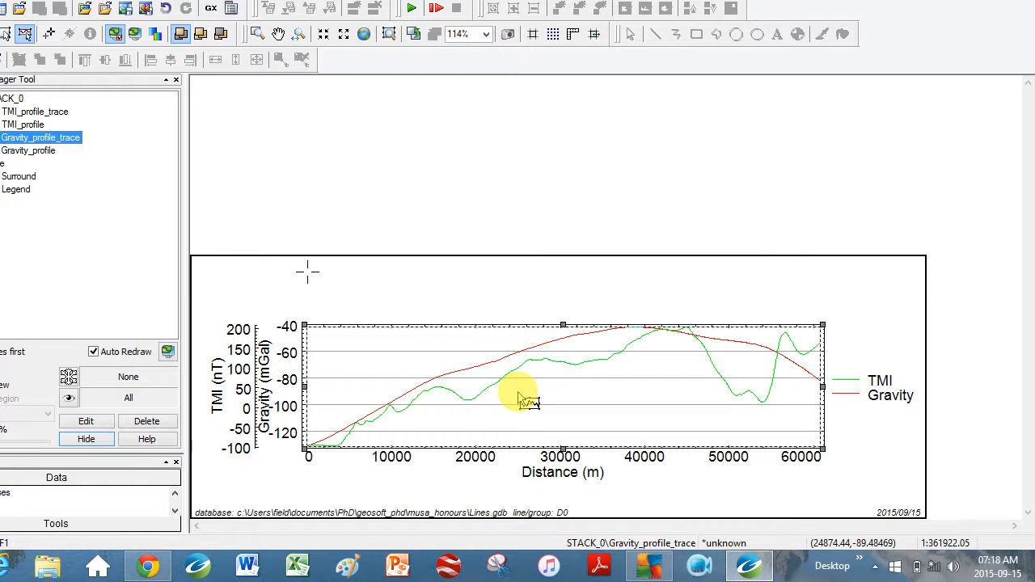
pyautogui.rightClick(518, 393)
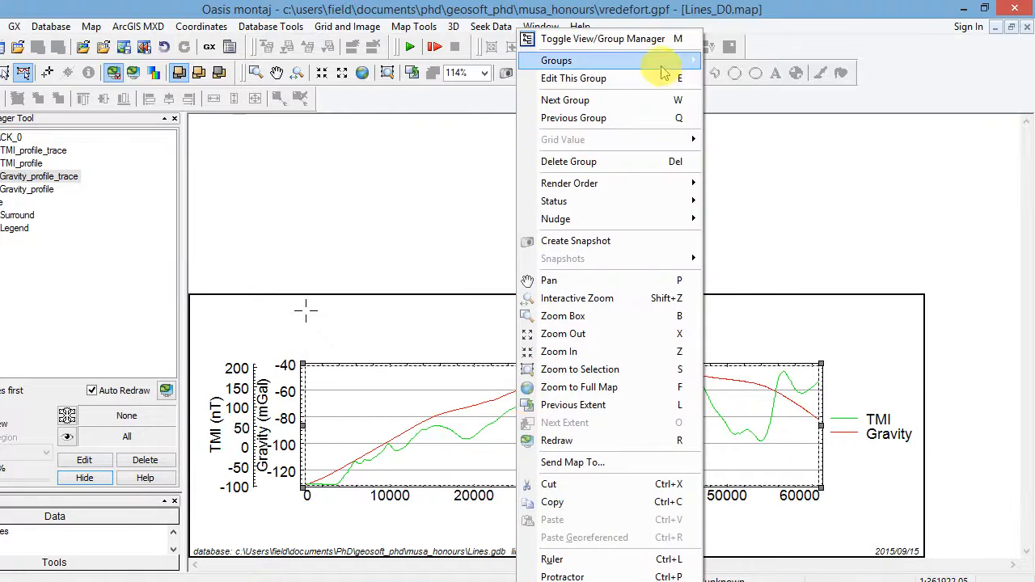
pyautogui.click(667, 40)
pyautogui.rightClick(548, 424)
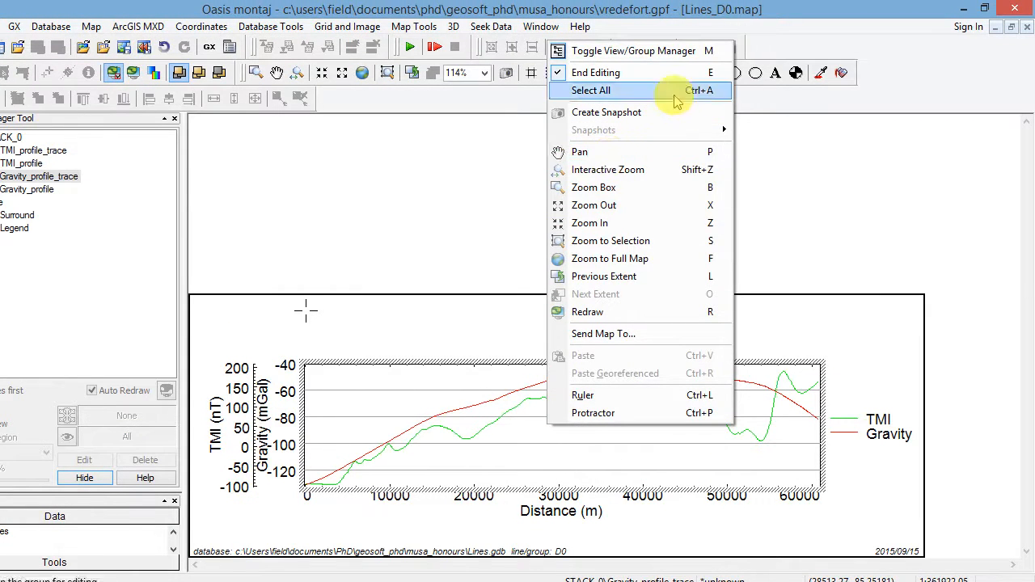
pyautogui.click(671, 90)
pyautogui.rightClick(567, 401)
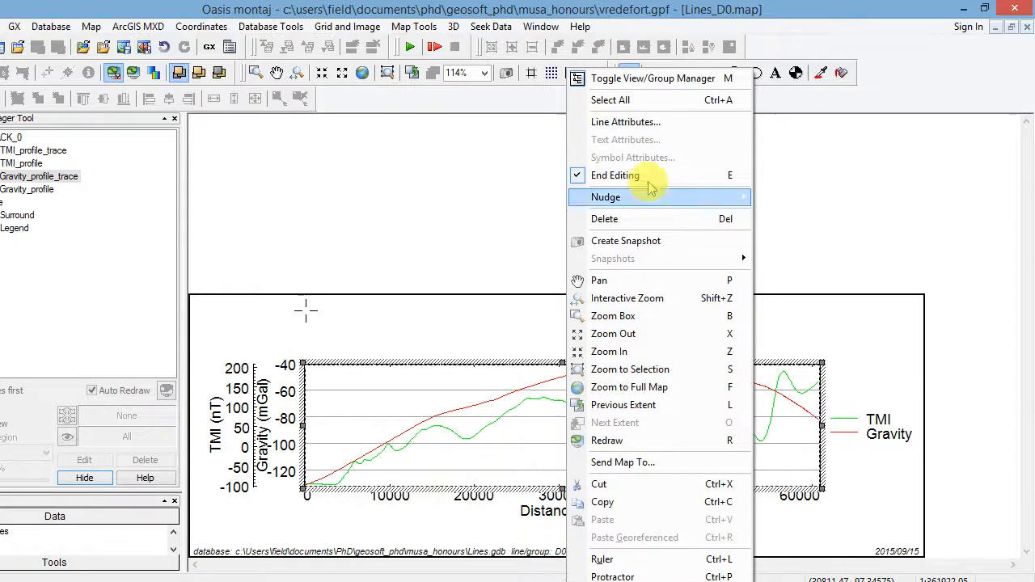
pyautogui.click(700, 126)
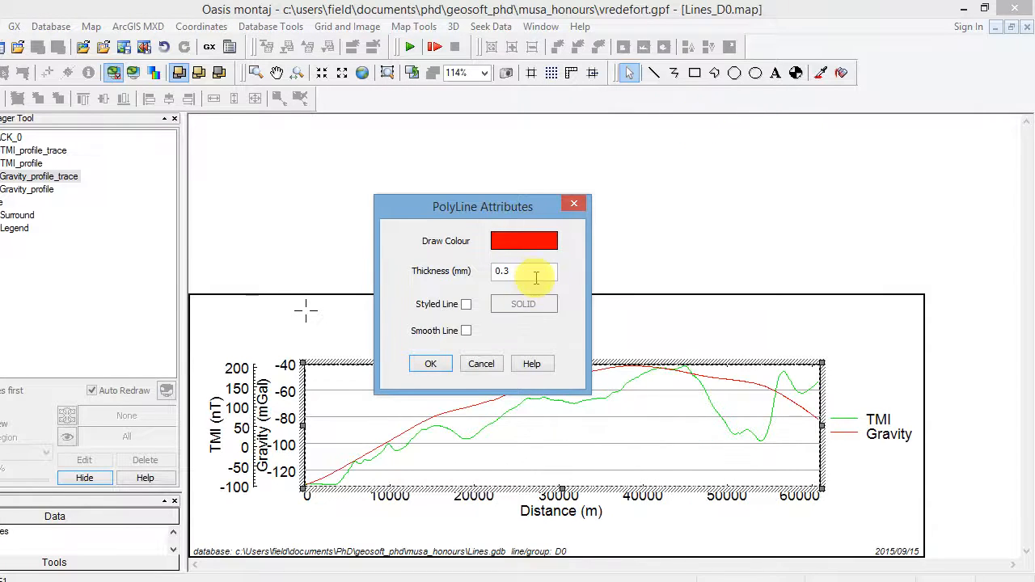
pyautogui.doubleClick(533, 271)
pyautogui.write('1')
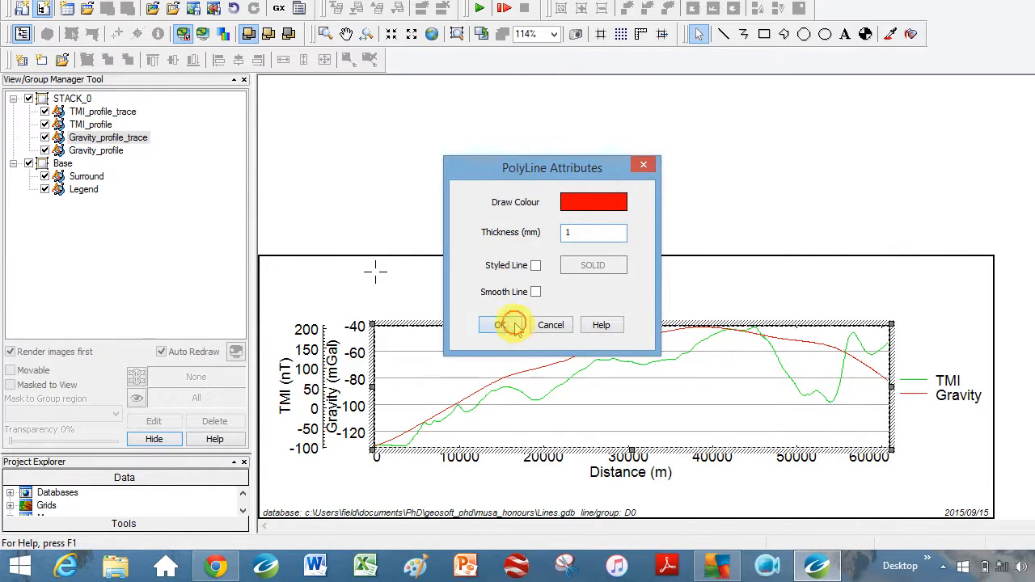
pyautogui.click(516, 325)
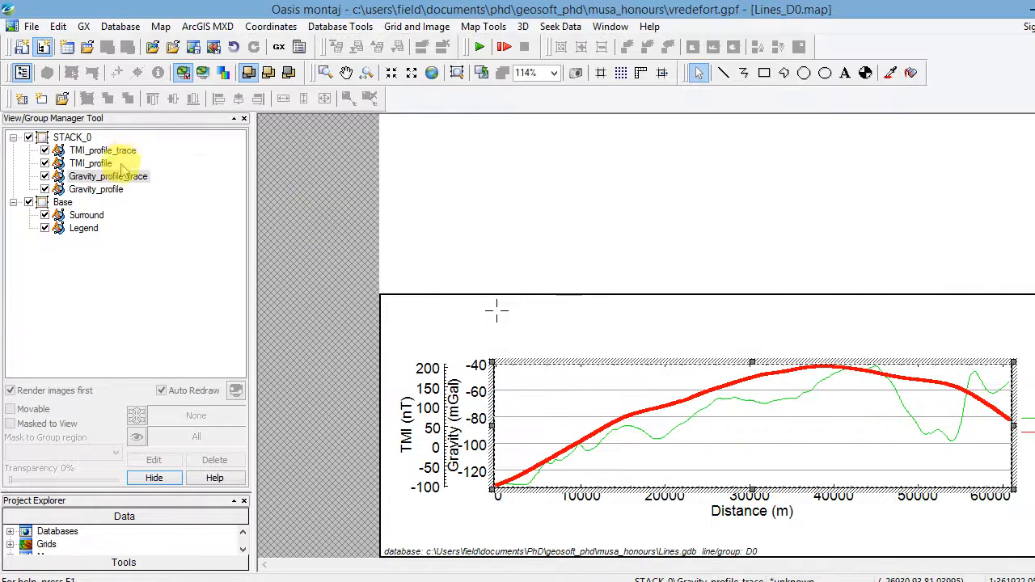
# Edit the TMI_profile_trace group, set the line thickness of all its elements to 1 mm and end group editing
pyautogui.click(130, 159)
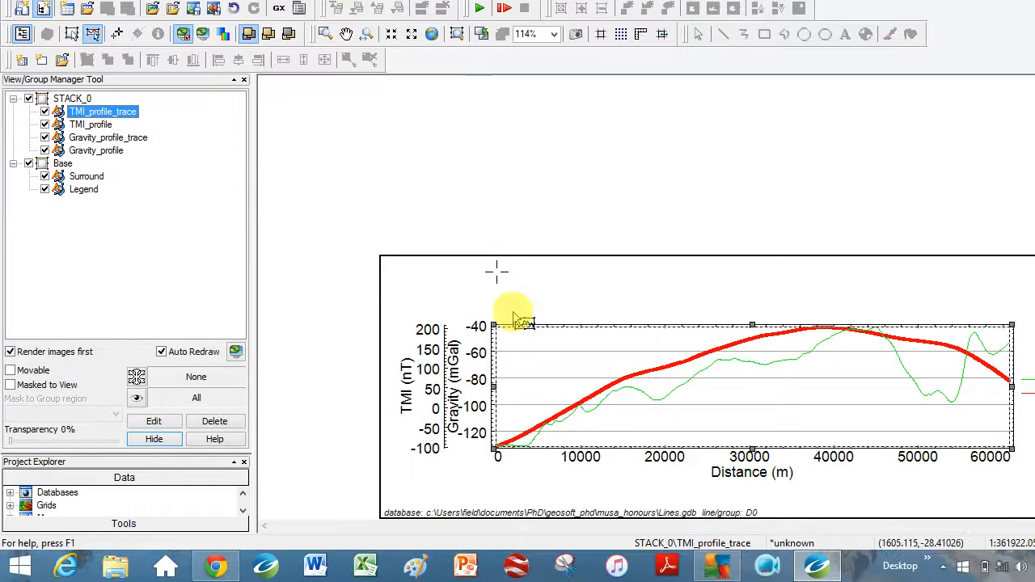
pyautogui.rightClick(670, 457)
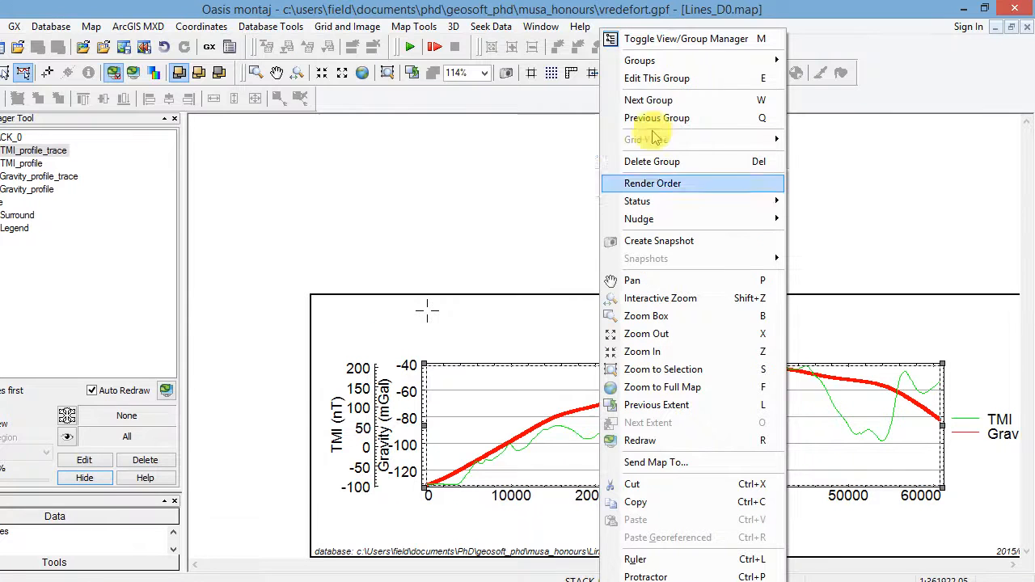
pyautogui.click(707, 85)
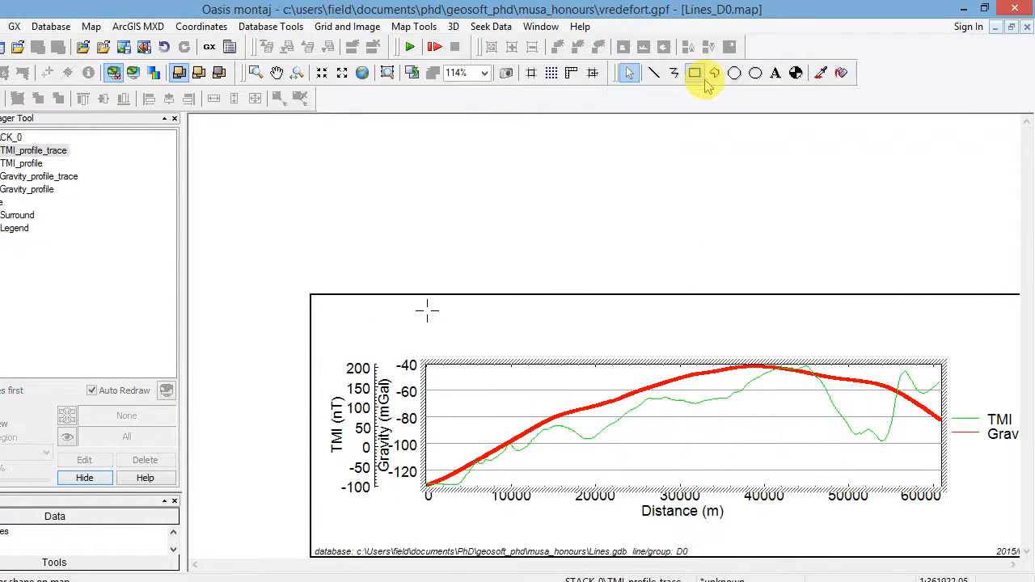
pyautogui.rightClick(663, 448)
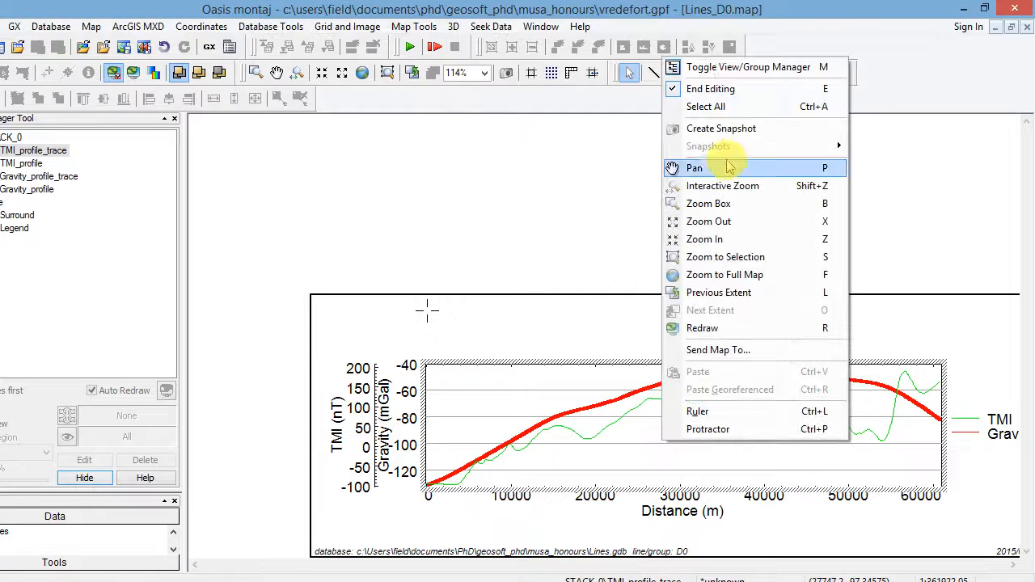
pyautogui.click(723, 109)
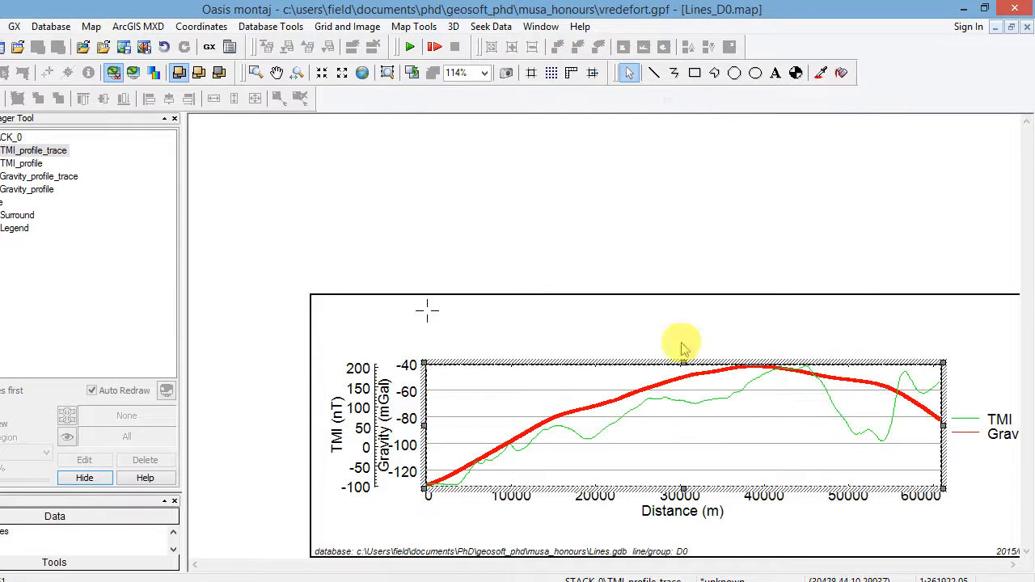
pyautogui.rightClick(684, 405)
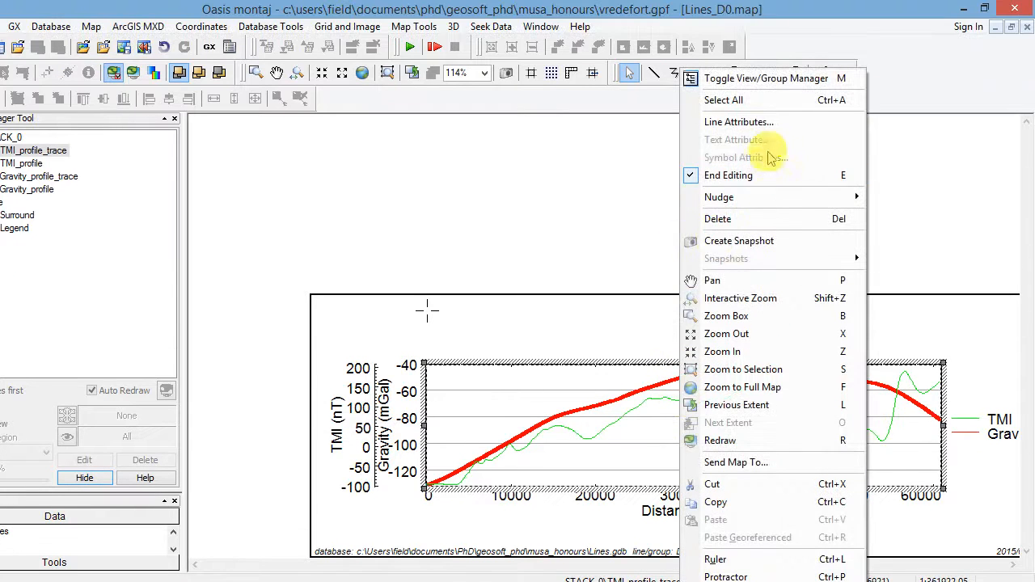
pyautogui.click(785, 82)
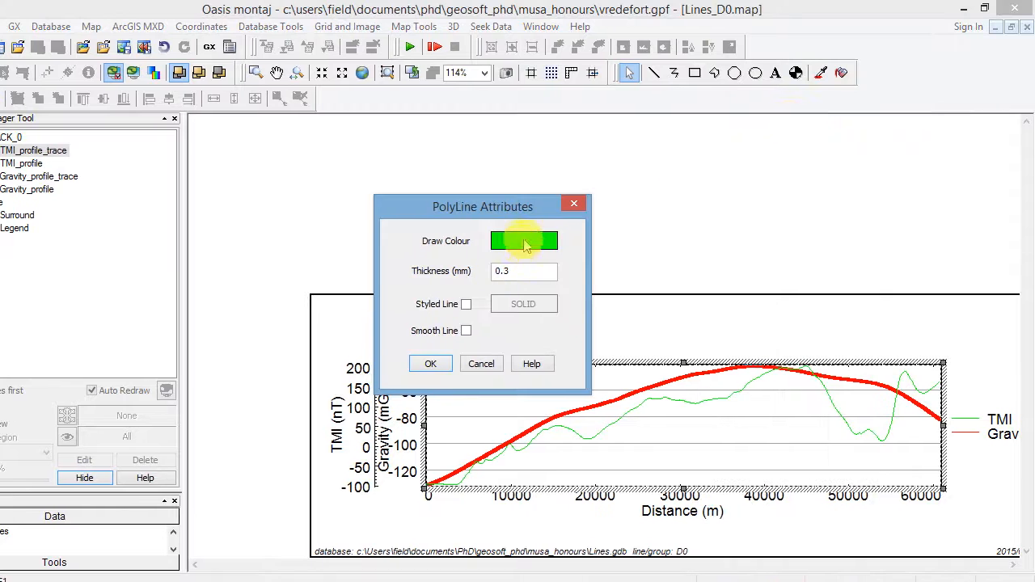
pyautogui.doubleClick(513, 271)
pyautogui.write('1')
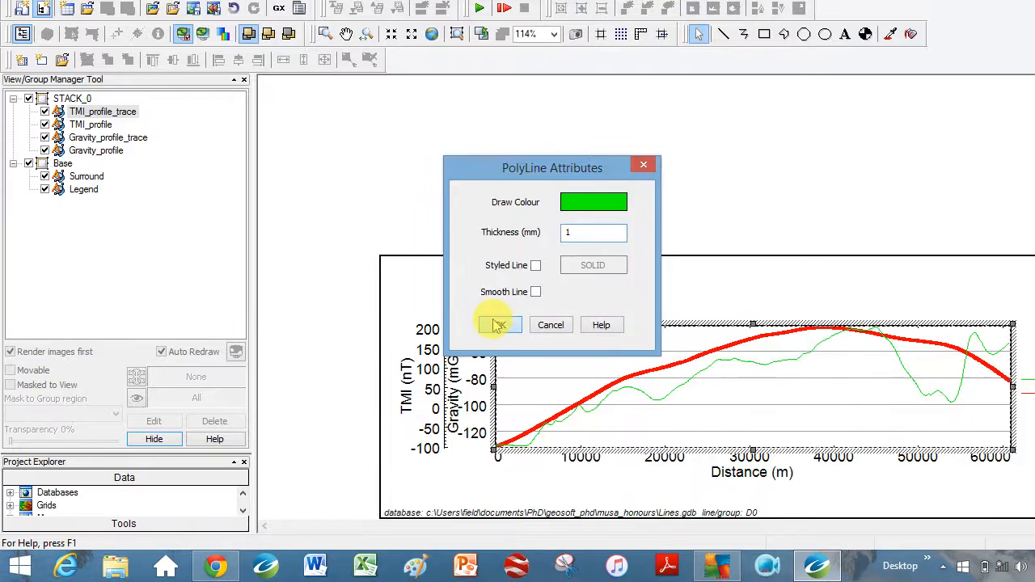
pyautogui.click(498, 326)
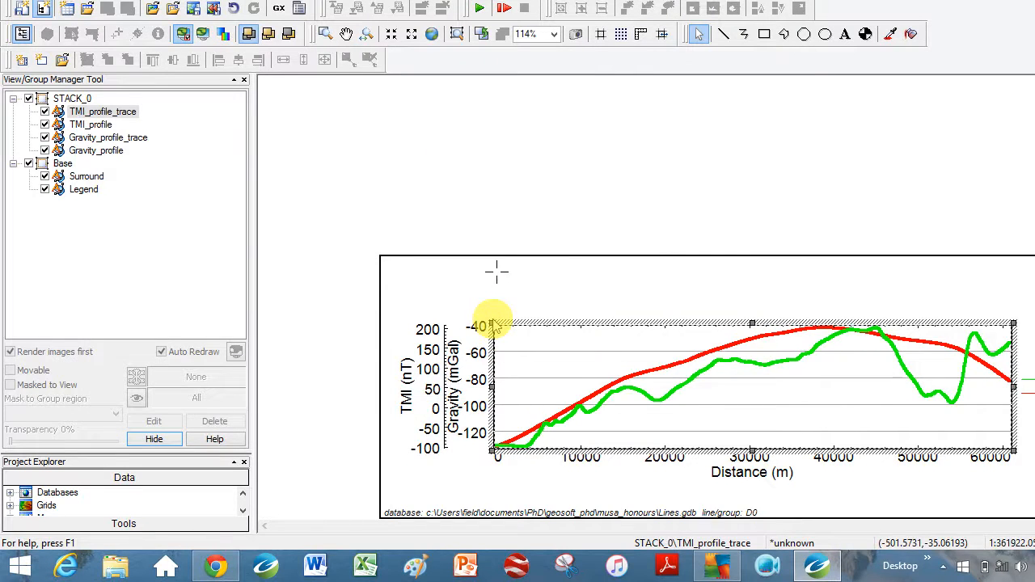
pyautogui.click(517, 290)
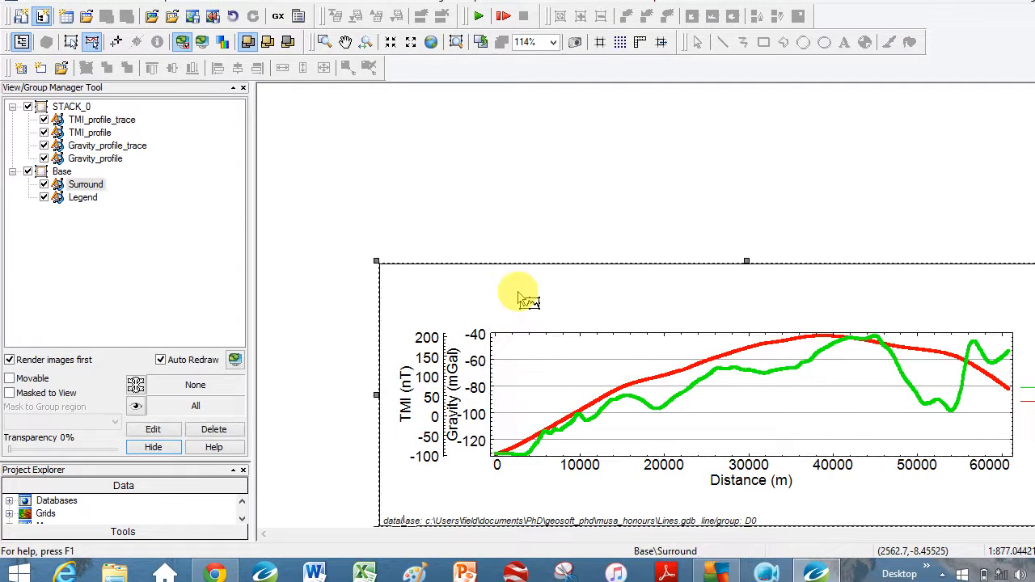
pyautogui.press('super+c')
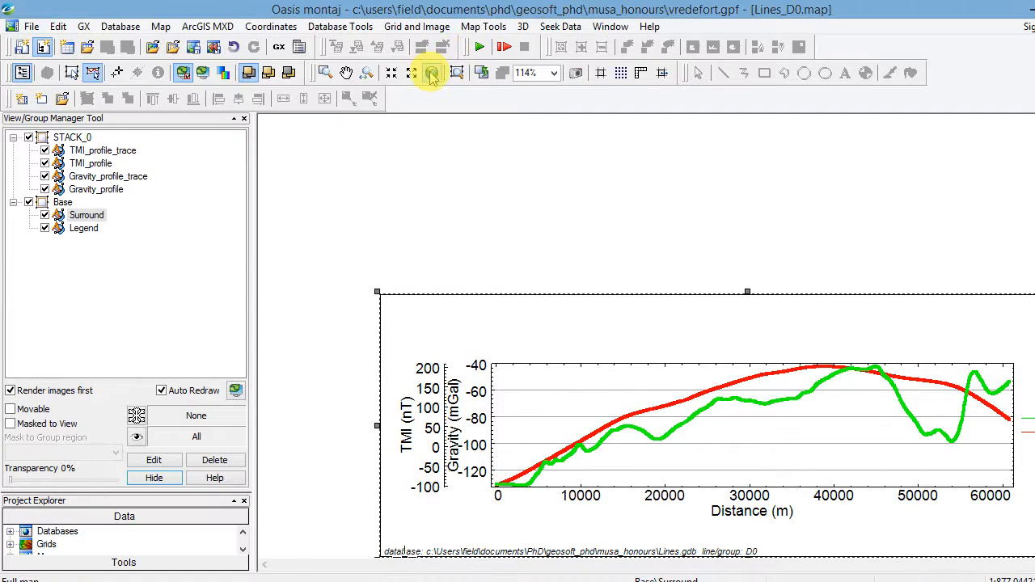
pyautogui.click(432, 74)
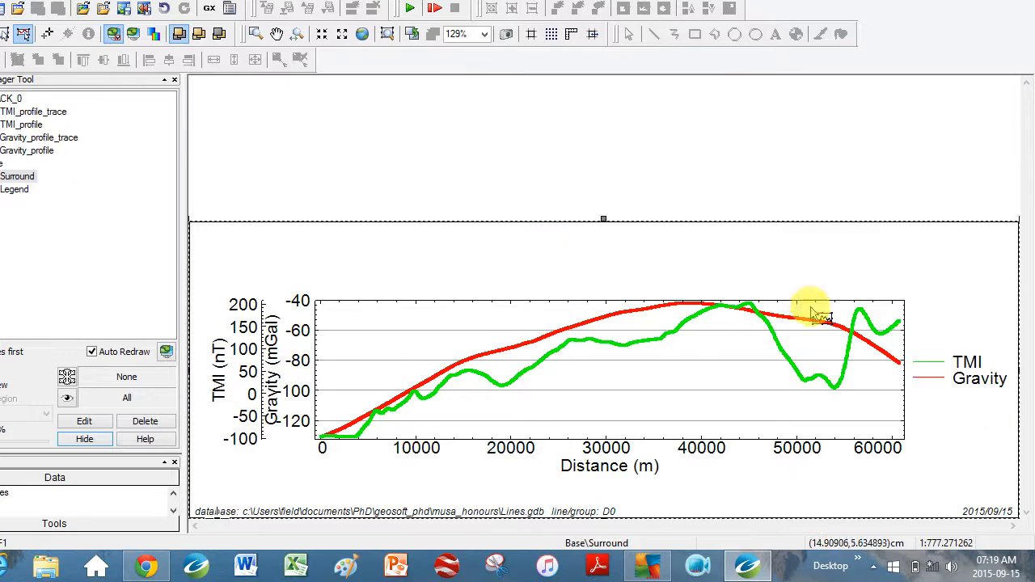
pyautogui.click(936, 364)
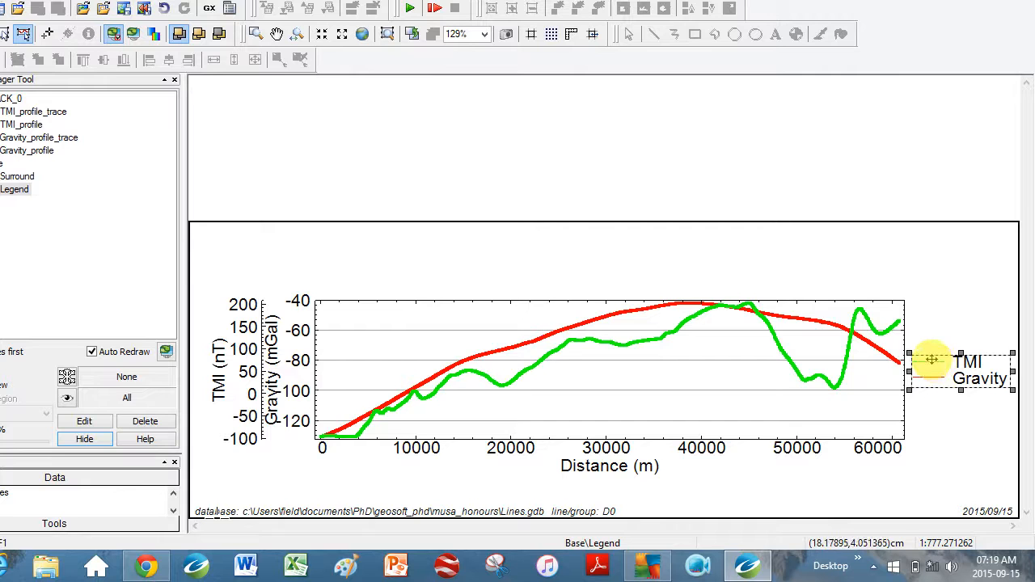
pyautogui.doubleClick(936, 364)
pyautogui.click(935, 366)
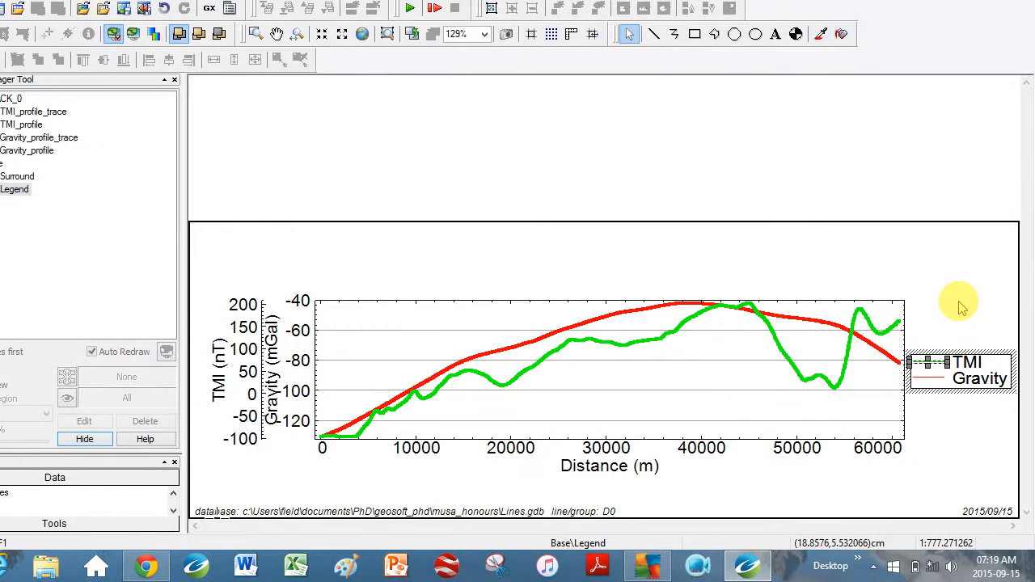
pyautogui.click(961, 308)
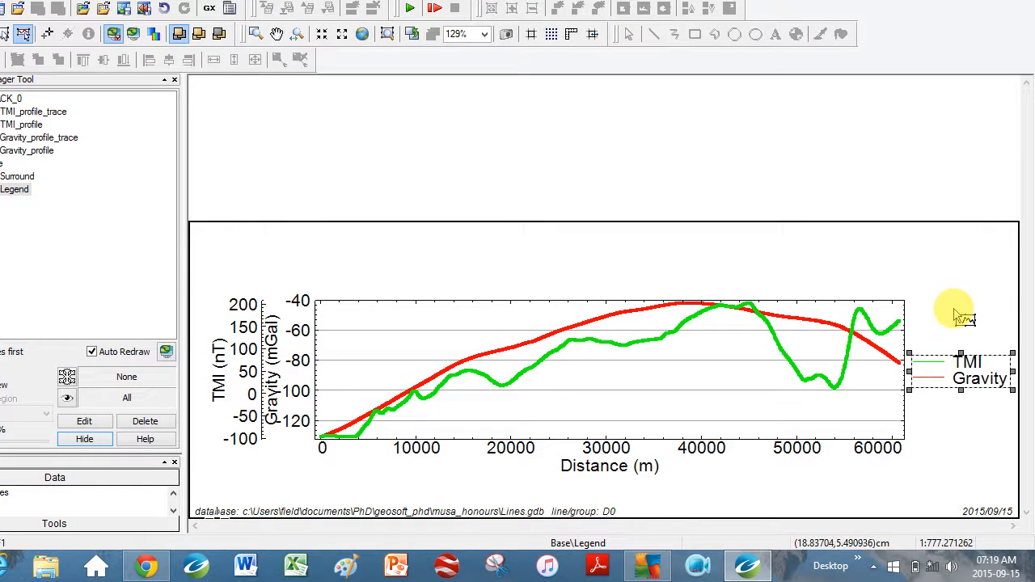
pyautogui.click(935, 332)
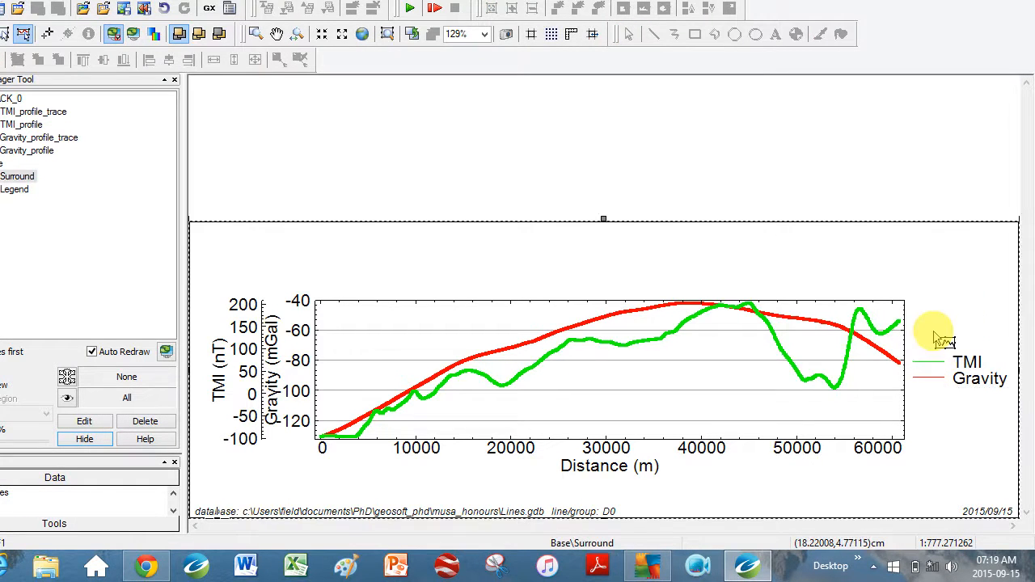
# Edit the Legend group and set the thickness of its green TMI line sample to 1 mm
pyautogui.click(959, 368)
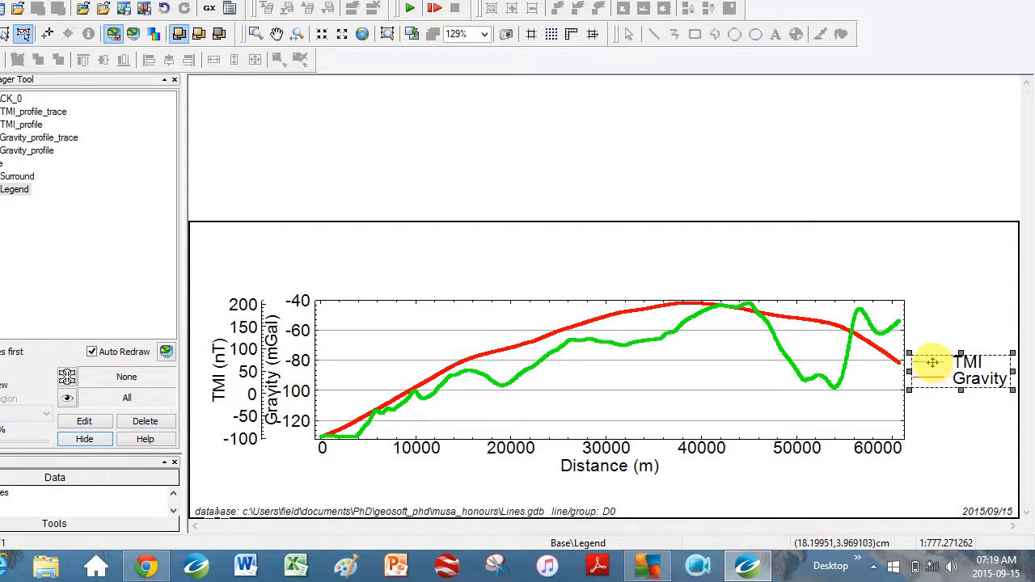
pyautogui.doubleClick(933, 363)
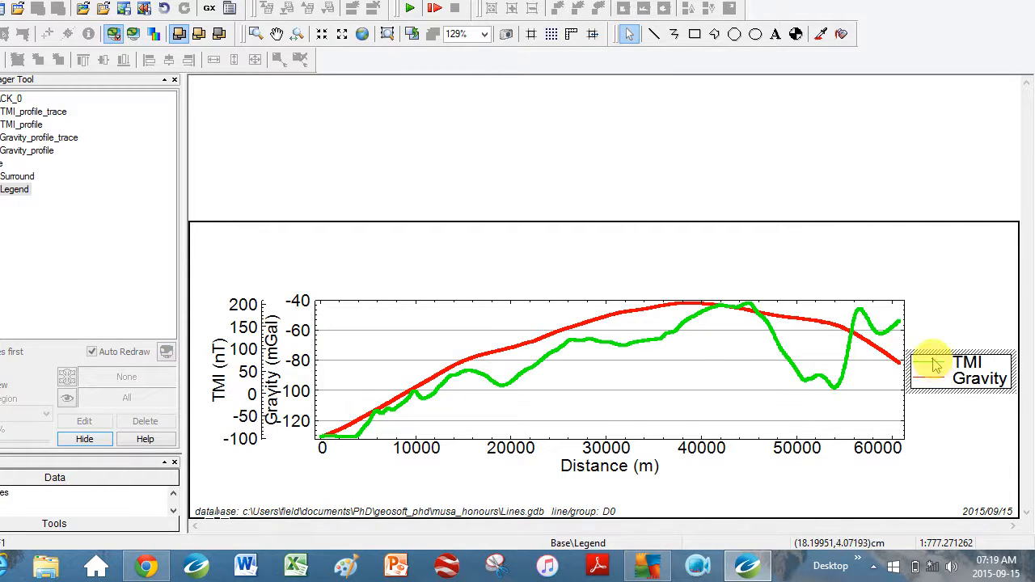
pyautogui.doubleClick(933, 364)
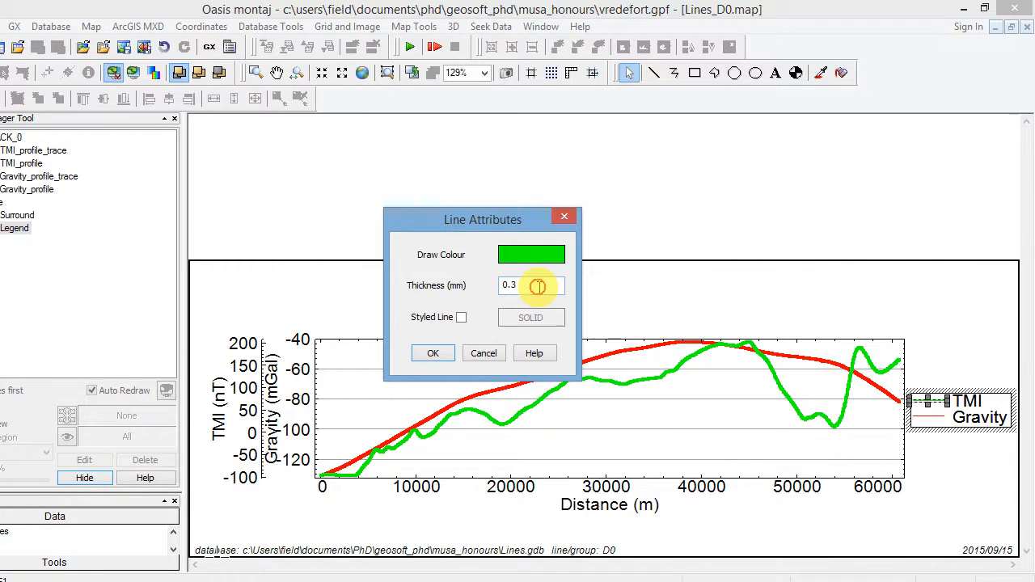
pyautogui.doubleClick(538, 287)
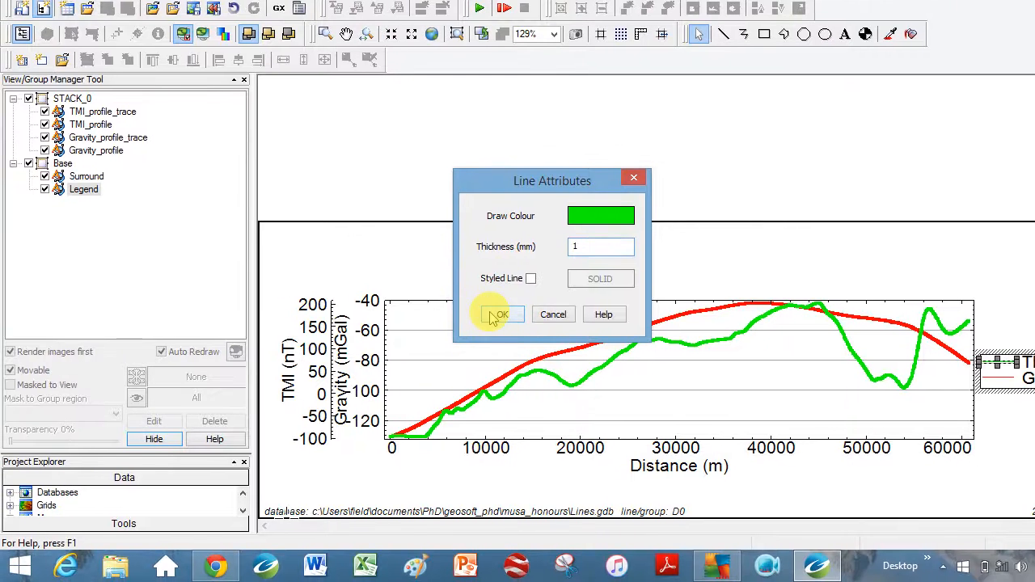
pyautogui.click(433, 353)
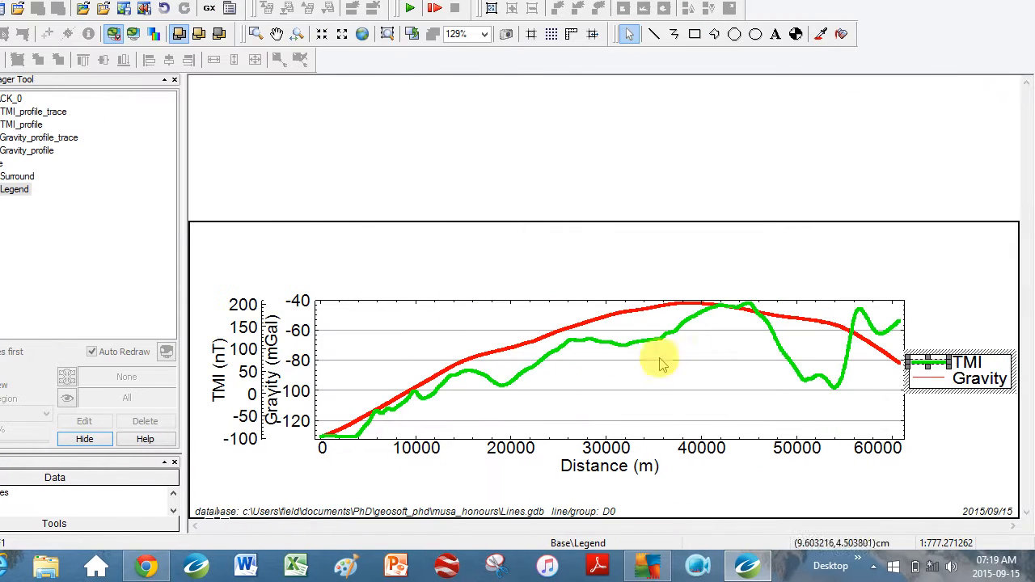
# Set the thickness of the legend's red Gravity line sample to 1 mm and end group editing
pyautogui.doubleClick(934, 377)
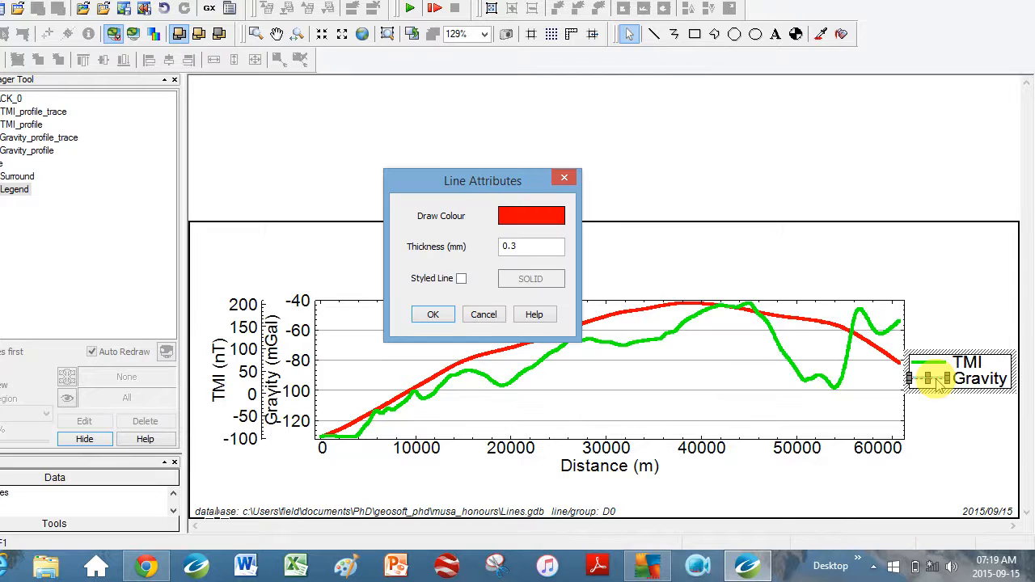
pyautogui.doubleClick(542, 247)
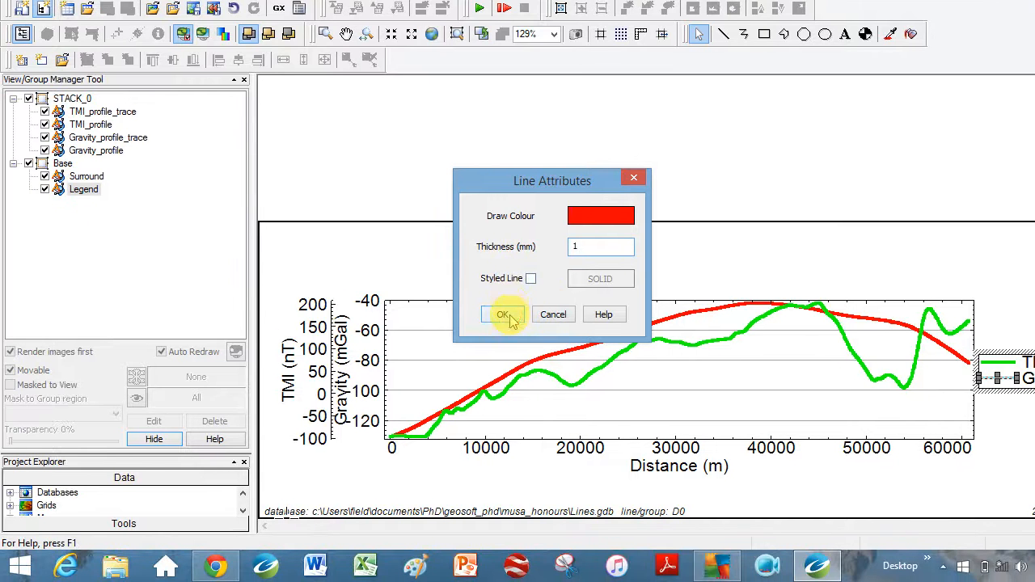
pyautogui.click(433, 353)
pyautogui.click(720, 201)
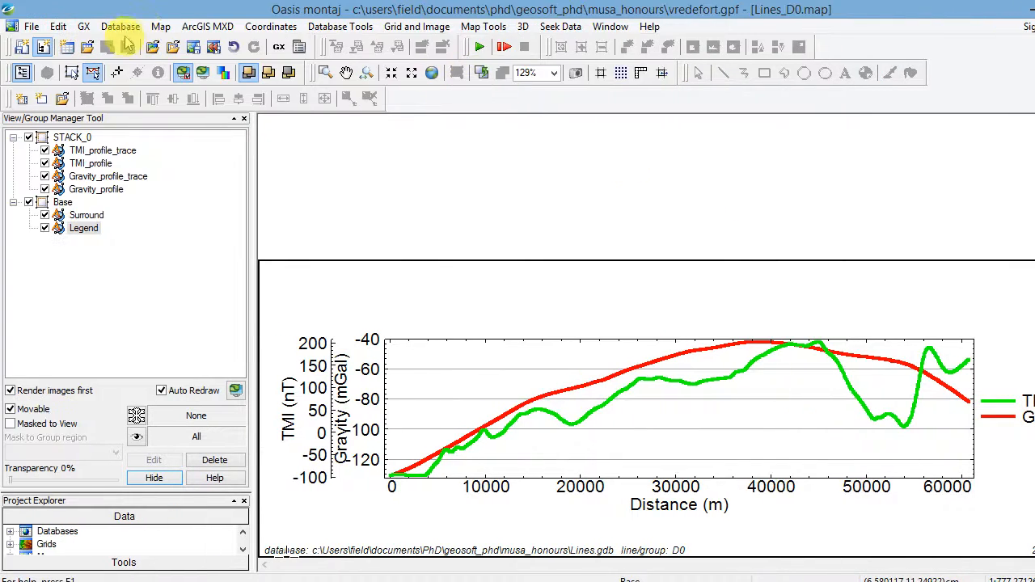
# Set up a map export in JPEG (*.jpg) format with a raster resolution of 150 dots per inch
pyautogui.click(161, 27)
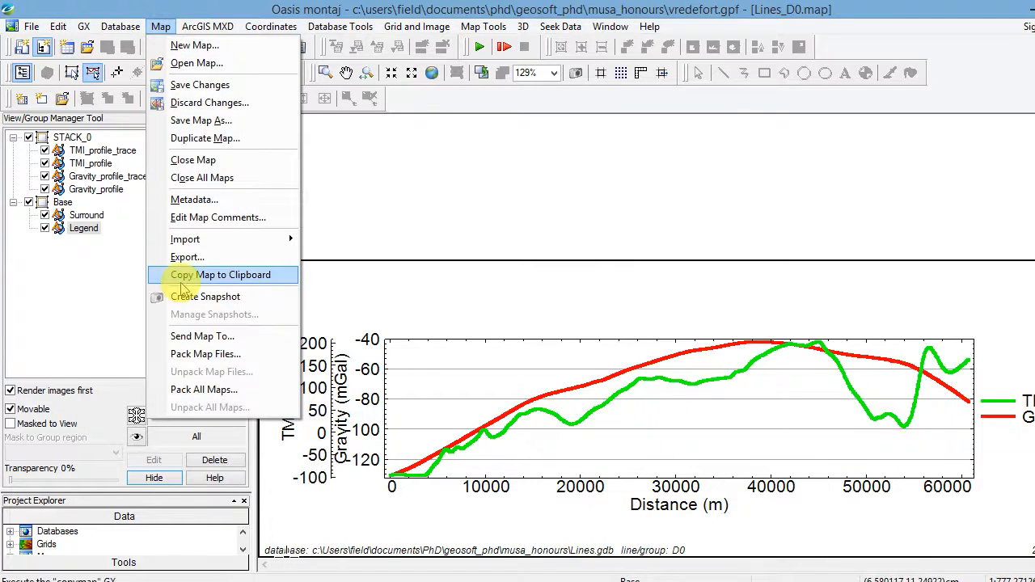
pyautogui.click(198, 259)
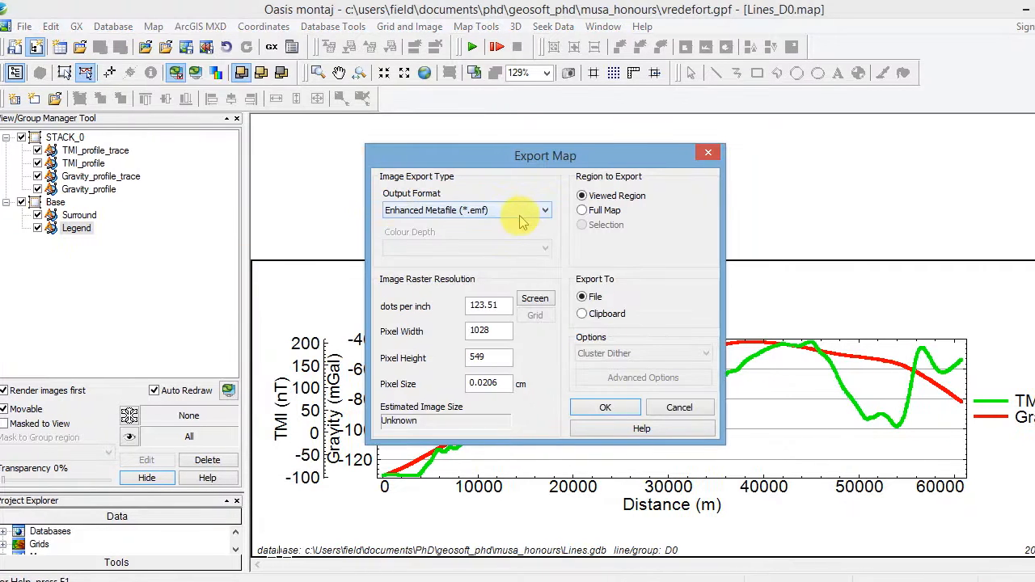
pyautogui.click(520, 212)
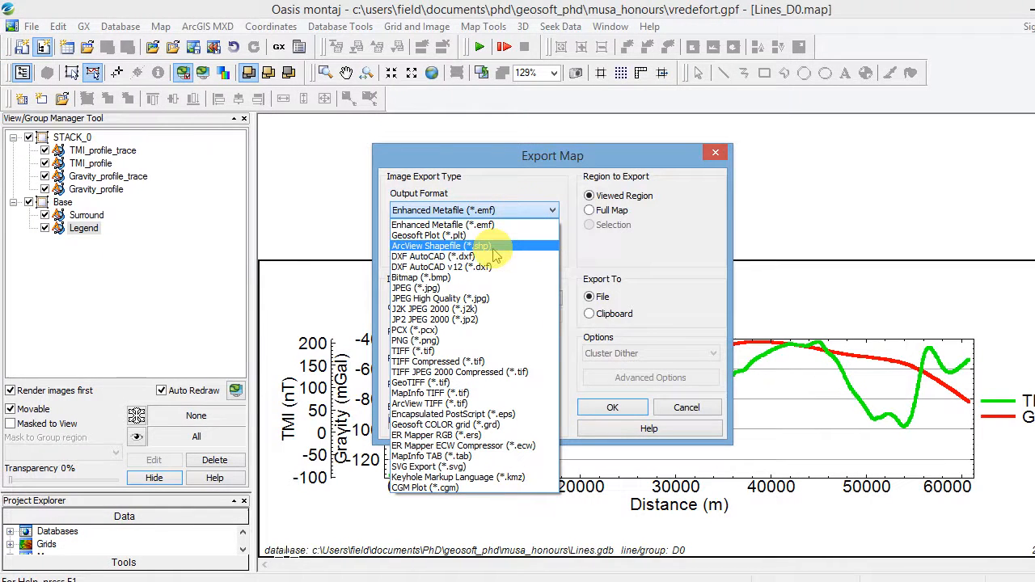
pyautogui.click(469, 289)
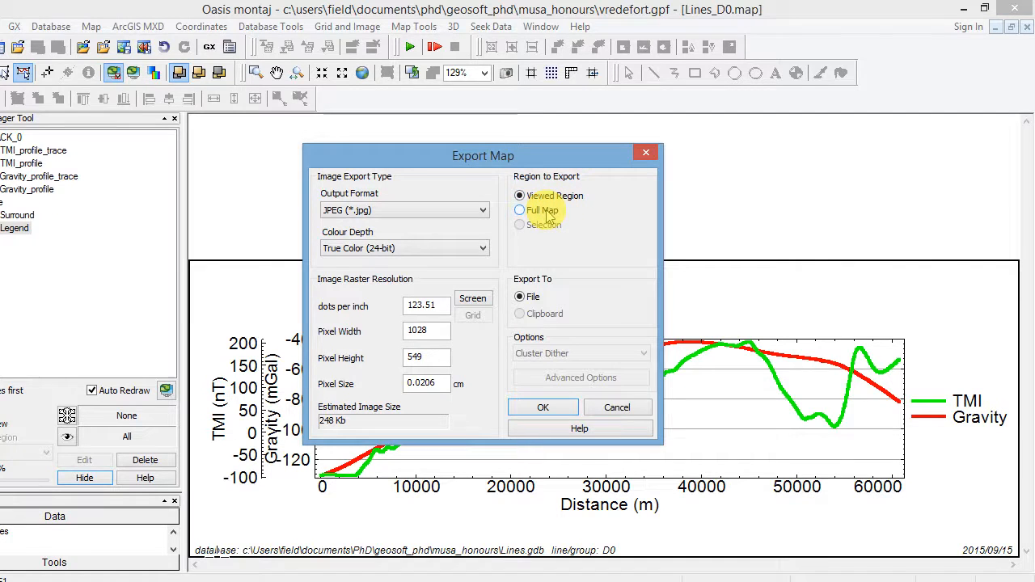
pyautogui.press('super+c')
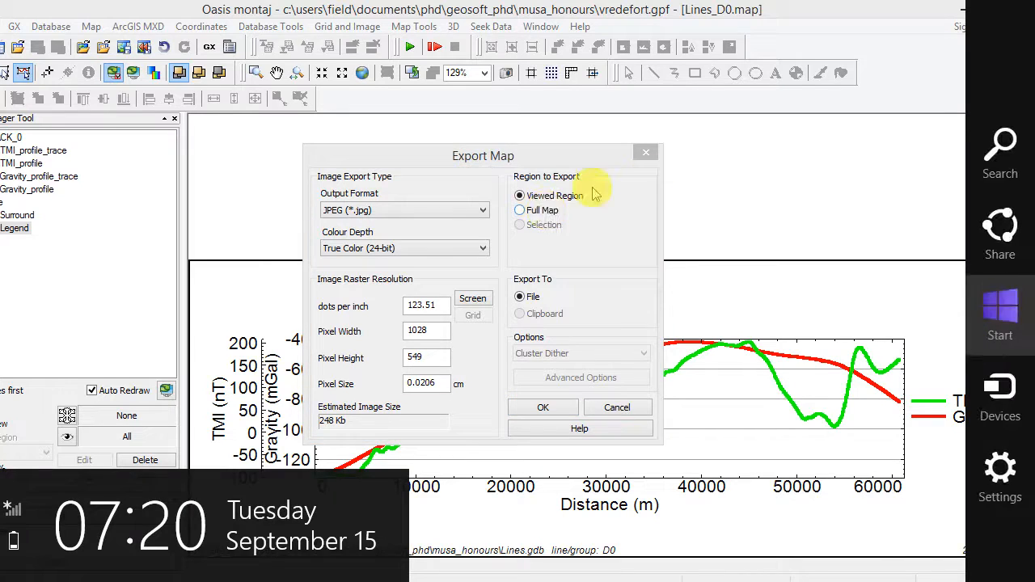
pyautogui.click(646, 248)
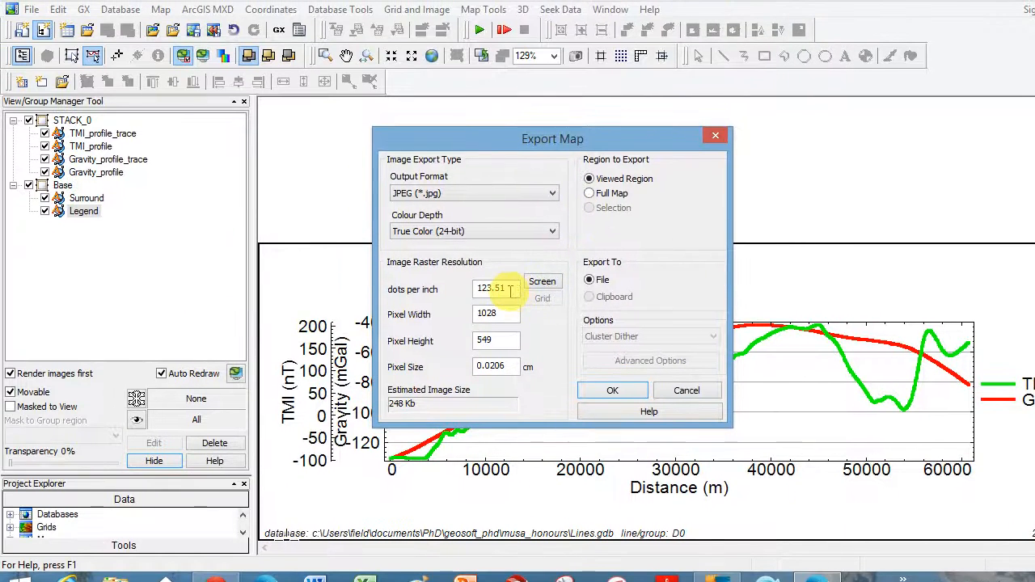
pyautogui.doubleClick(441, 306)
pyautogui.write('150')
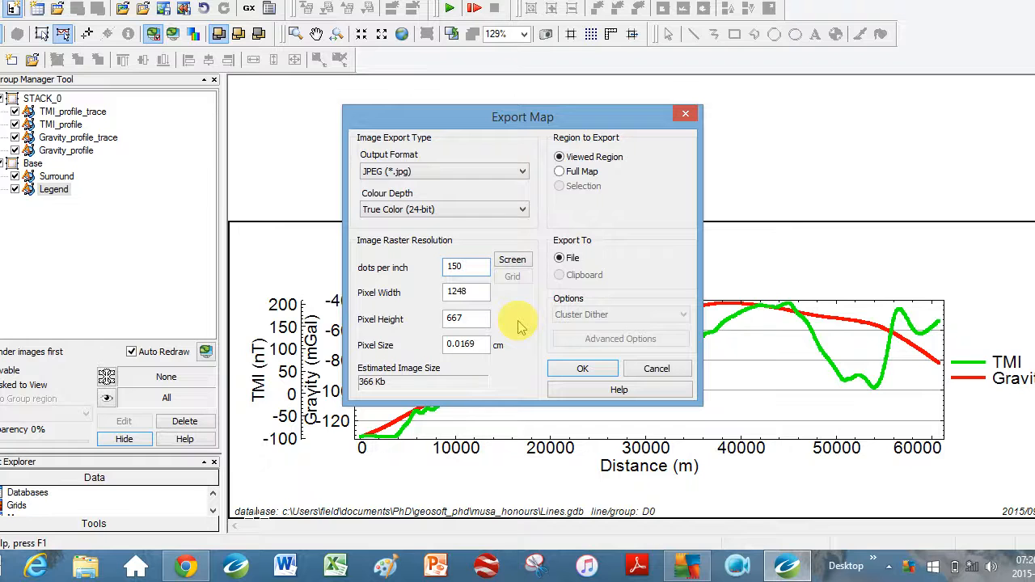
# Export the viewed map region to a JPG file named vredefort_profile in the project folder
pyautogui.click(580, 370)
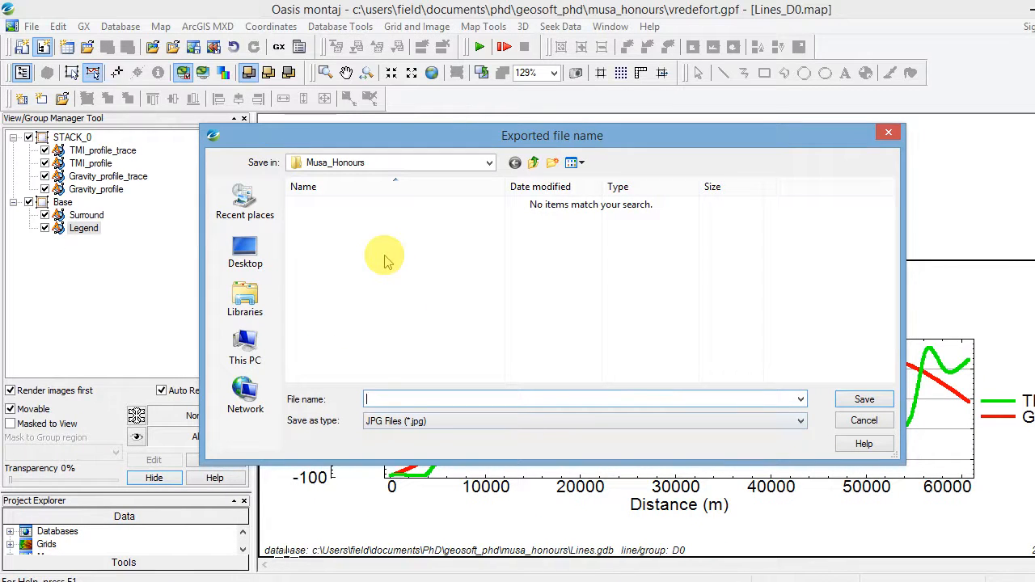
pyautogui.write('vredefor')
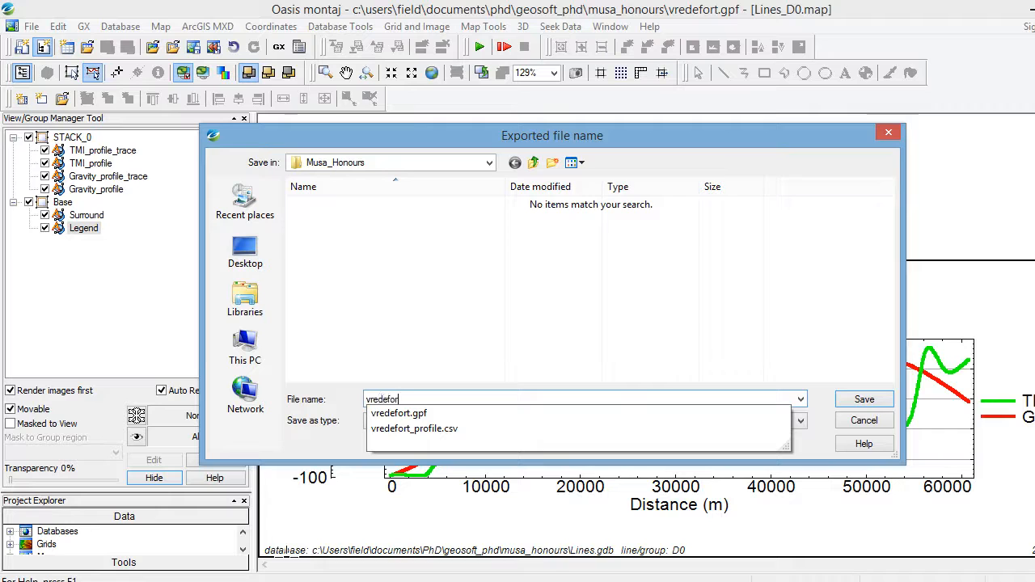
pyautogui.write('t_profile')
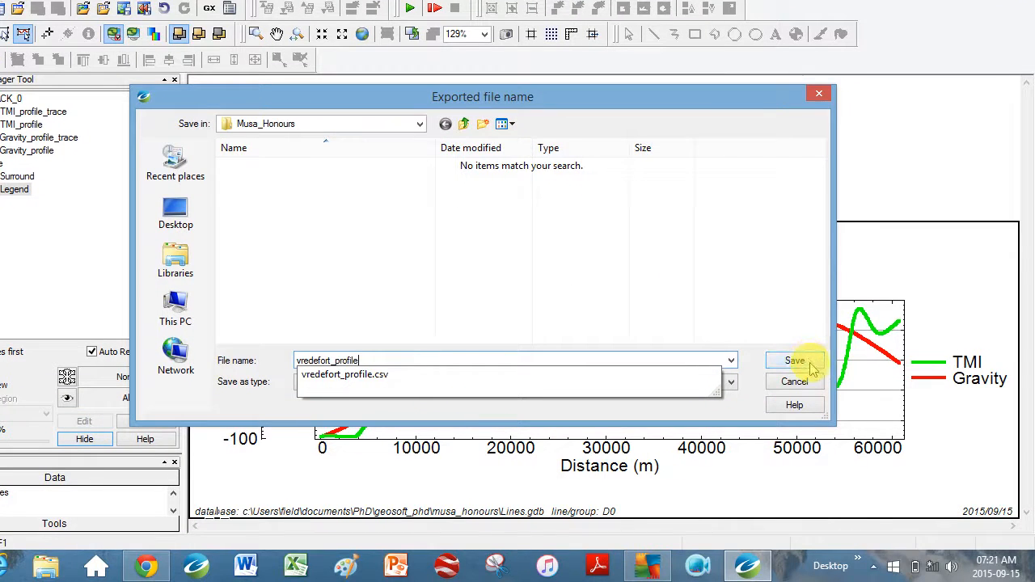
pyautogui.click(724, 409)
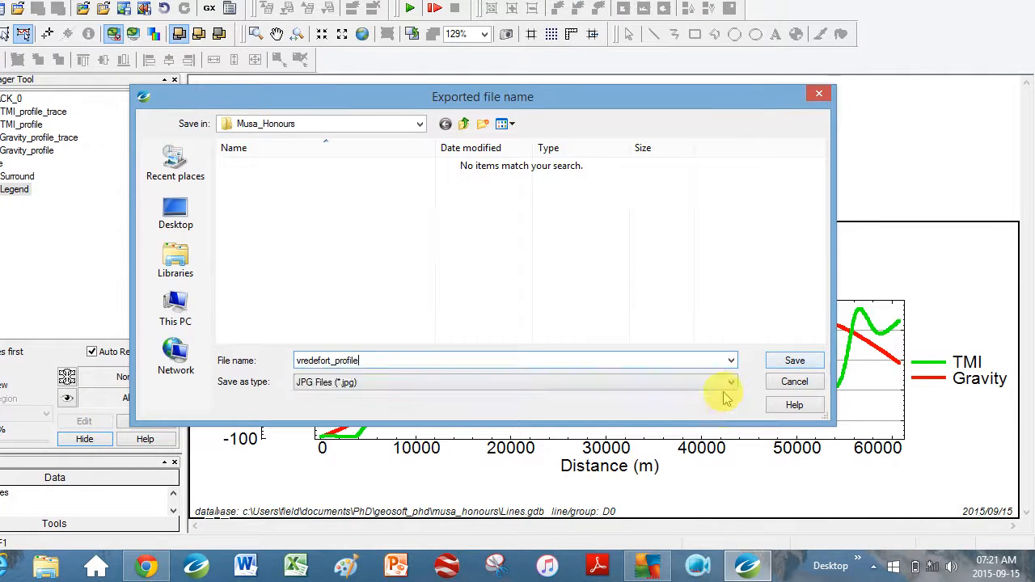
pyautogui.click(795, 363)
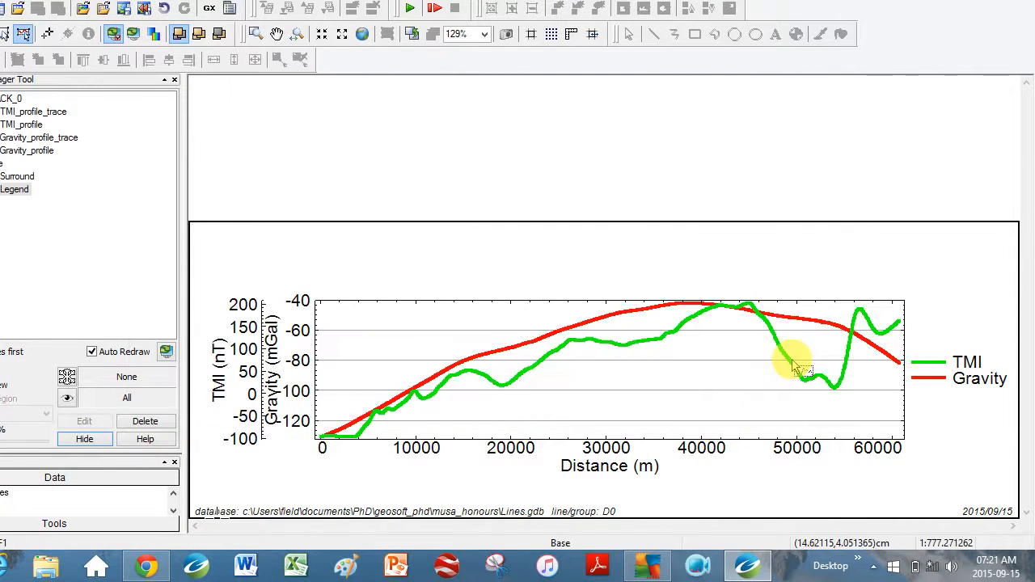
# Switch to File Explorer, open the recently used export folder and sort its files by date modified, newest first
pyautogui.press('super+c')
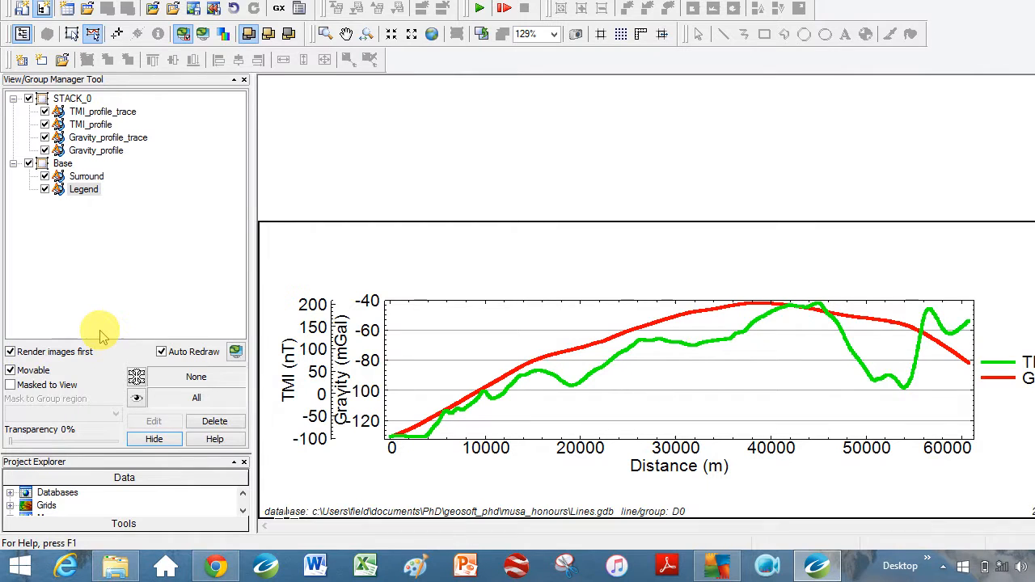
pyautogui.click(115, 566)
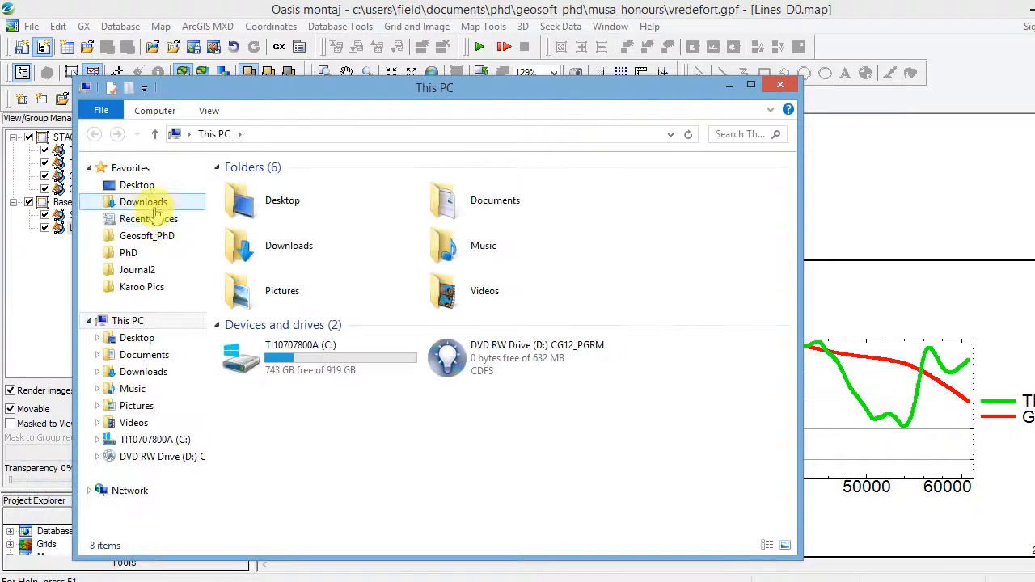
pyautogui.click(154, 221)
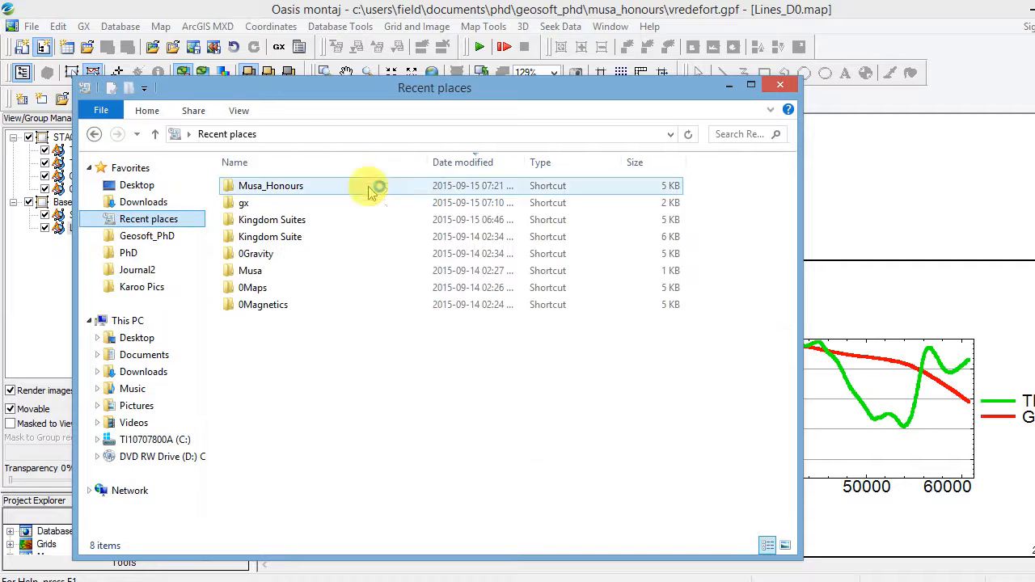
pyautogui.click(483, 162)
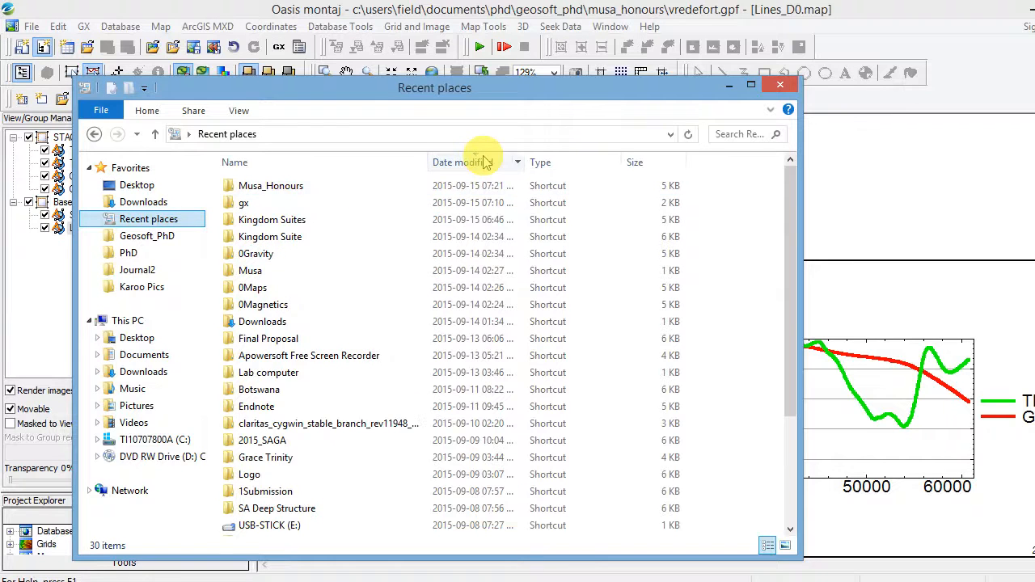
pyautogui.click(486, 163)
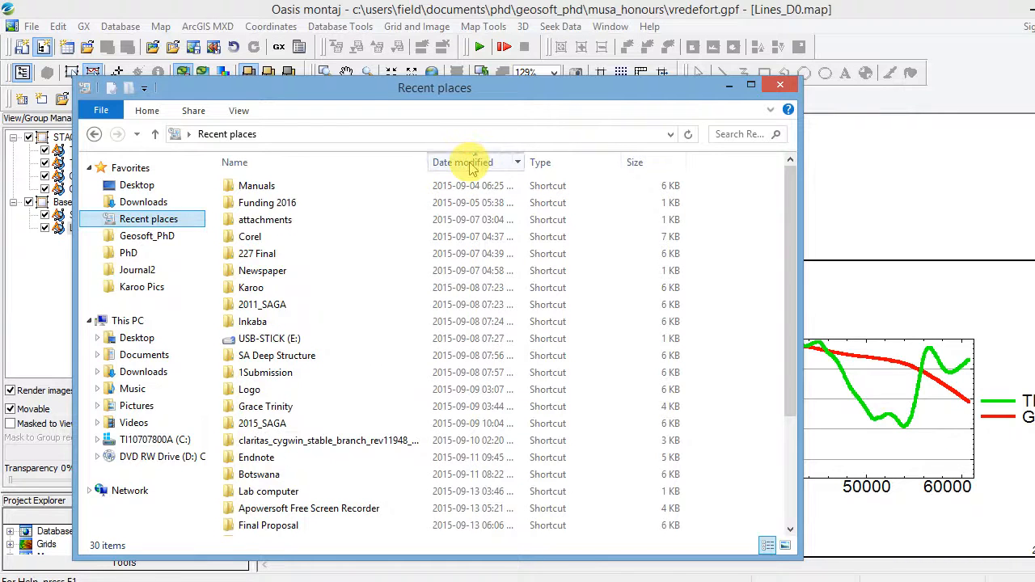
pyautogui.click(473, 163)
pyautogui.doubleClick(232, 188)
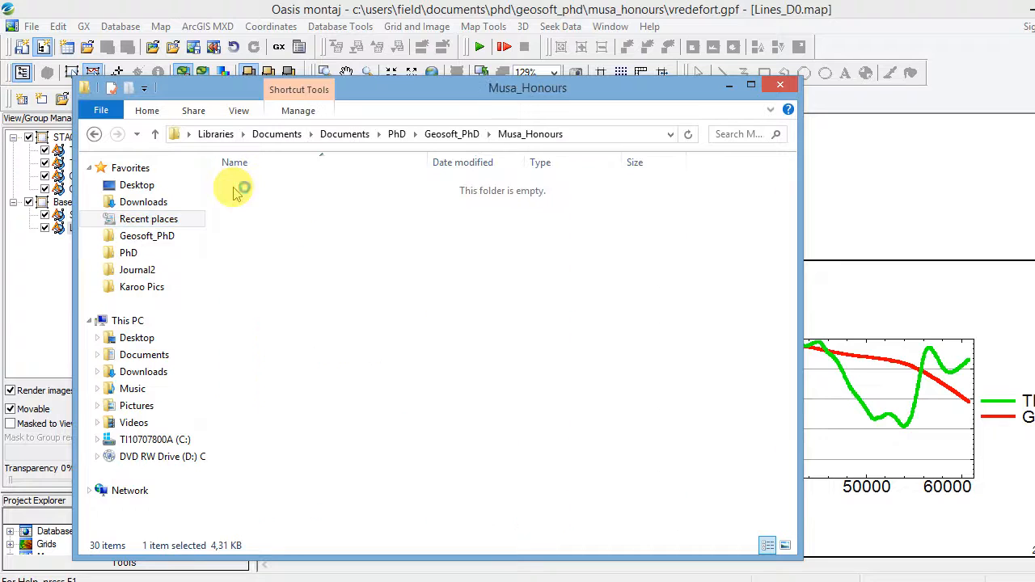
pyautogui.click(473, 164)
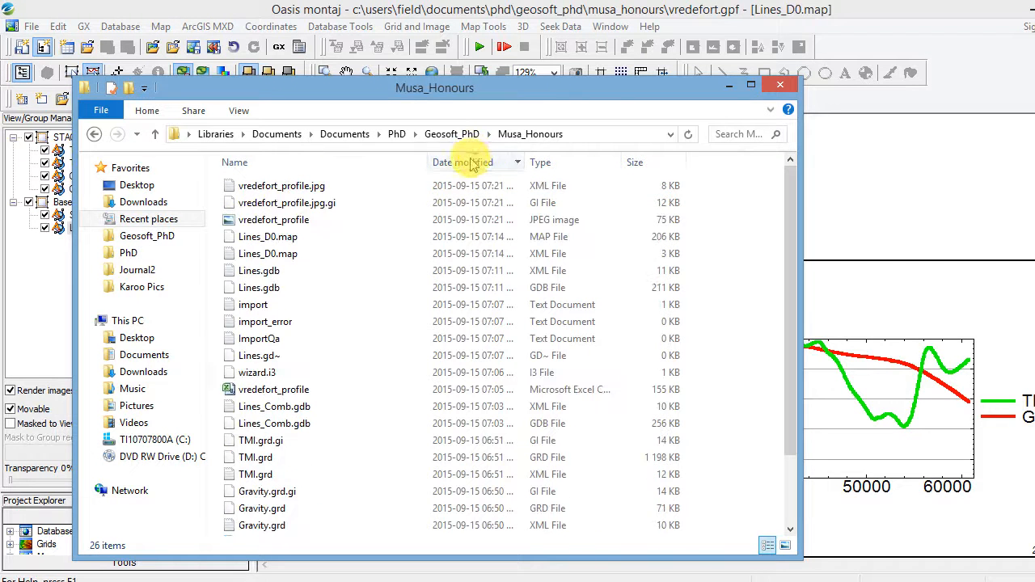
# Open the exported vredefort_profile JPEG to check the figure, close the viewer and return to the map in Oasis montaj
pyautogui.click(256, 222)
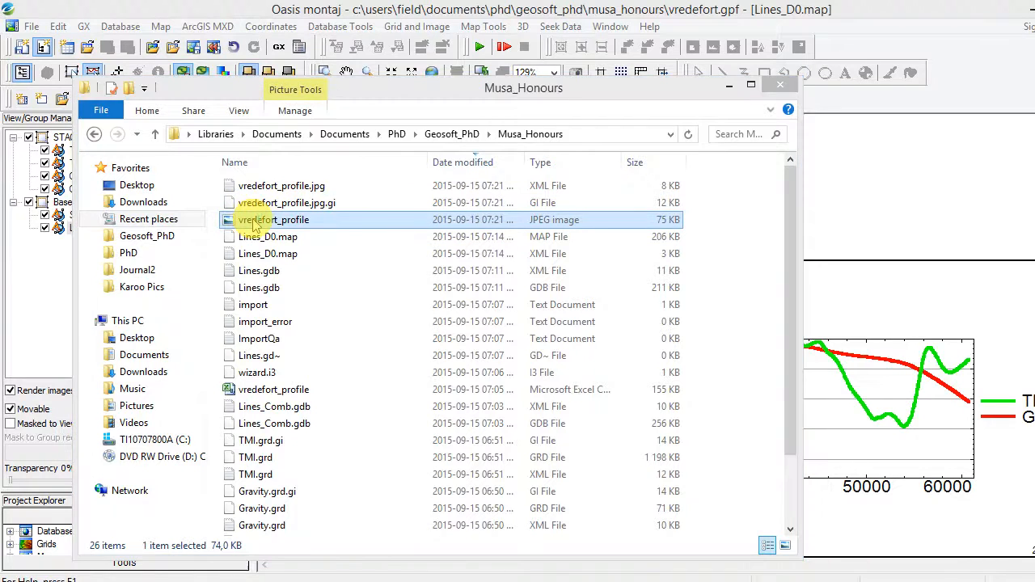
pyautogui.doubleClick(255, 222)
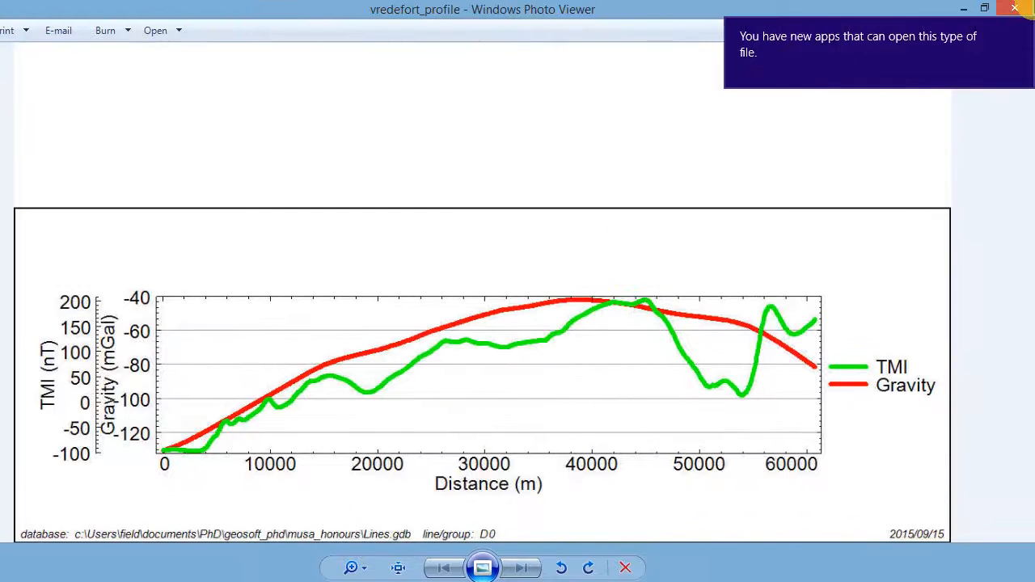
pyautogui.click(1018, 9)
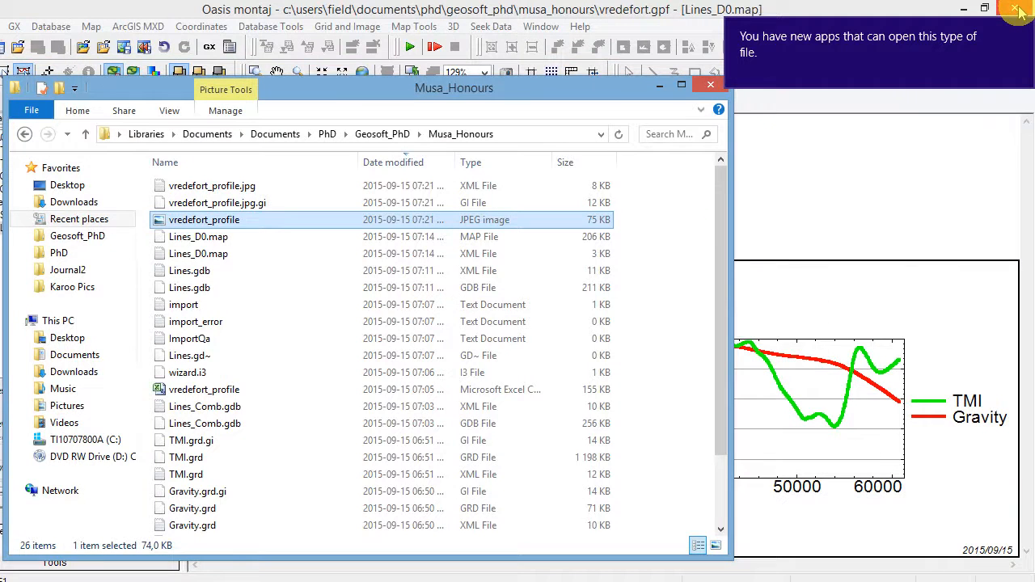
pyautogui.click(858, 181)
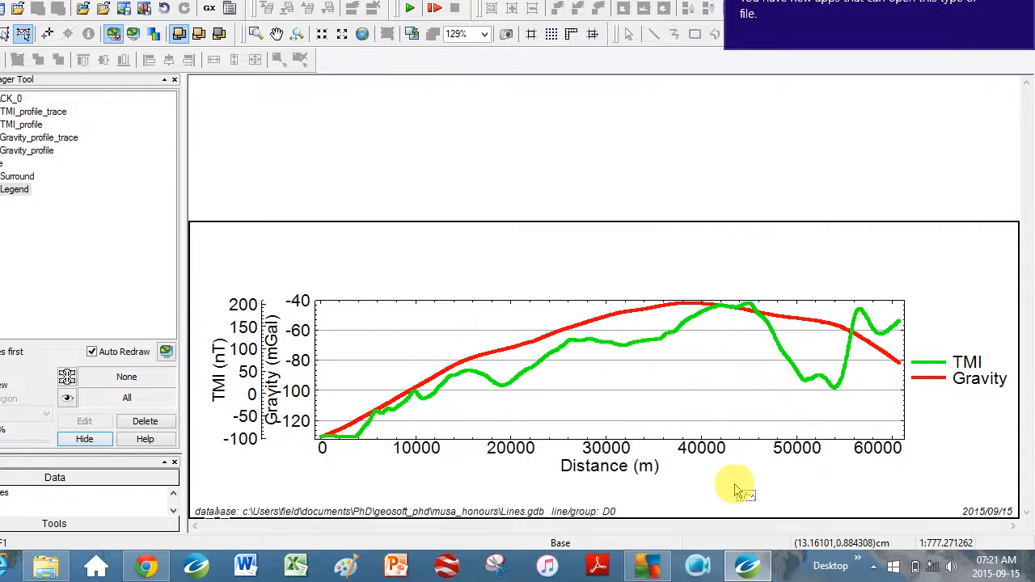
pyautogui.click(874, 566)
pyautogui.click(872, 483)
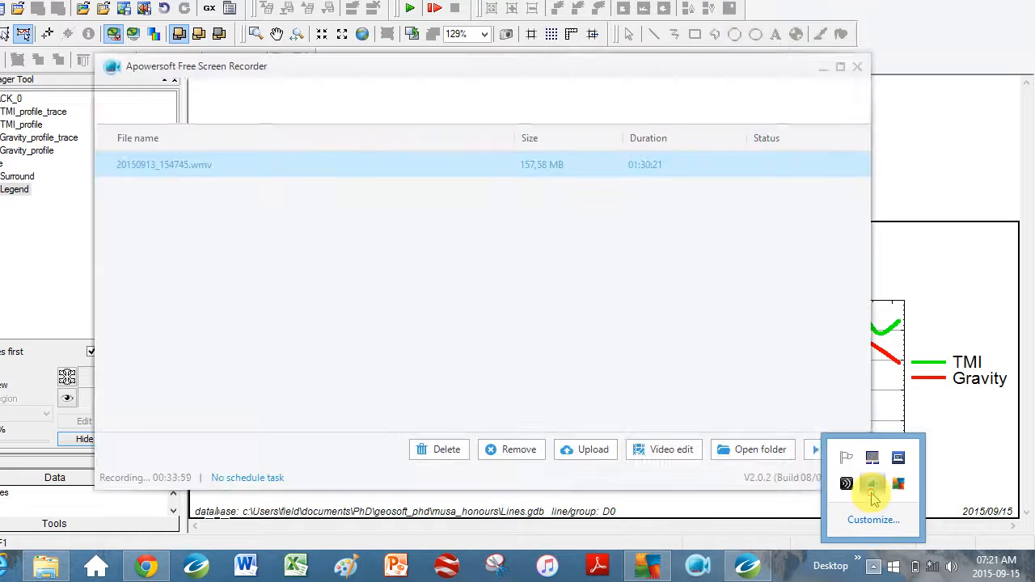
pyautogui.click(193, 154)
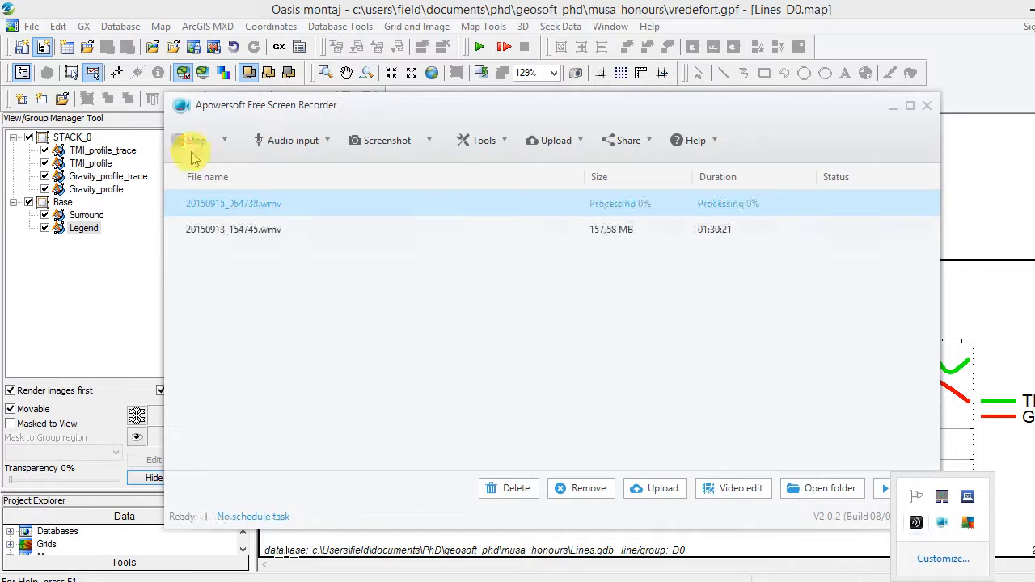